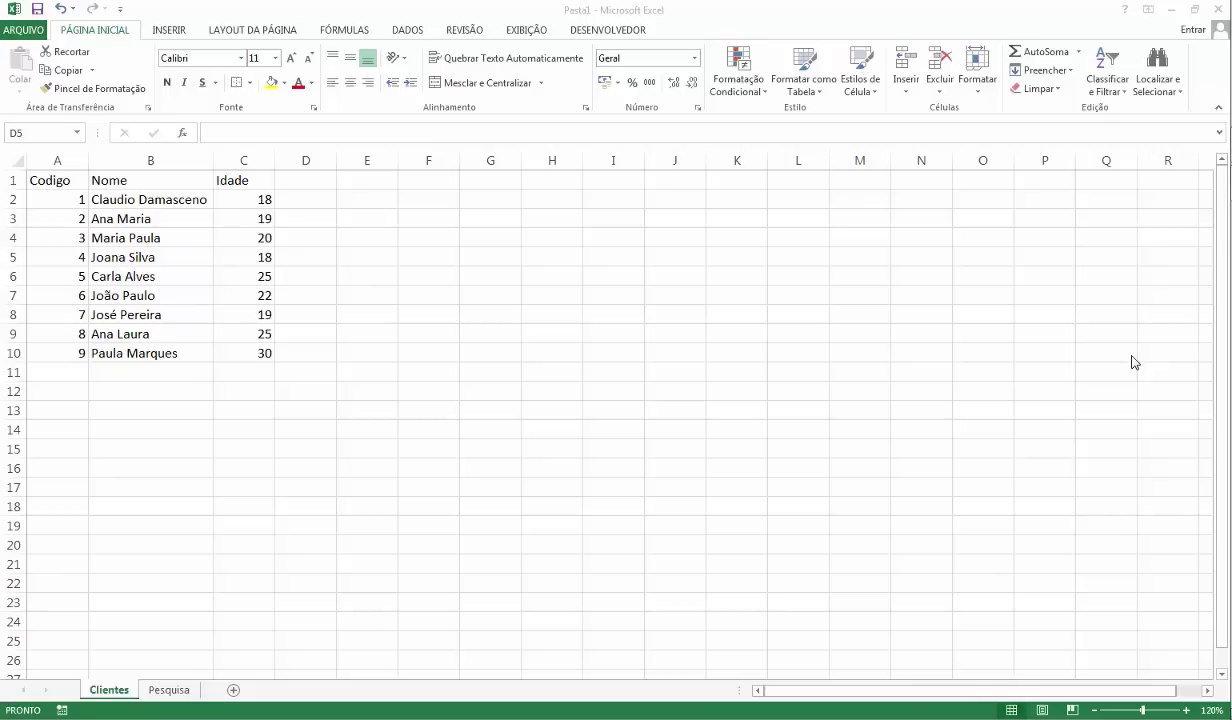
# Review the Codigo, Nome and Idade columns of the client list in A1:C10 on the Clientes sheet.
pyautogui.click(150, 352)
pyautogui.click(60, 183)
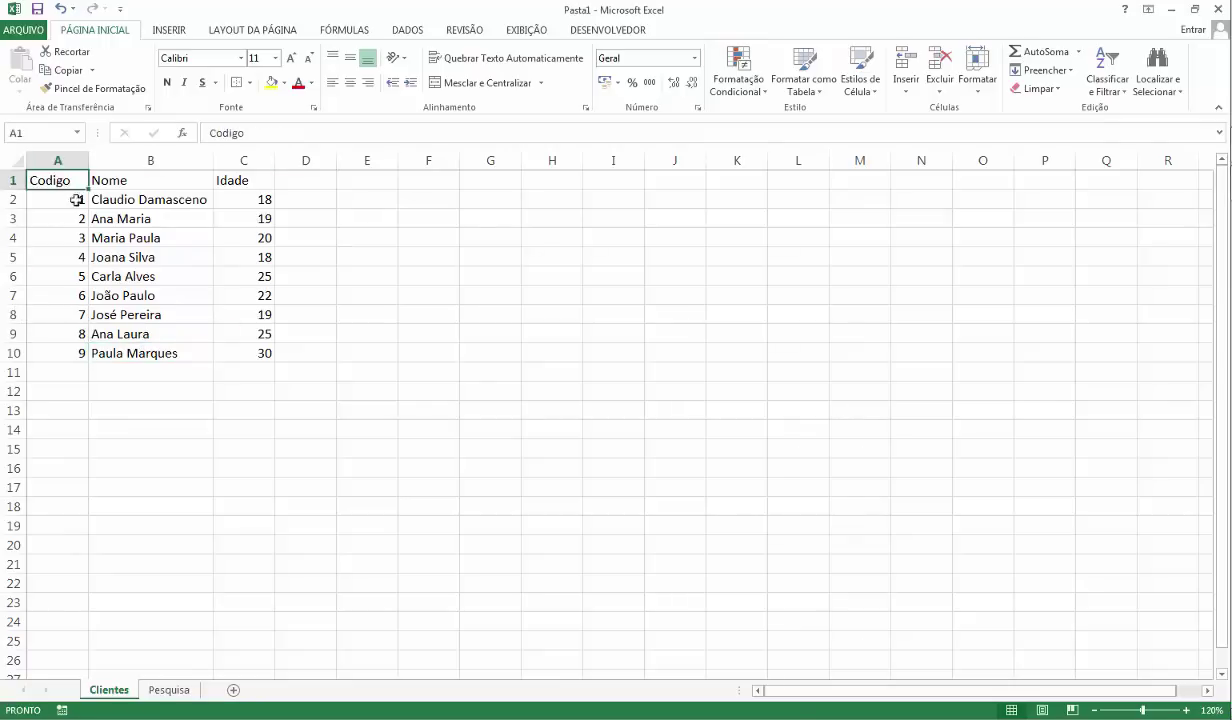
pyautogui.moveTo(76, 200)
pyautogui.mouseDown()
pyautogui.moveTo(253, 335)
pyautogui.moveTo(256, 352)
pyautogui.moveTo(96, 193)
pyautogui.moveTo(62, 182)
pyautogui.mouseUp()
pyautogui.click(198, 345)
pyautogui.click(146, 199)
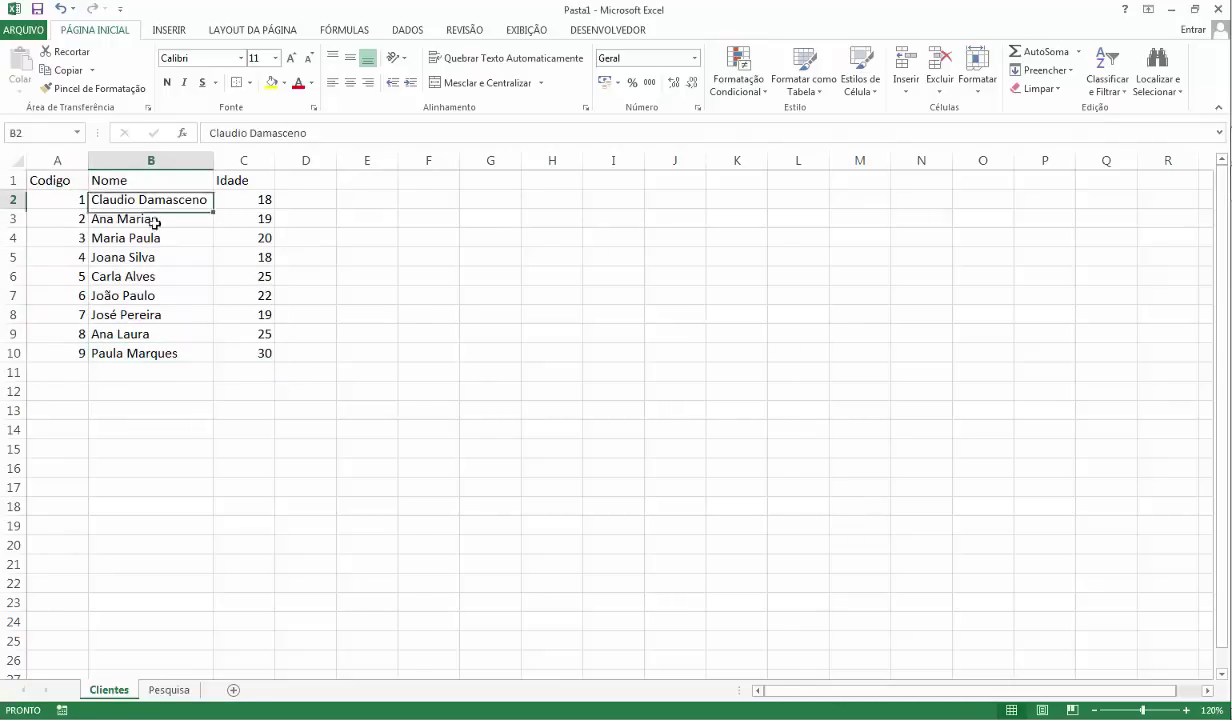
pyautogui.click(158, 333)
pyautogui.moveTo(250, 201); pyautogui.dragTo(255, 325)
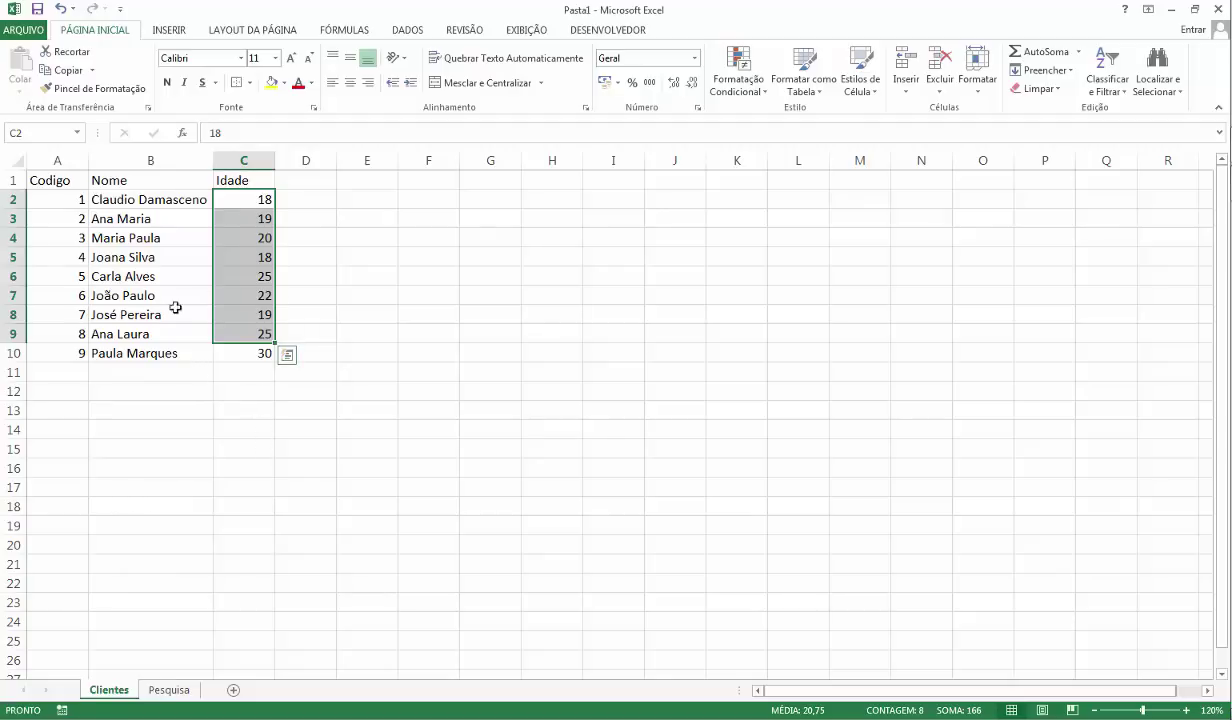
pyautogui.hotkey('ctrl', 'Home')
pyautogui.moveTo(50, 181); pyautogui.dragTo(247, 347)
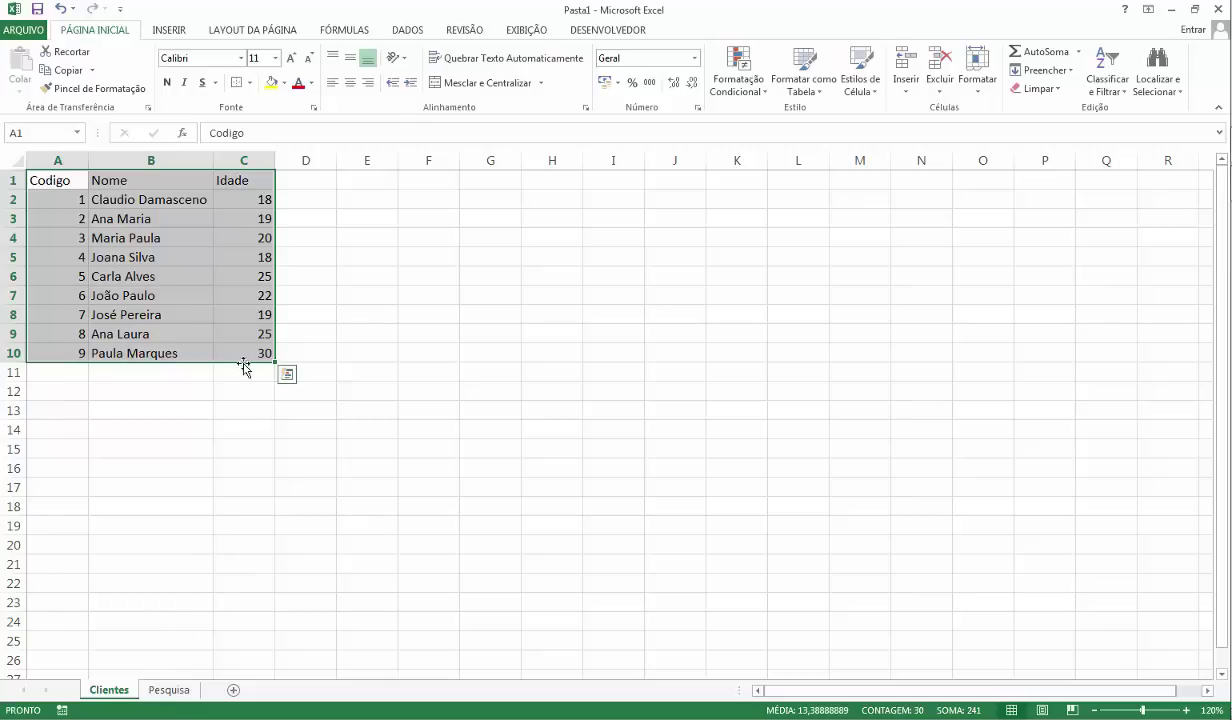
# Examine the Pesquisa sheet's layout: the name prompt, the search cell B1 and the results area below Resultados.
pyautogui.click(167, 690)
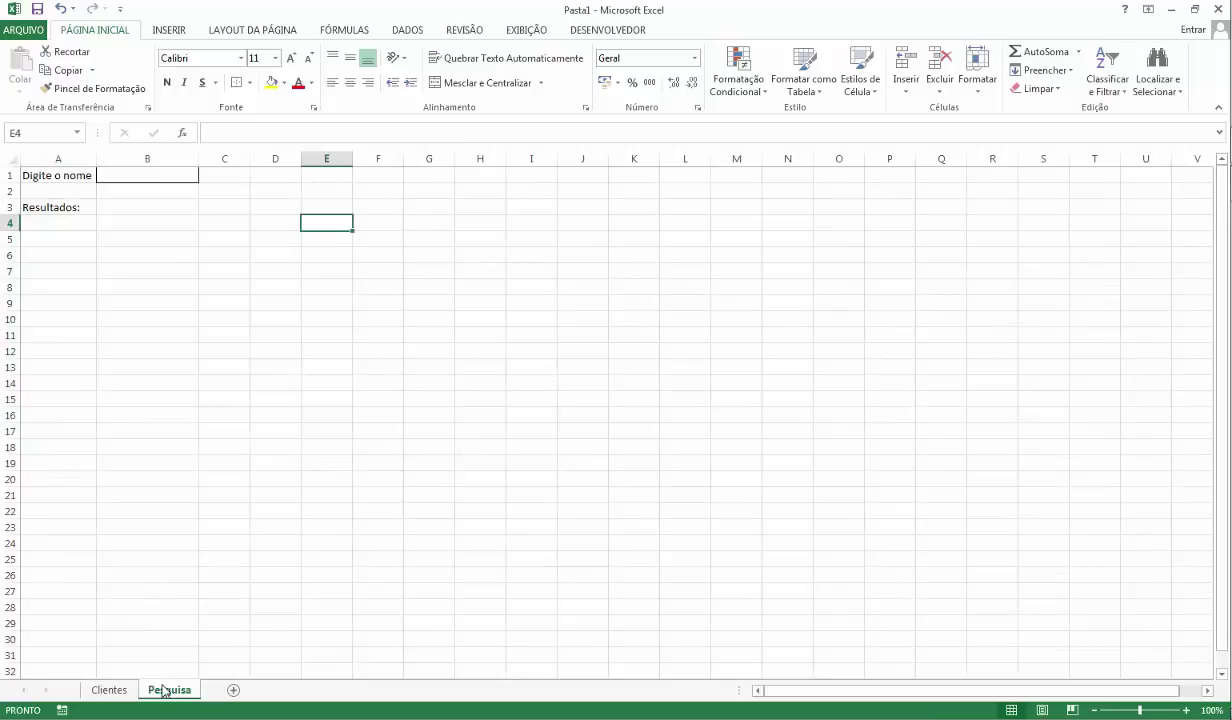
pyautogui.click(85, 177)
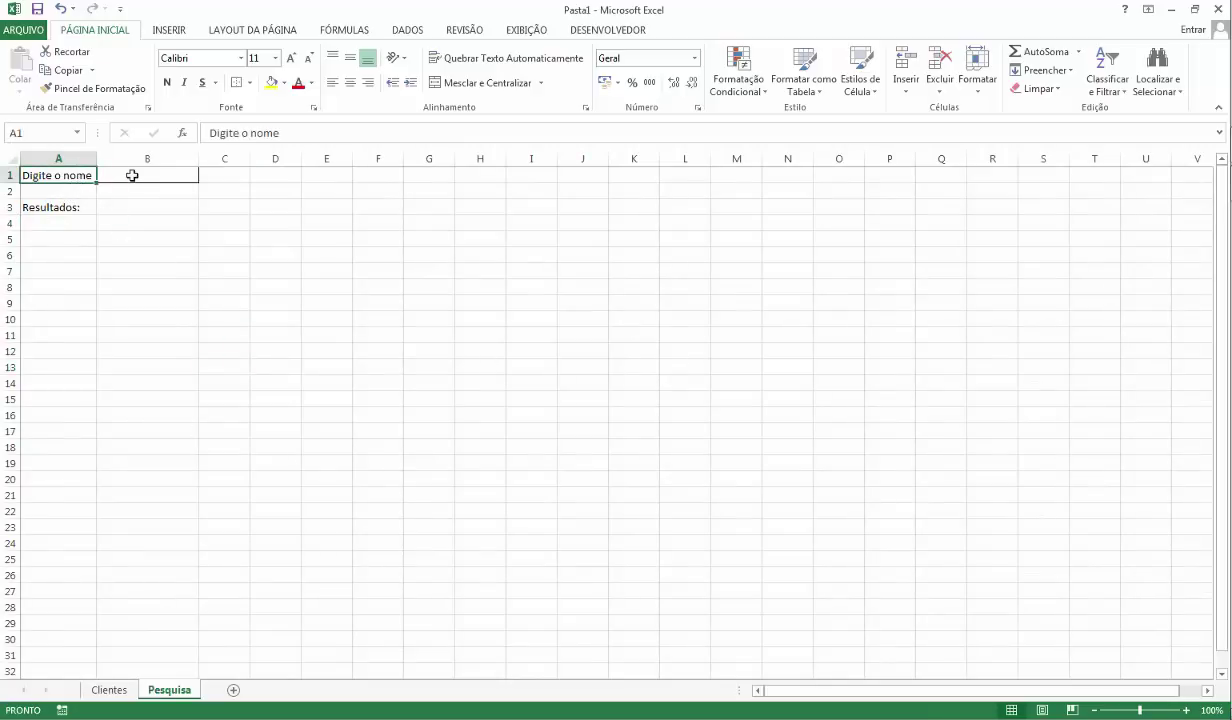
pyautogui.click(132, 175)
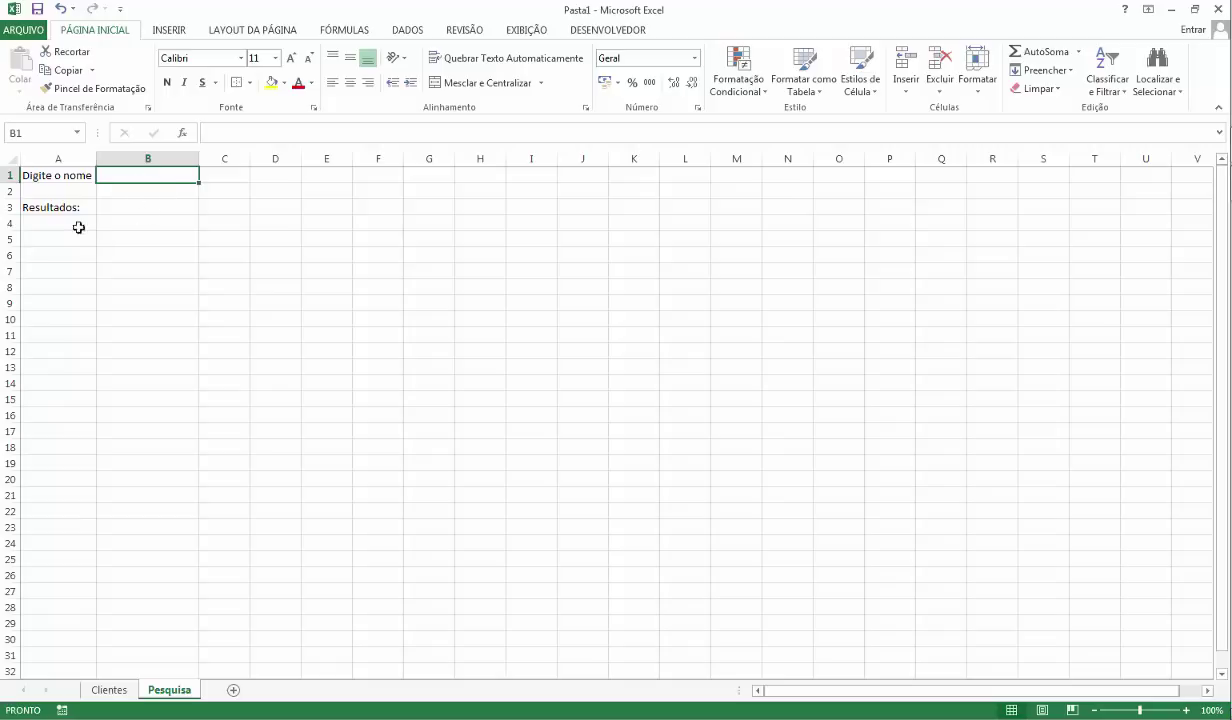
pyautogui.click(55, 204)
pyautogui.moveTo(69, 222); pyautogui.dragTo(73, 383)
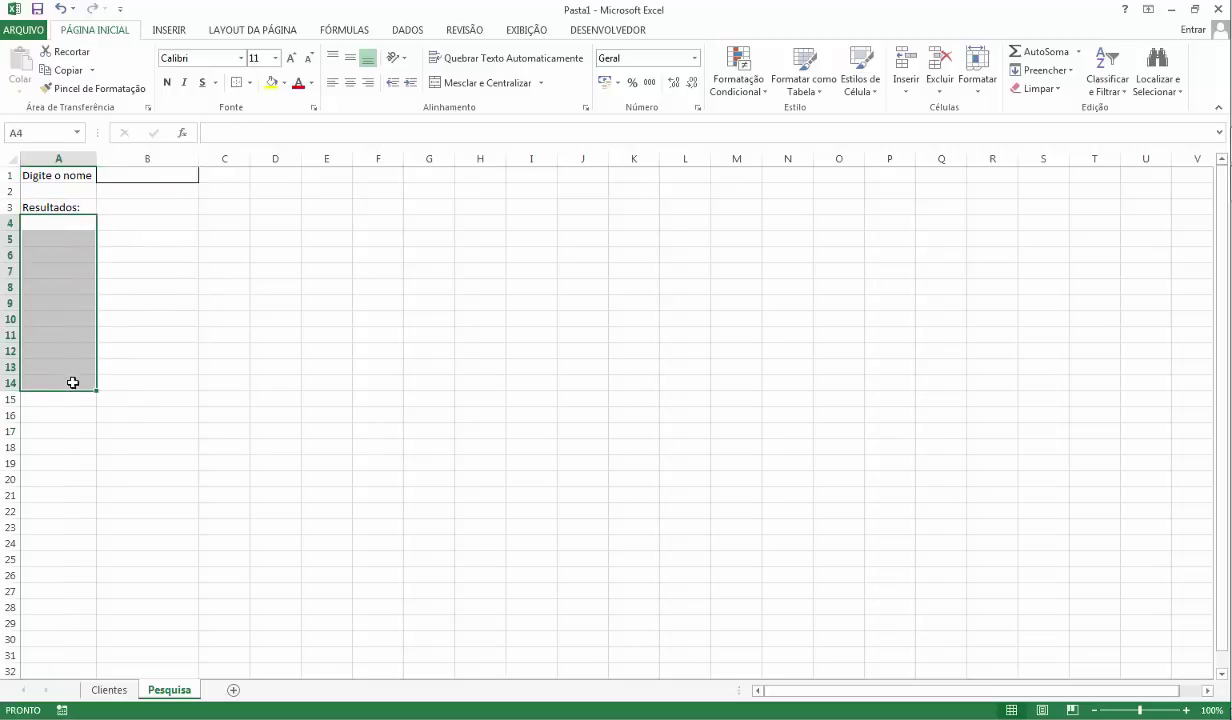
# Compare the Clientes and Pesquisa sheets, examining the data rows and the individual entries in the Nome column.
pyautogui.click(106, 690)
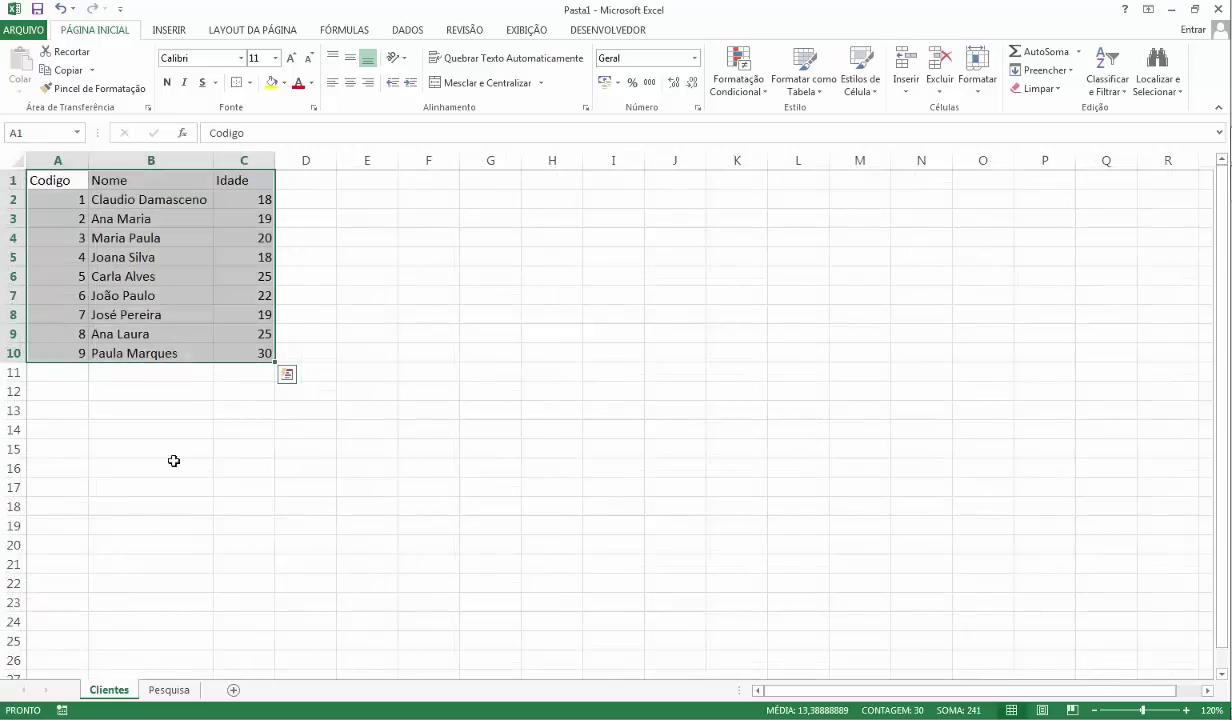
pyautogui.click(135, 288)
pyautogui.moveTo(60, 204); pyautogui.dragTo(247, 350)
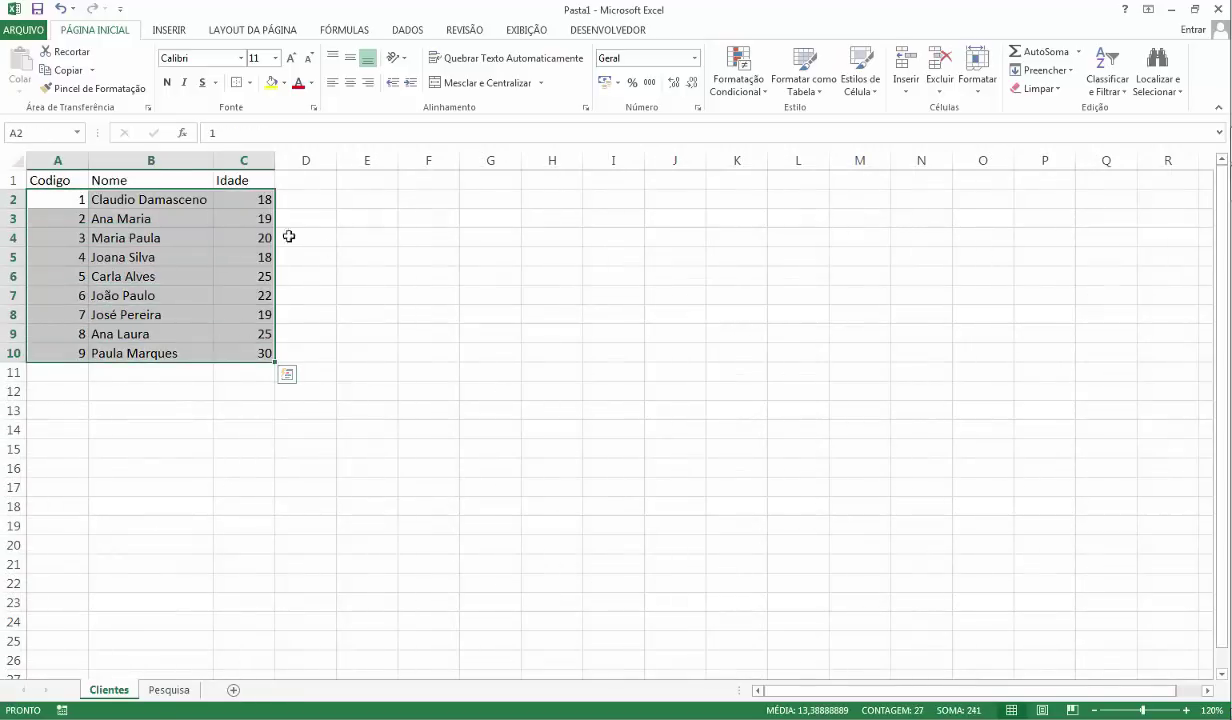
pyautogui.click(166, 690)
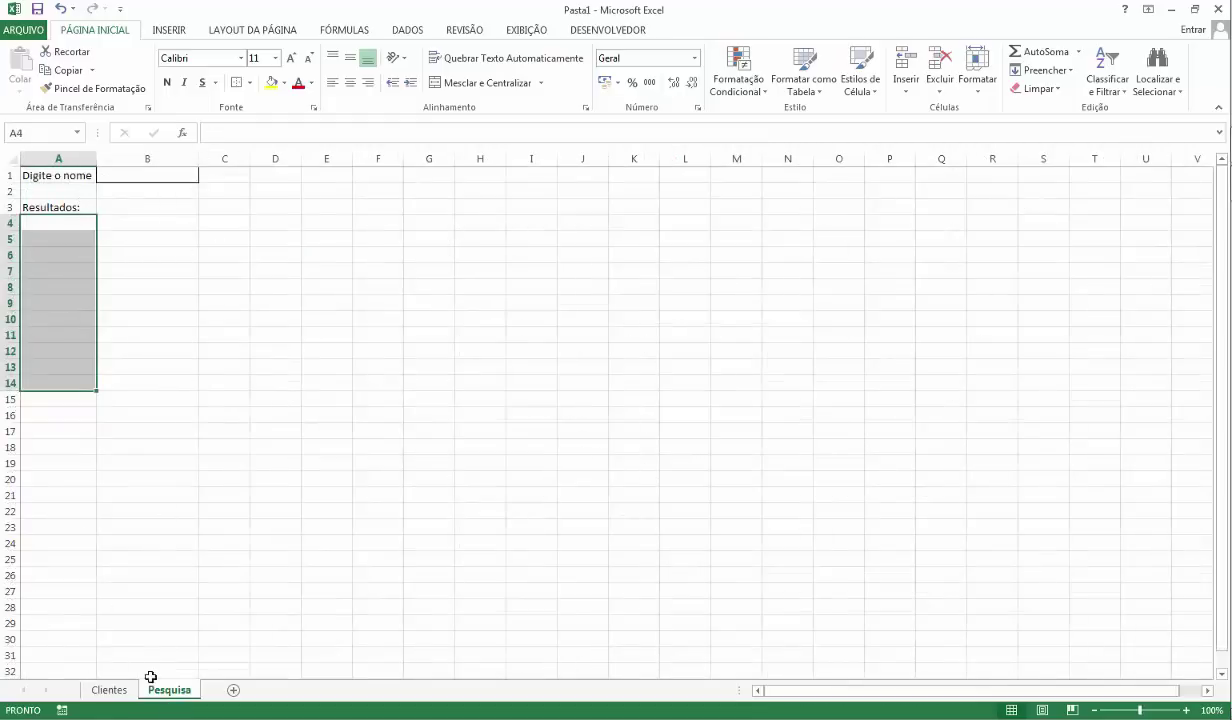
pyautogui.click(108, 690)
pyautogui.click(159, 236)
pyautogui.click(155, 222)
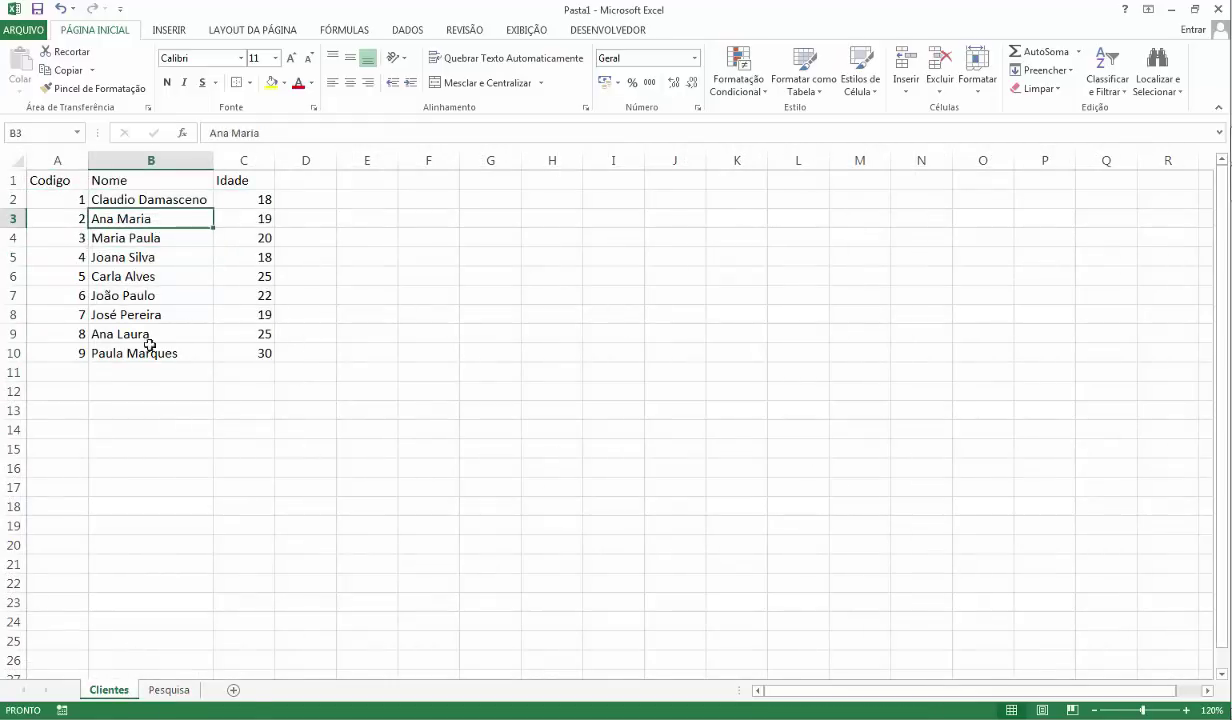
pyautogui.click(147, 336)
pyautogui.click(148, 256)
pyautogui.click(150, 238)
pyautogui.click(157, 201)
pyautogui.click(158, 297)
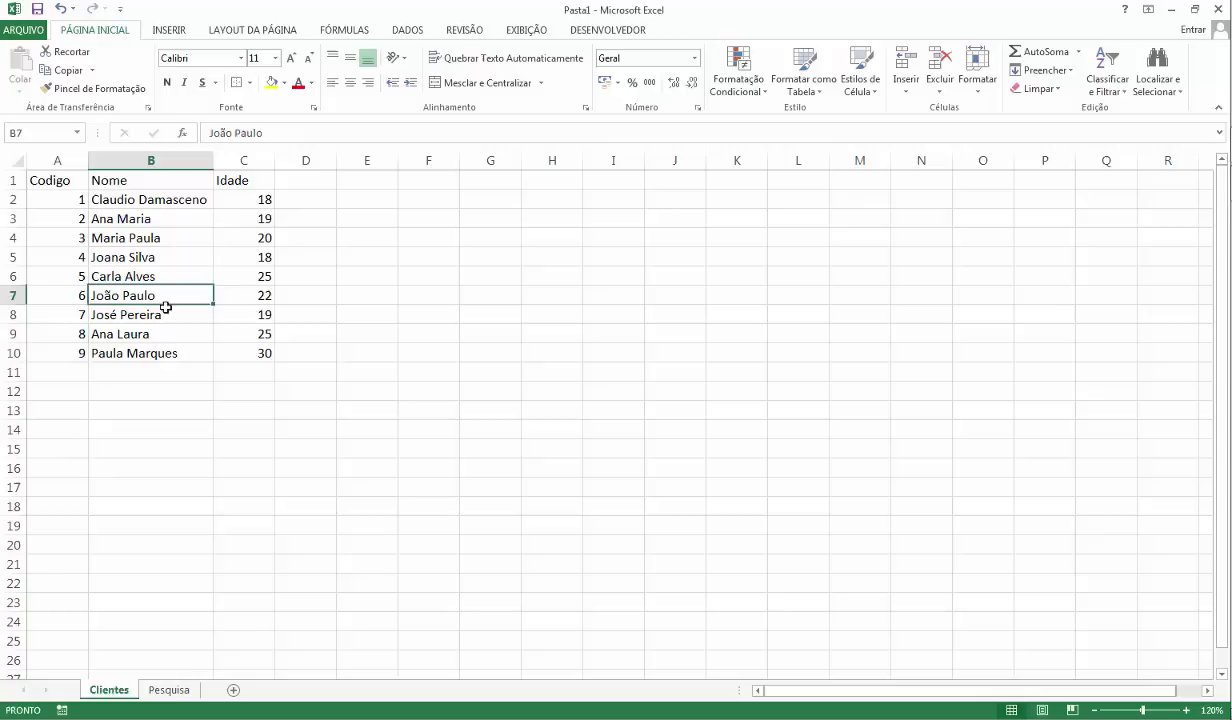
pyautogui.click(150, 212)
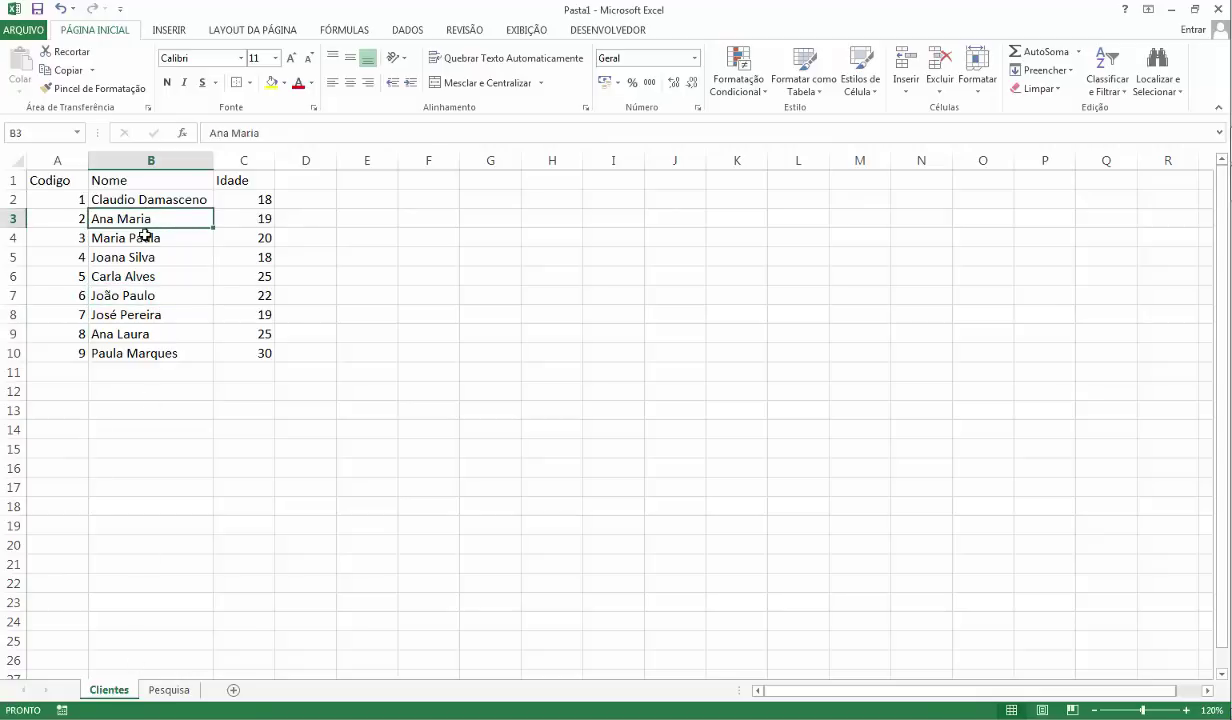
# Enter a client's first name as the search text in cell B1 of the Pesquisa sheet.
pyautogui.click(169, 690)
pyautogui.click(165, 176)
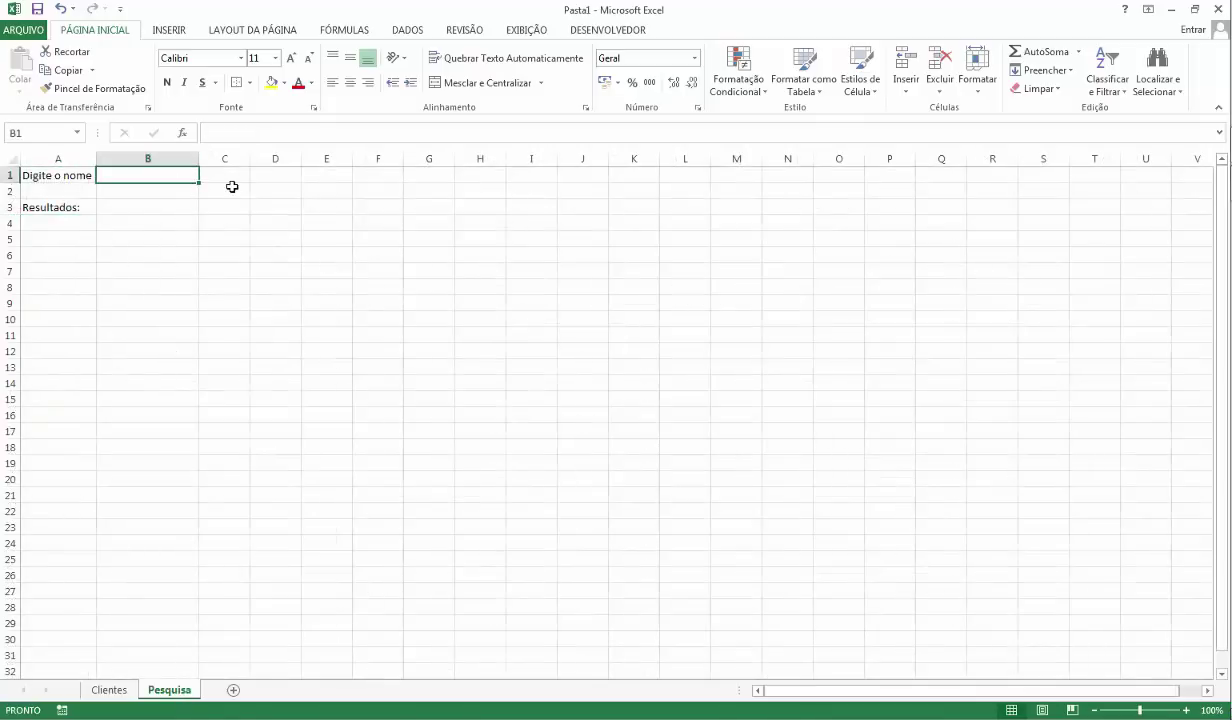
pyautogui.write('Claudio')
pyautogui.press('Return')
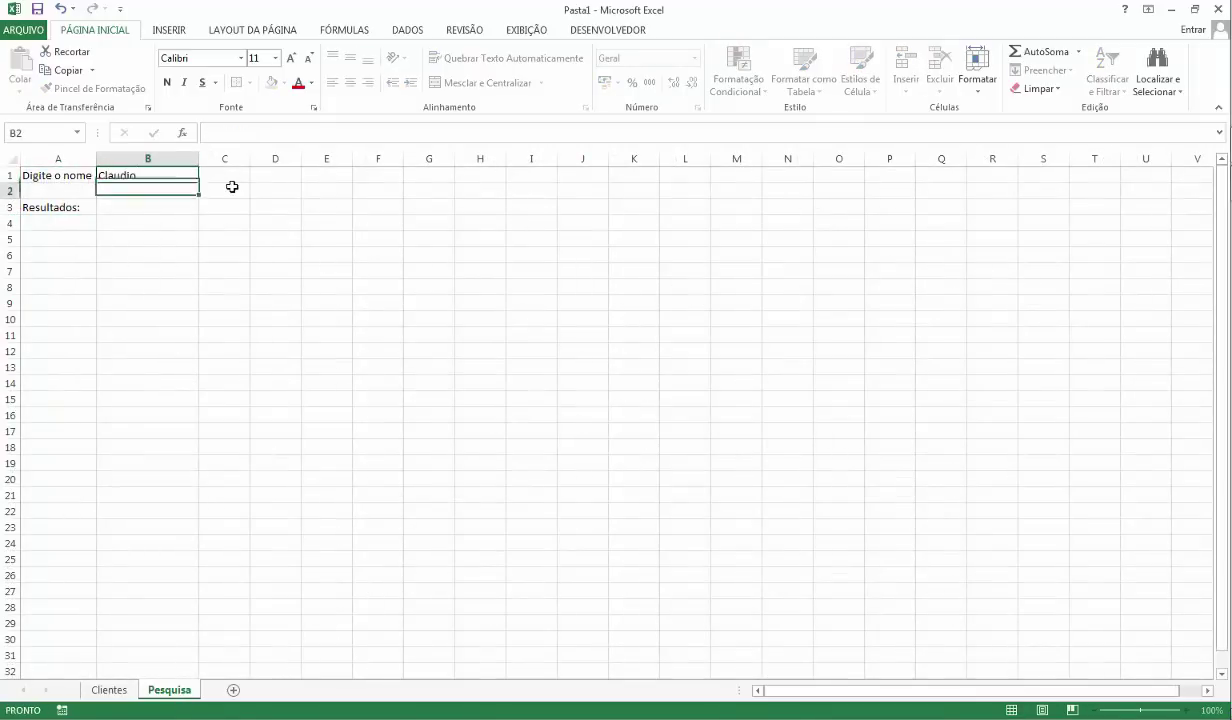
pyautogui.press('Up')
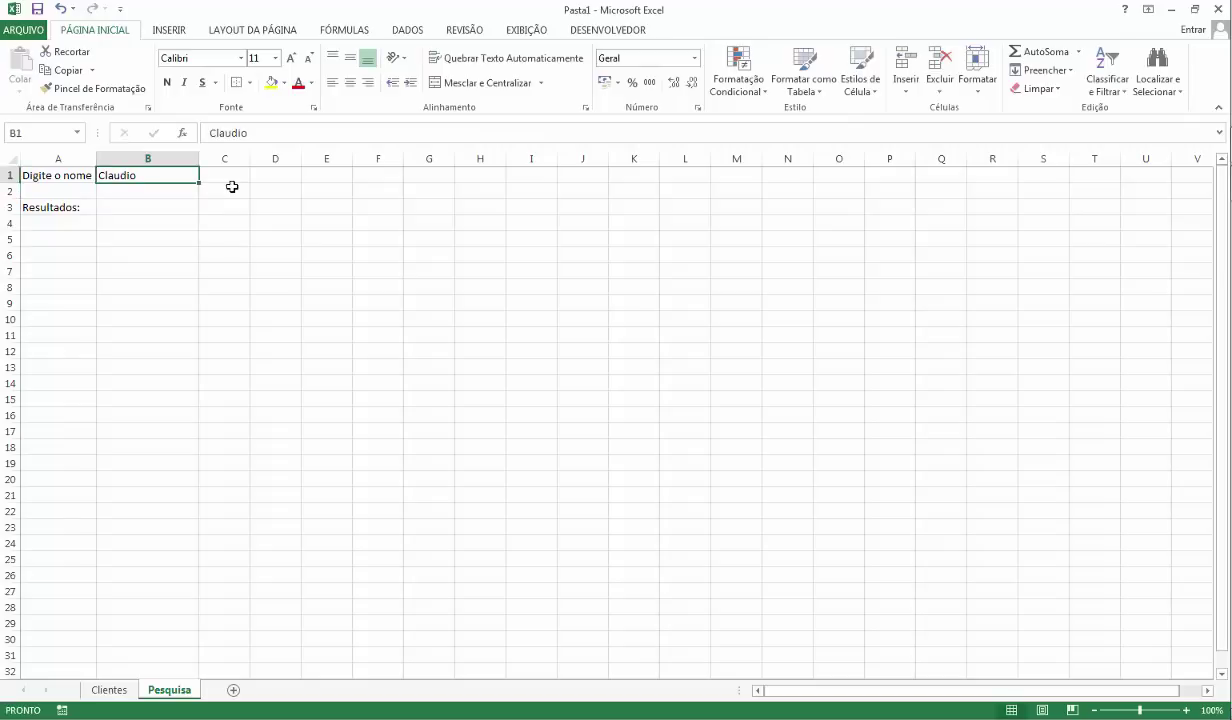
# Replace the search text in B1 with the partial name "Cl".
pyautogui.press('BackSpace')
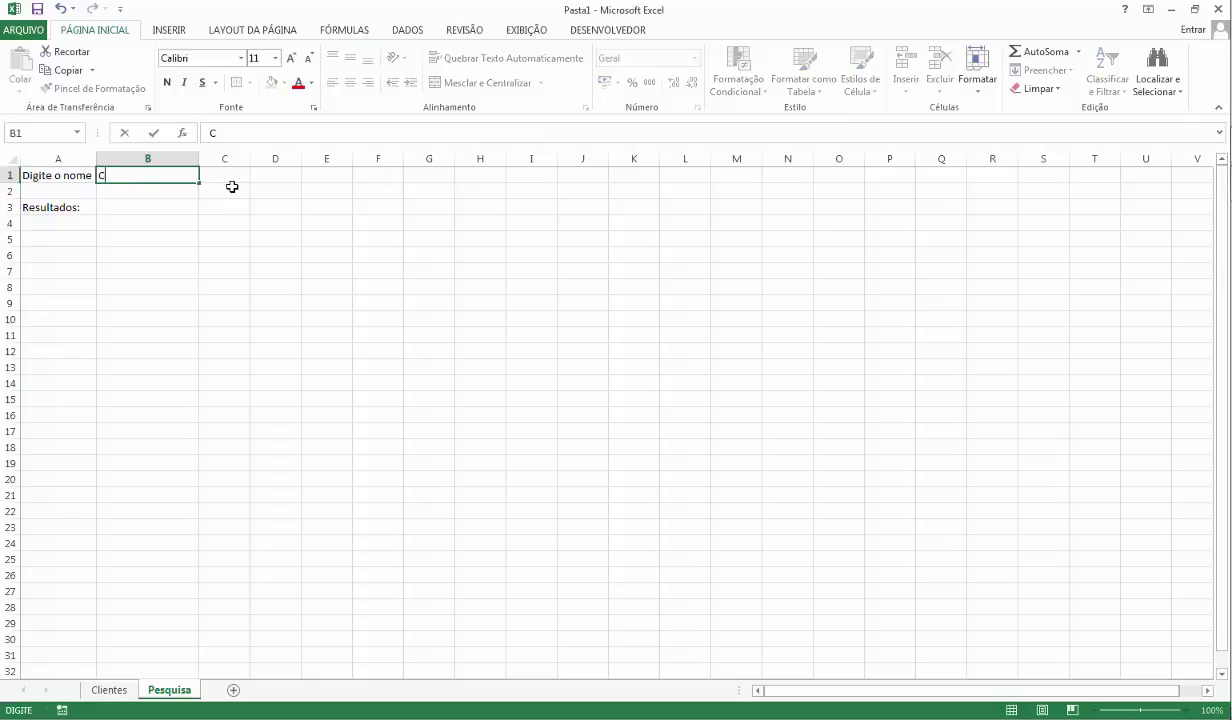
pyautogui.press('Return')
pyautogui.press('Down')
pyautogui.press('Down')
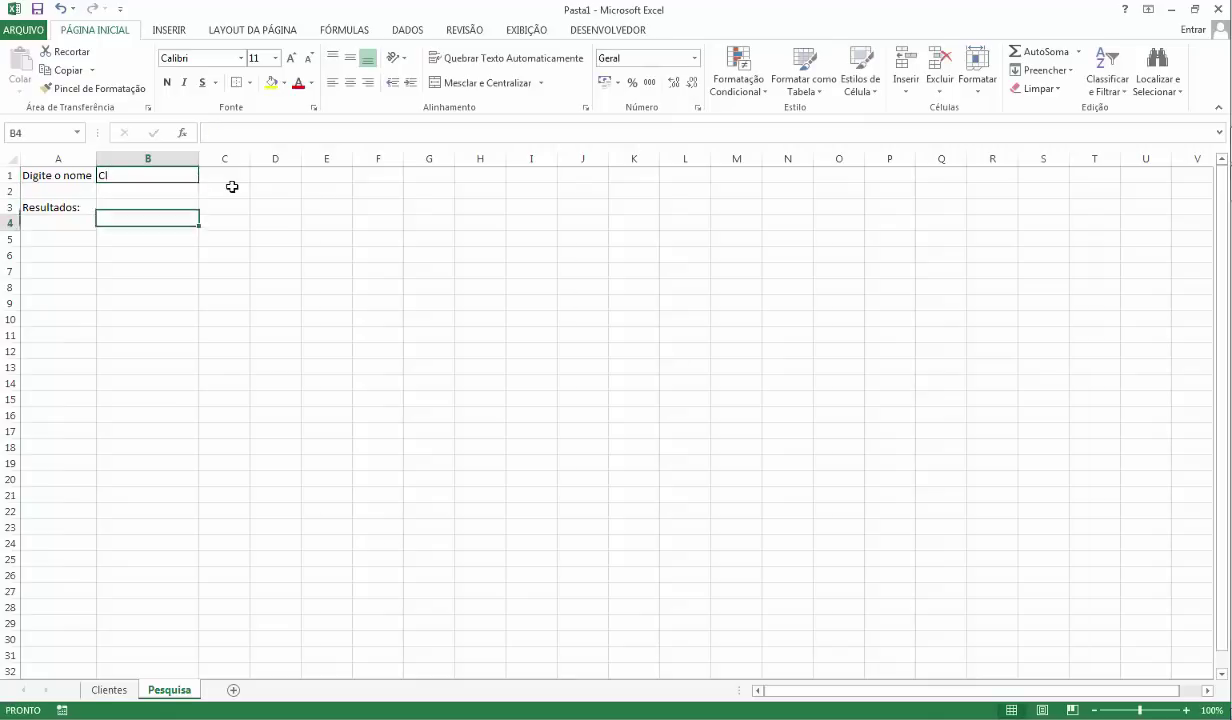
# Set the search text in B1 of the Pesquisa sheet to "Cla" and select cell A4 below Resultados.
pyautogui.press('Up')
pyautogui.press('Up')
pyautogui.press('Up')
pyautogui.write('Cla')
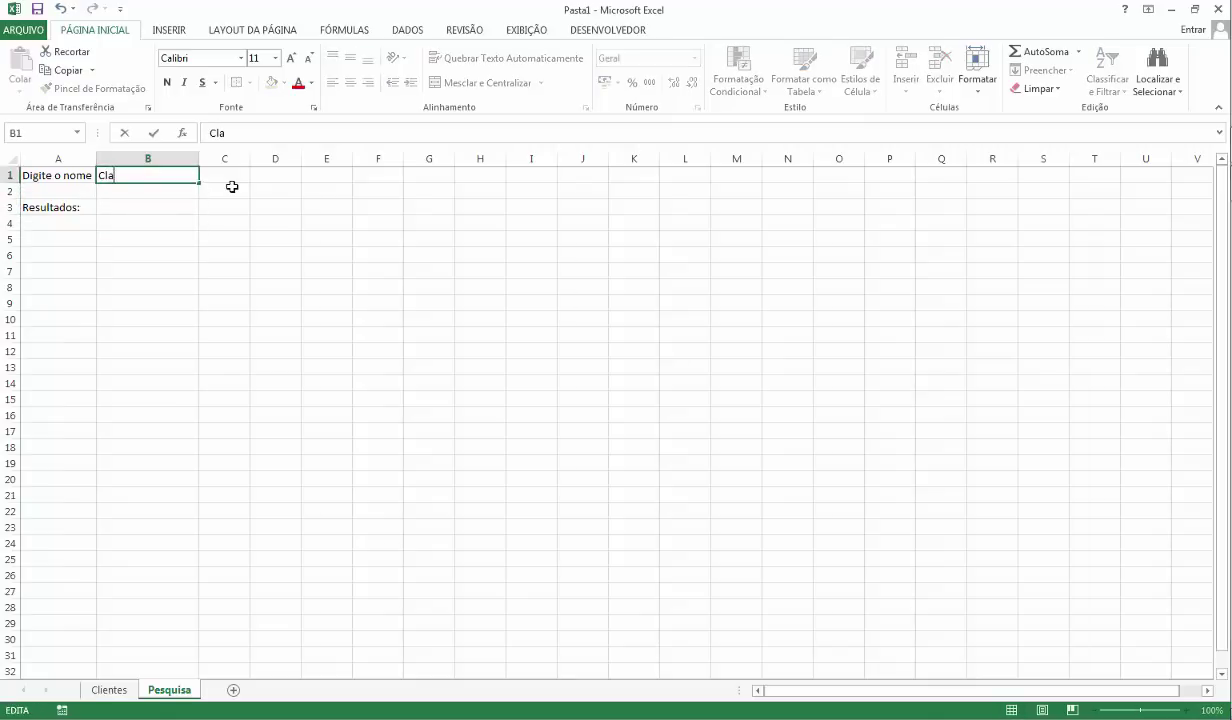
pyautogui.press('Return')
pyautogui.press('Down')
pyautogui.press('Down')
pyautogui.press('Left')
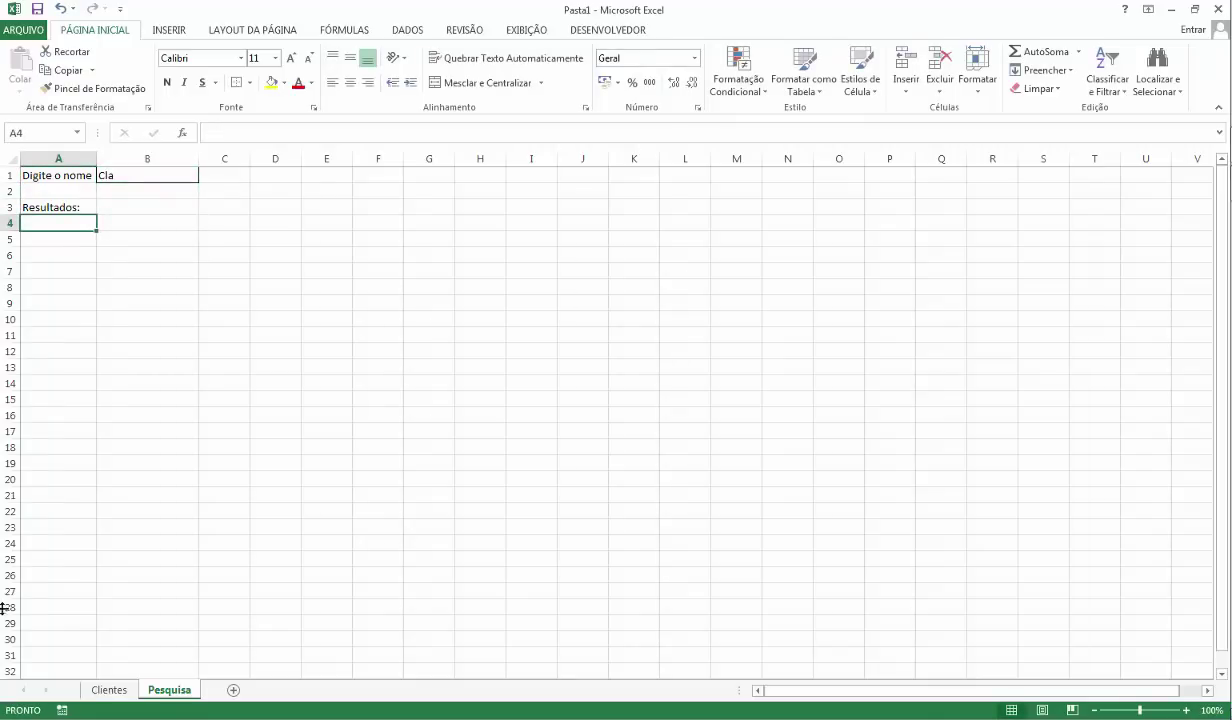
# Format the range A1:C10 on the Clientes sheet as a table with headers, using a grey medium style.
pyautogui.click(100, 690)
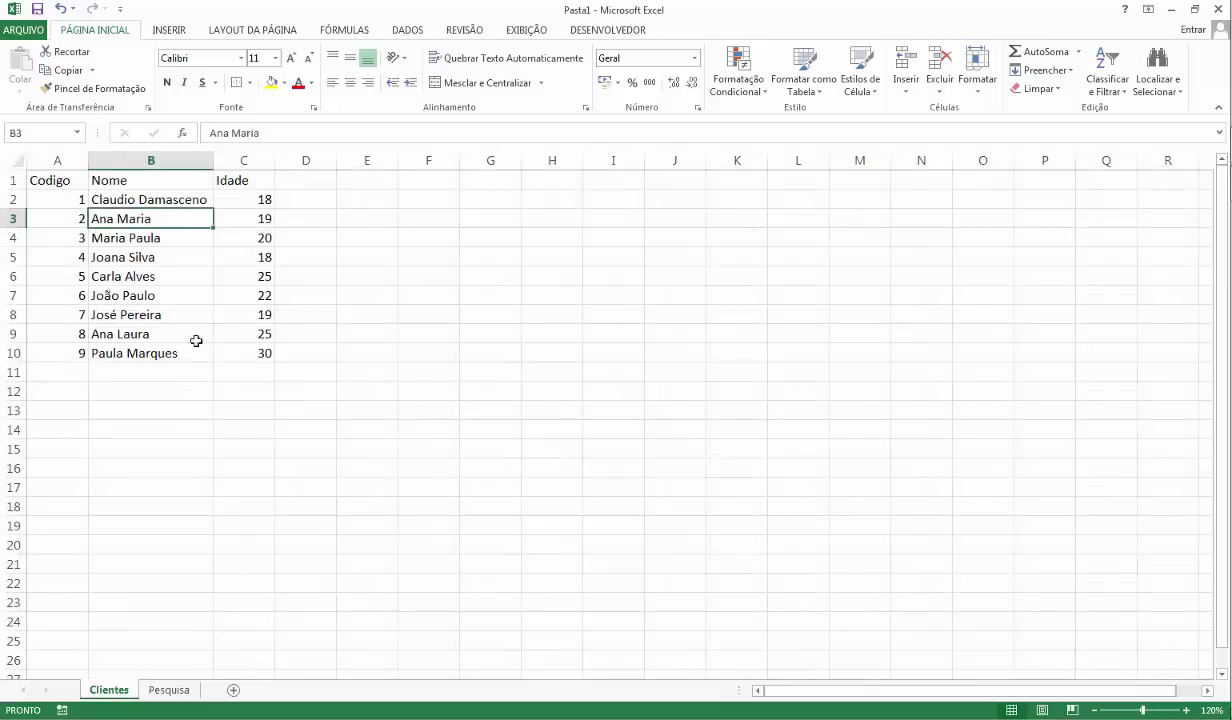
pyautogui.moveTo(70, 176); pyautogui.dragTo(266, 355)
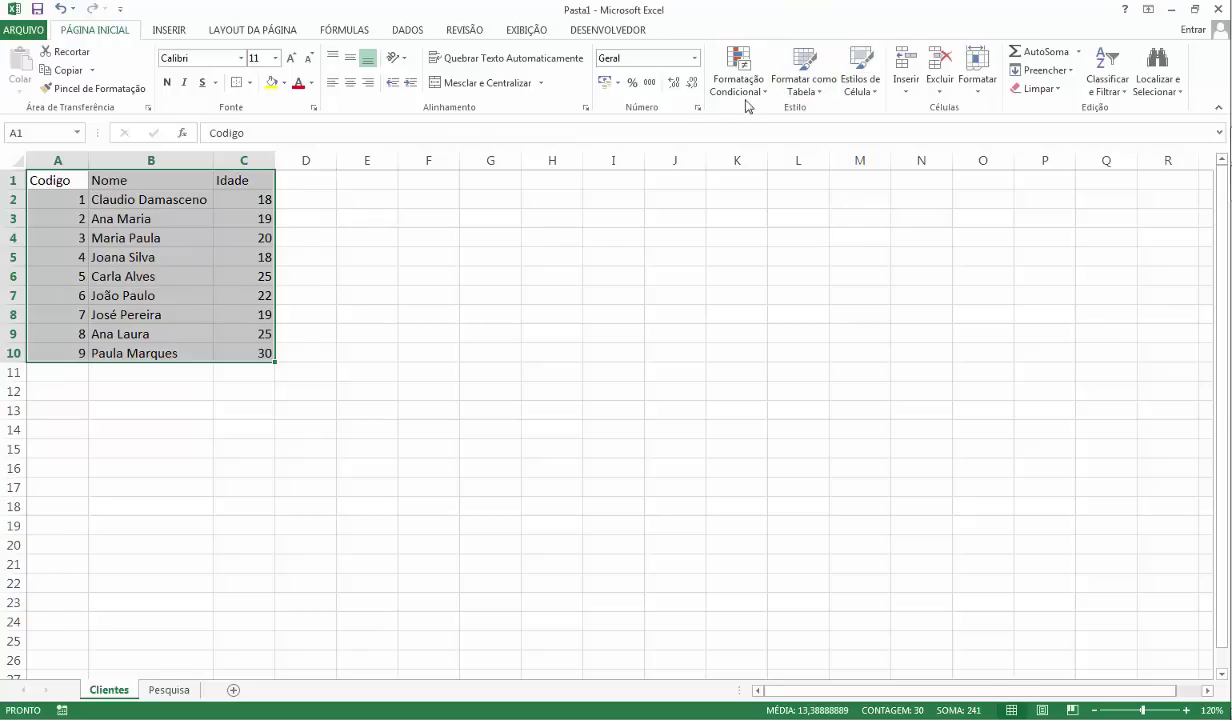
pyautogui.click(822, 92)
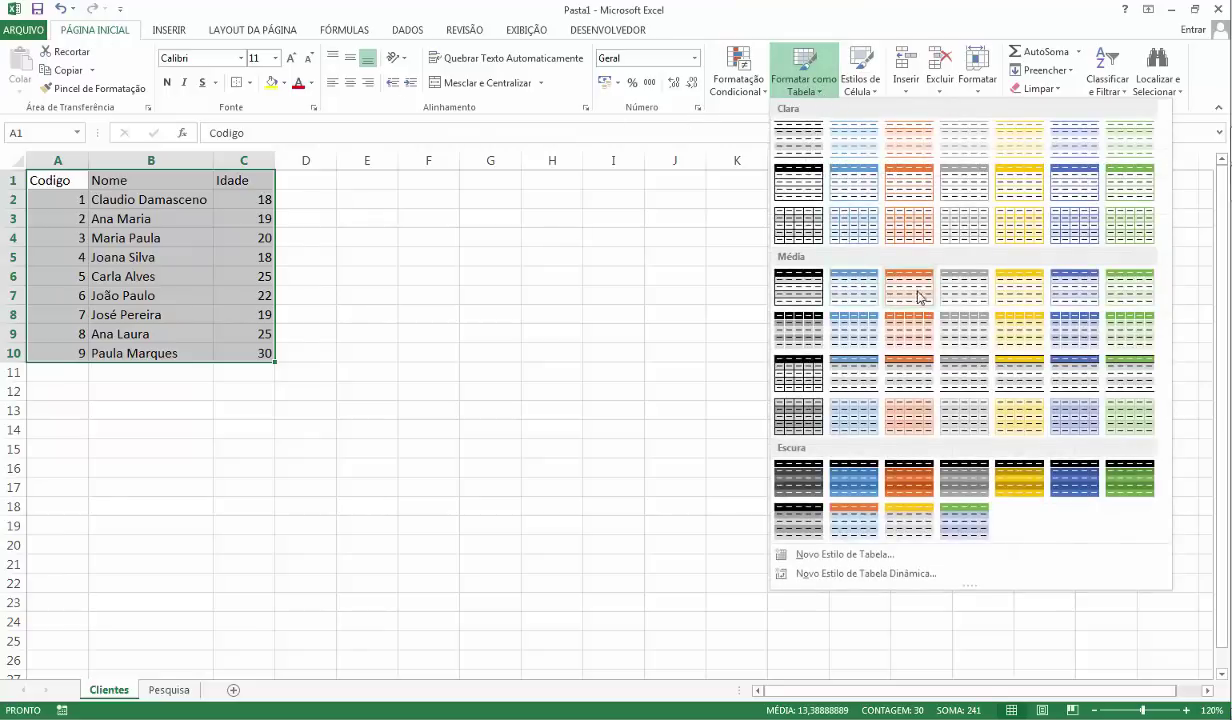
pyautogui.click(975, 285)
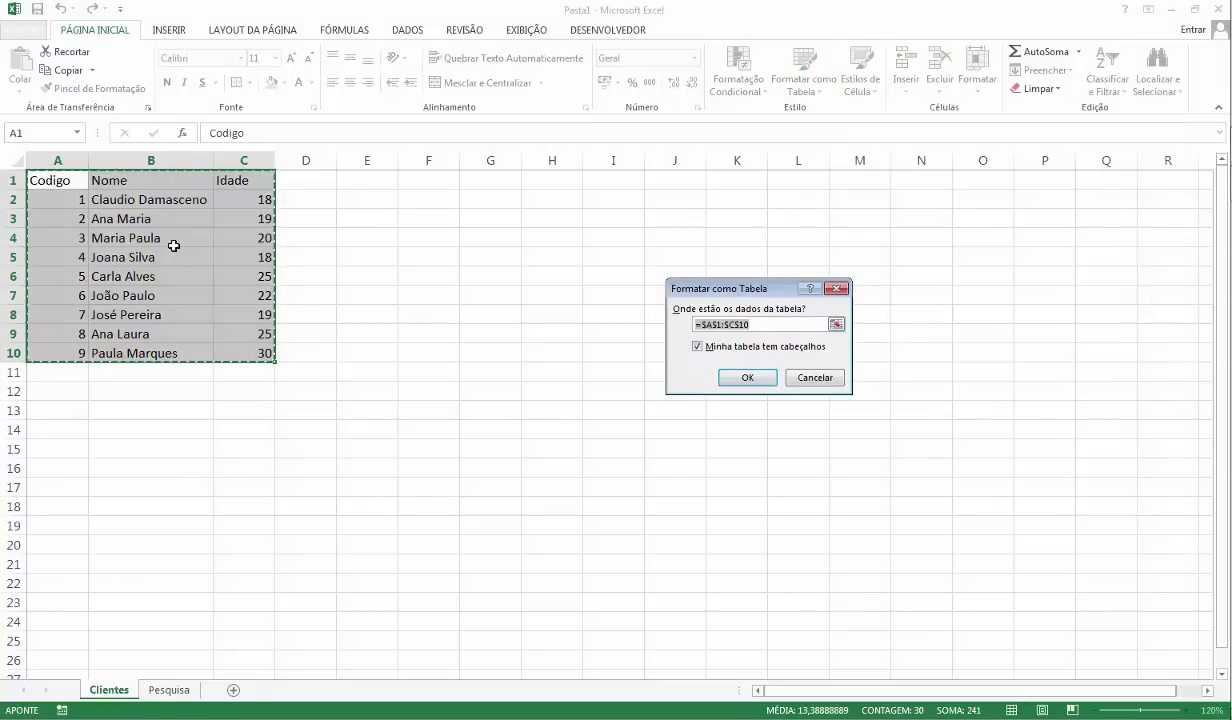
pyautogui.click(760, 382)
# Rename the client table to tbClientes.
pyautogui.click(250, 257)
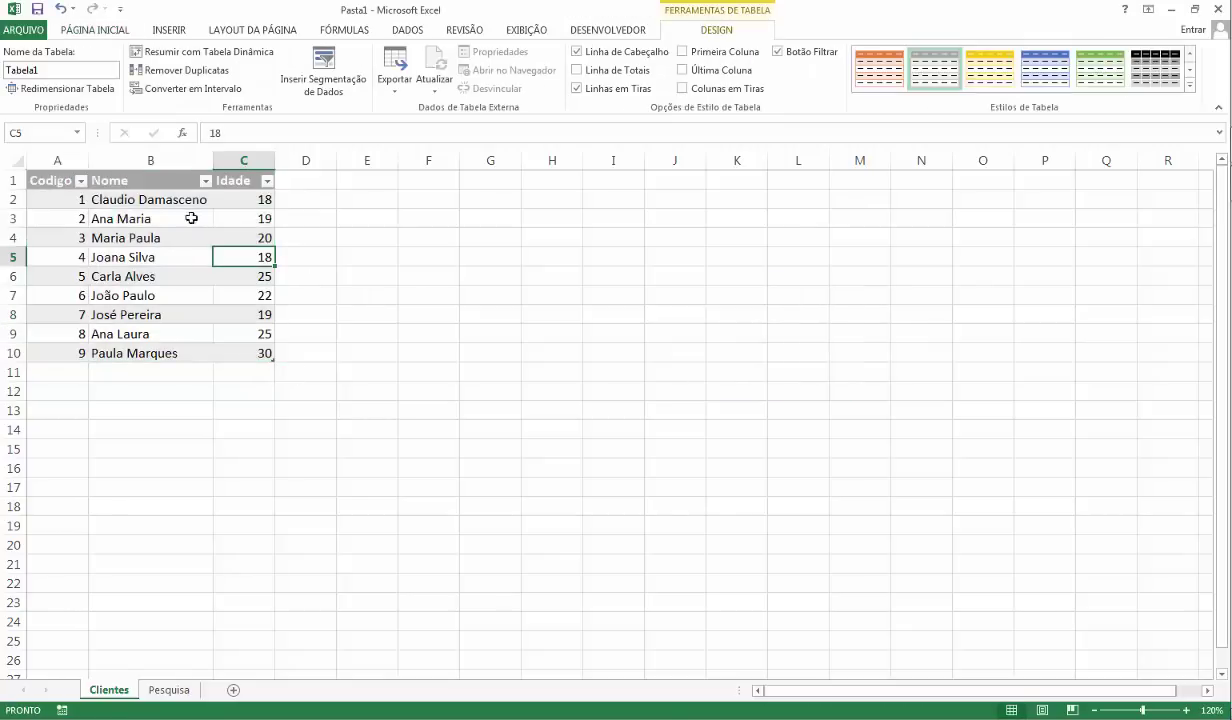
pyautogui.click(80, 72)
pyautogui.click(425, 314)
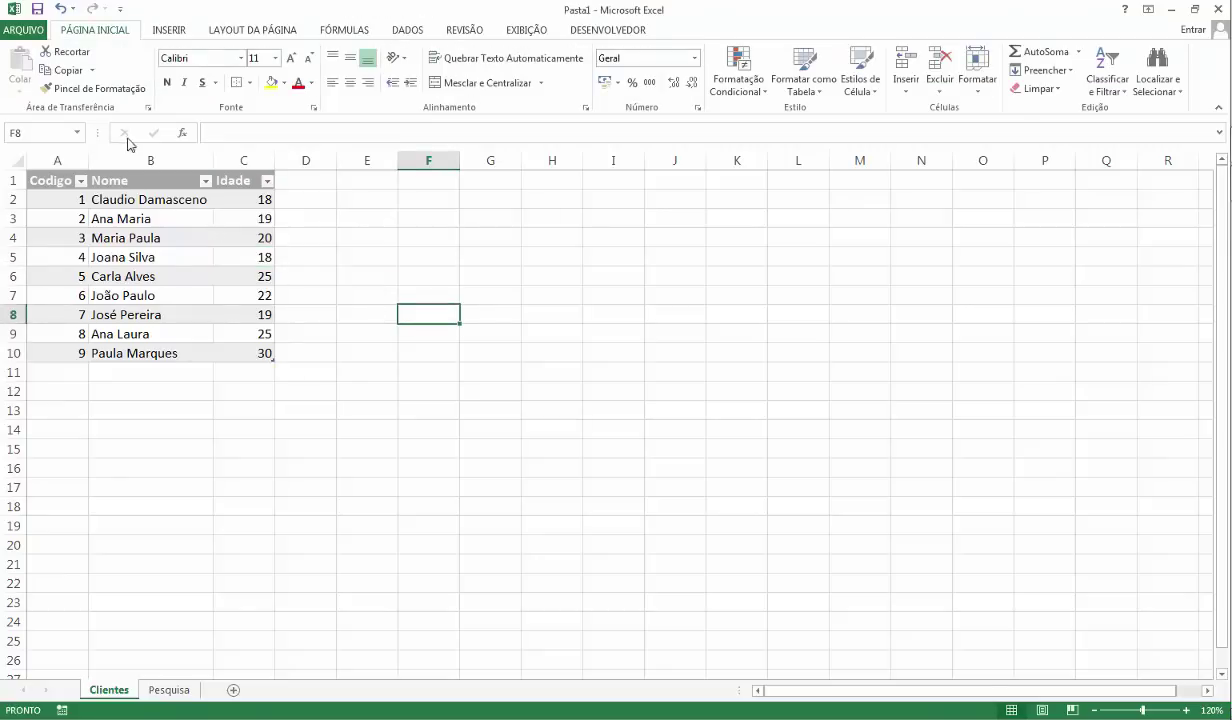
pyautogui.click(206, 277)
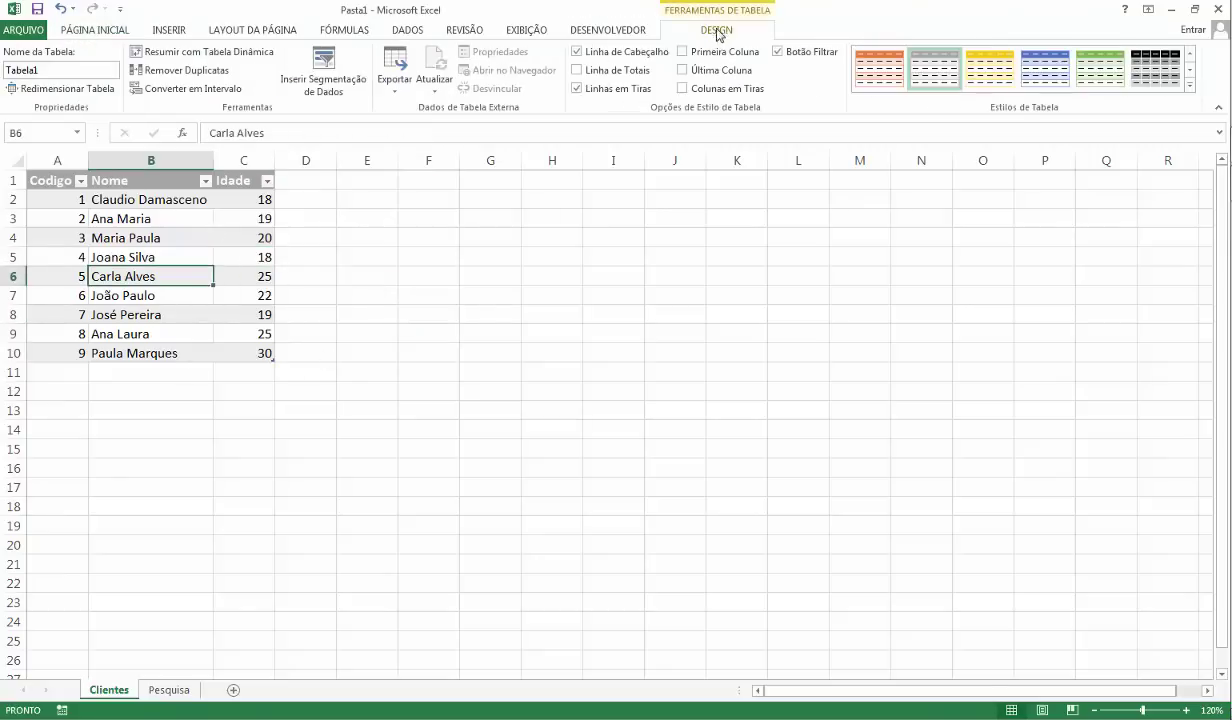
pyautogui.click(44, 69)
pyautogui.write('tbClientes')
pyautogui.click(306, 237)
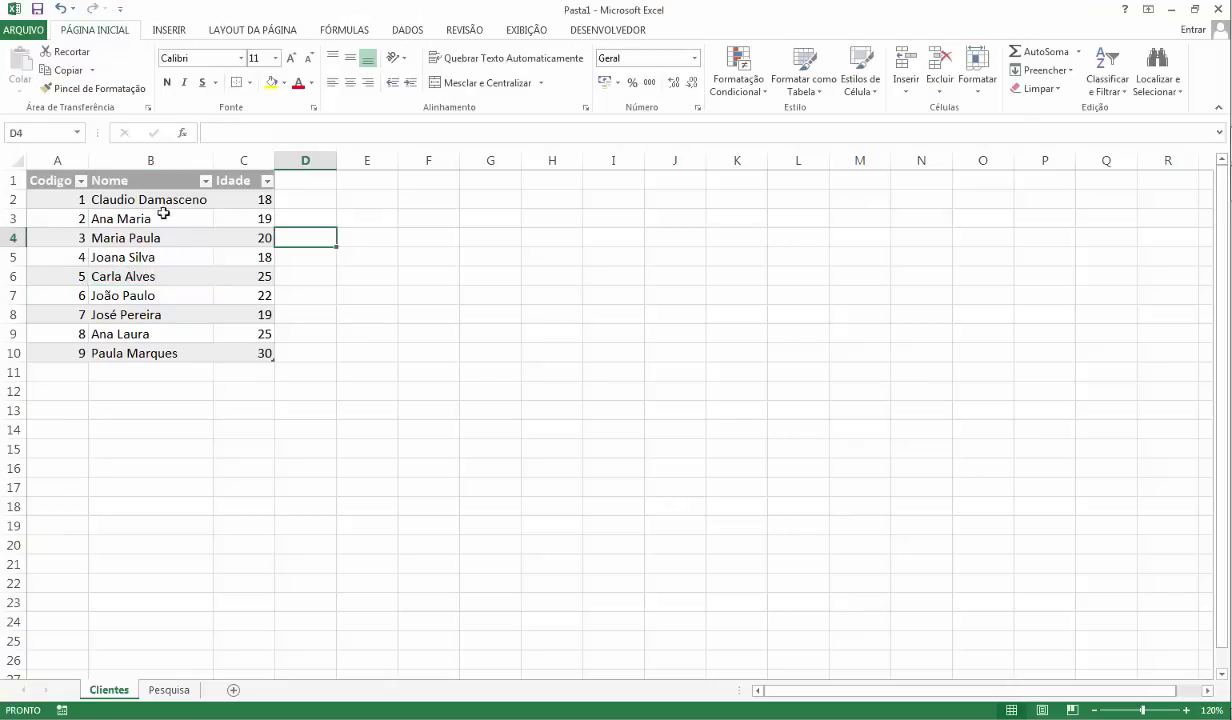
# Check the renamed table from its first Nome entry and return to the Pesquisa sheet.
pyautogui.click(118, 200)
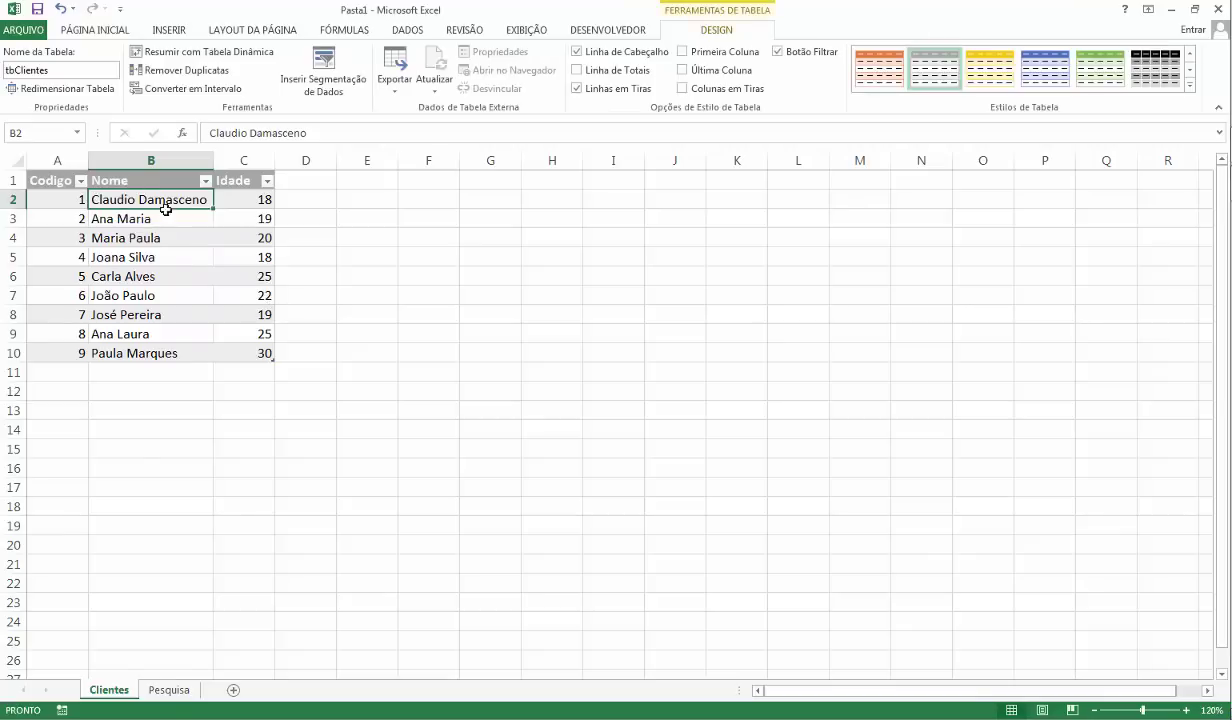
pyautogui.click(170, 690)
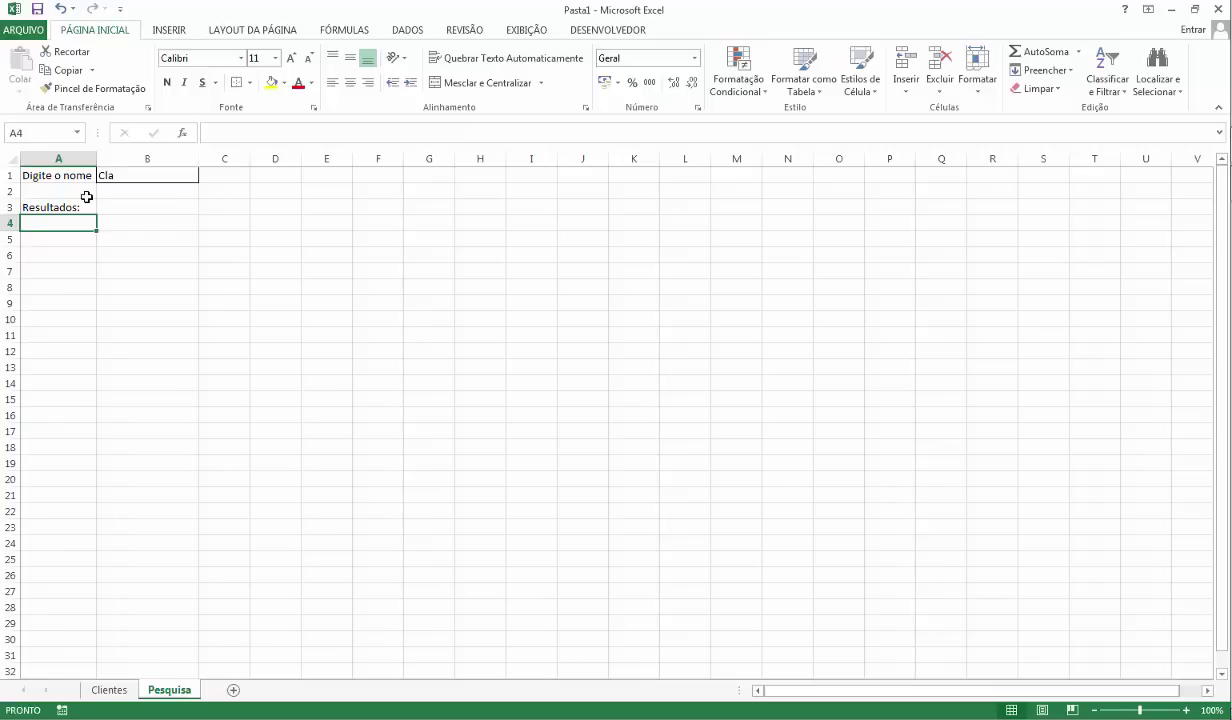
pyautogui.write('=P')
pyautogui.press('BackSpace')
pyautogui.press('BackSpace')
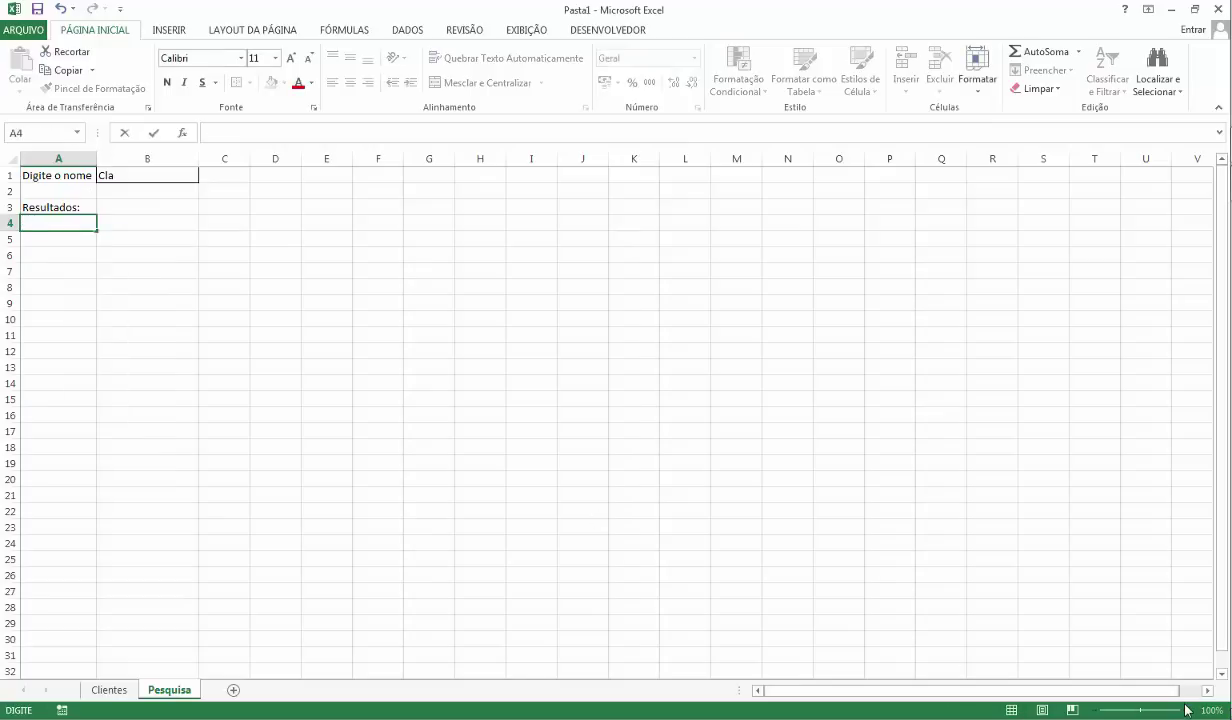
pyautogui.press('Escape')
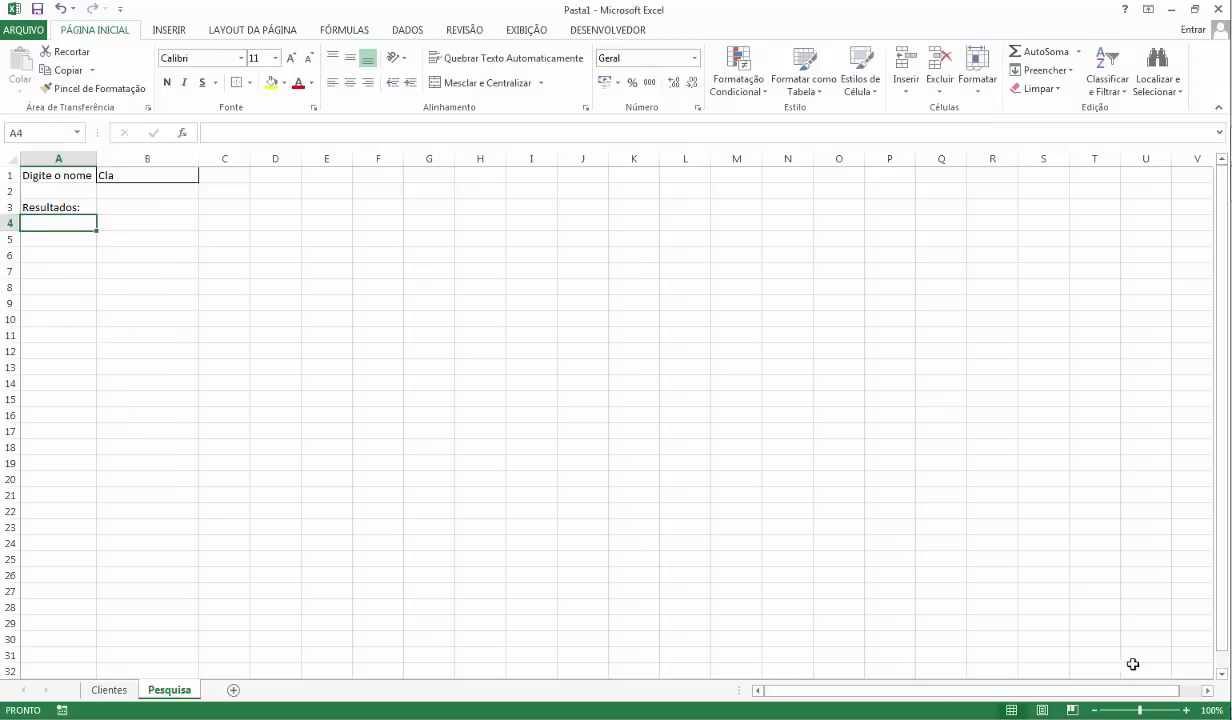
# Zoom the Pesquisa sheet to 140%.
pyautogui.click(1187, 710)
pyautogui.click(1187, 710)
pyautogui.click(1187, 710)
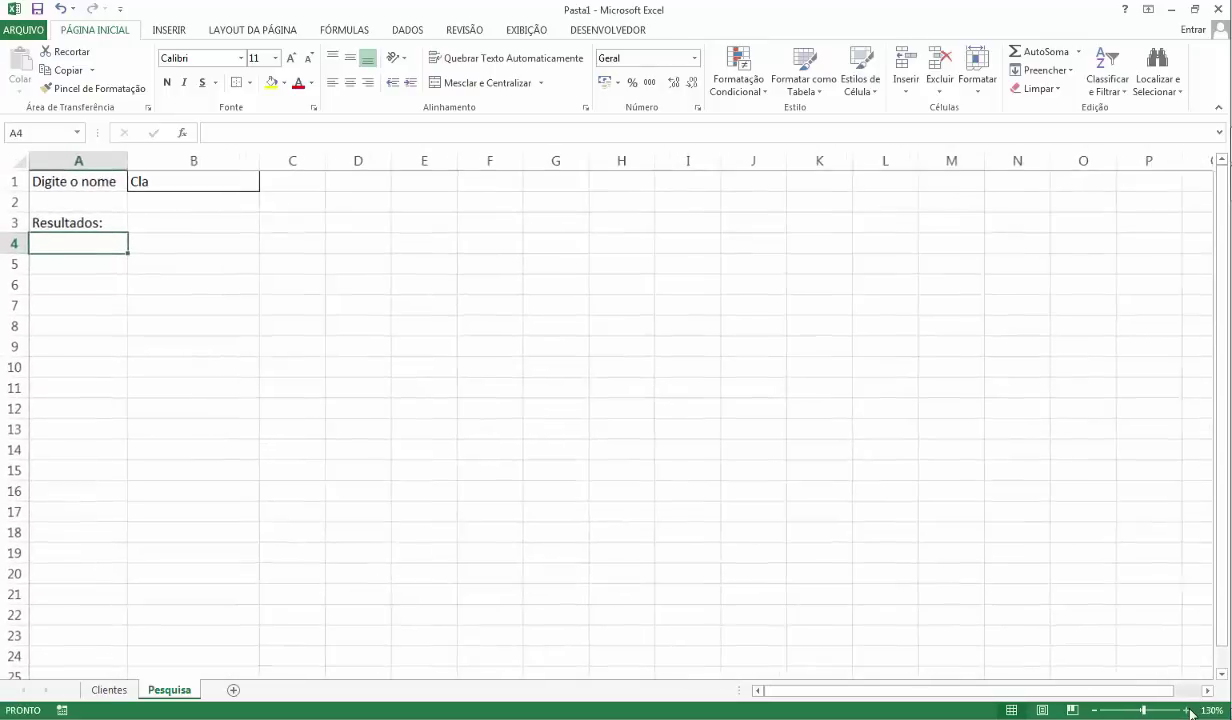
pyautogui.click(1187, 710)
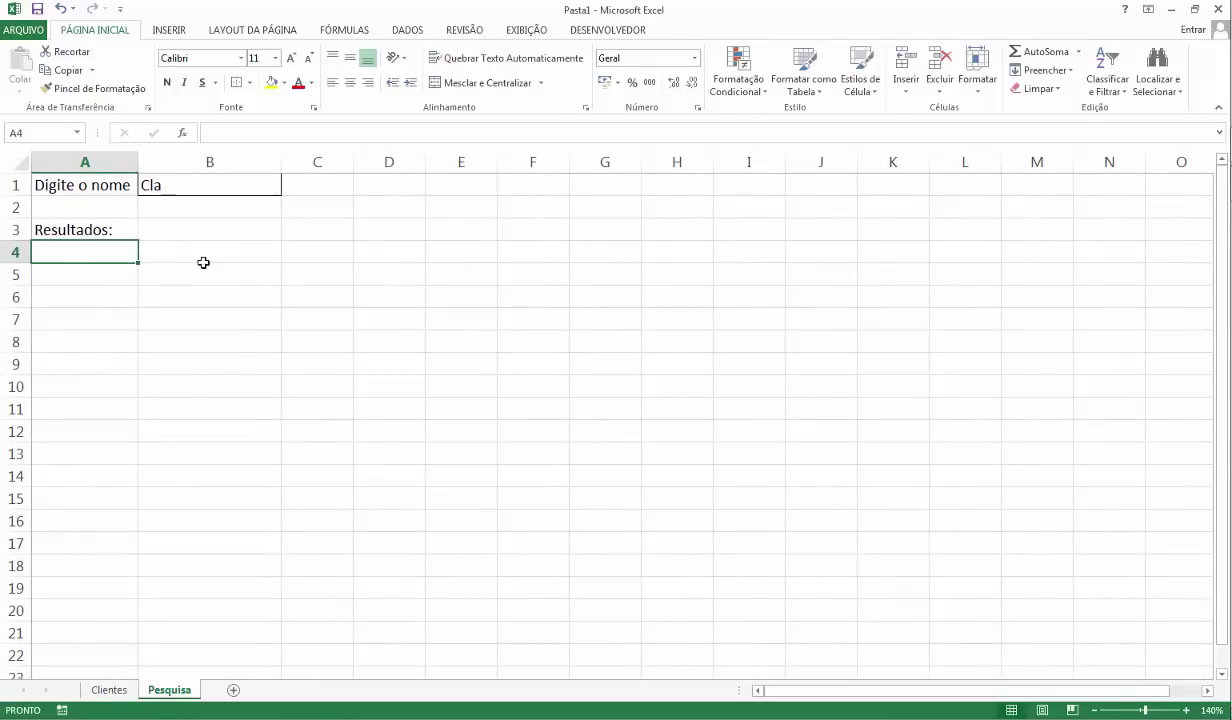
# Start a PROCV formula in cell A4 with the absolute reference $B$1 as the lookup value.
pyautogui.write('=pr')
pyautogui.press('BackSpace')
pyautogui.press('BackSpace')
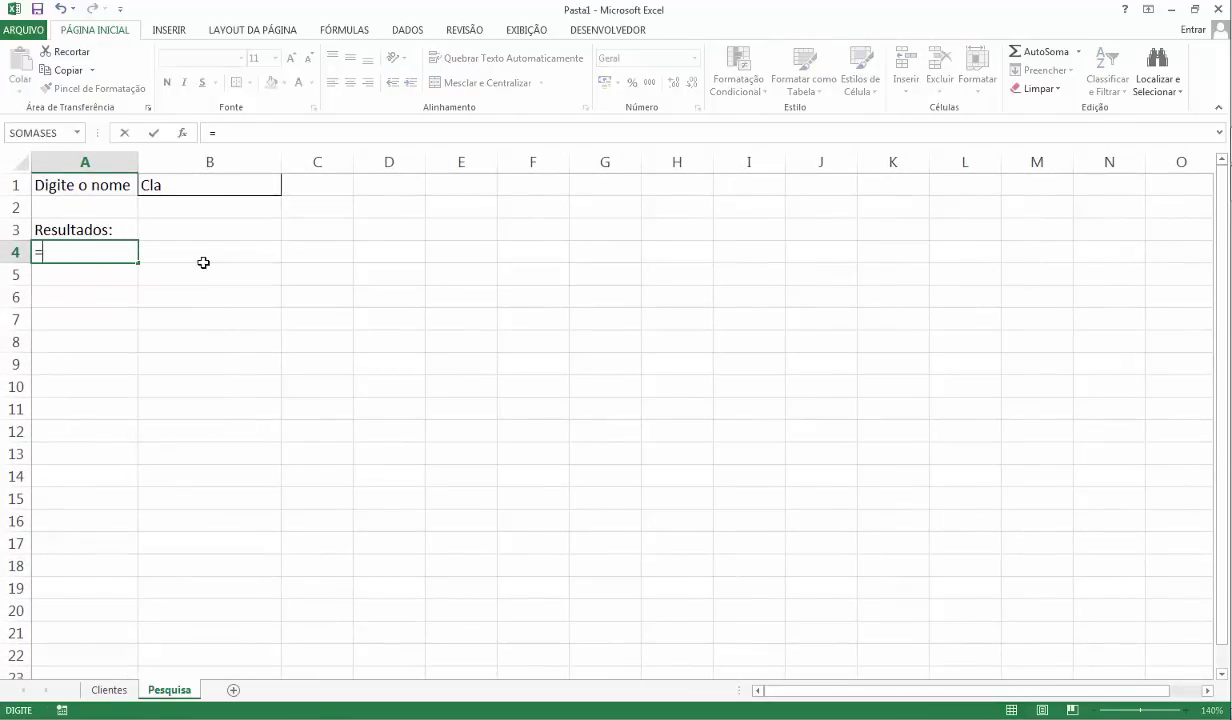
pyautogui.write('PROCV(')
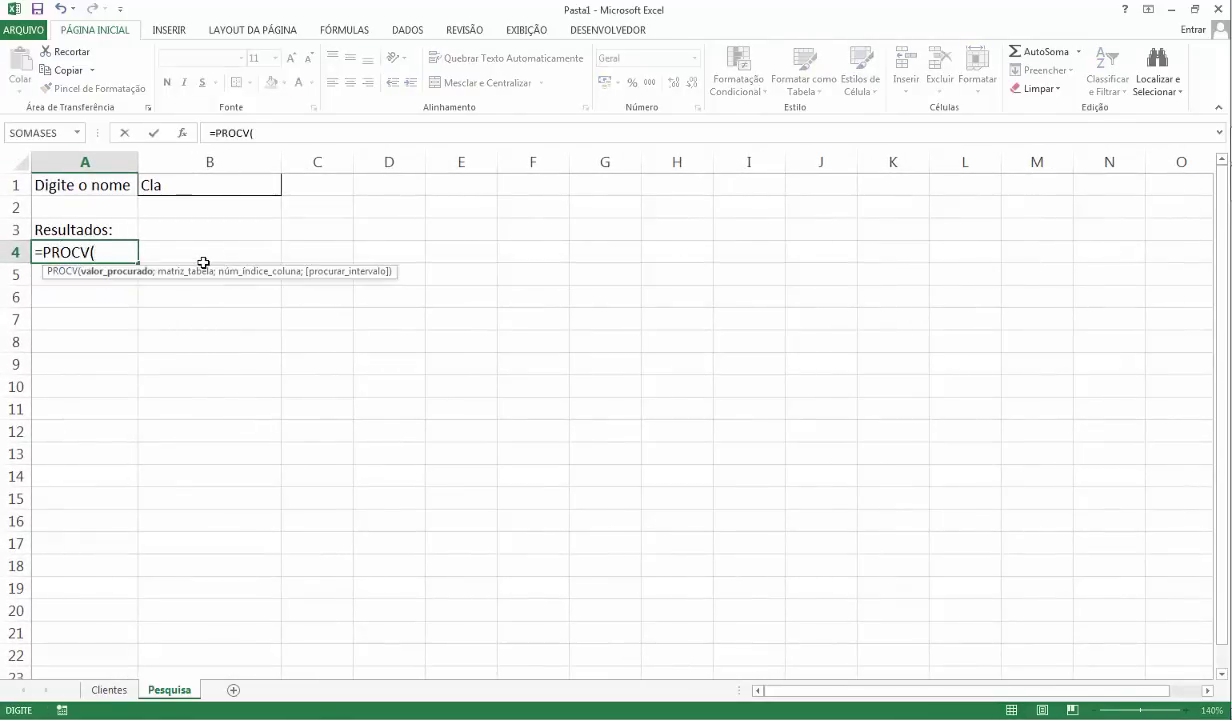
pyautogui.click(180, 183)
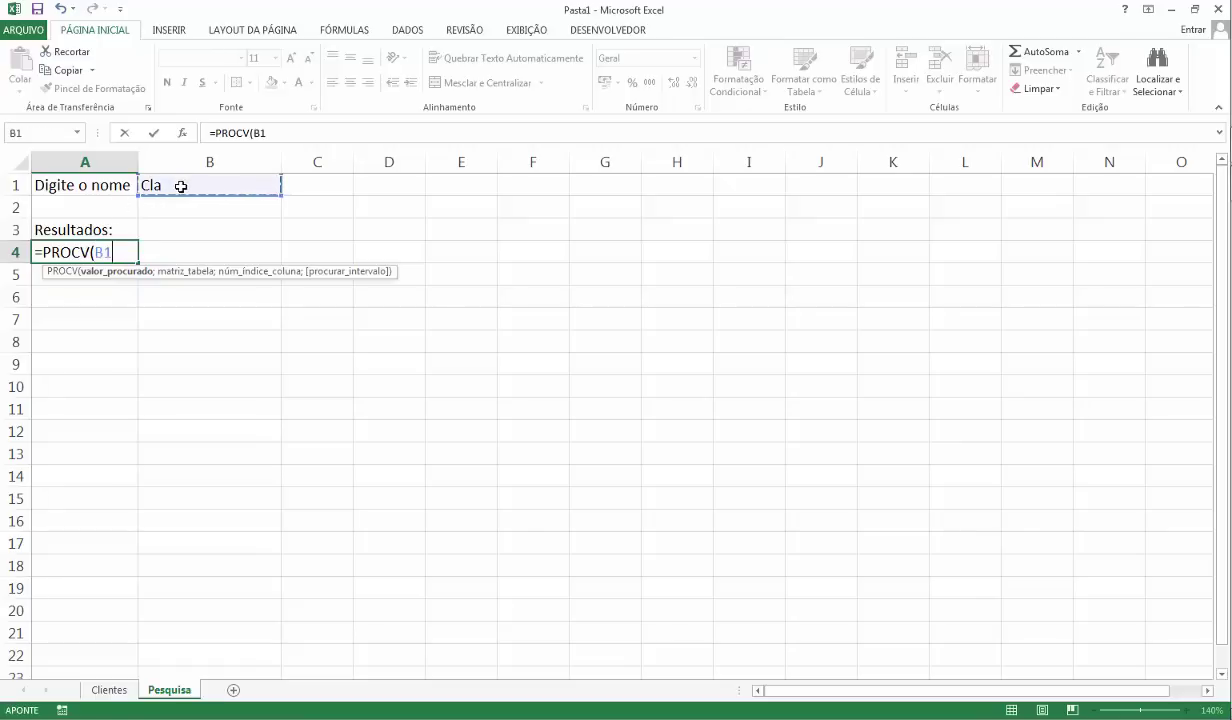
pyautogui.press('F4')
pyautogui.write(';')
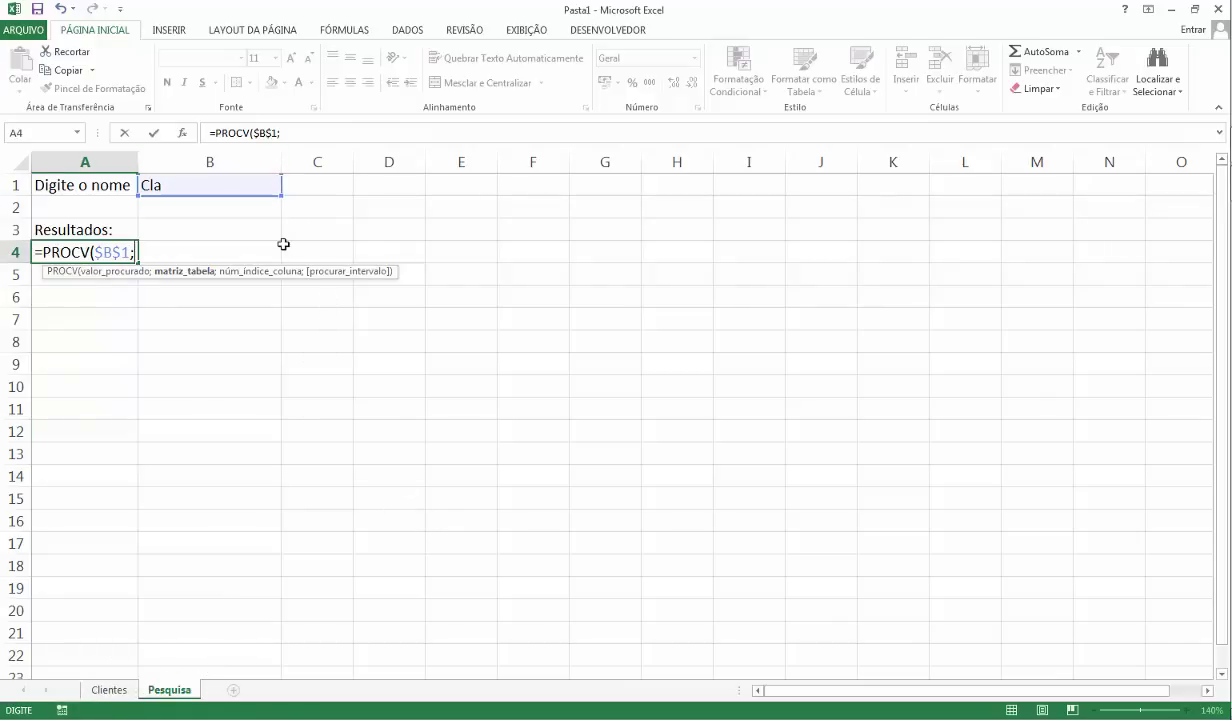
# Set the table array of the PROCV formula in A4 to the Nome column, tbClientes[Nome].
pyautogui.write('TB')
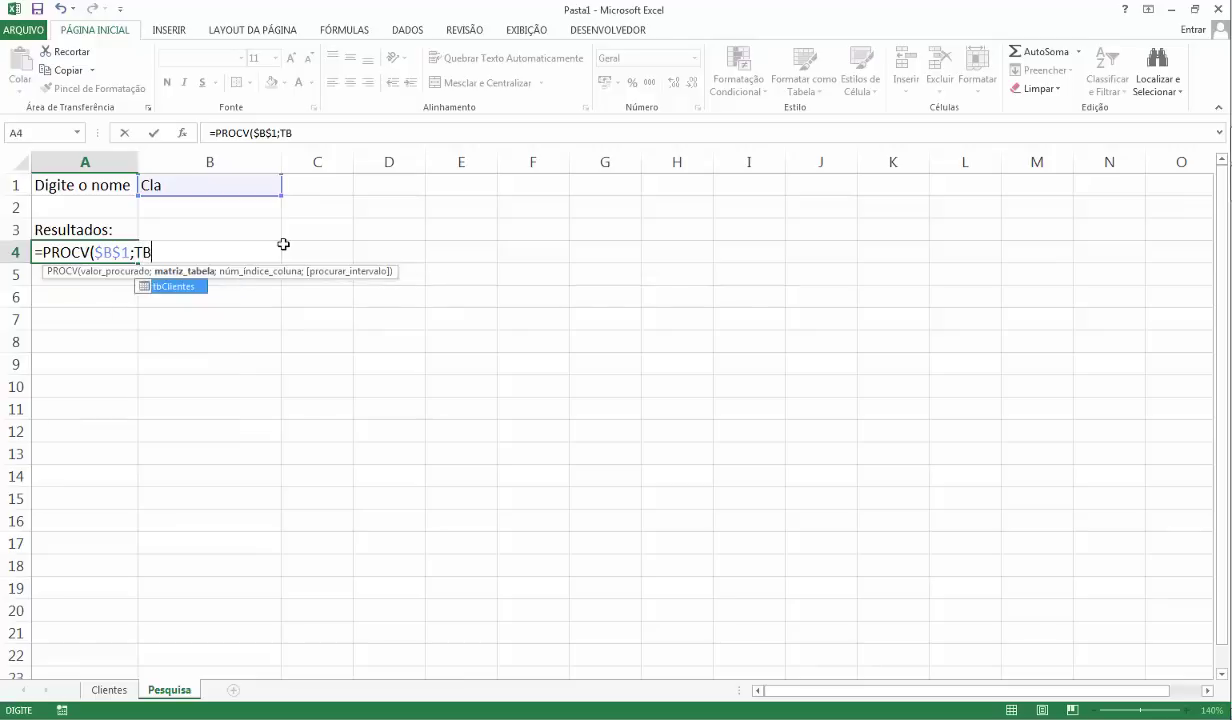
pyautogui.doubleClick(188, 288)
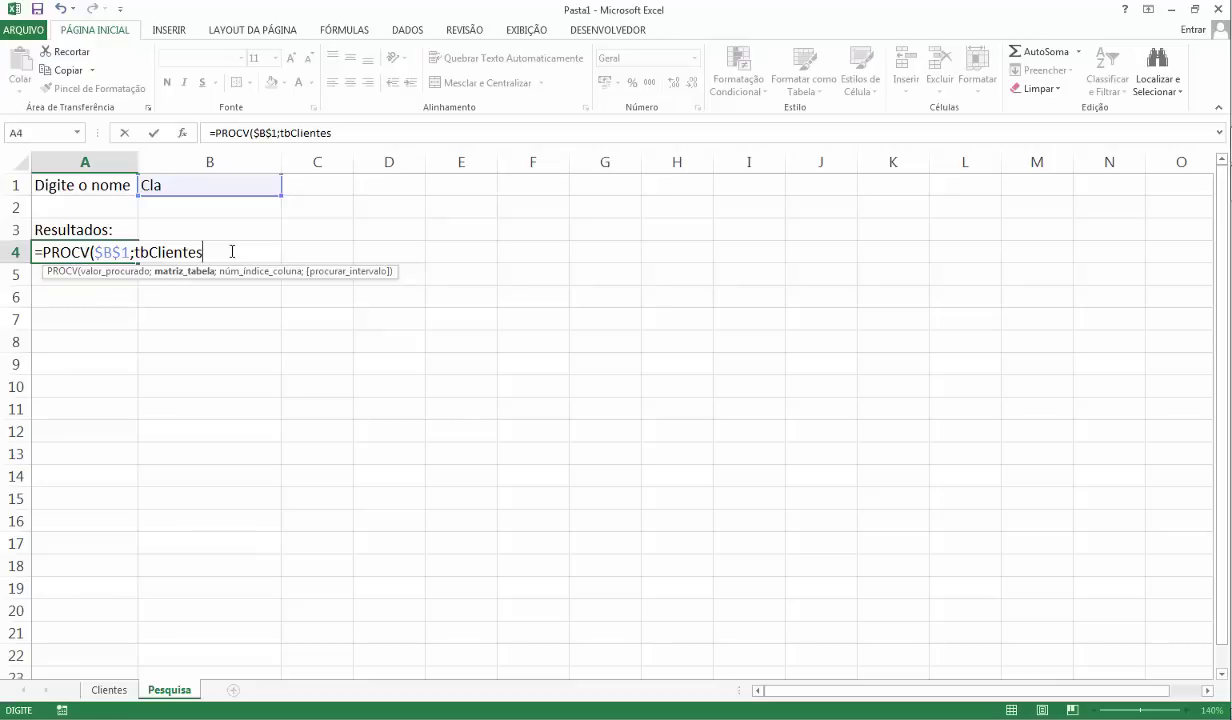
pyautogui.write('[')
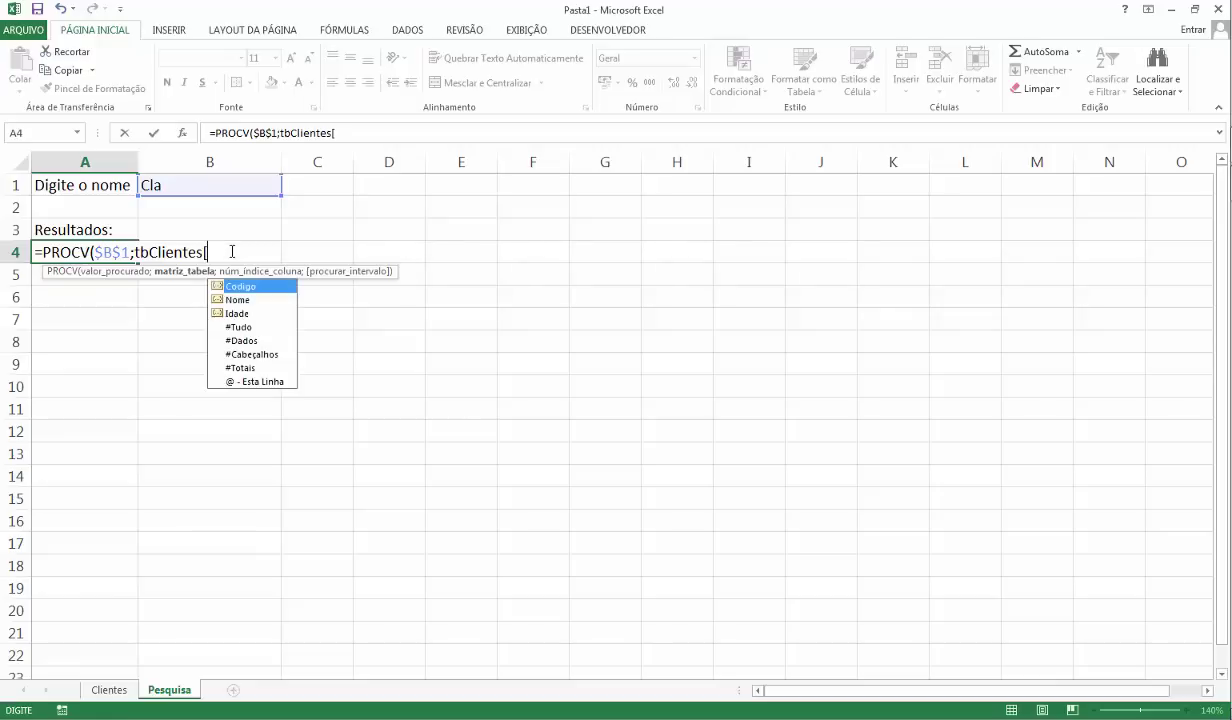
pyautogui.doubleClick(236, 299)
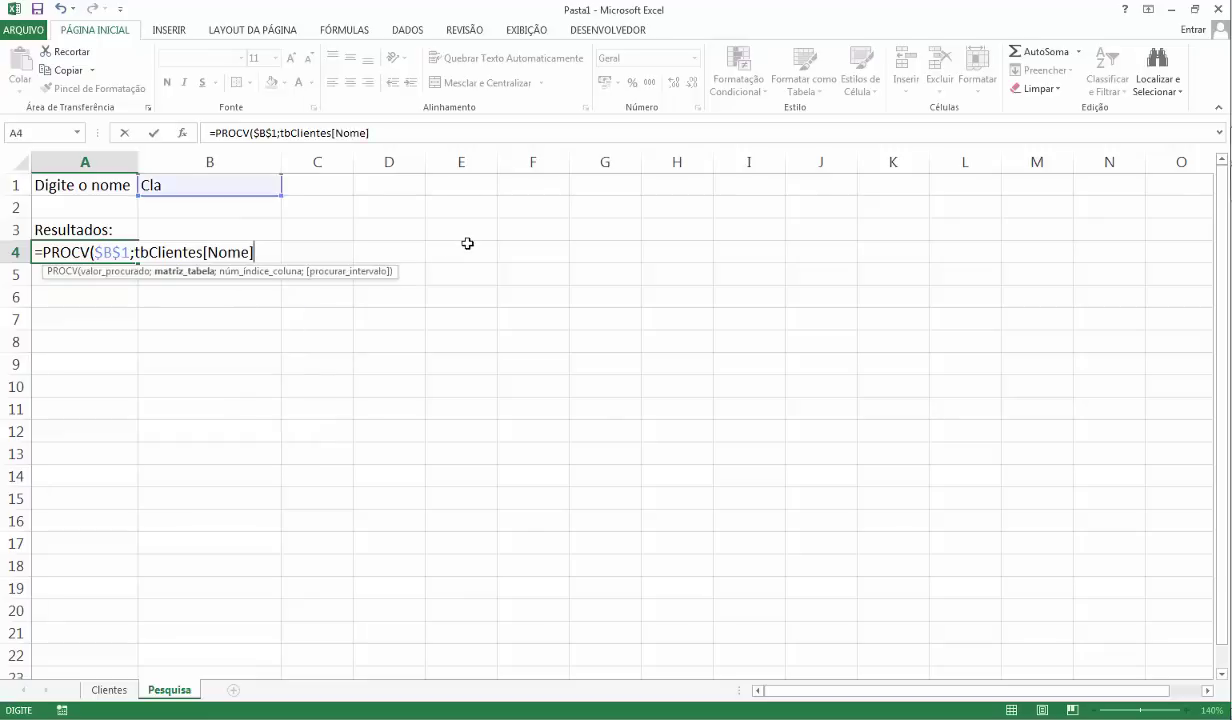
# Complete the PROCV formula in A4 with column index 1 and FALSO for an exact match.
pyautogui.write(';')
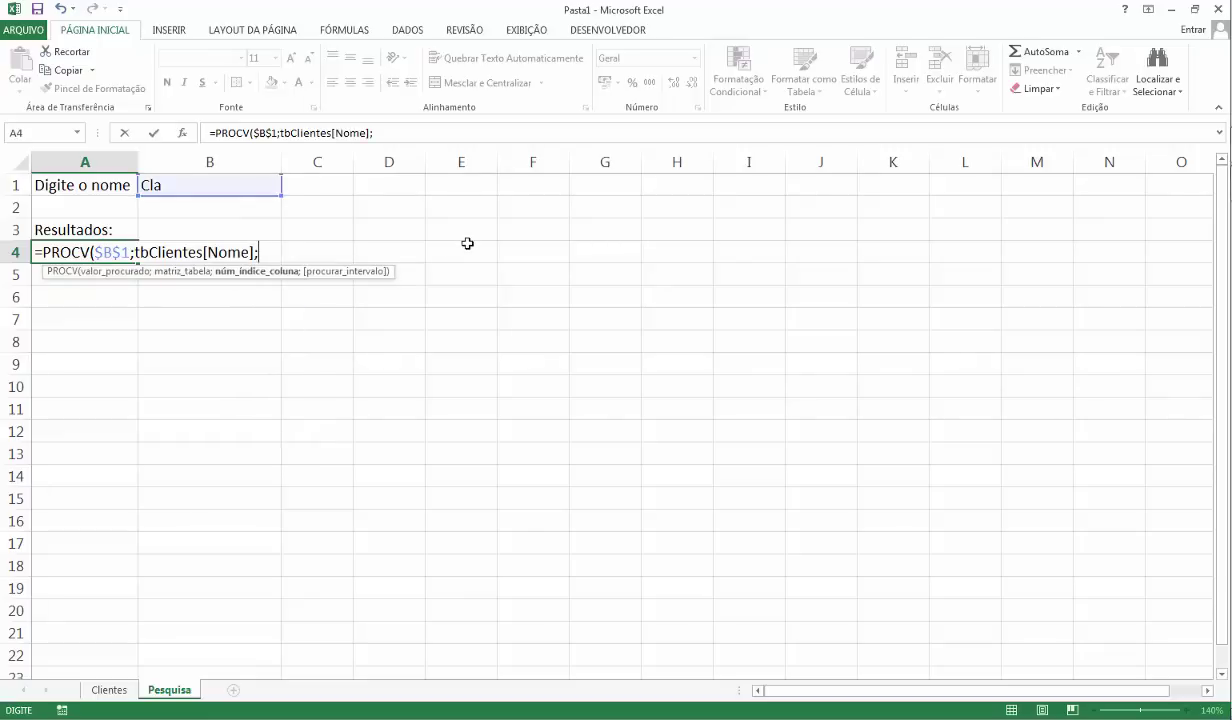
pyautogui.write('1;')
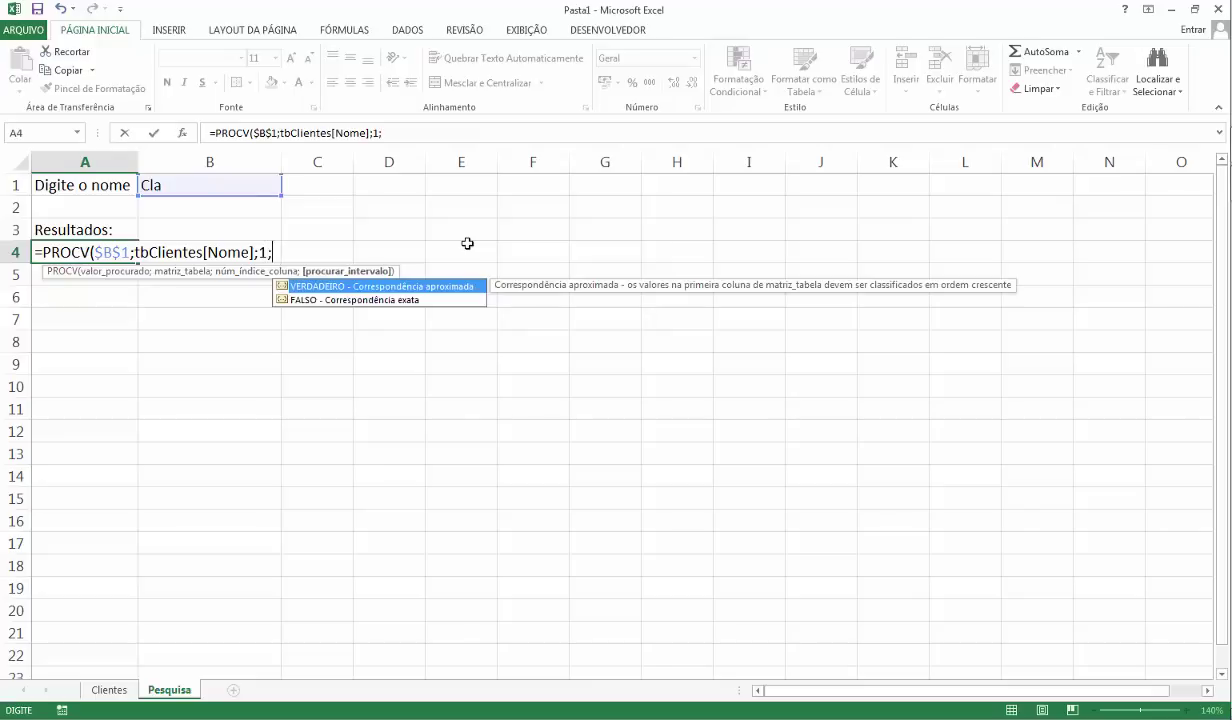
pyautogui.write('F')
pyautogui.doubleClick(292, 297)
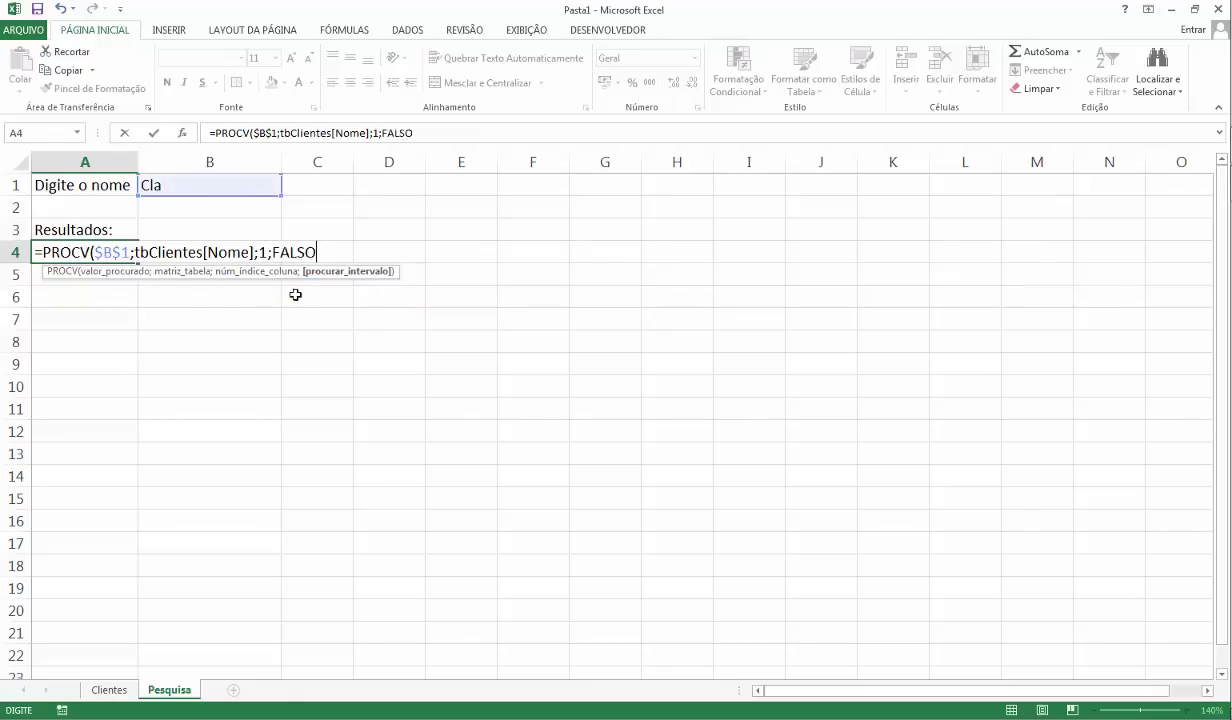
pyautogui.click(295, 295)
# Review the lookup value and the tbClientes[Nome] argument in the A4 formula.
pyautogui.doubleClick(129, 251)
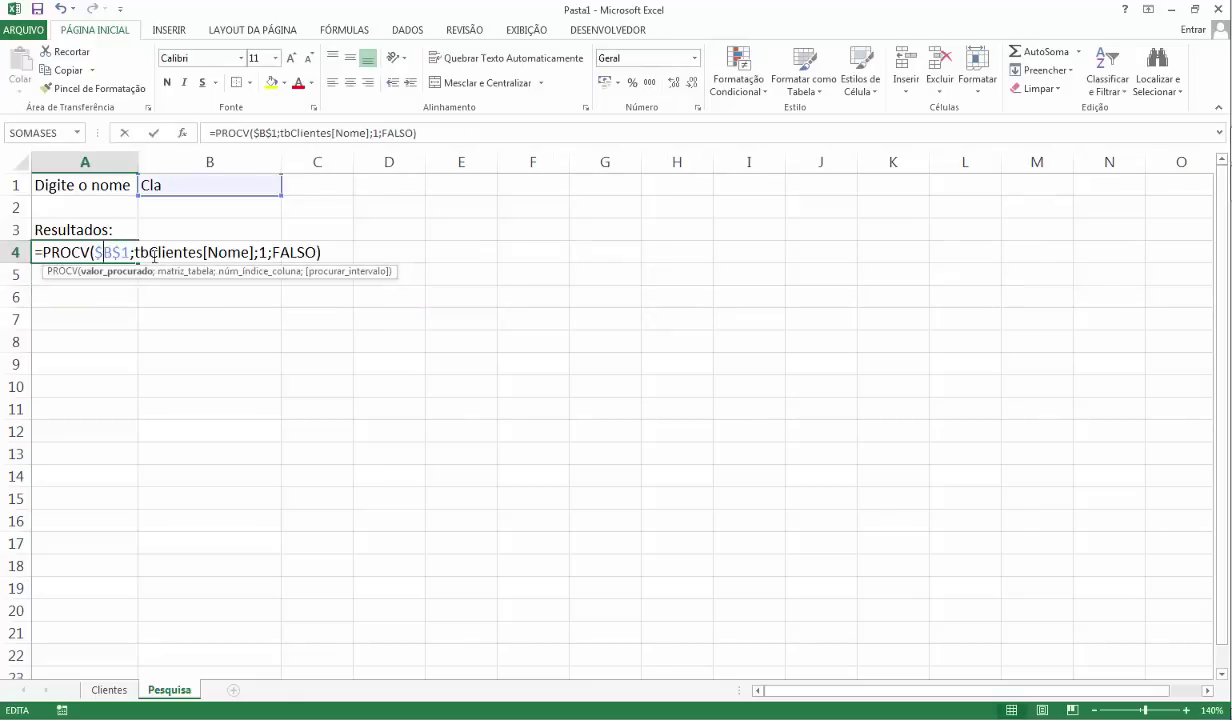
pyautogui.click(325, 249)
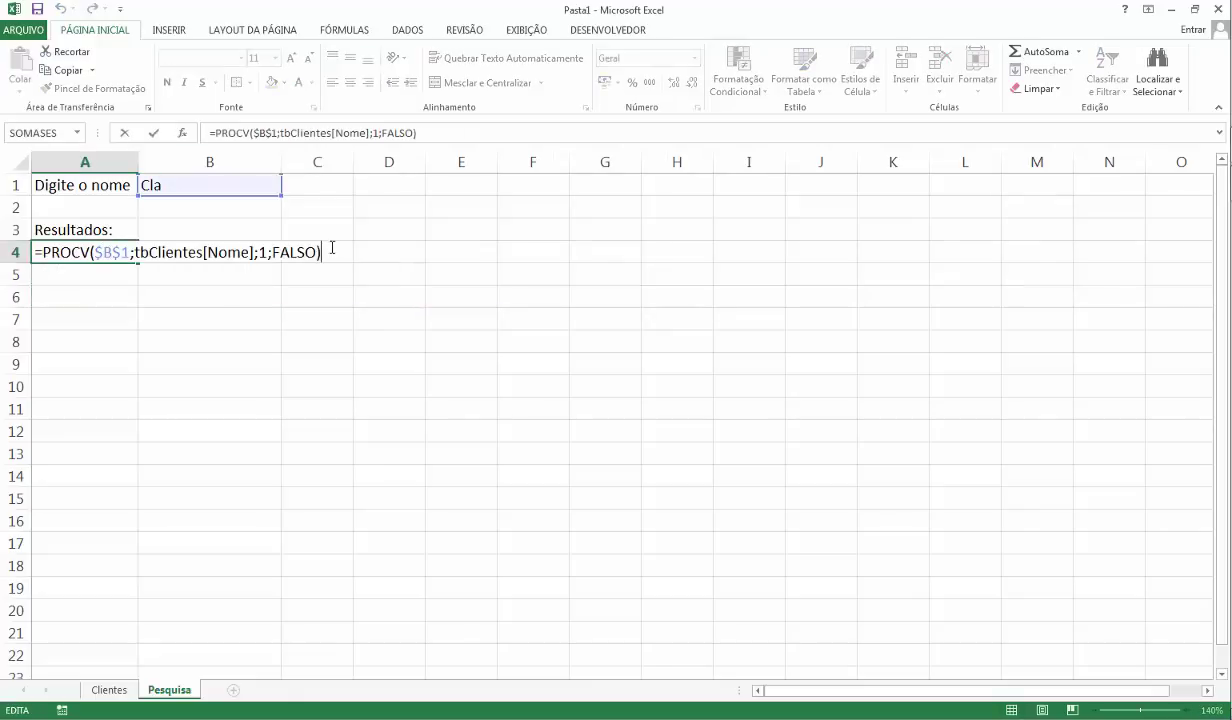
pyautogui.doubleClick(159, 251)
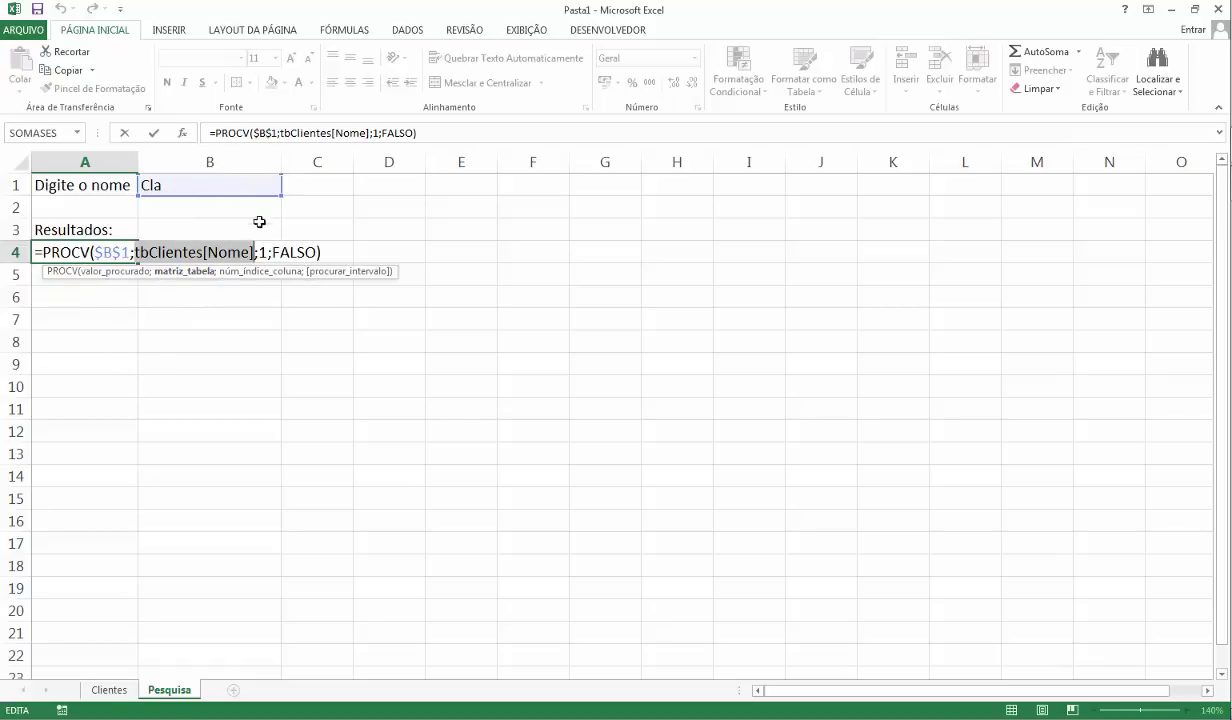
pyautogui.hotkey('ctrl', 'Return')
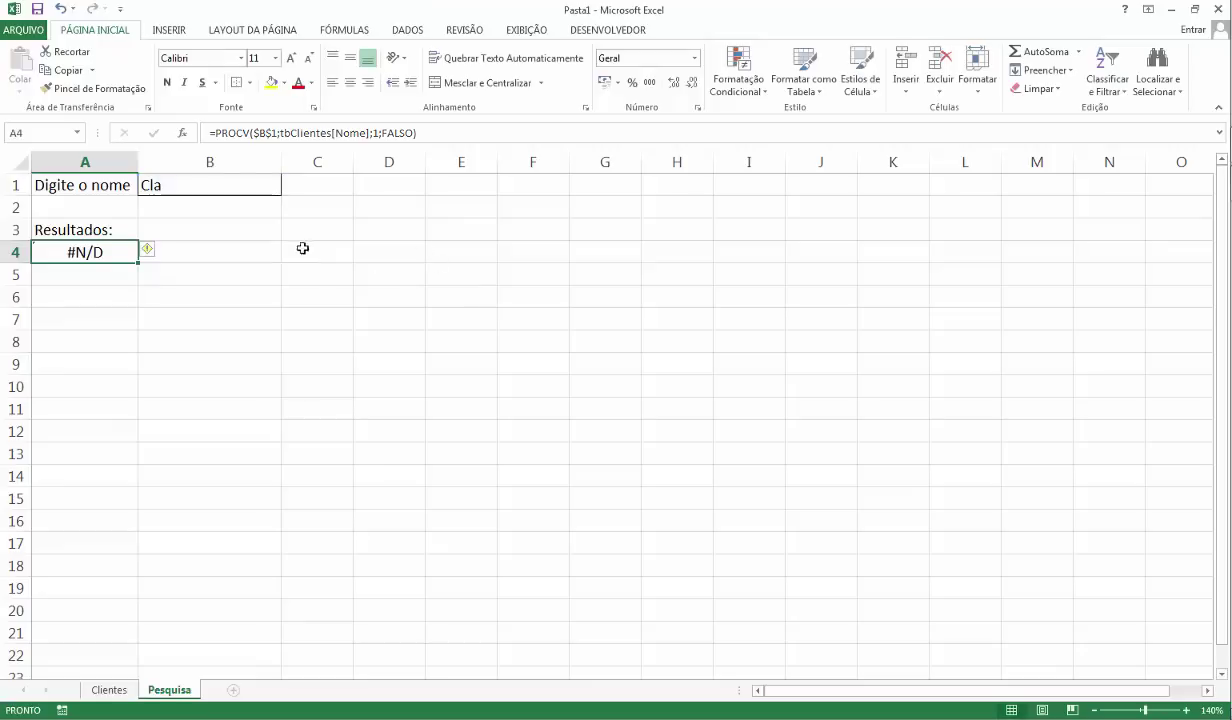
pyautogui.click(255, 262)
pyautogui.write('=P')
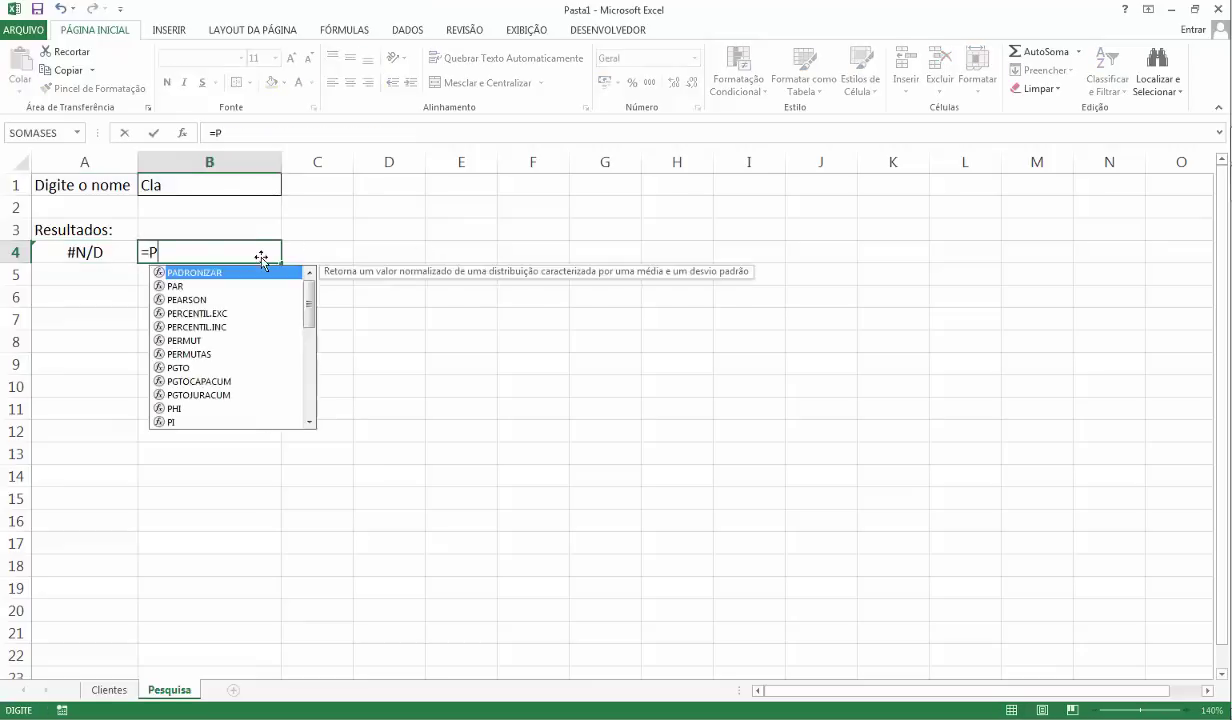
pyautogui.write('ROCV(')
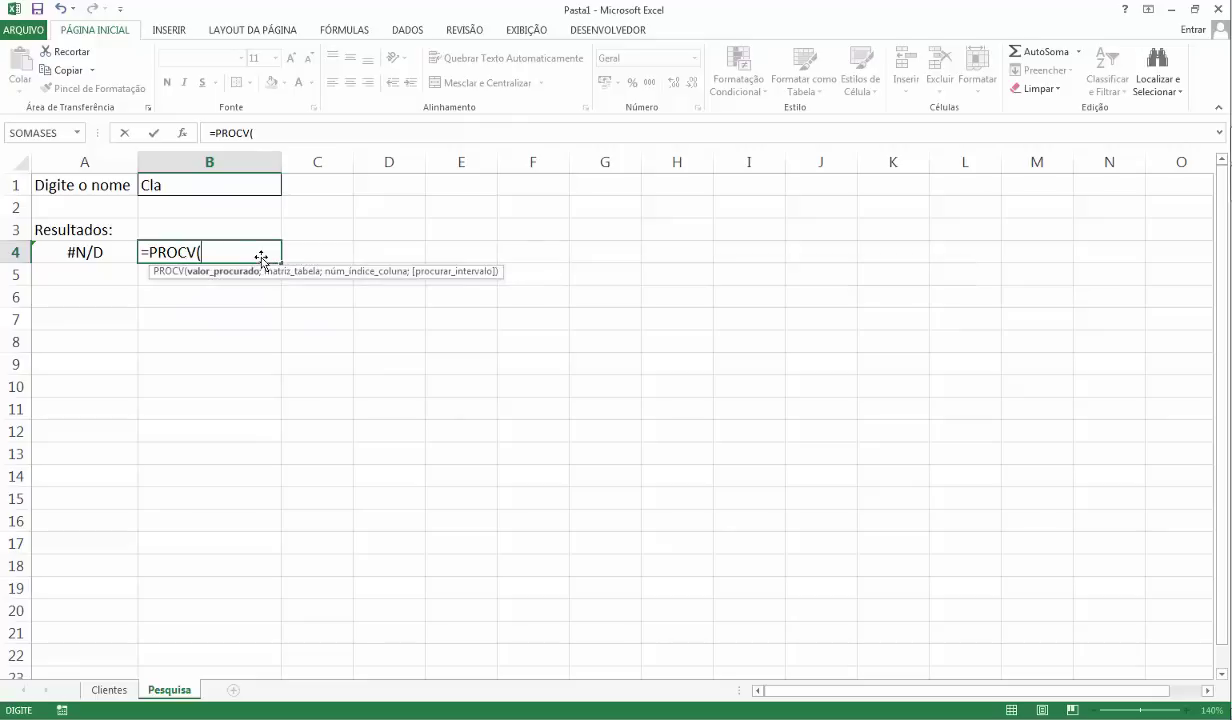
pyautogui.click(200, 190)
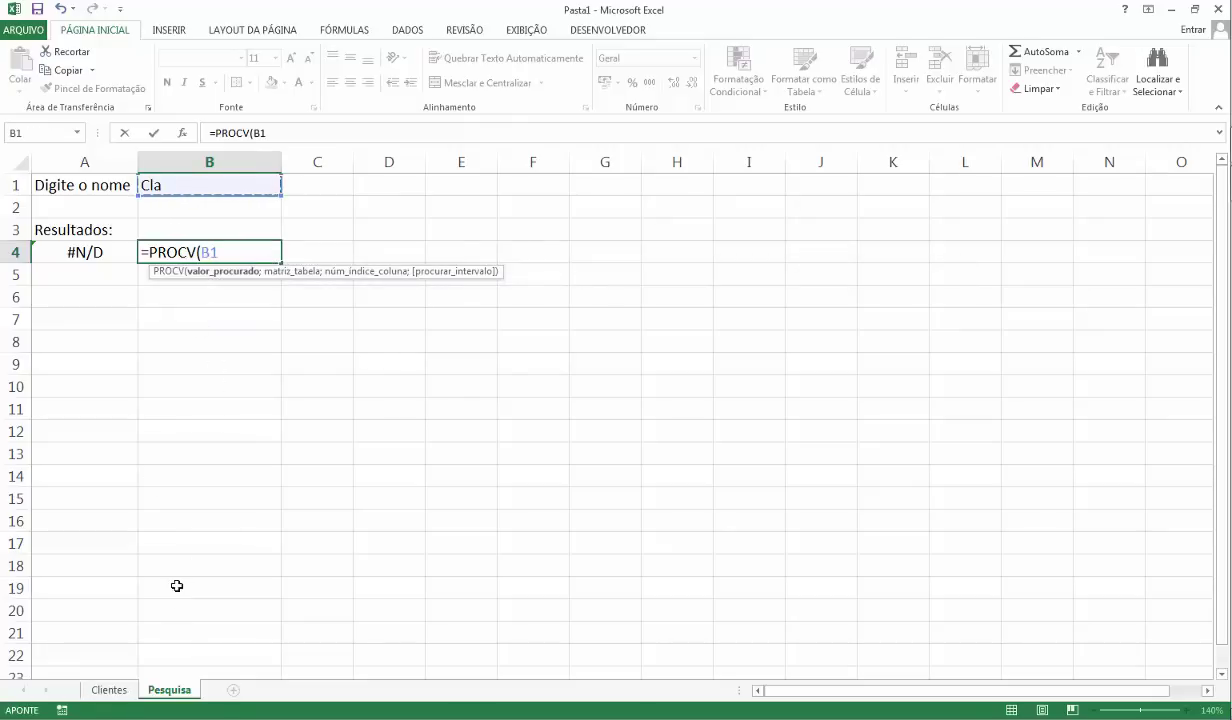
pyautogui.write(';')
pyautogui.click(108, 690)
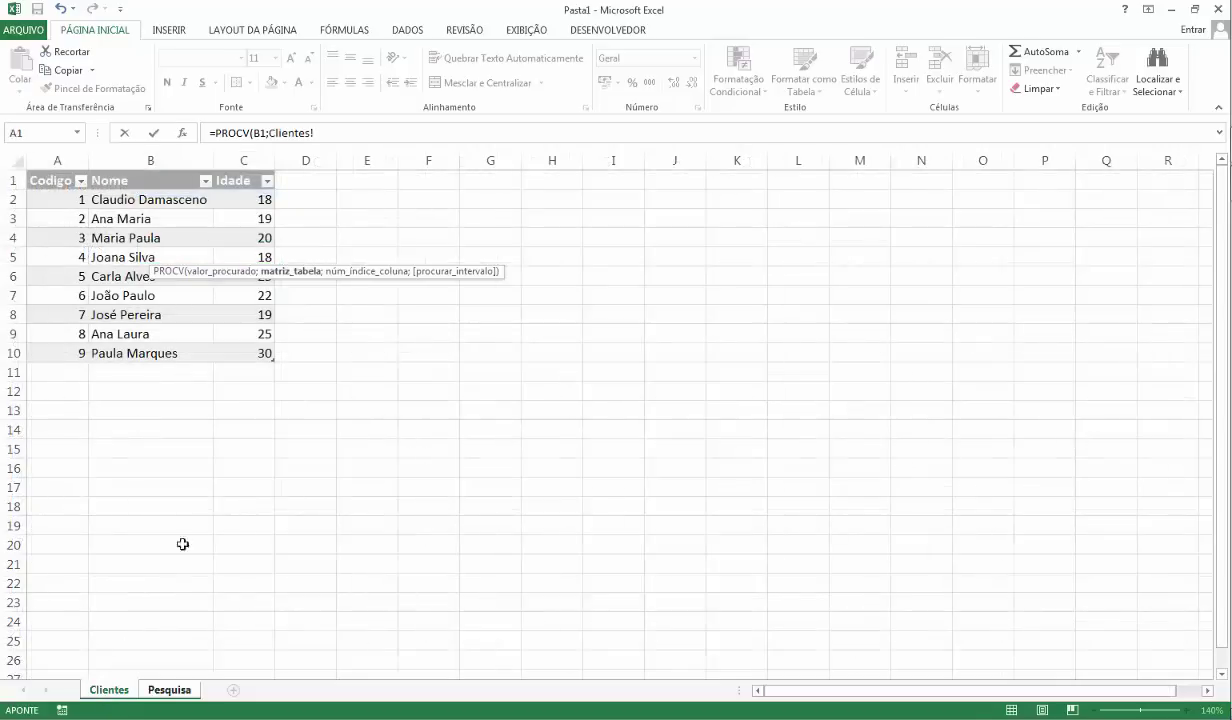
pyautogui.moveTo(118, 199); pyautogui.dragTo(121, 506)
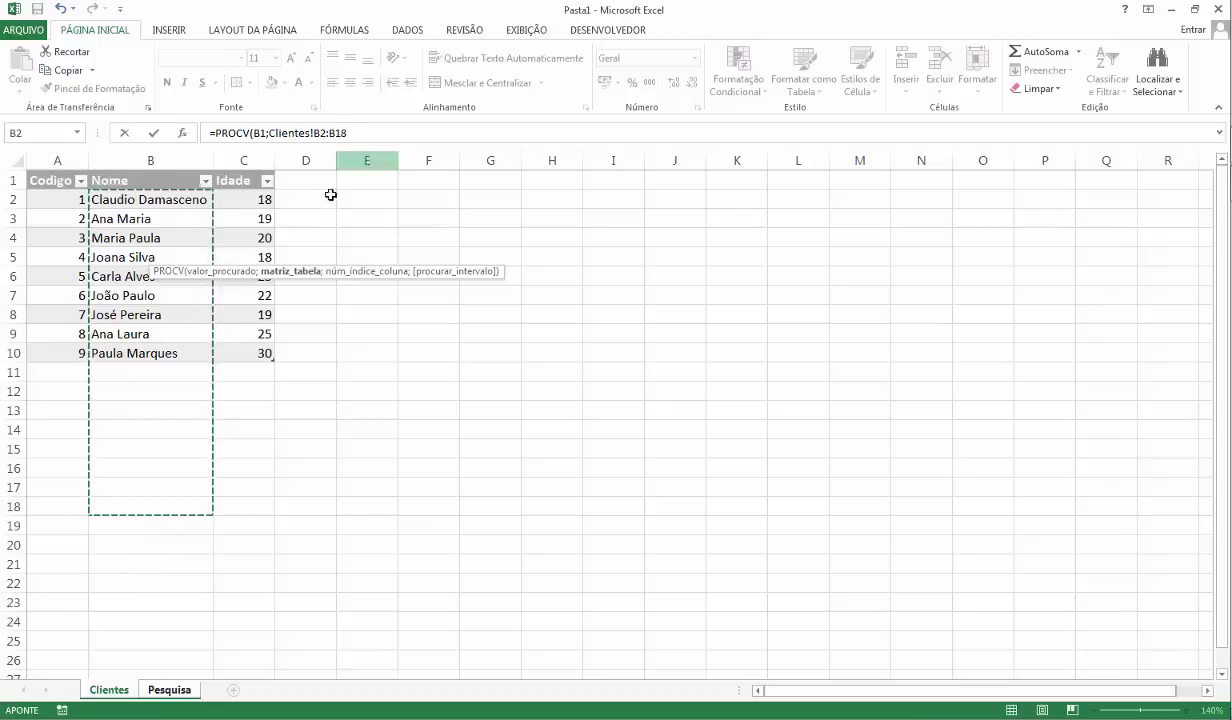
pyautogui.press('Tab')
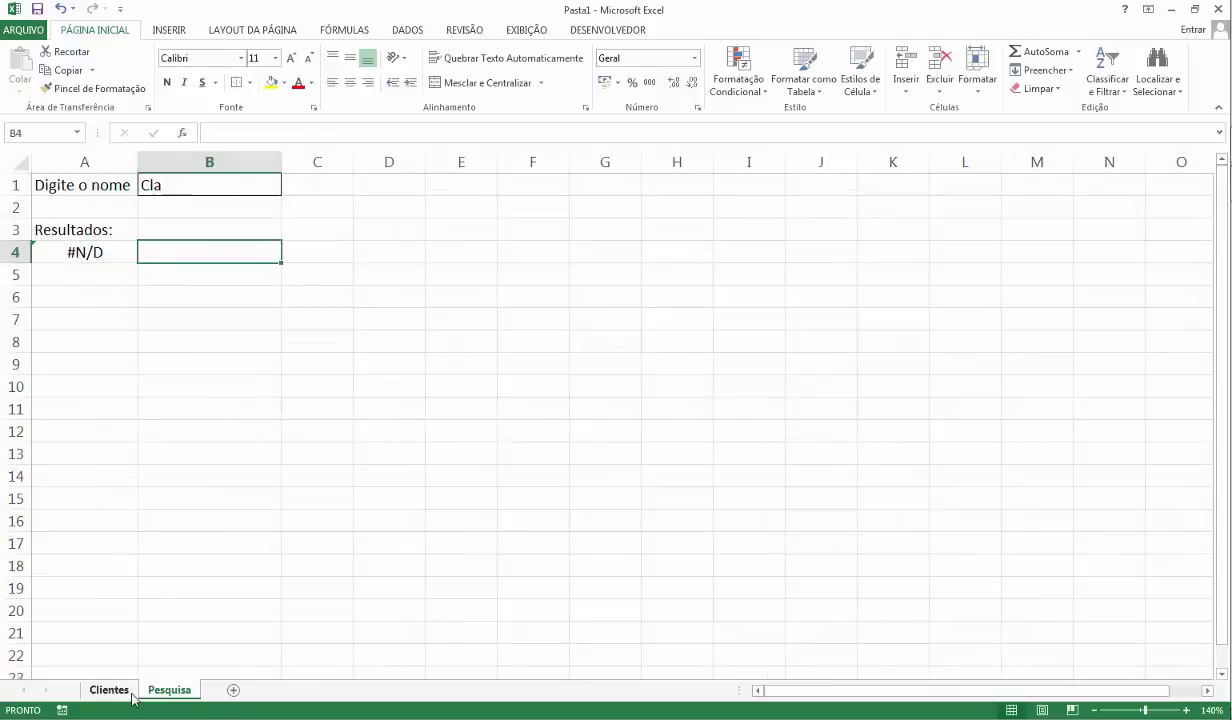
# Compare the A4 lookup with the full names in the Nome column on the Clientes sheet, ending on Pesquisa.
pyautogui.click(116, 259)
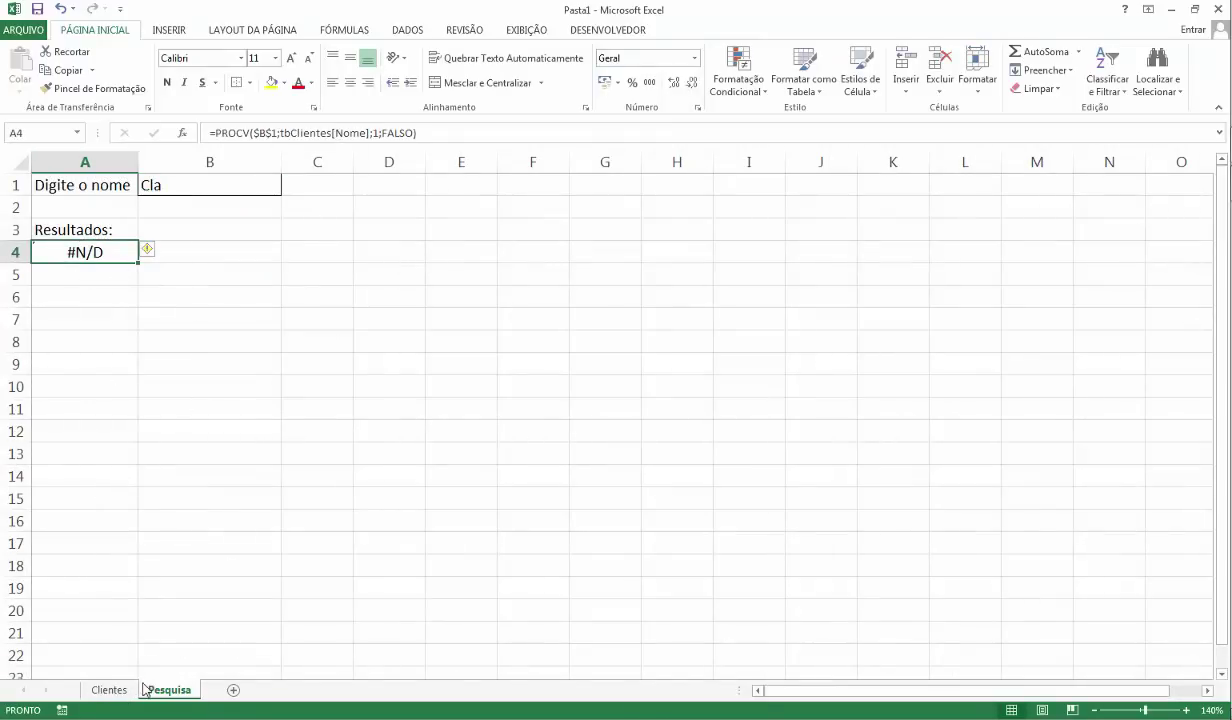
pyautogui.click(109, 690)
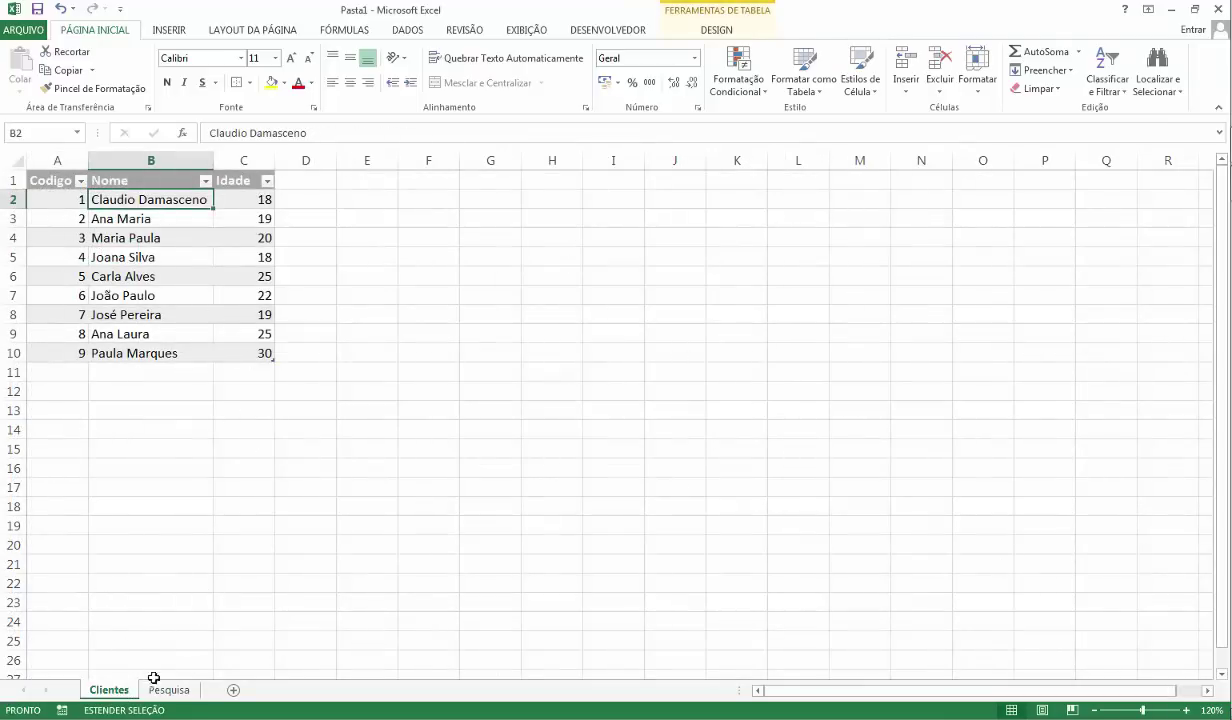
pyautogui.click(169, 690)
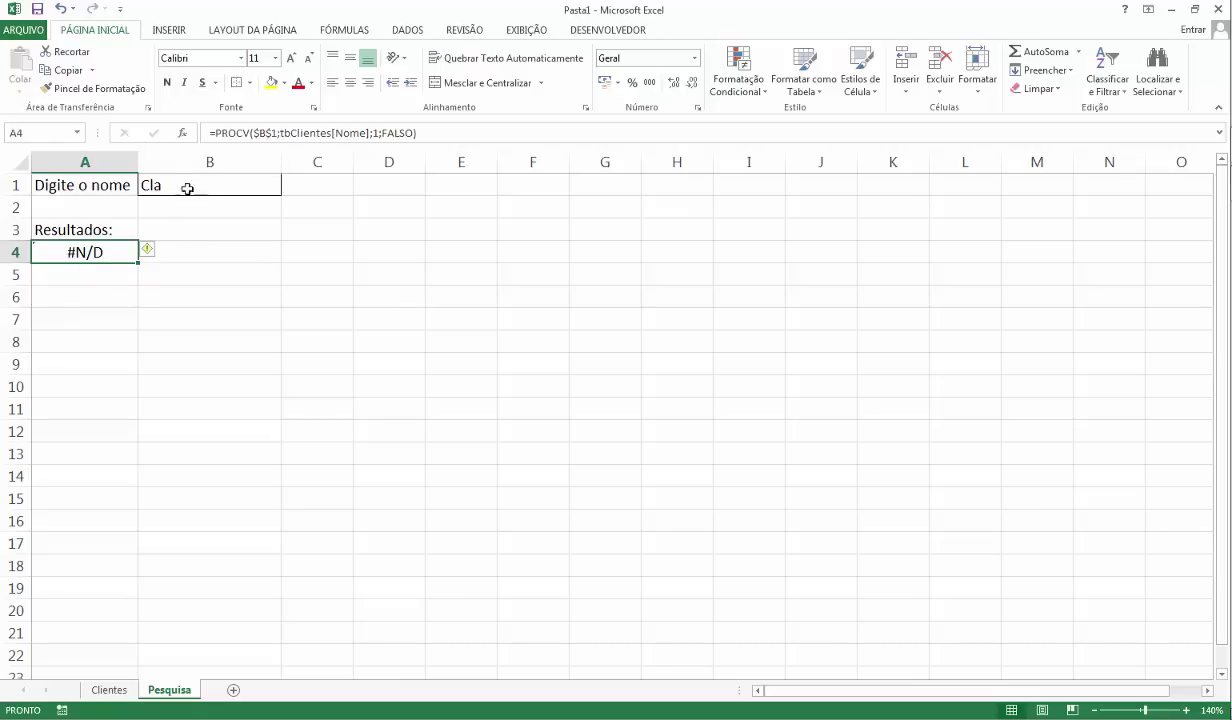
# Append the wildcard &"*" to the $B$1 lookup value in A4, giving =PROCV($B$1&"*";tbClientes[Nome];1;FALSO).
pyautogui.doubleClick(103, 252)
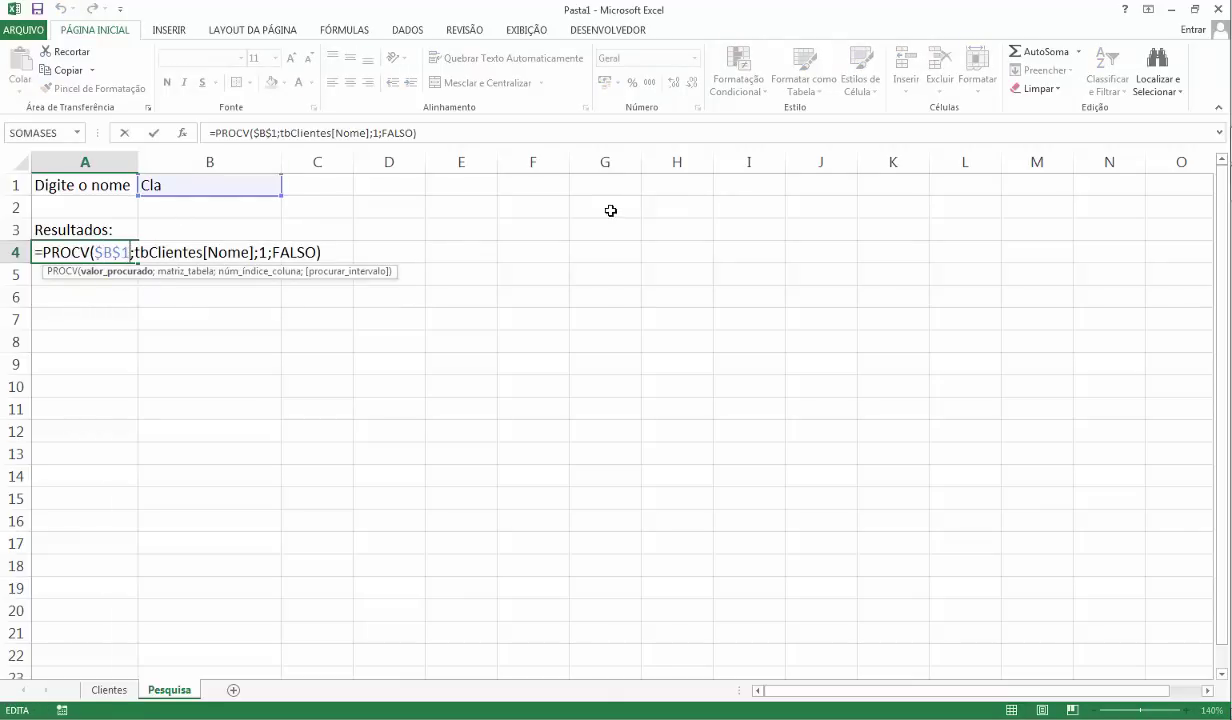
pyautogui.write('&')
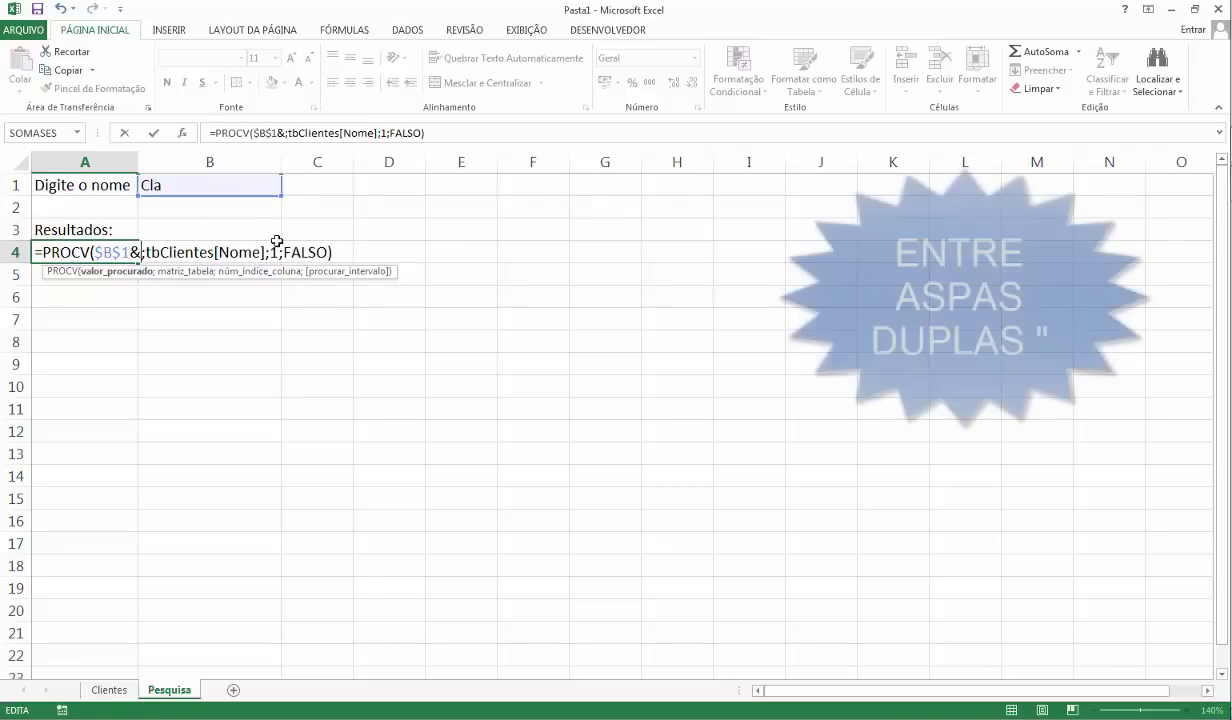
pyautogui.write('"')
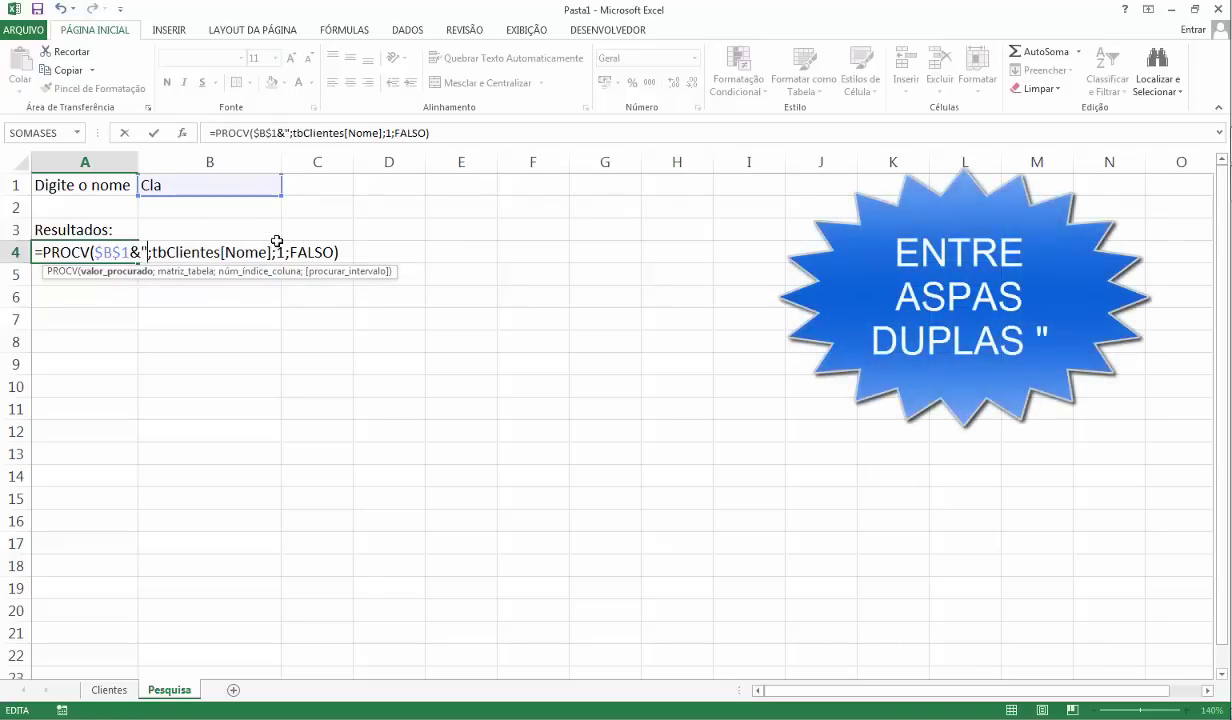
pyautogui.write('*"')
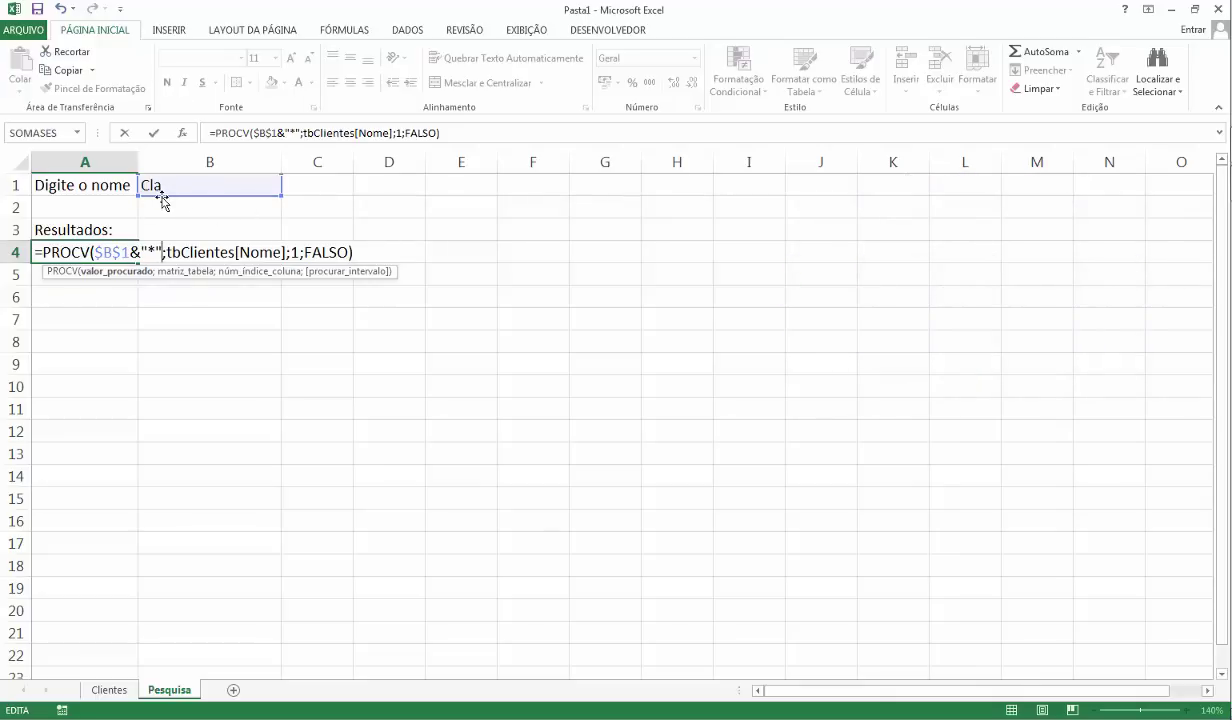
pyautogui.press('Return')
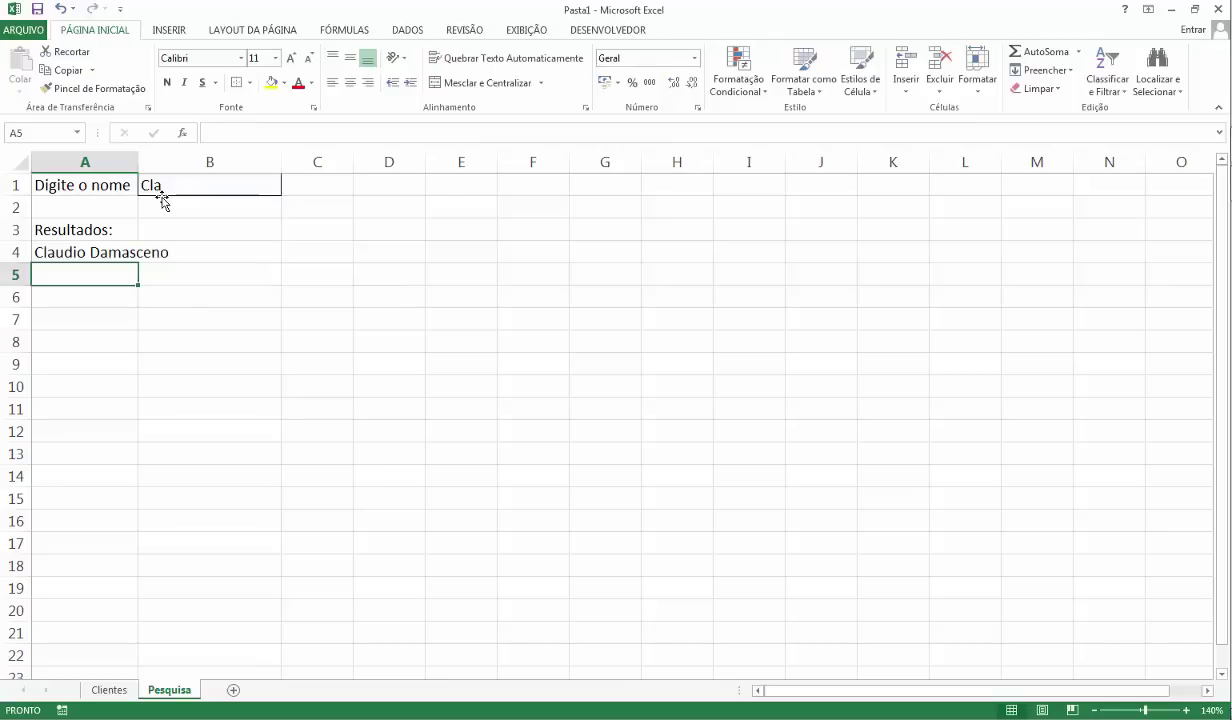
pyautogui.click(100, 251)
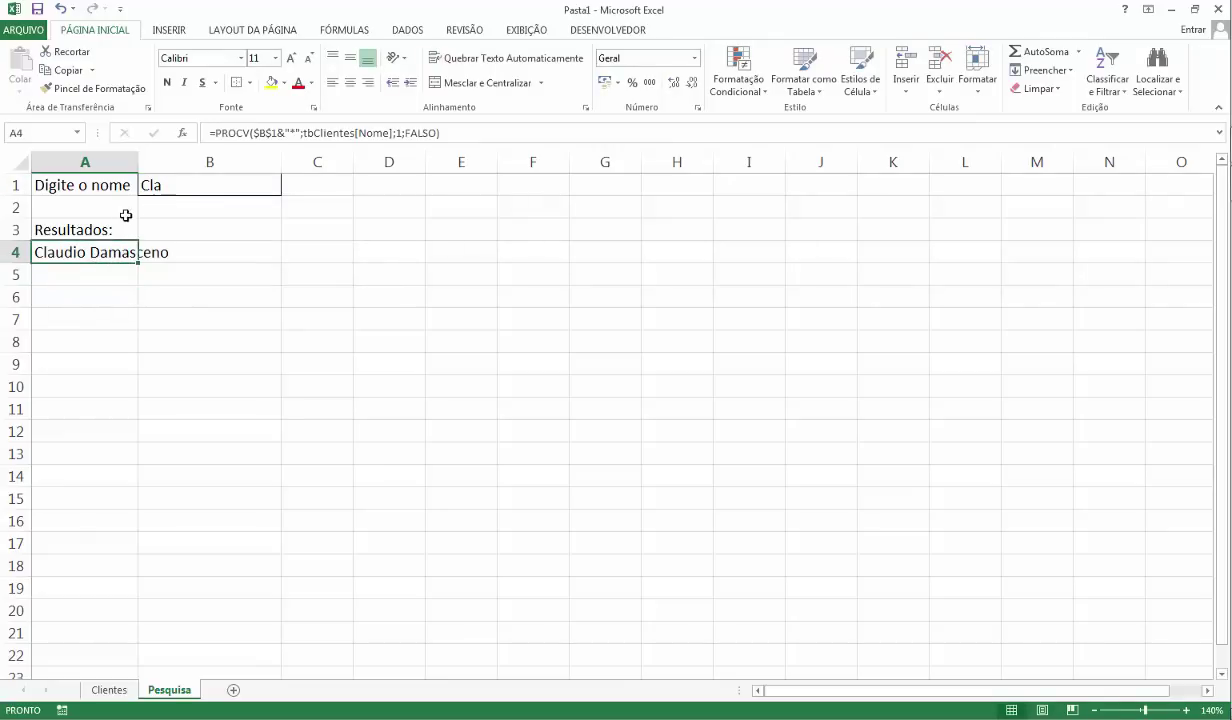
# Test the wildcard search by entering a client's first name in cell B1.
pyautogui.click(173, 188)
pyautogui.write('a')
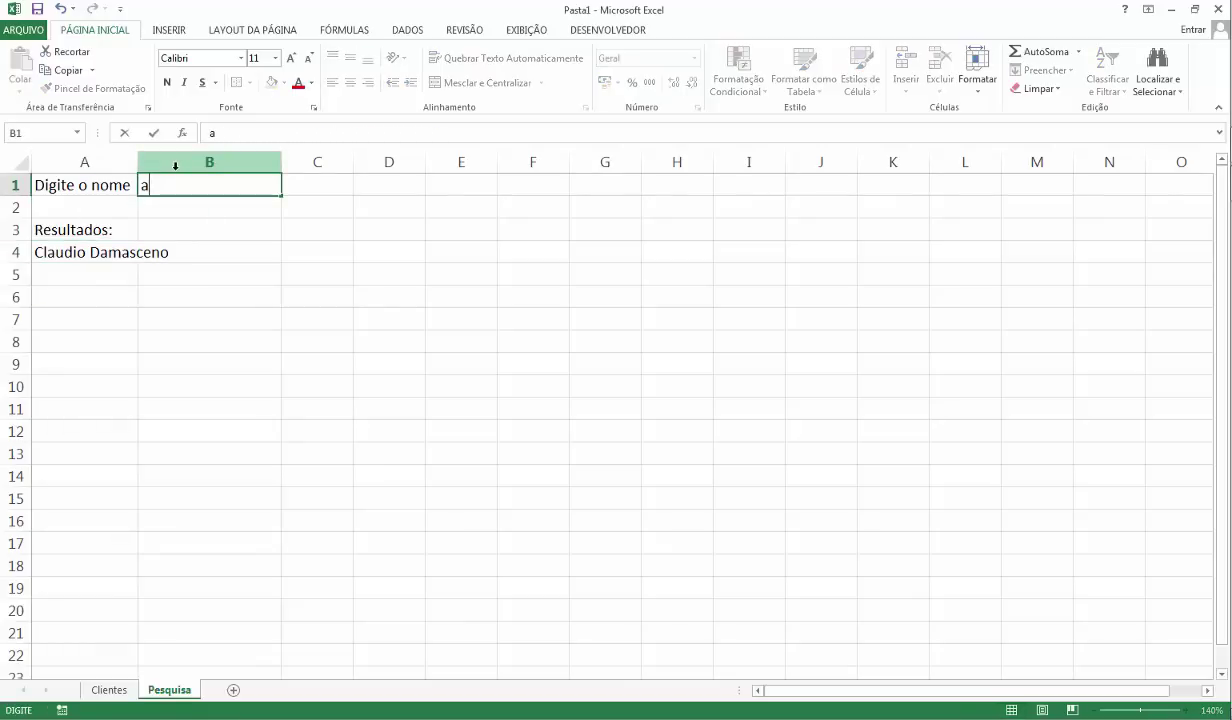
pyautogui.press('BackSpace')
pyautogui.write('Na')
pyautogui.press('Return')
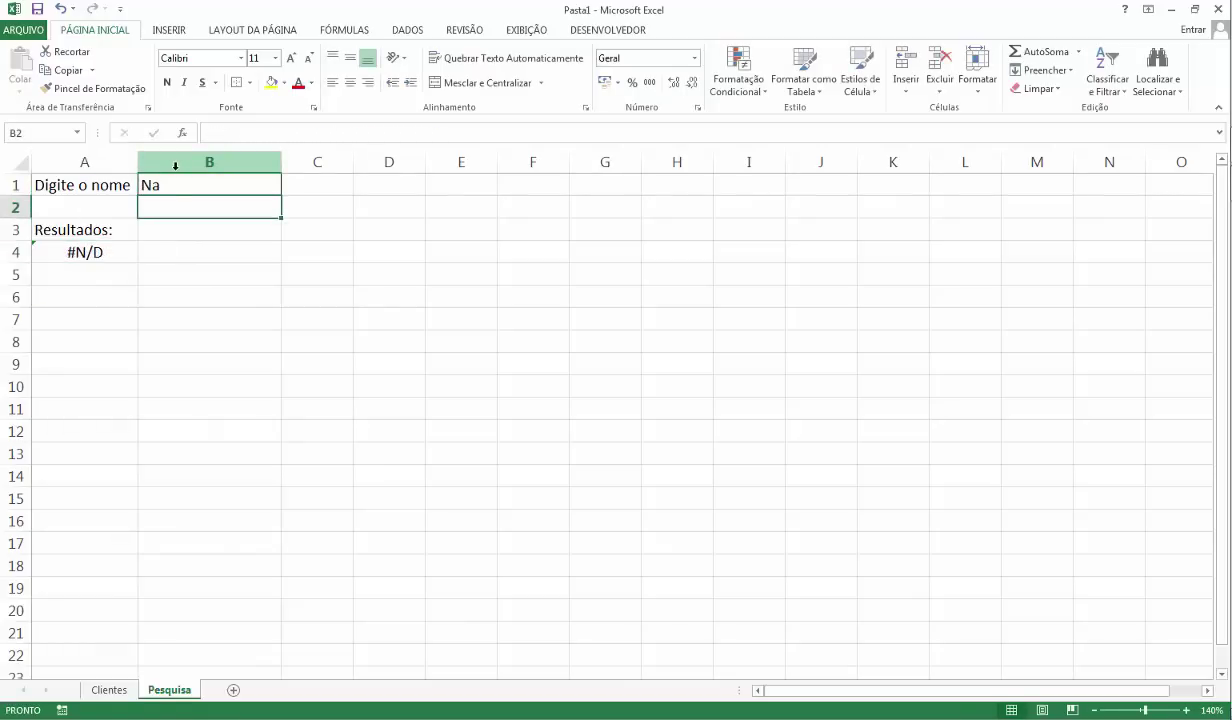
pyautogui.press('Up')
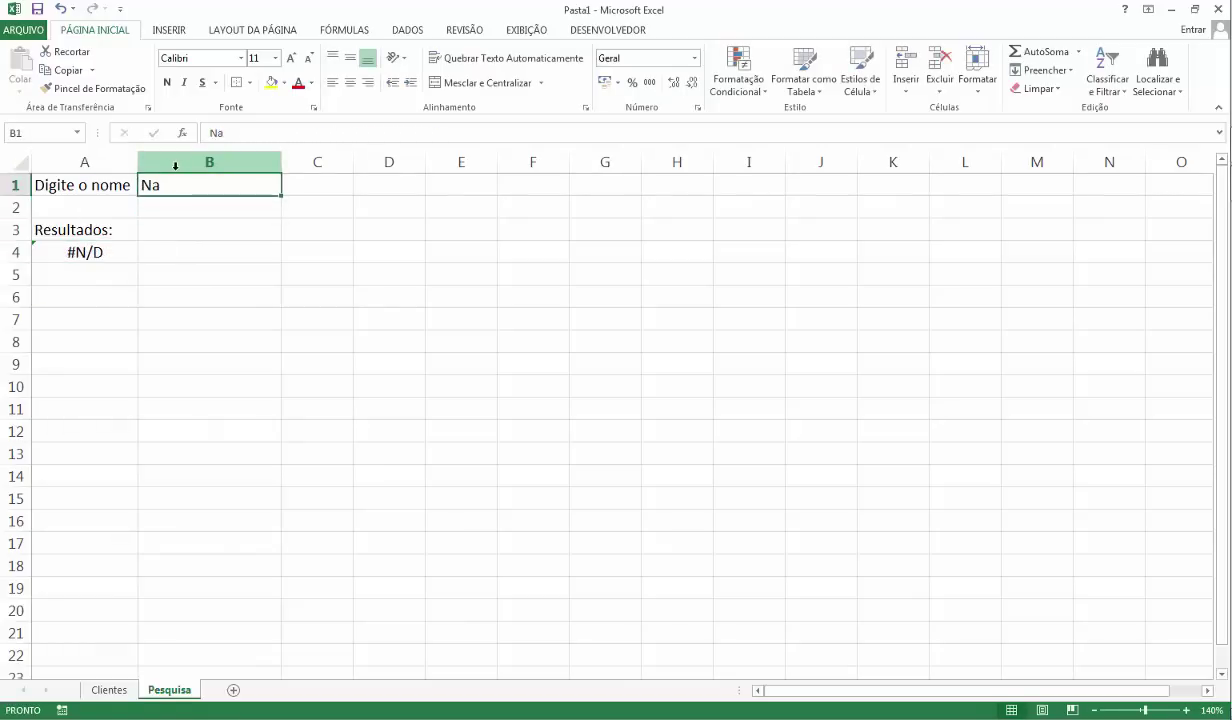
pyautogui.write('Ana')
pyautogui.press('Return')
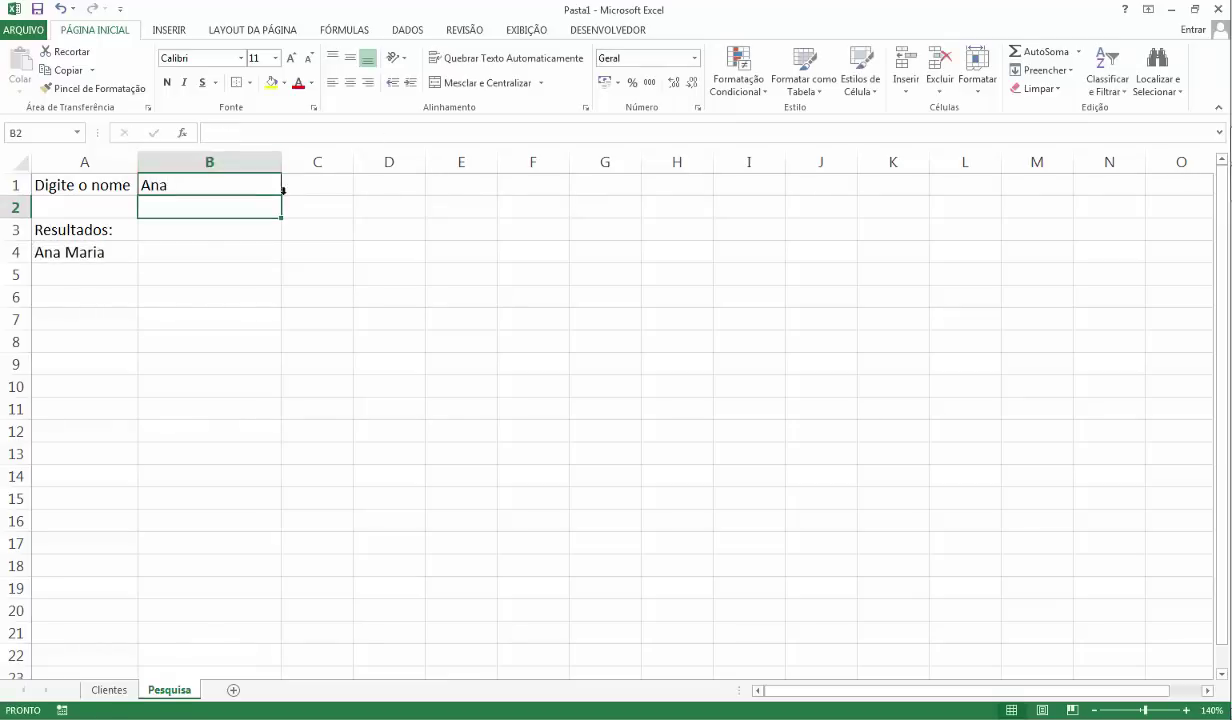
pyautogui.click(178, 187)
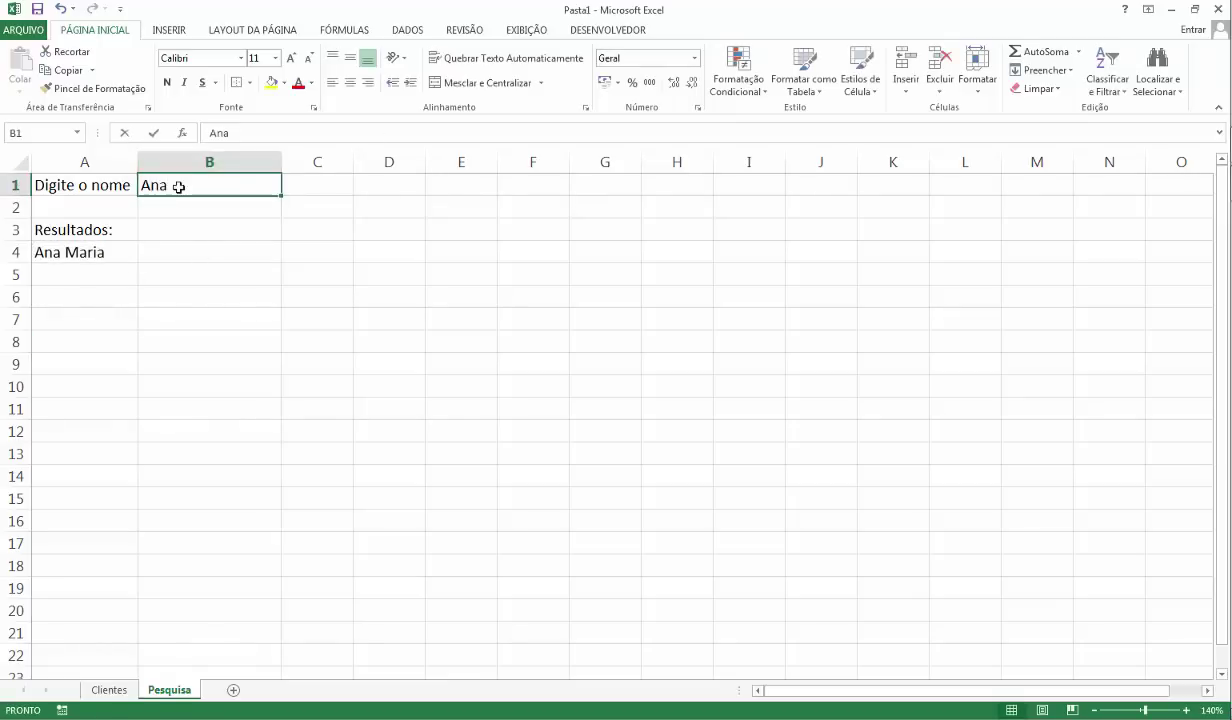
# Test the wildcard search with three different client first names in cell B1, one after another.
pyautogui.write('João')
pyautogui.press('Return')
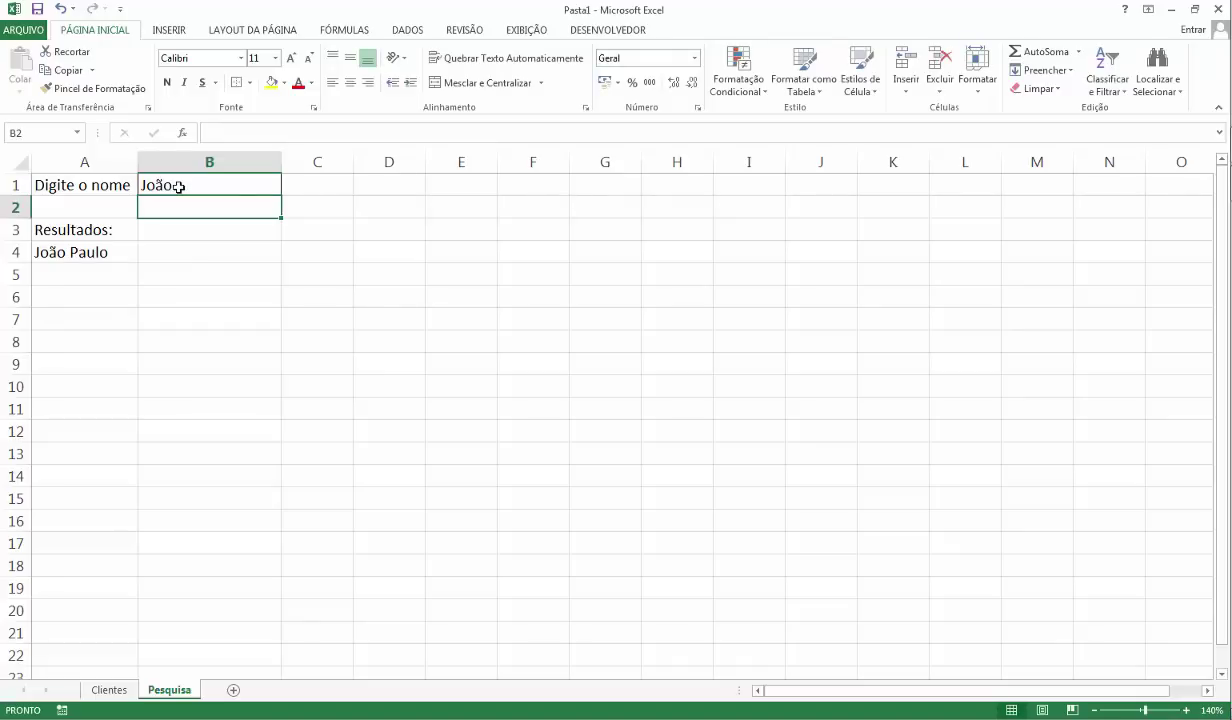
pyautogui.click(178, 187)
pyautogui.write('Jos')
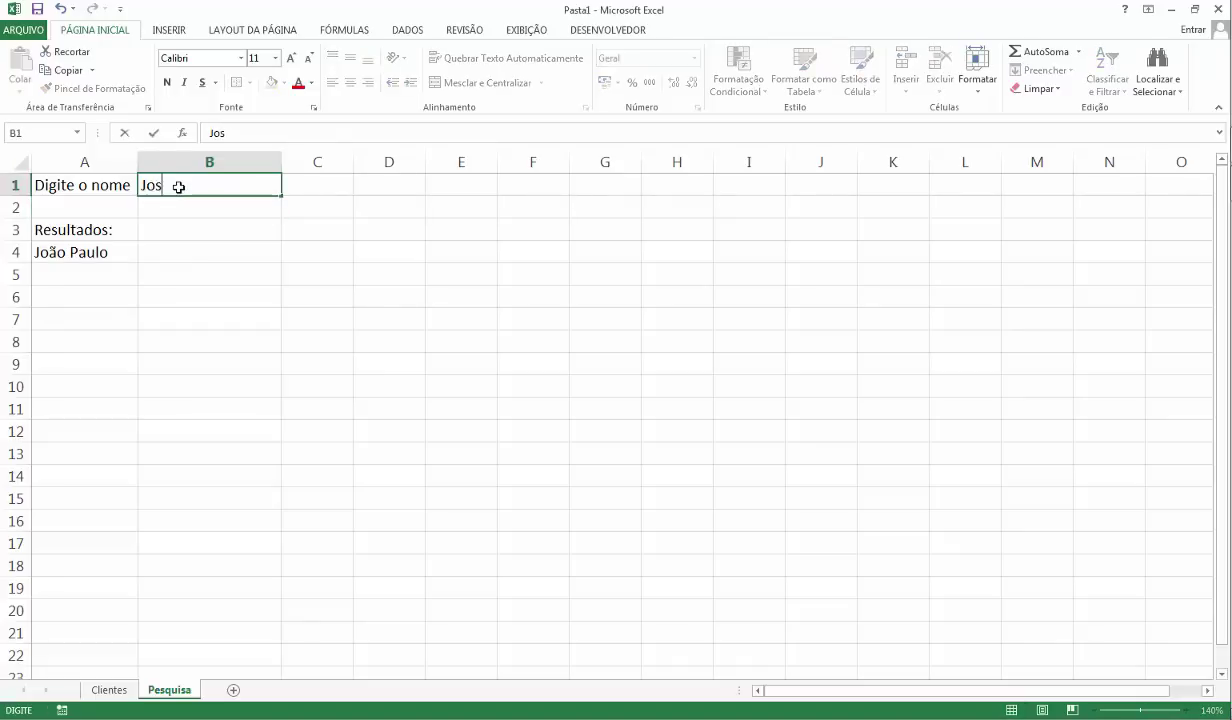
pyautogui.write('é')
pyautogui.press('Return')
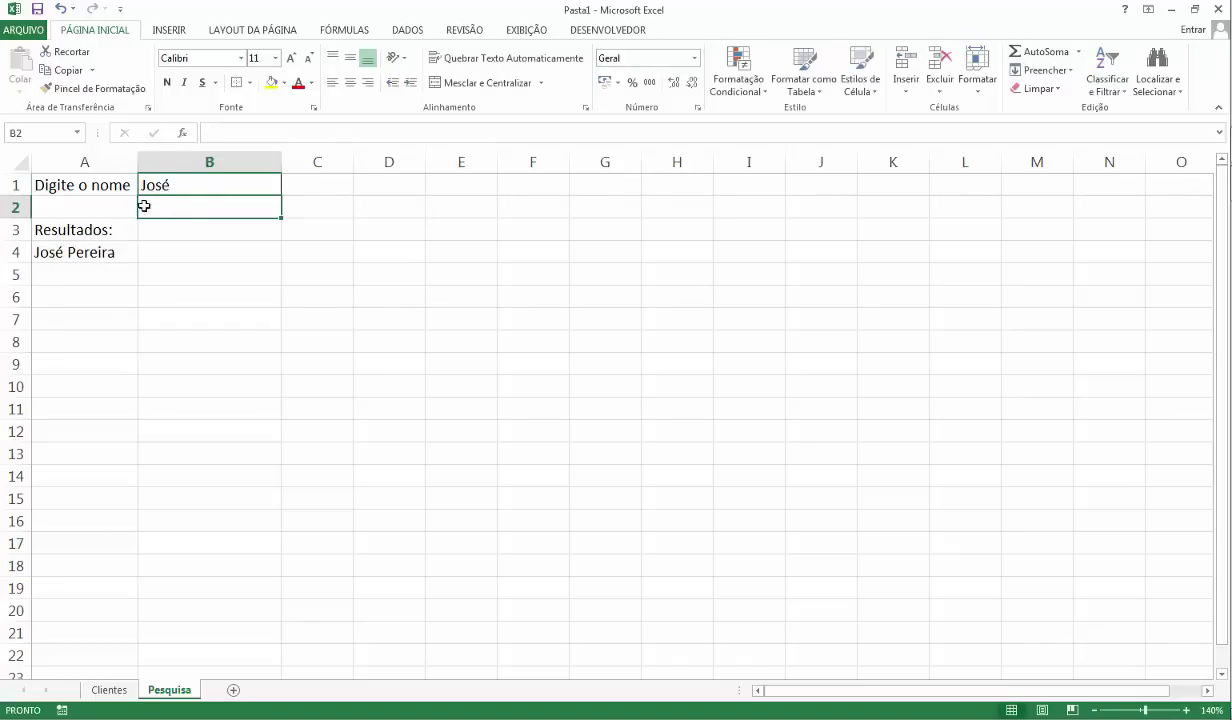
pyautogui.click(160, 181)
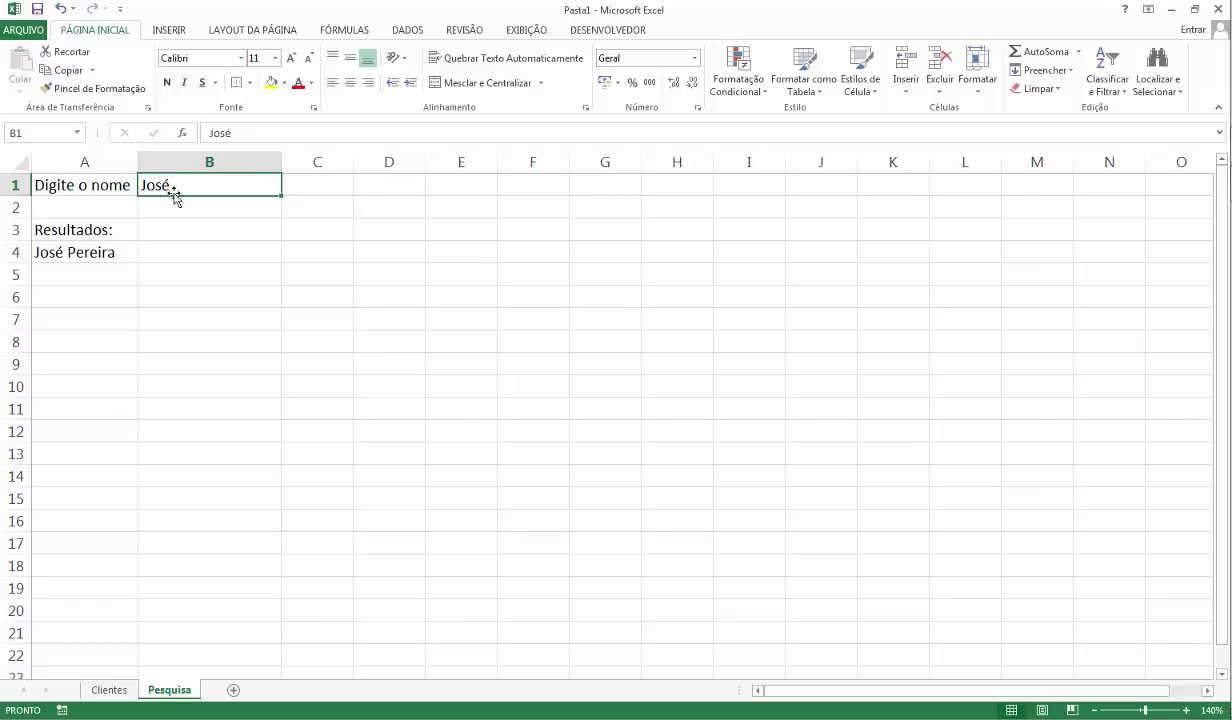
pyautogui.write('Ana')
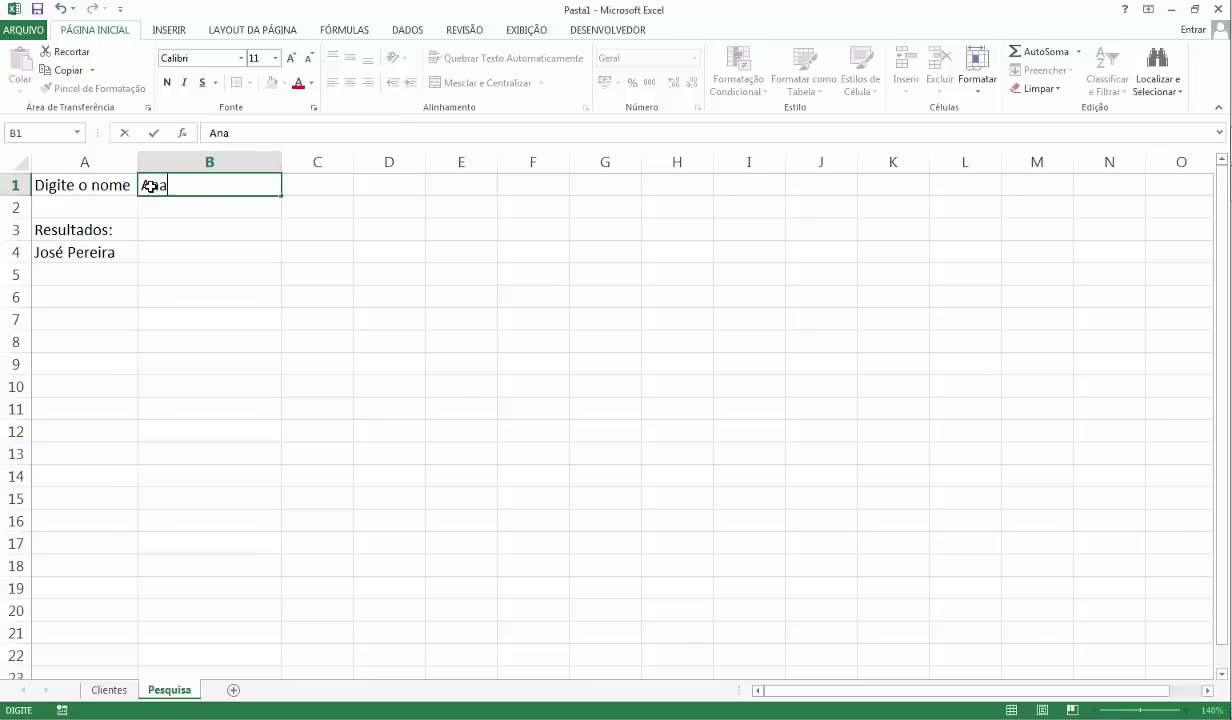
pyautogui.press('Return')
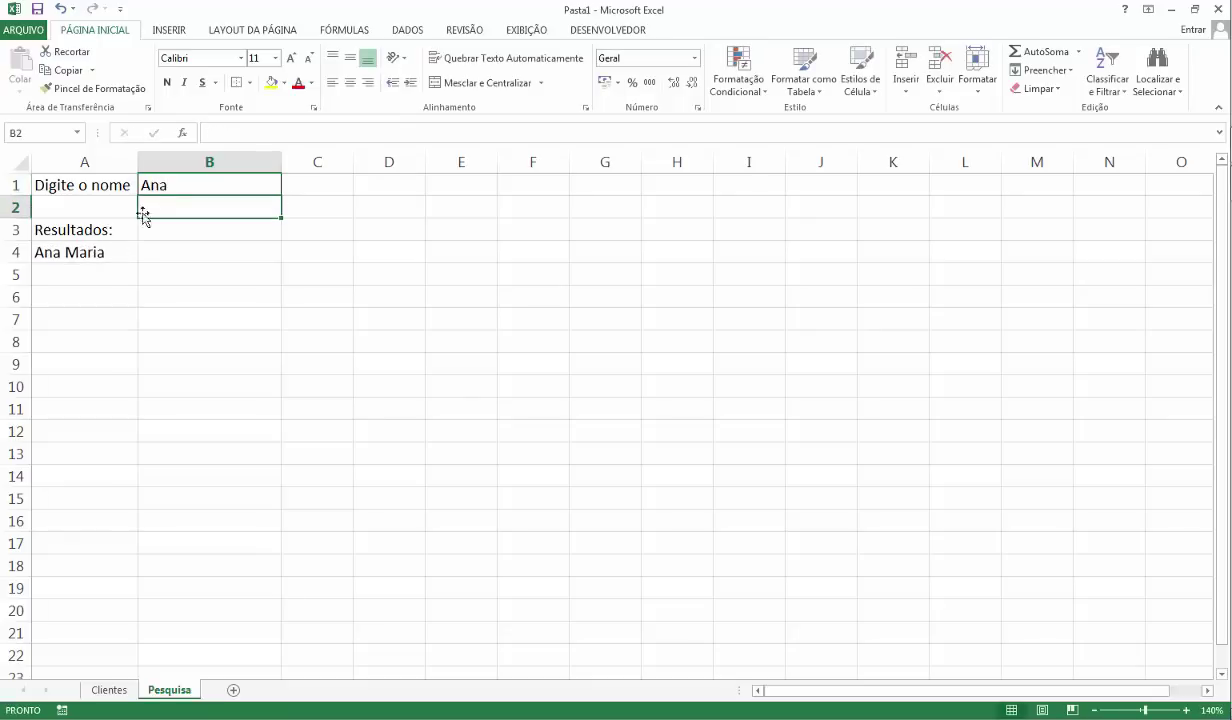
# Examine the clients sharing a first name in the Nome column of the Clientes sheet against the result on Pesquisa.
pyautogui.click(100, 692)
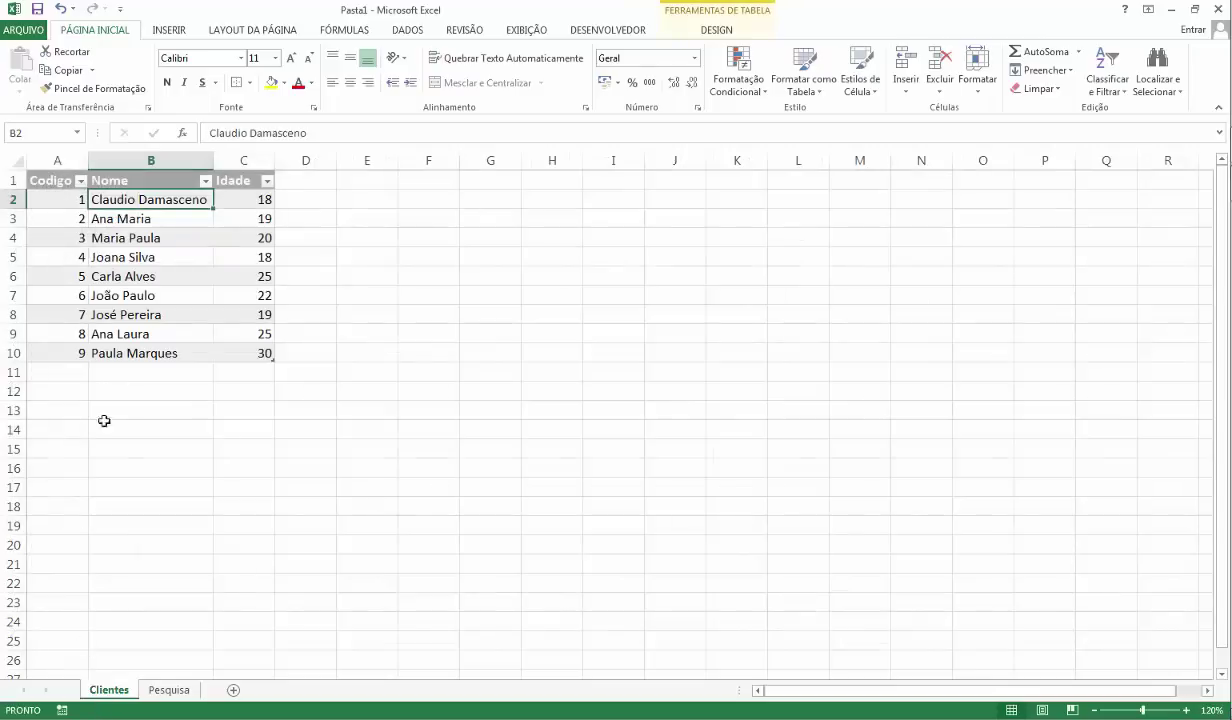
pyautogui.click(170, 236)
pyautogui.click(160, 218)
pyautogui.click(205, 350)
pyautogui.click(192, 332)
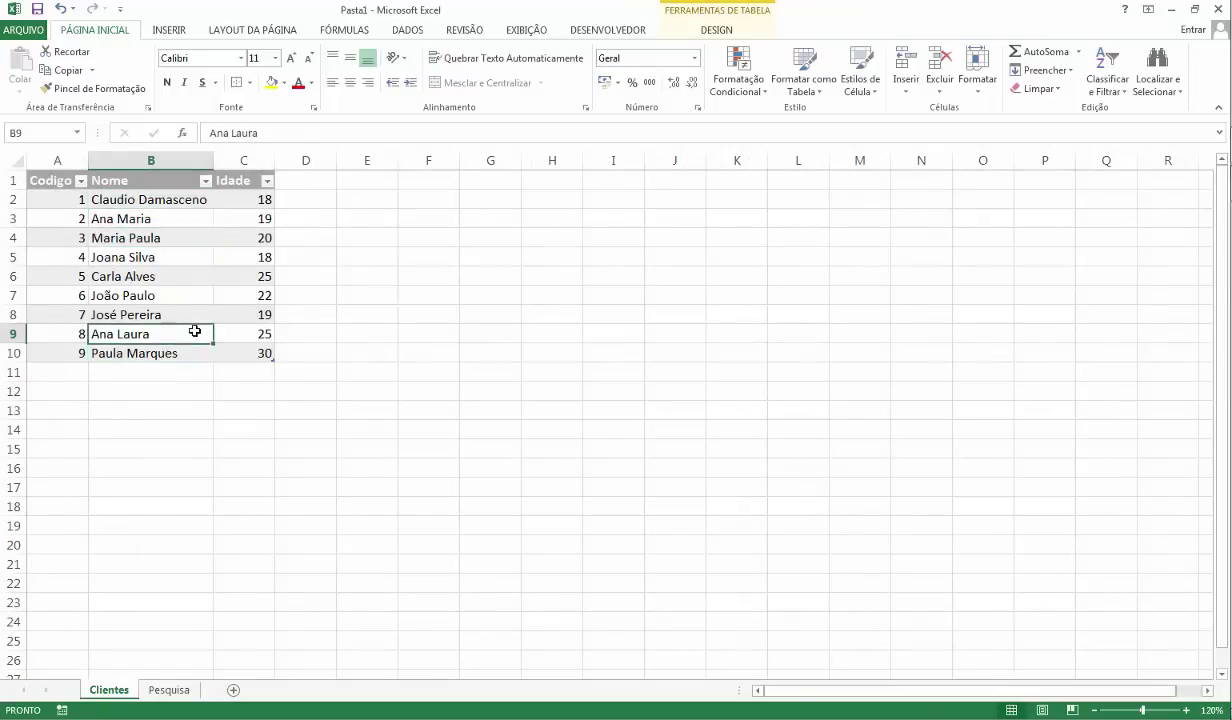
pyautogui.click(188, 222)
pyautogui.click(205, 350)
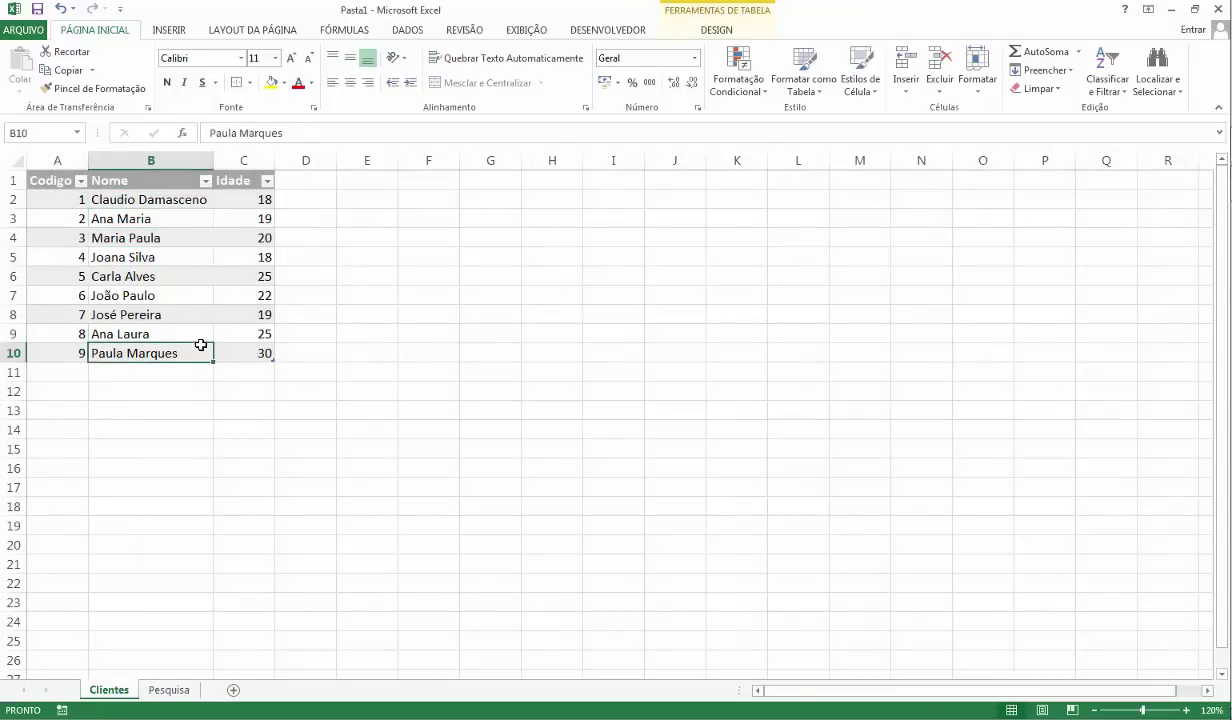
pyautogui.click(195, 333)
pyautogui.click(175, 218)
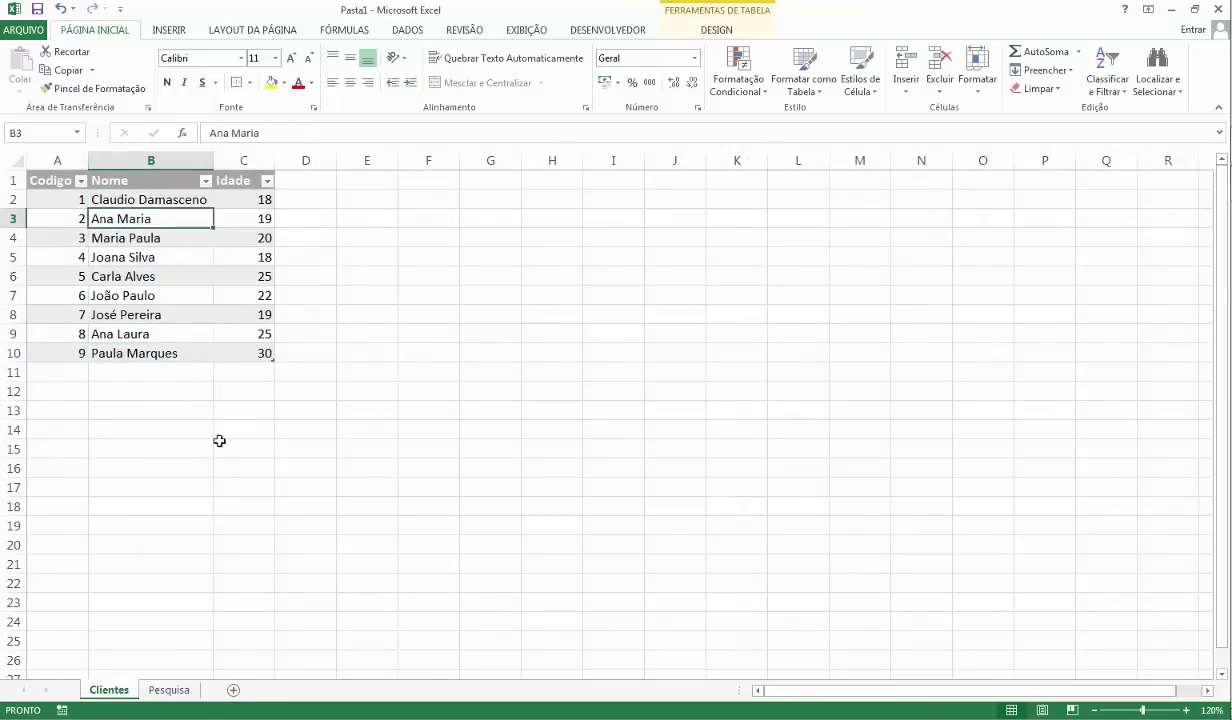
pyautogui.click(175, 689)
pyautogui.click(89, 265)
pyautogui.click(78, 228)
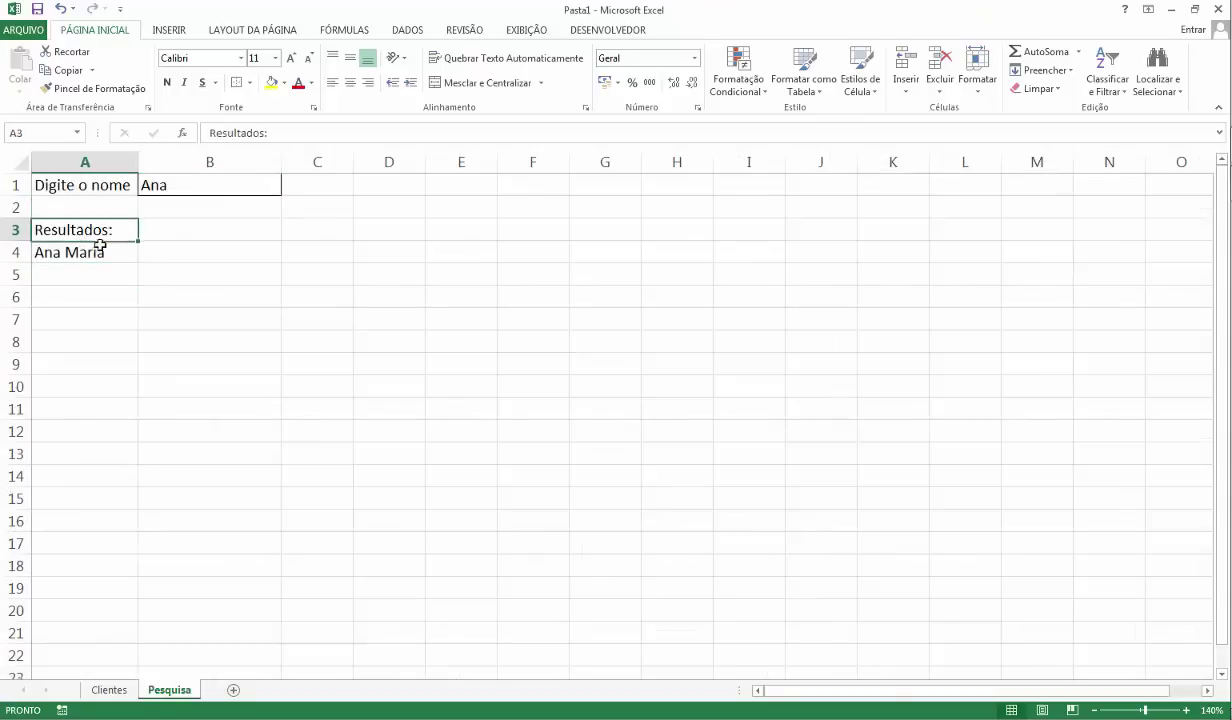
# Copy the A4 formula text without its equals sign into F1 as PROCV($B$1&"*";tbClientes[Nome];1;FALSO).
pyautogui.click(110, 253)
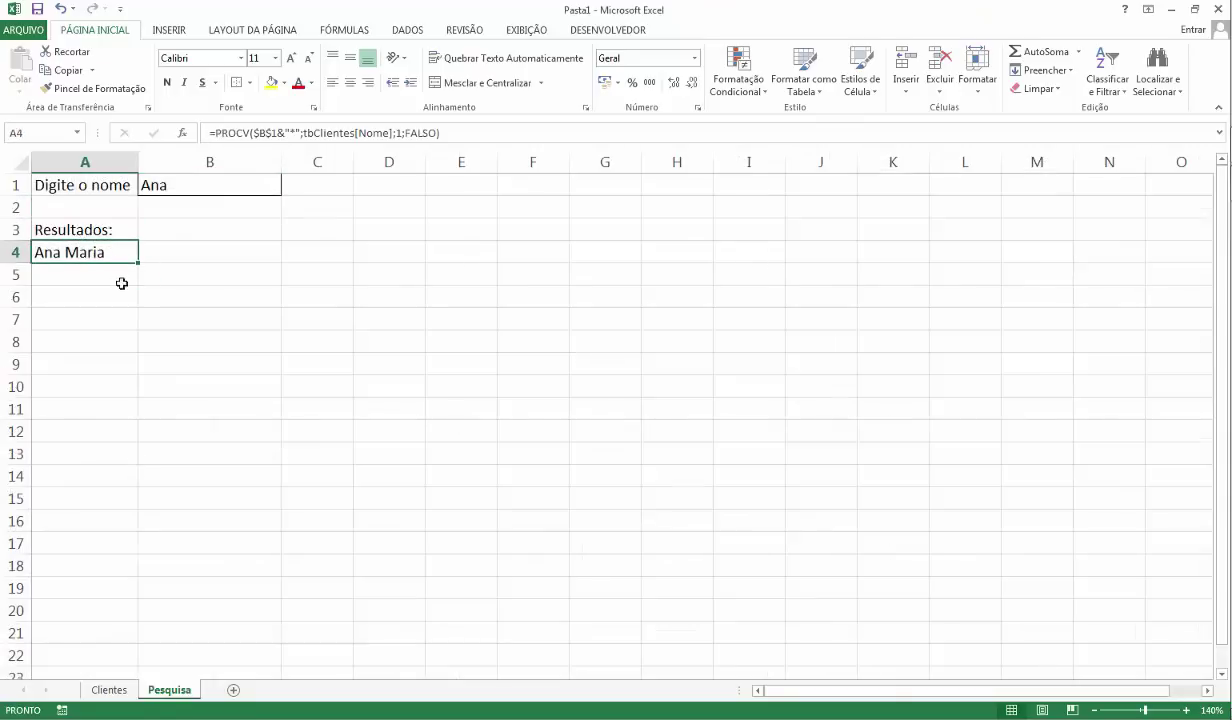
pyautogui.doubleClick(130, 255)
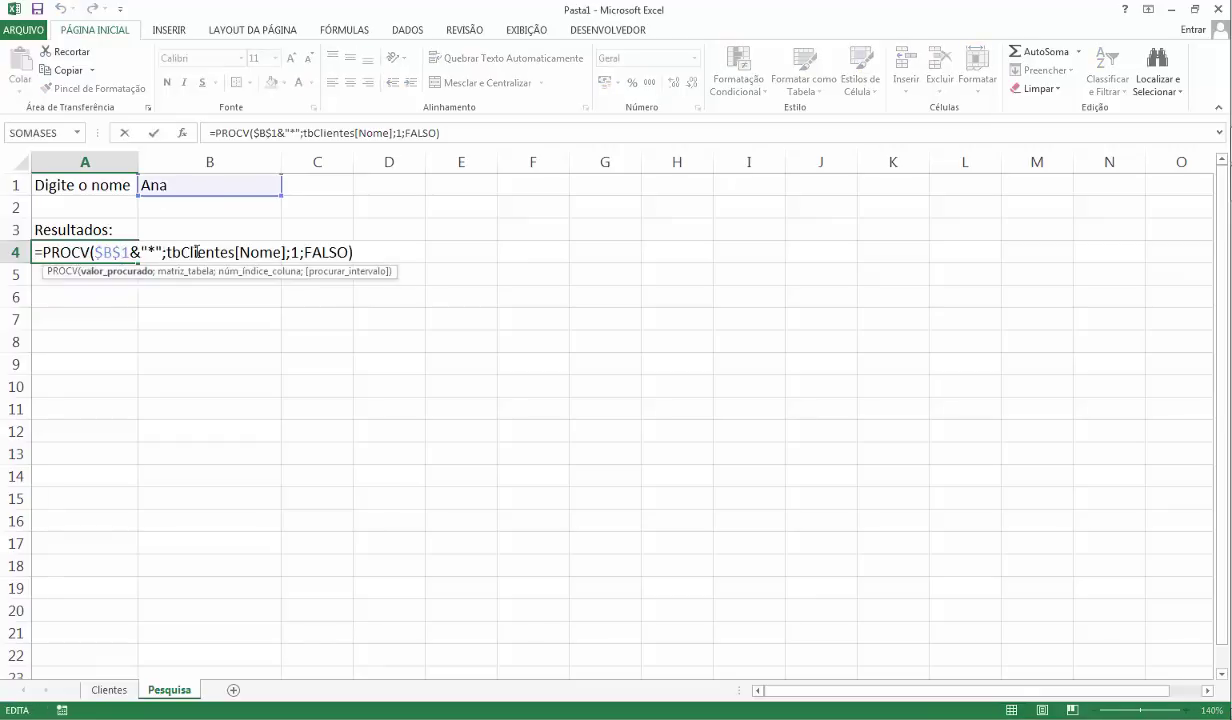
pyautogui.click(356, 253)
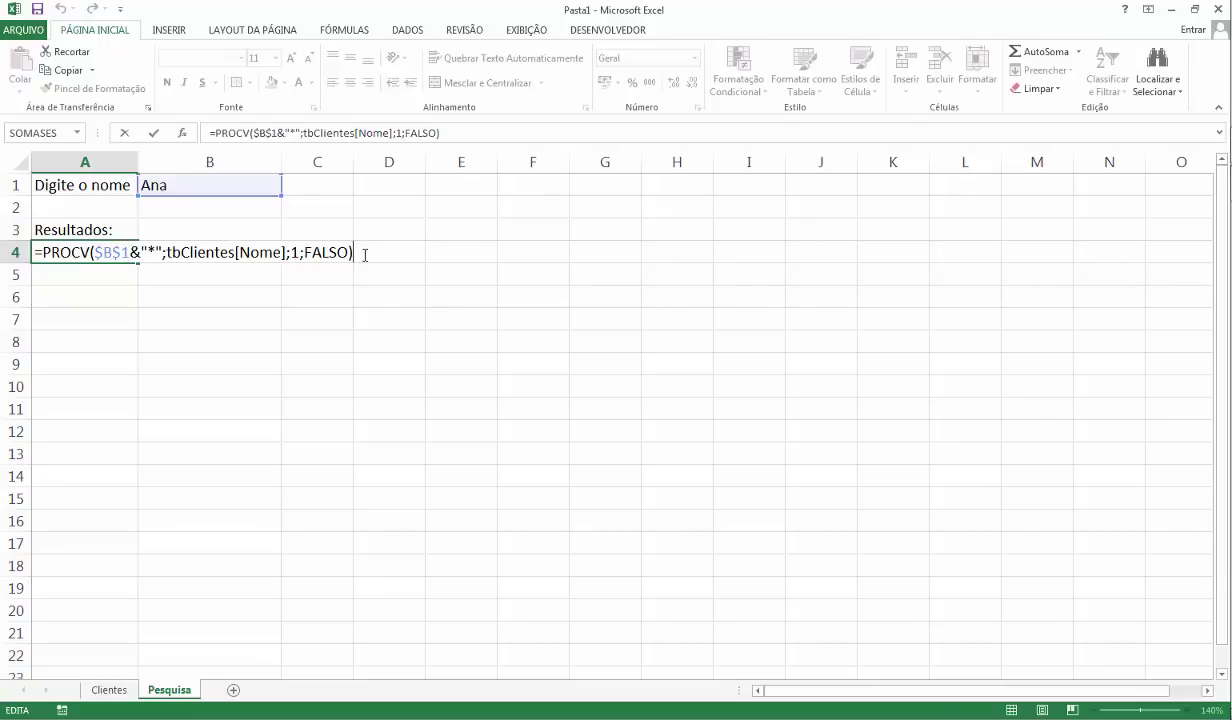
pyautogui.moveTo(365, 254); pyautogui.dragTo(42, 254)
pyautogui.hotkey('ctrl', 'c')
pyautogui.press('Escape')
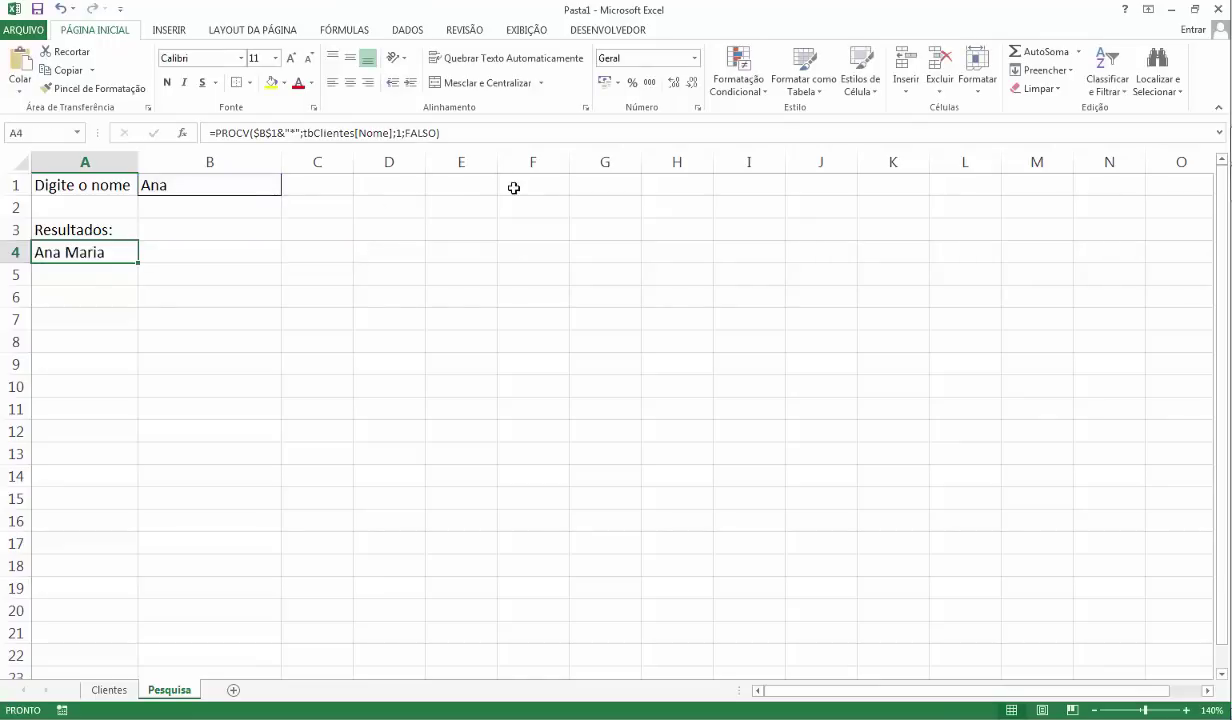
pyautogui.click(522, 186)
pyautogui.hotkey('ctrl', 'v')
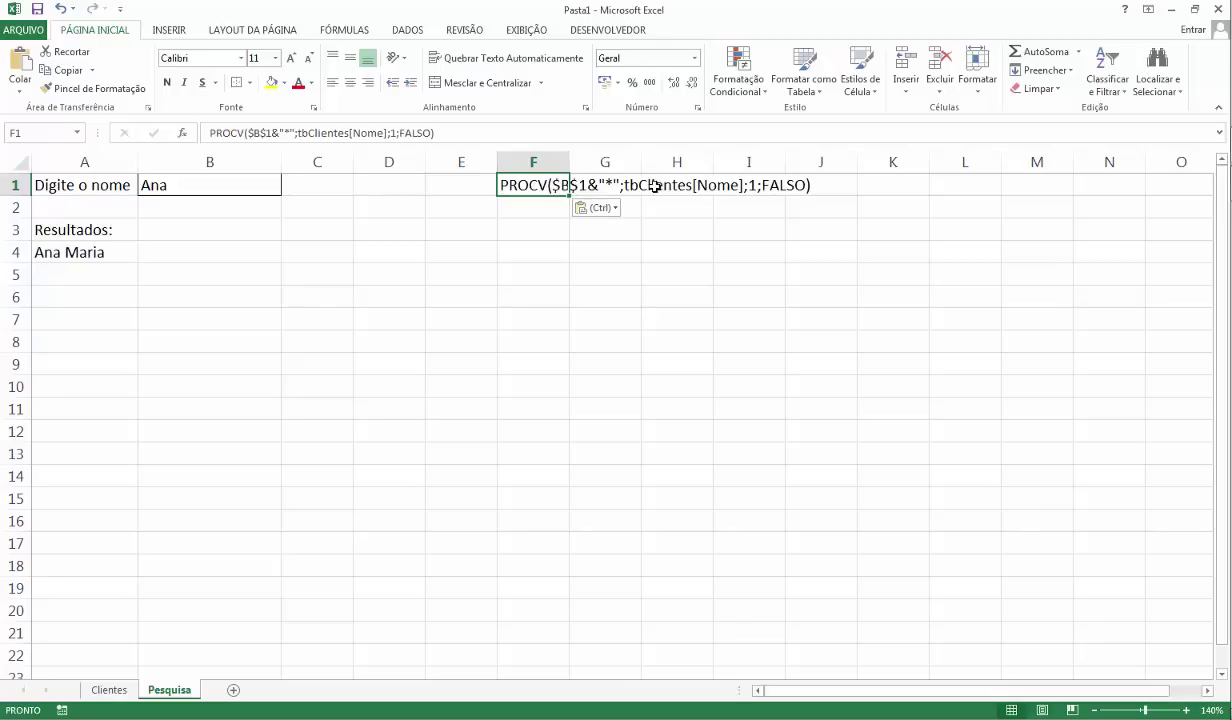
# Clear the PROCV formula from A4 and start an SE formula there with =Se(.
pyautogui.click(105, 256)
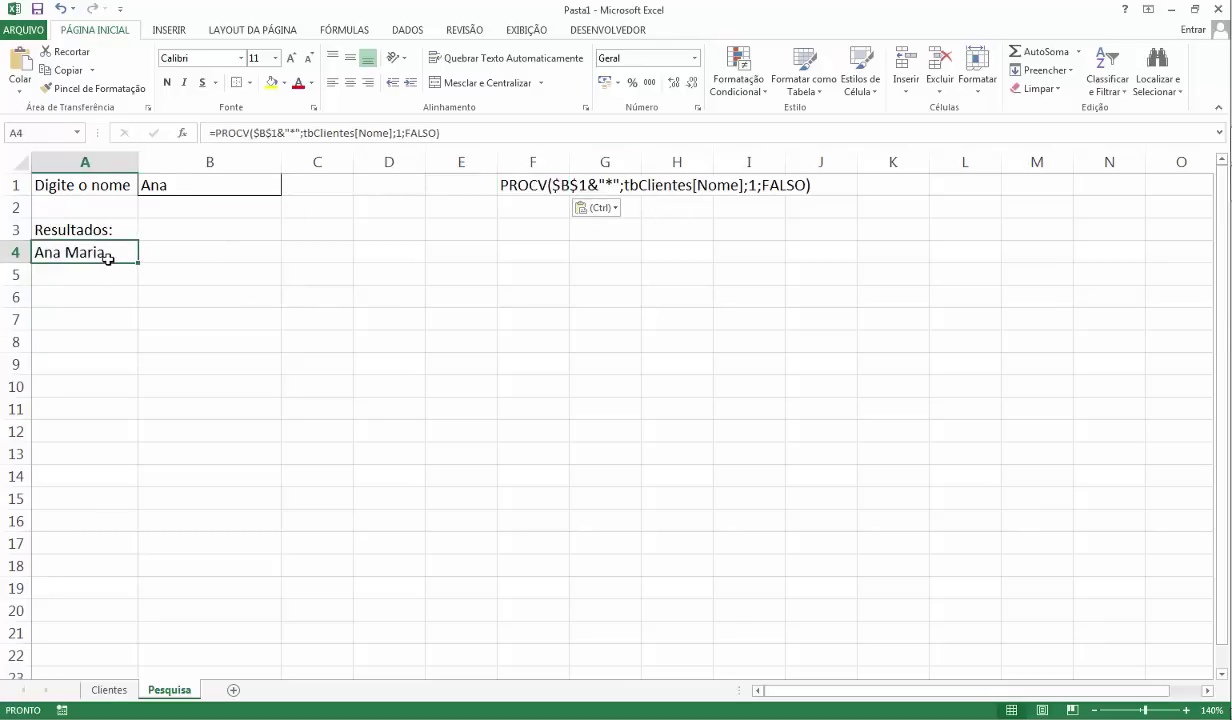
pyautogui.press('Delete')
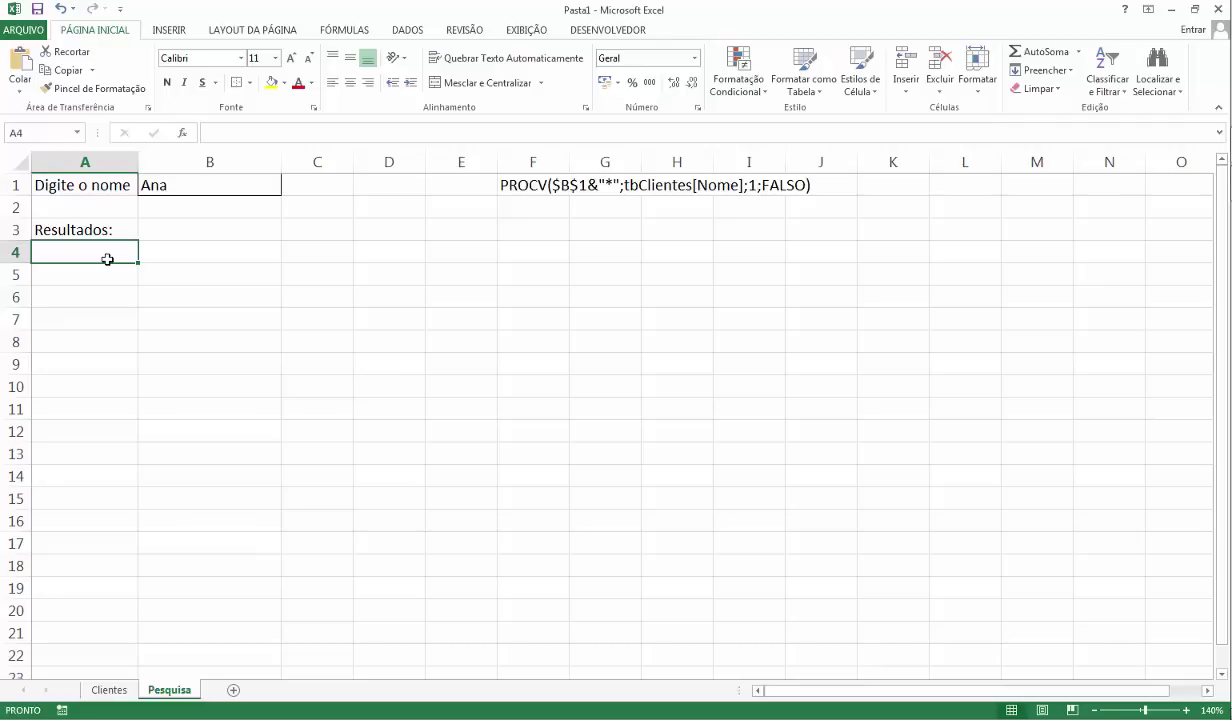
pyautogui.write('=Meno')
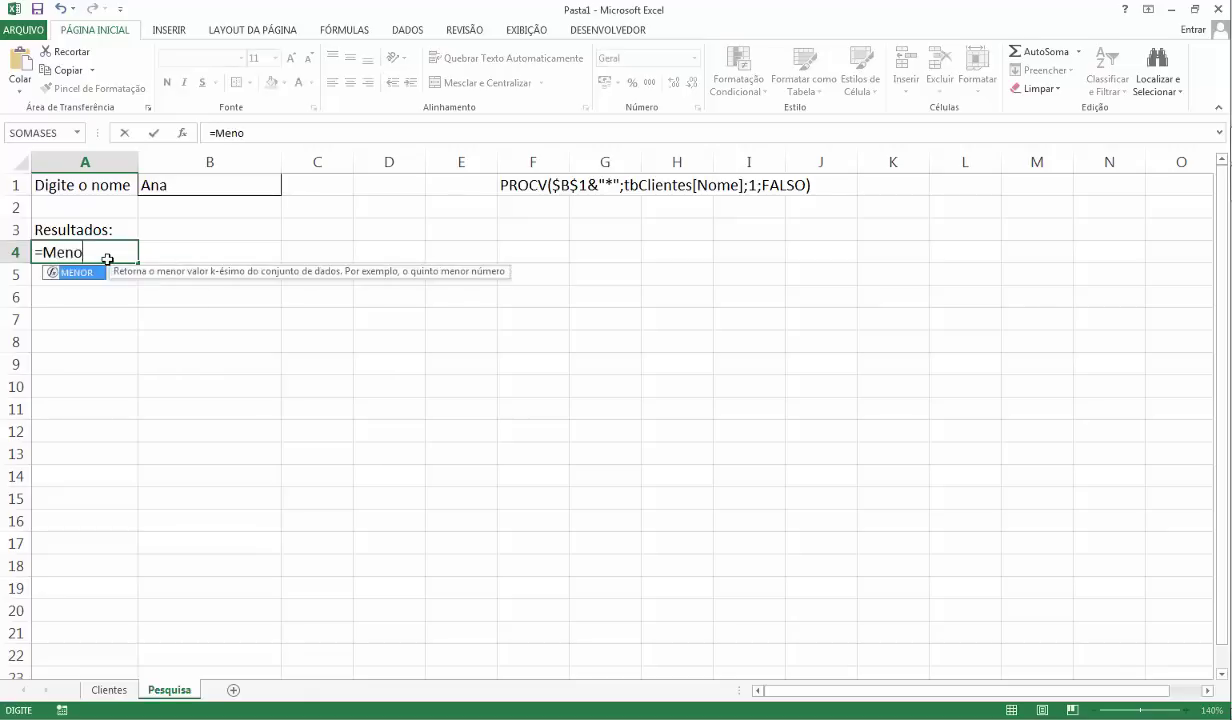
pyautogui.write('r(')
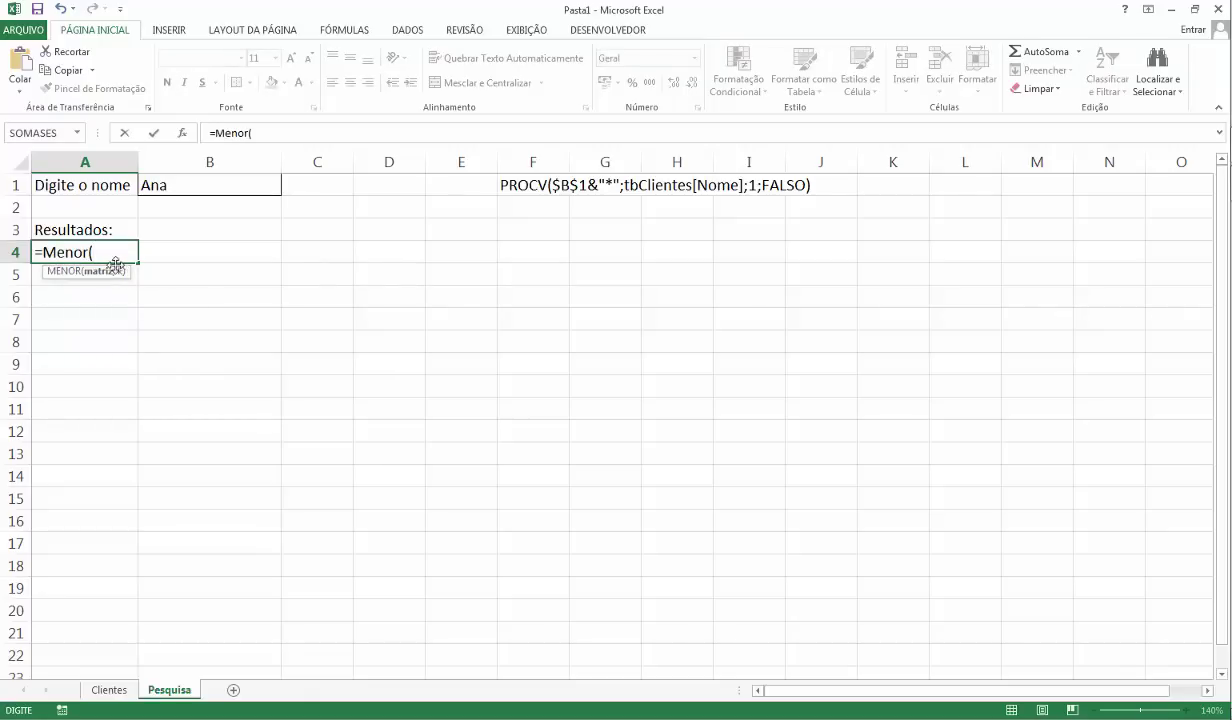
pyautogui.moveTo(108, 257); pyautogui.dragTo(43, 256)
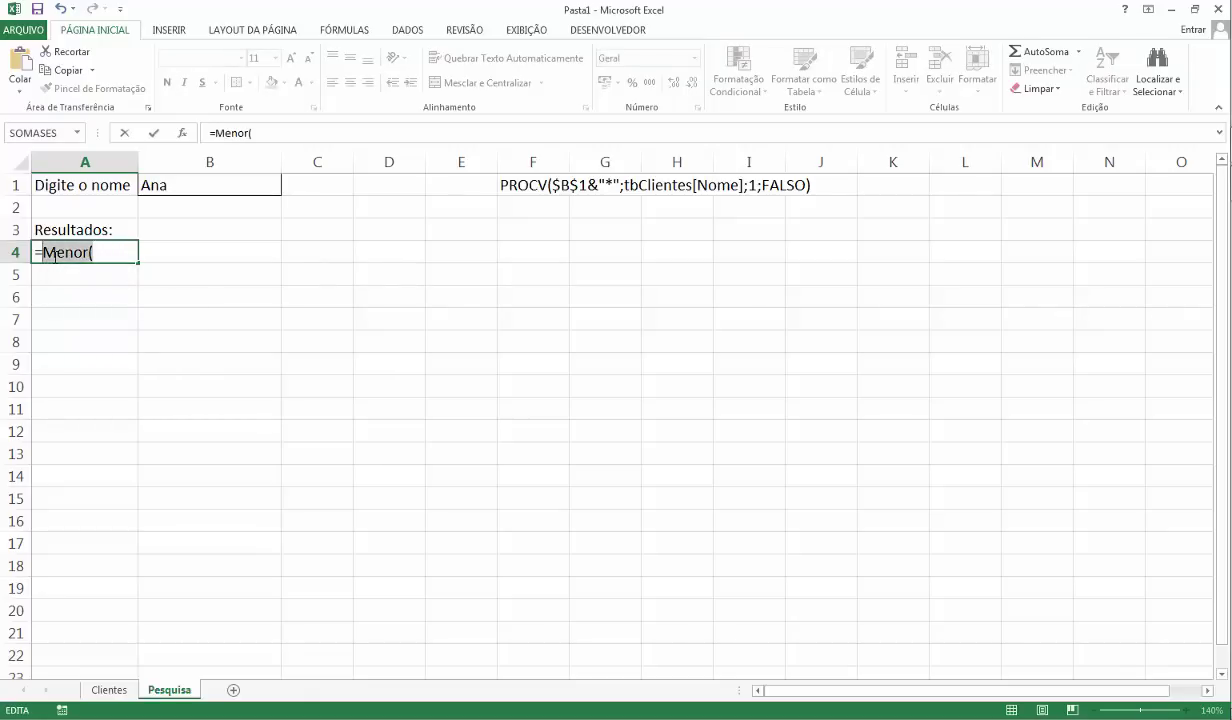
pyautogui.write('Se')
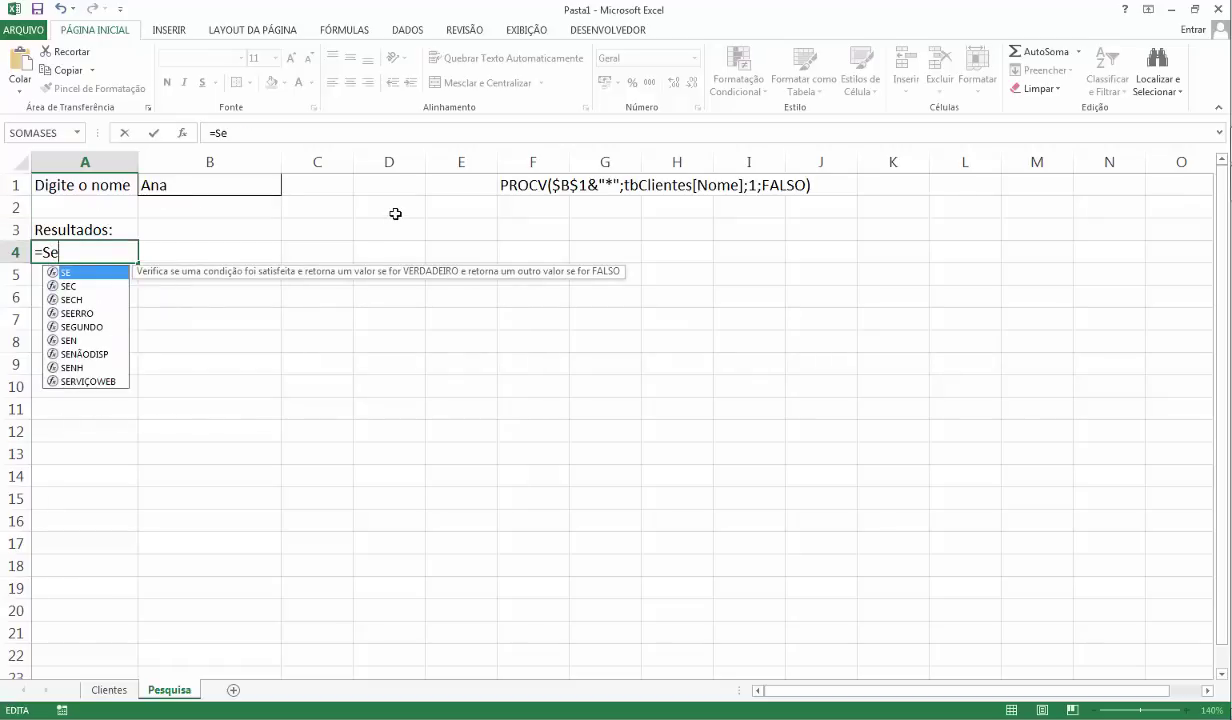
pyautogui.write('(')
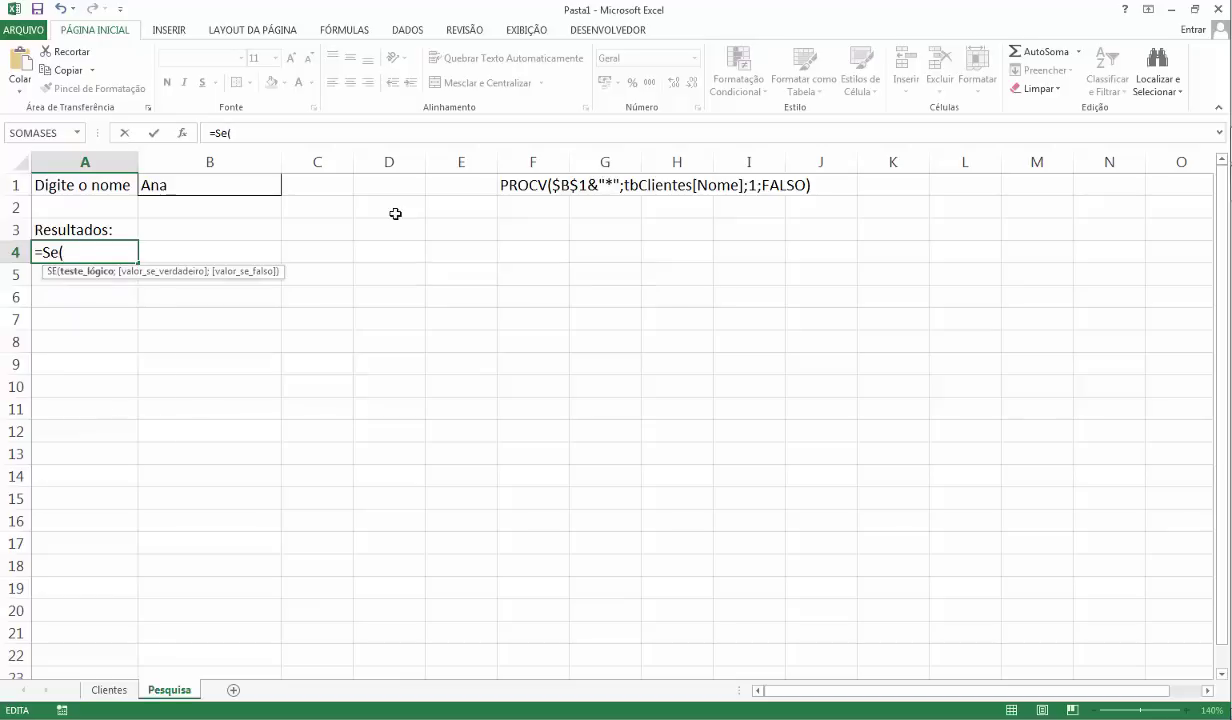
# Begin the logical test of the SE formula in A4 with the column reference tbClientes[Nome].
pyautogui.write('tb')
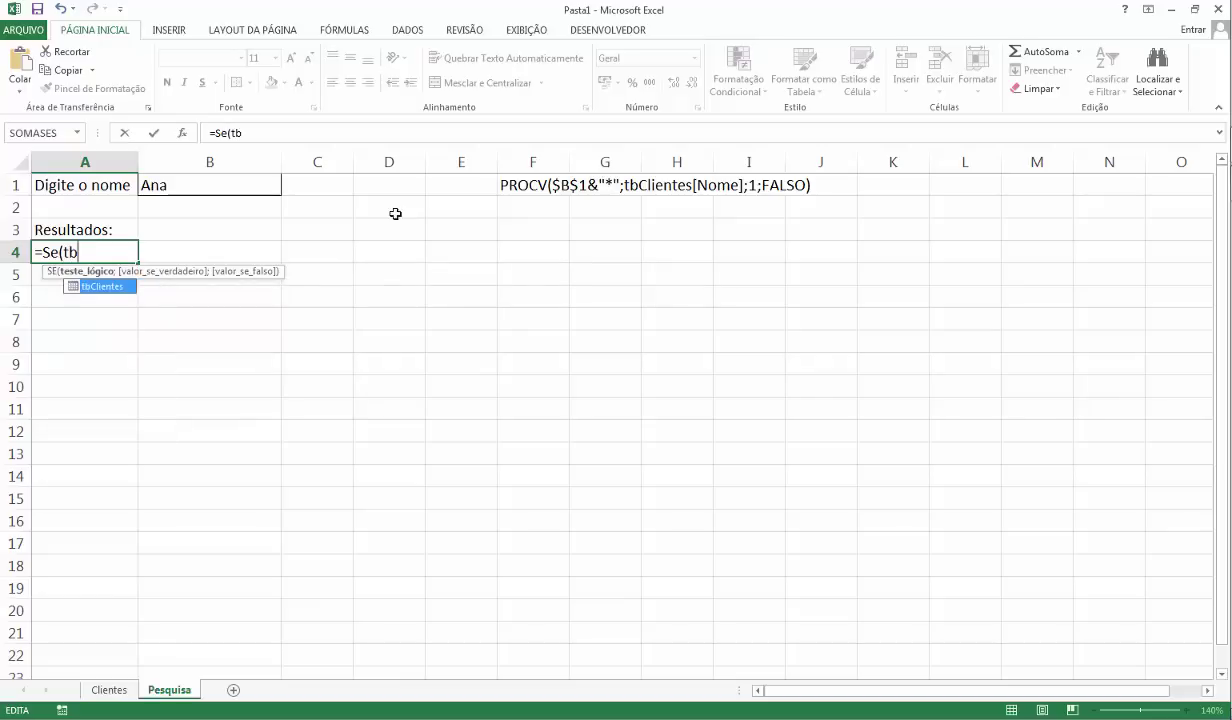
pyautogui.doubleClick(122, 290)
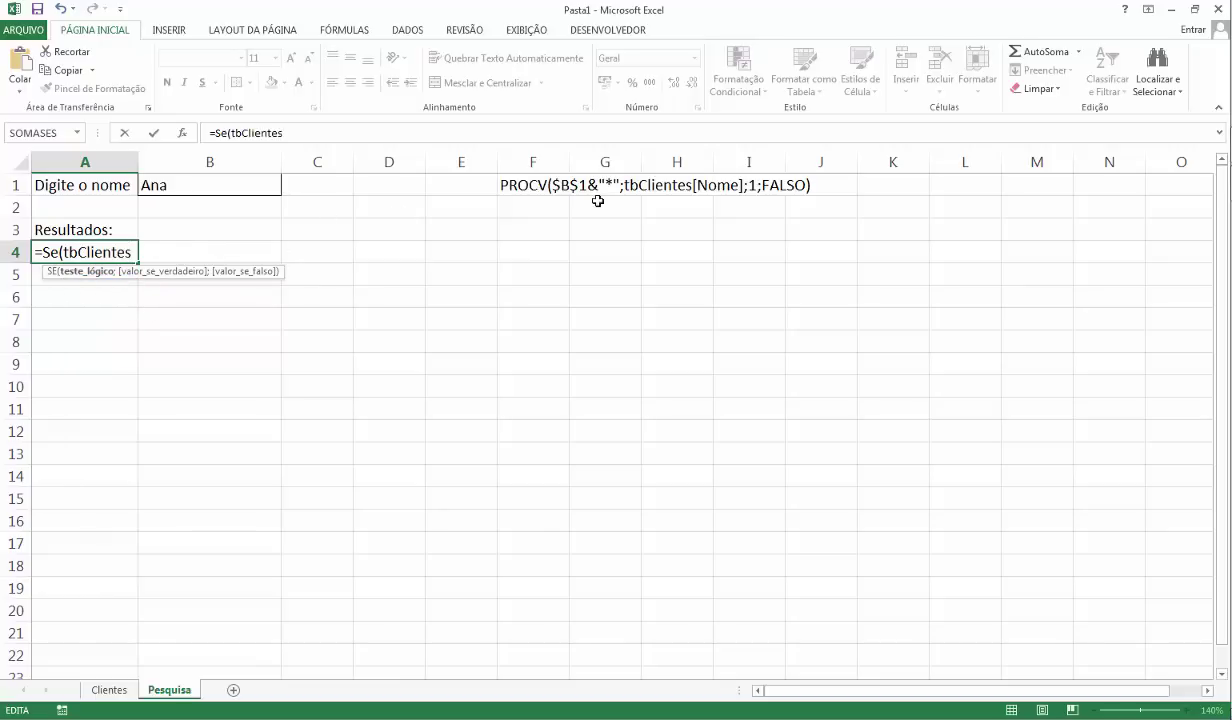
pyautogui.write('[')
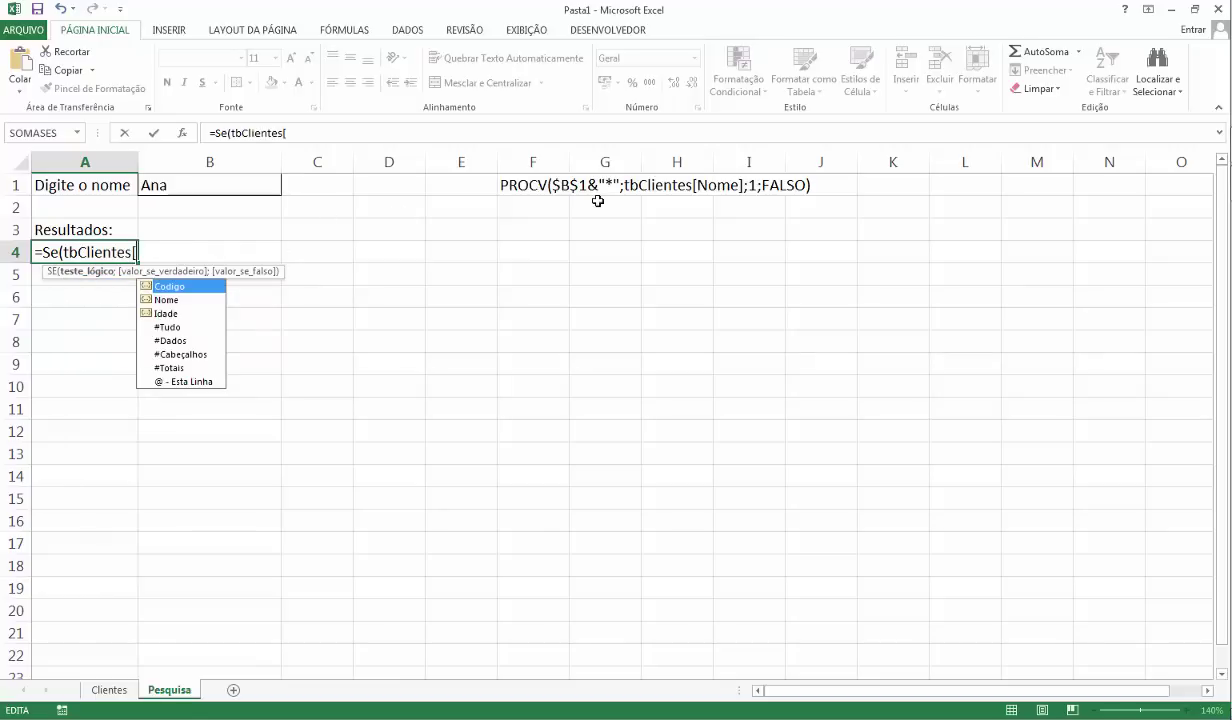
pyautogui.doubleClick(170, 299)
pyautogui.write(']')
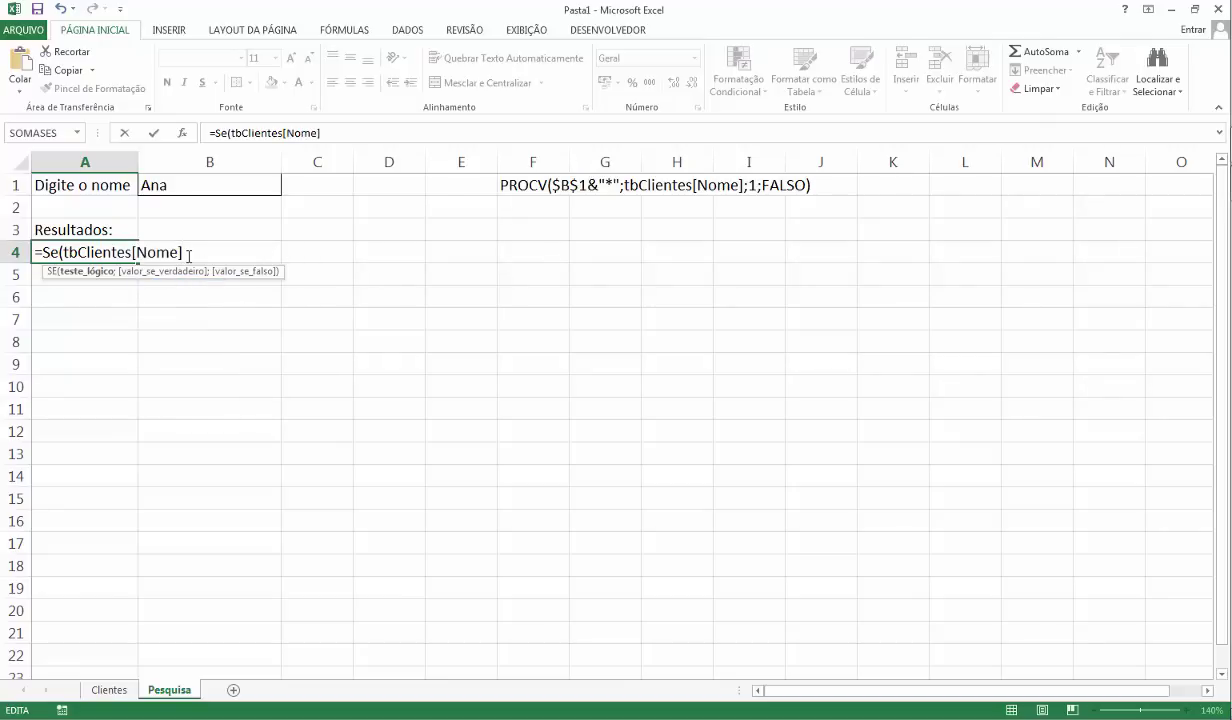
pyautogui.click(115, 247)
pyautogui.doubleClick(135, 248)
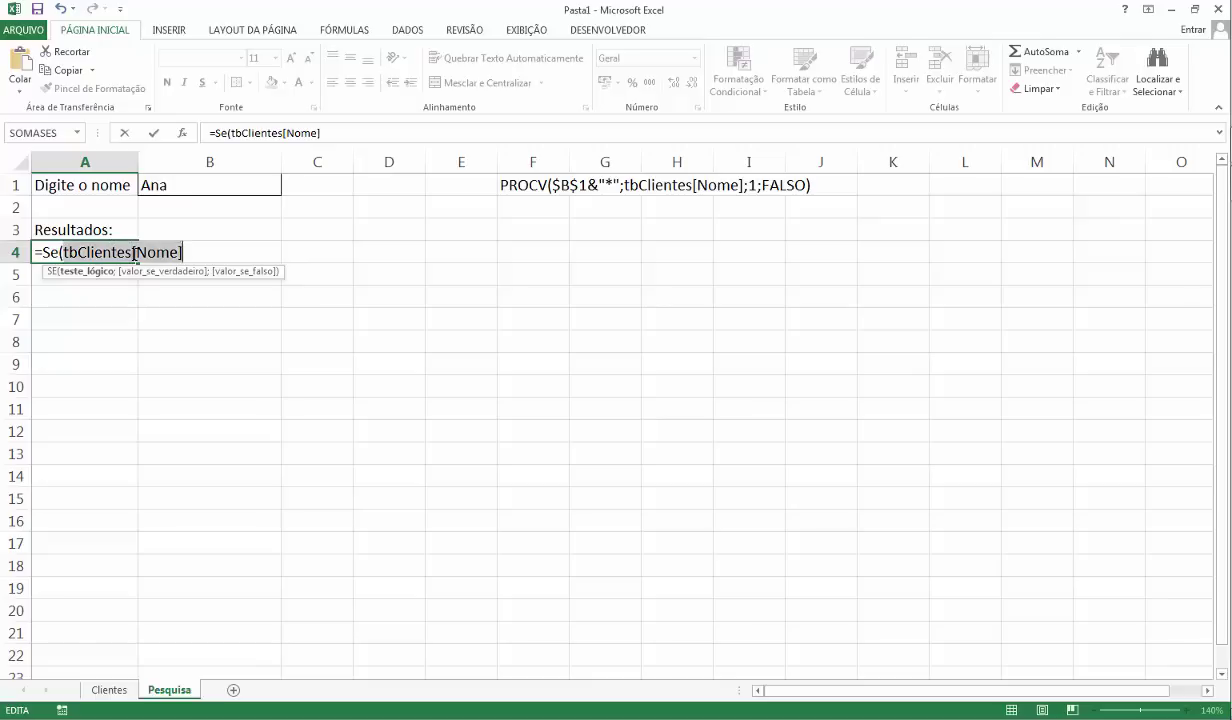
pyautogui.click(135, 248)
pyautogui.click(178, 245)
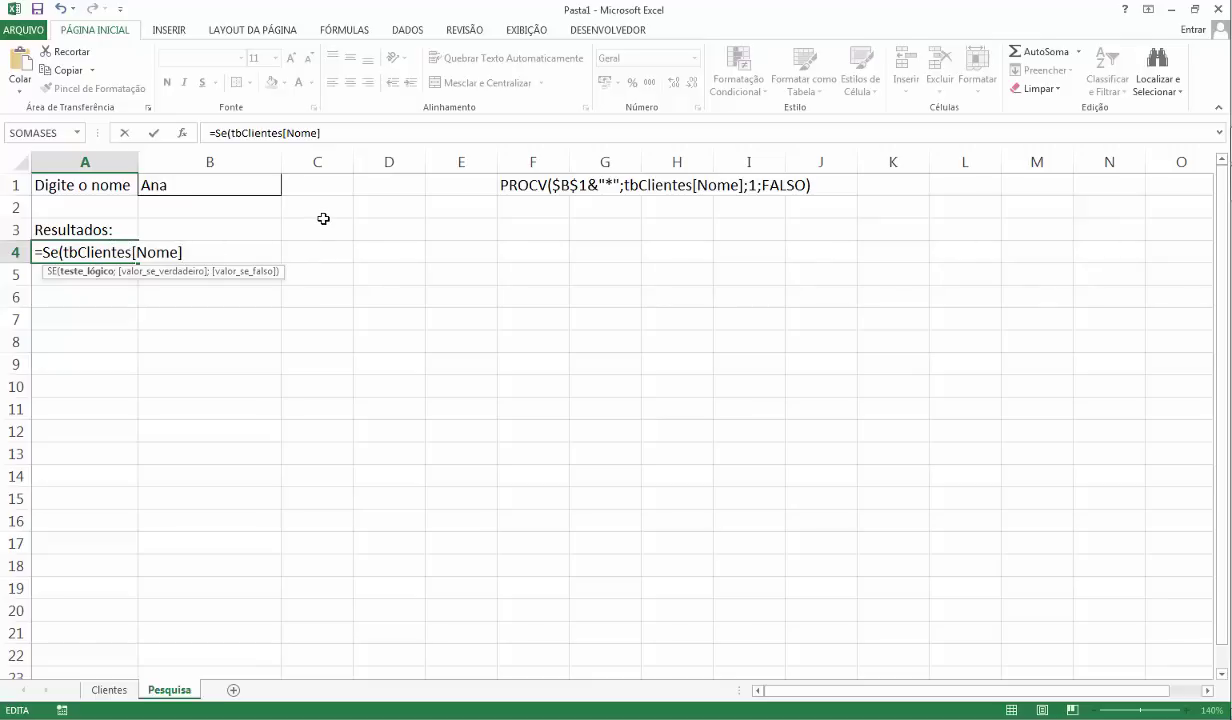
# Complete the logical test by comparing the column with the absolute reference $B$1, giving tbClientes[Nome]=$B$1;.
pyautogui.write('=')
pyautogui.click(267, 179)
pyautogui.press('F4')
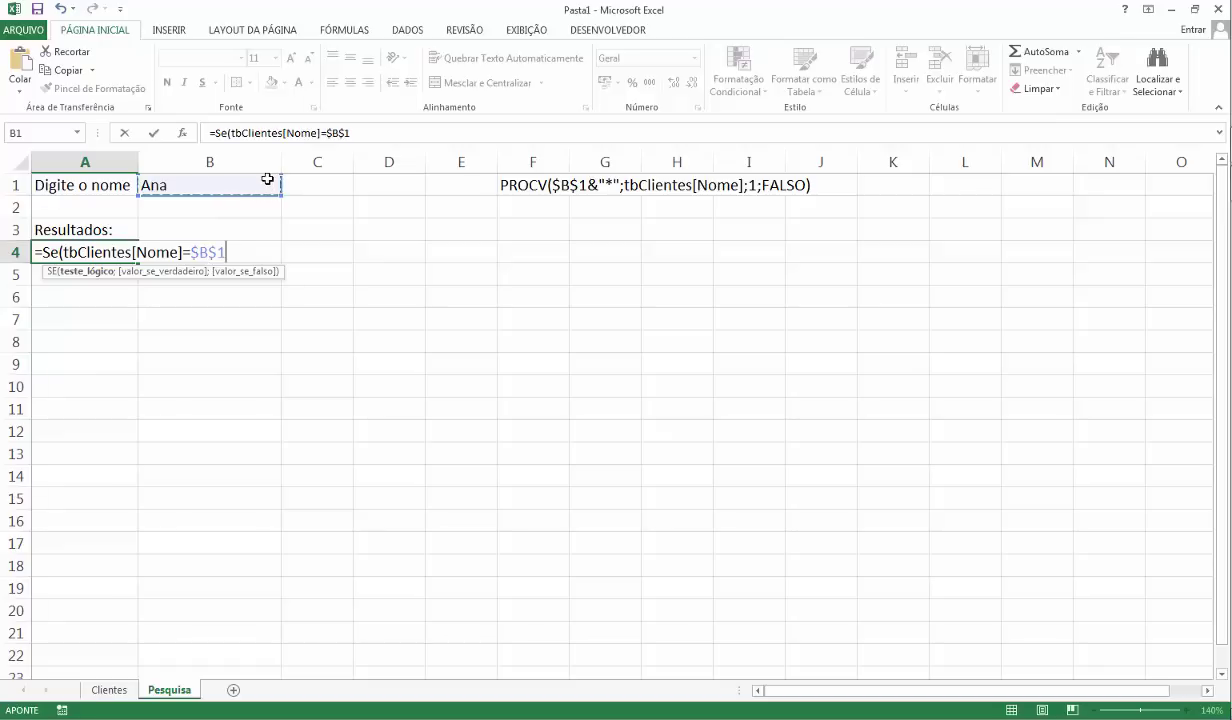
pyautogui.write(';')
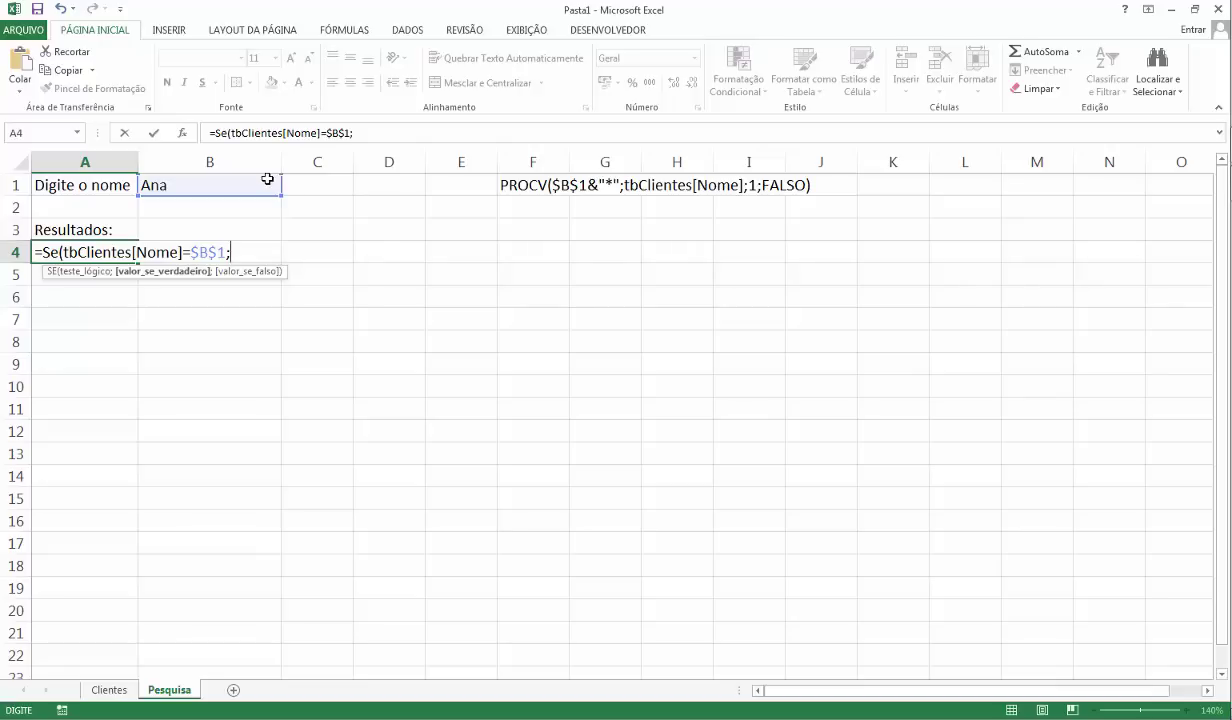
# Enter lin(tbClientes) as the value-if-true argument of the SE formula in A4.
pyautogui.write('lin')
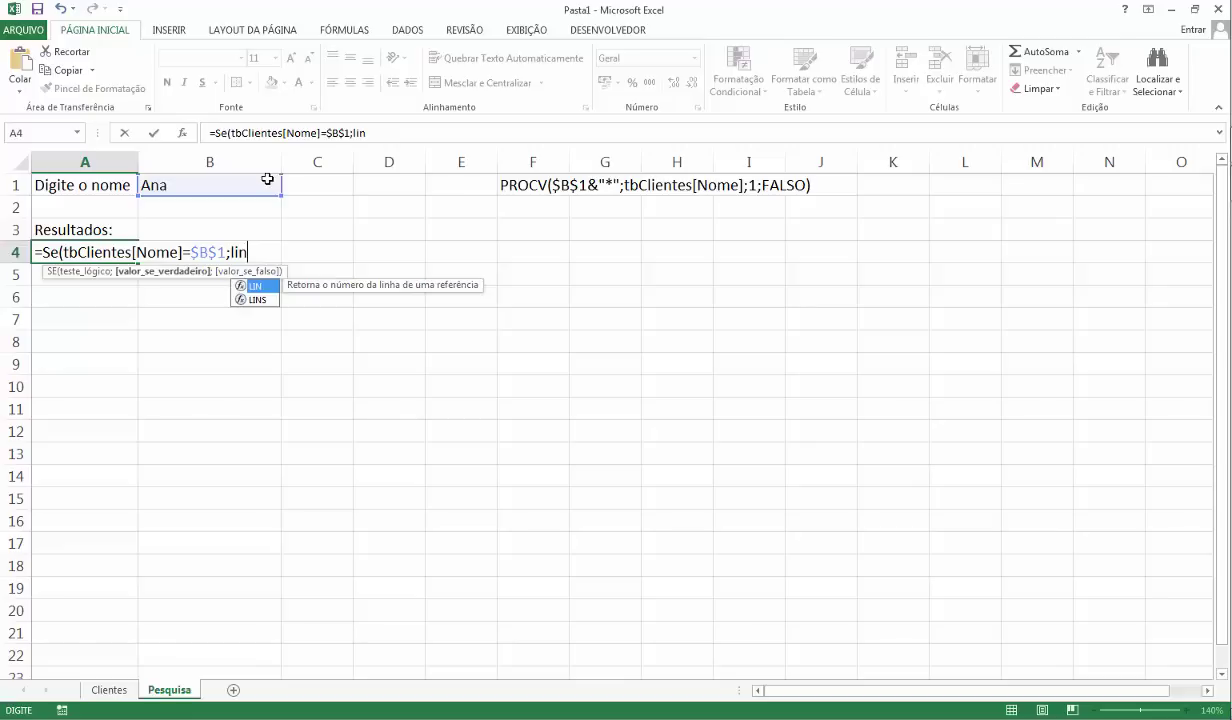
pyautogui.write('(tb')
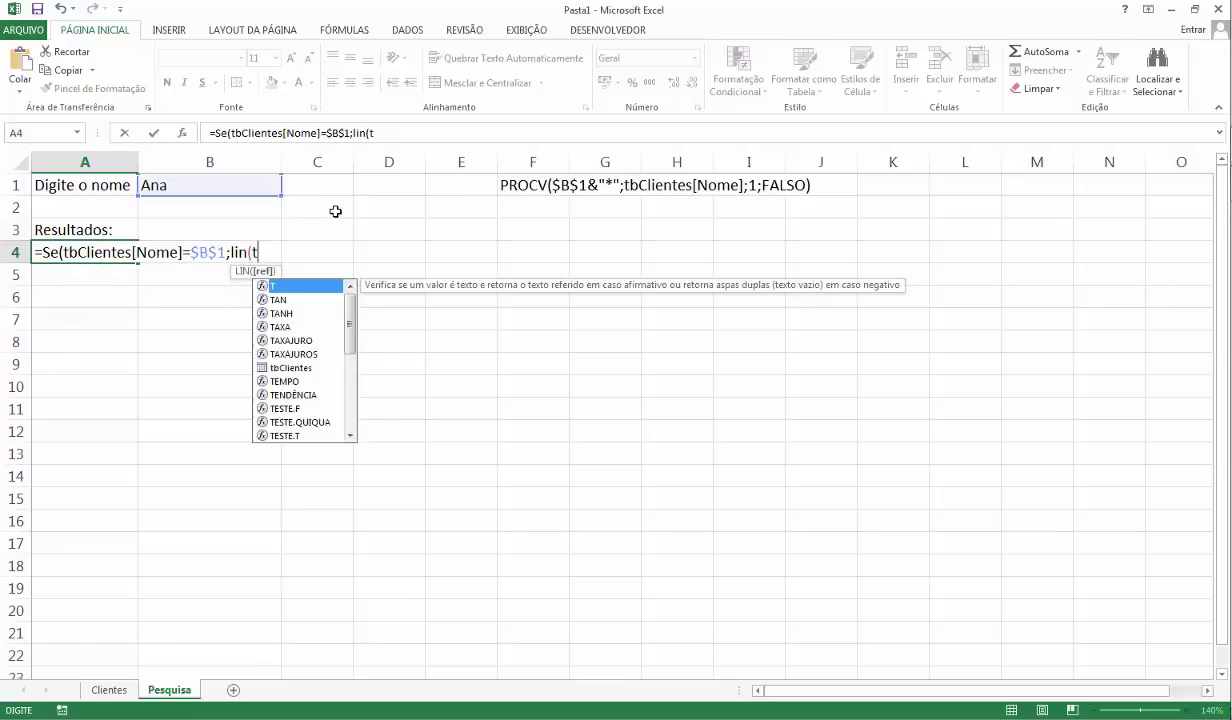
pyautogui.doubleClick(296, 288)
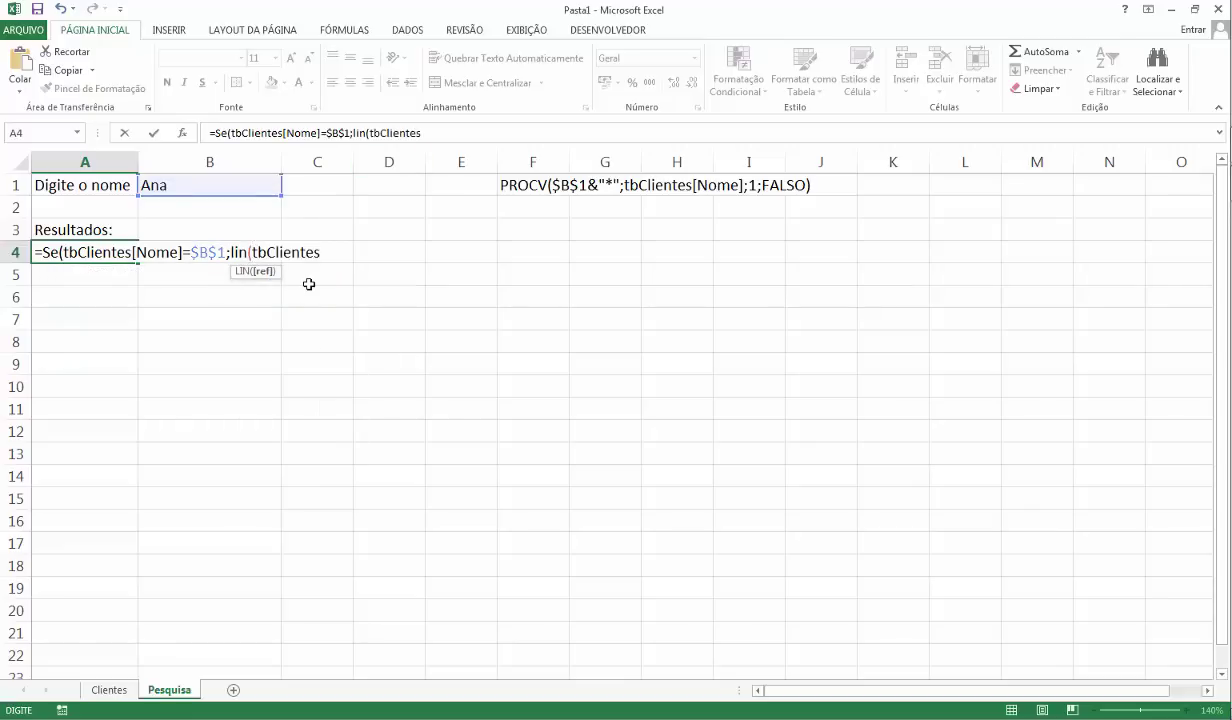
pyautogui.write(')')
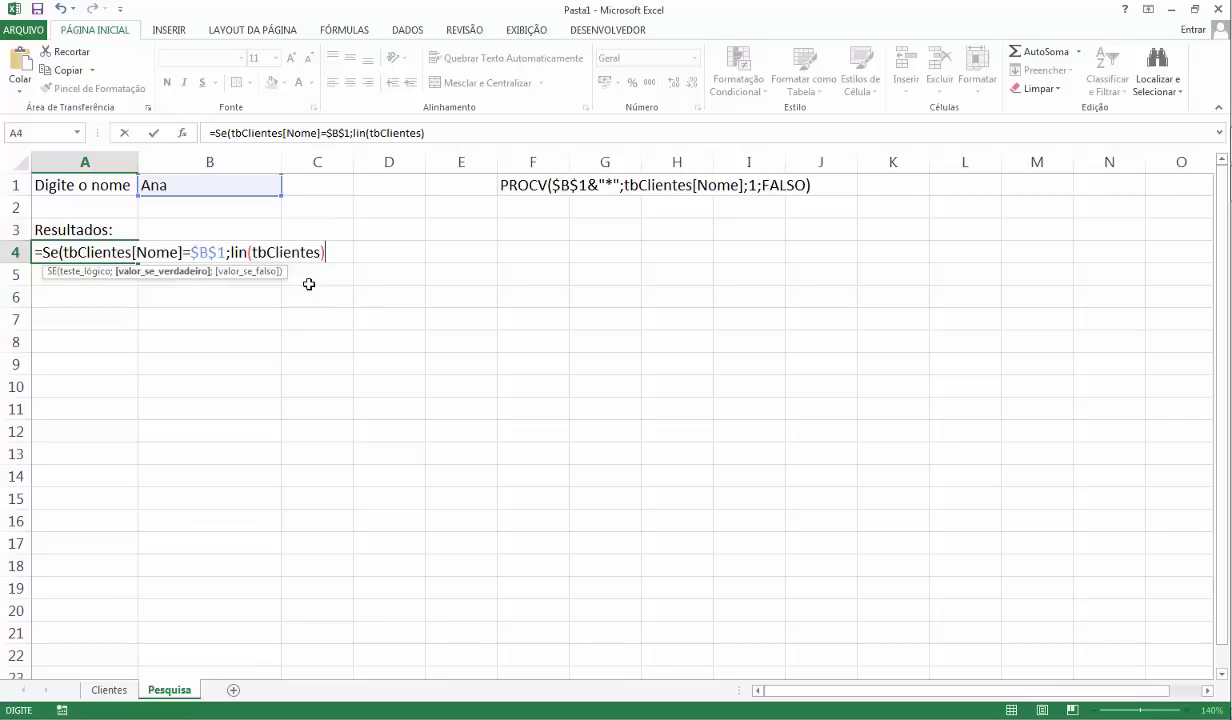
# Add "Não encontrado" as the value-if-false argument of the SE formula in A4 and complete the formula.
pyautogui.write(';')
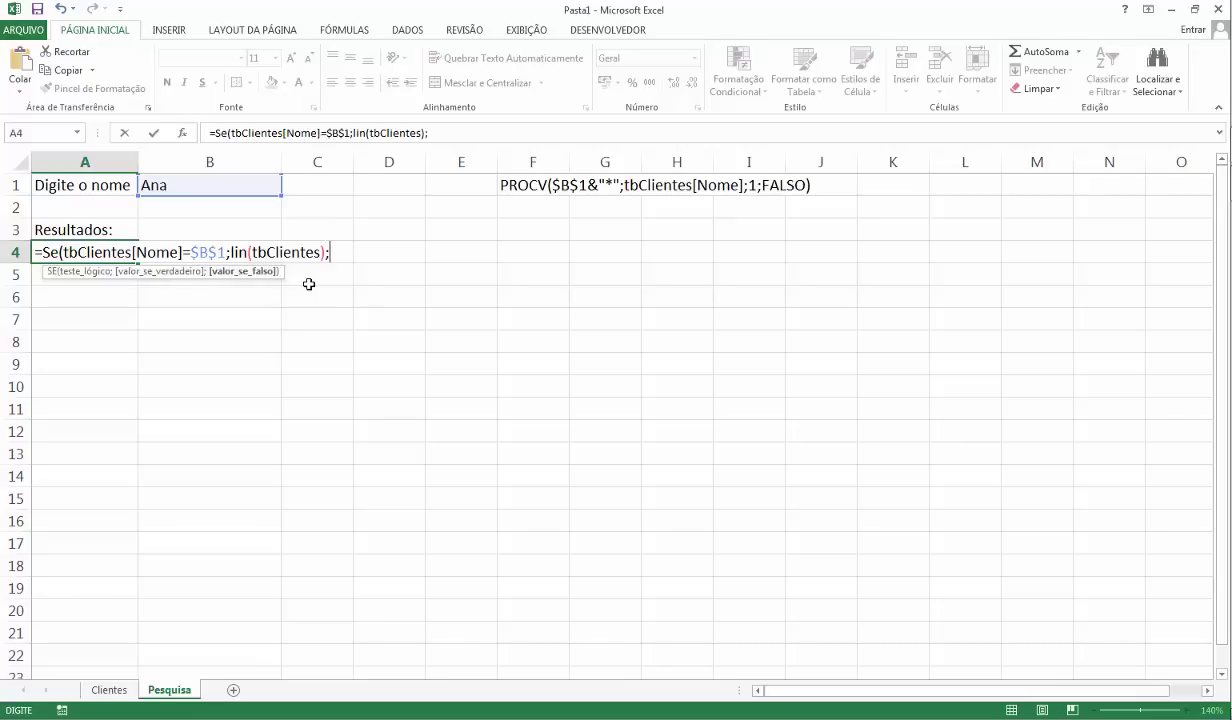
pyautogui.write('"Não encontrado')
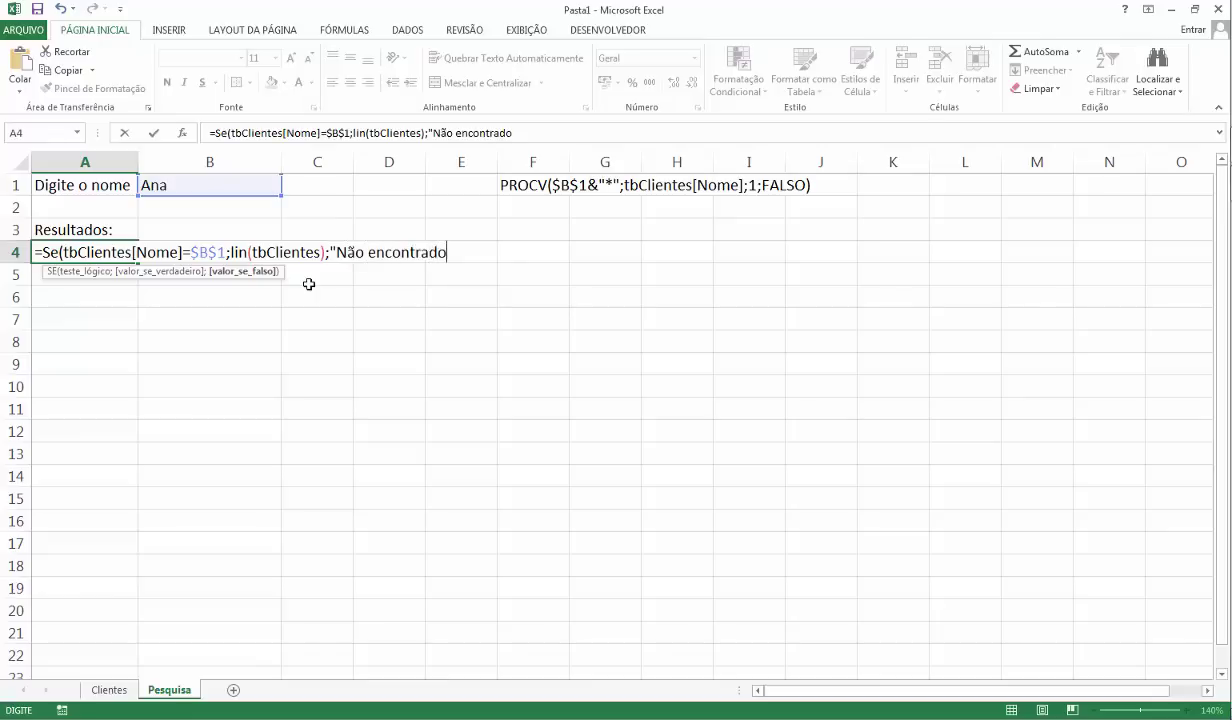
pyautogui.write('")')
pyautogui.press('Return')
pyautogui.press('Up')
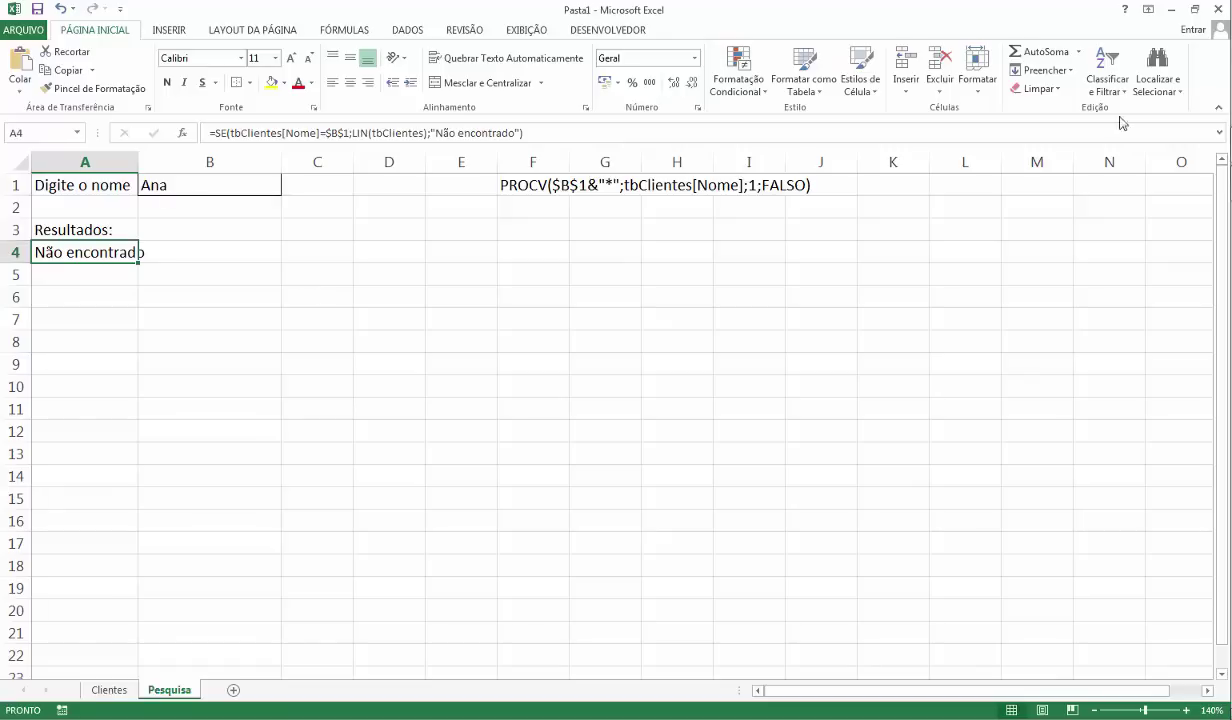
# Inspect the evaluated arguments of the SE formula in A4.
pyautogui.click(183, 134)
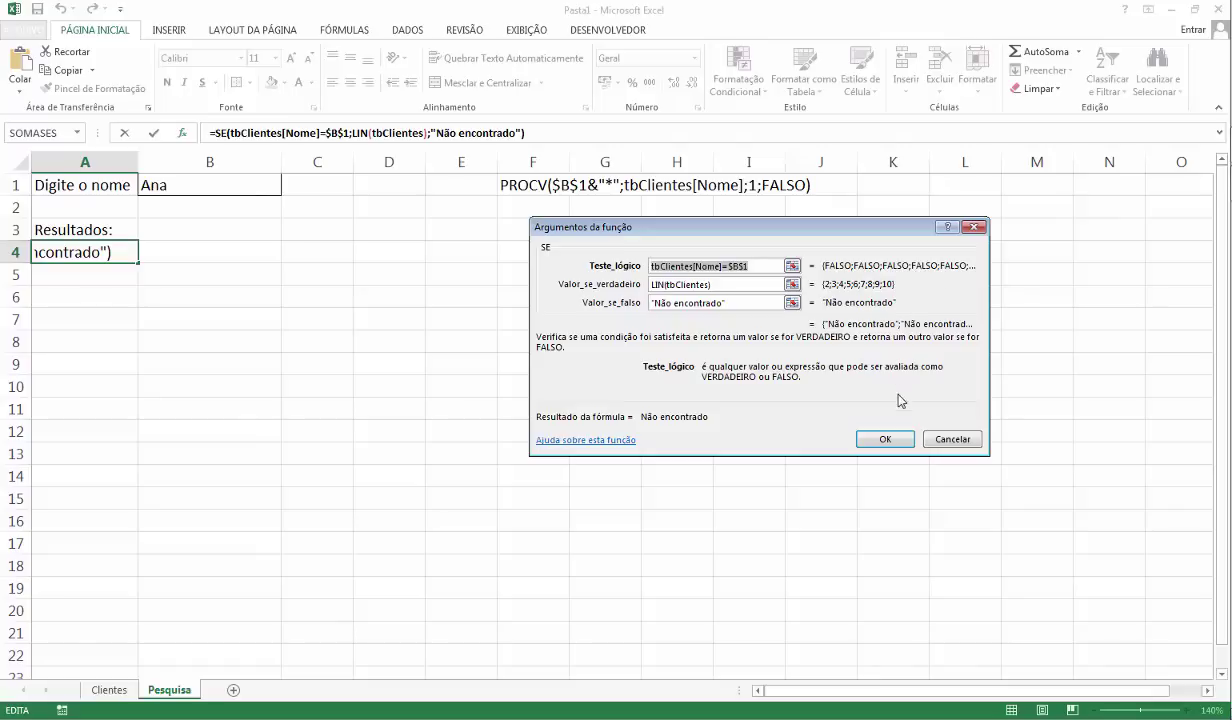
pyautogui.click(947, 439)
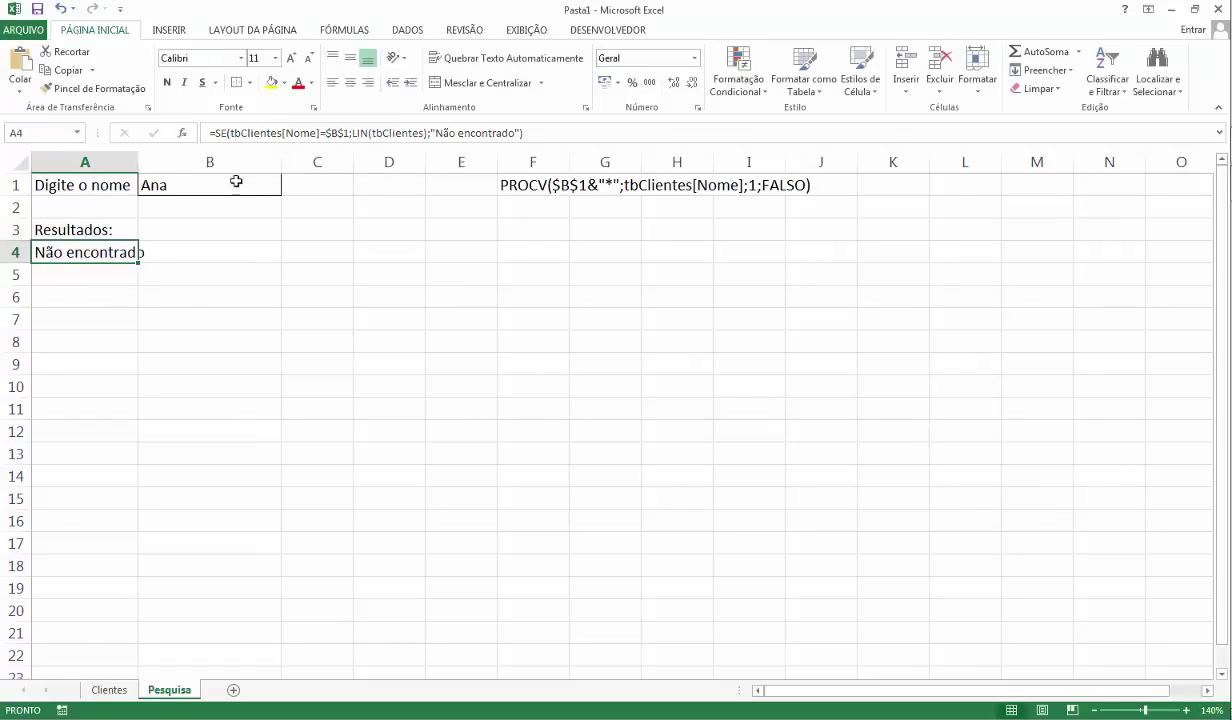
pyautogui.press('Down')
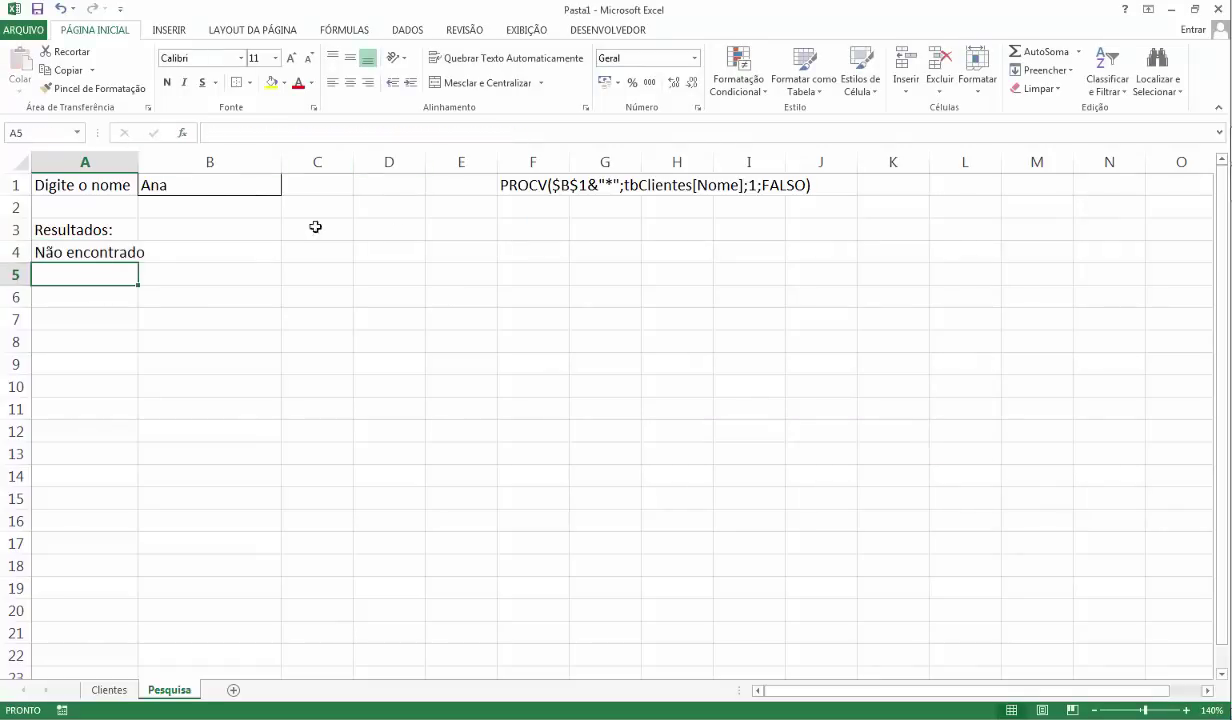
# Extend the search name in B1 with the client's second given name.
pyautogui.doubleClick(184, 186)
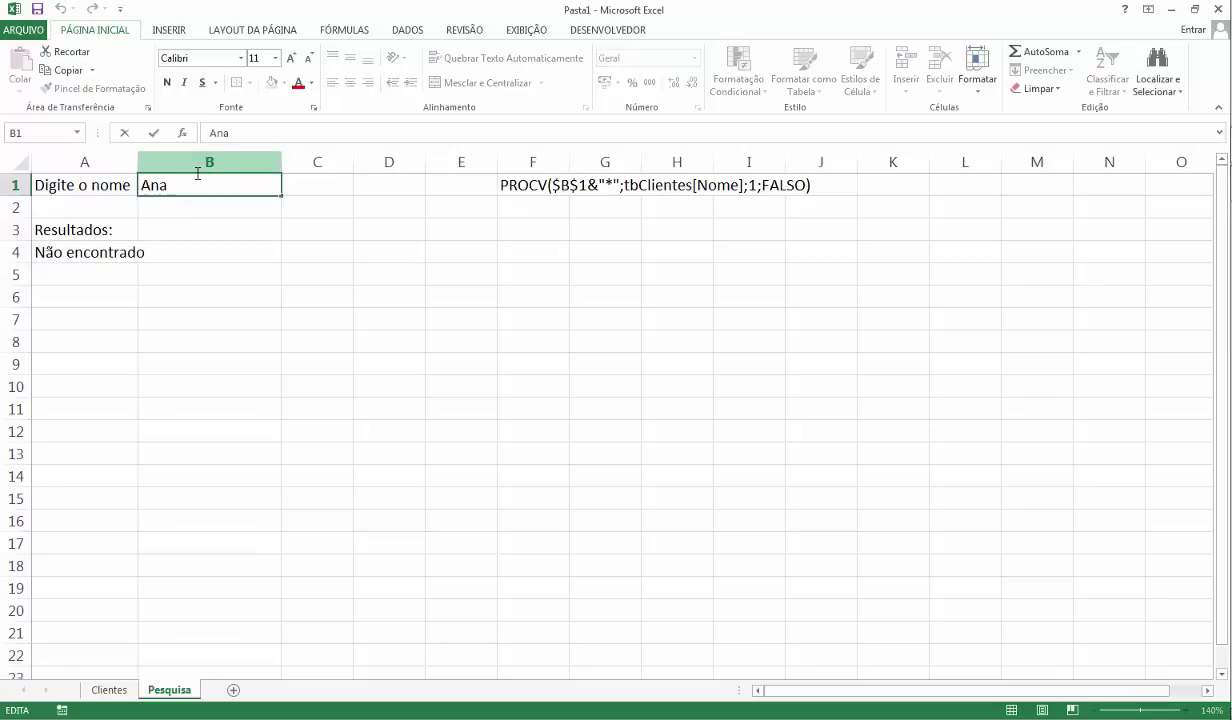
pyautogui.write('Maria')
pyautogui.press('Return')
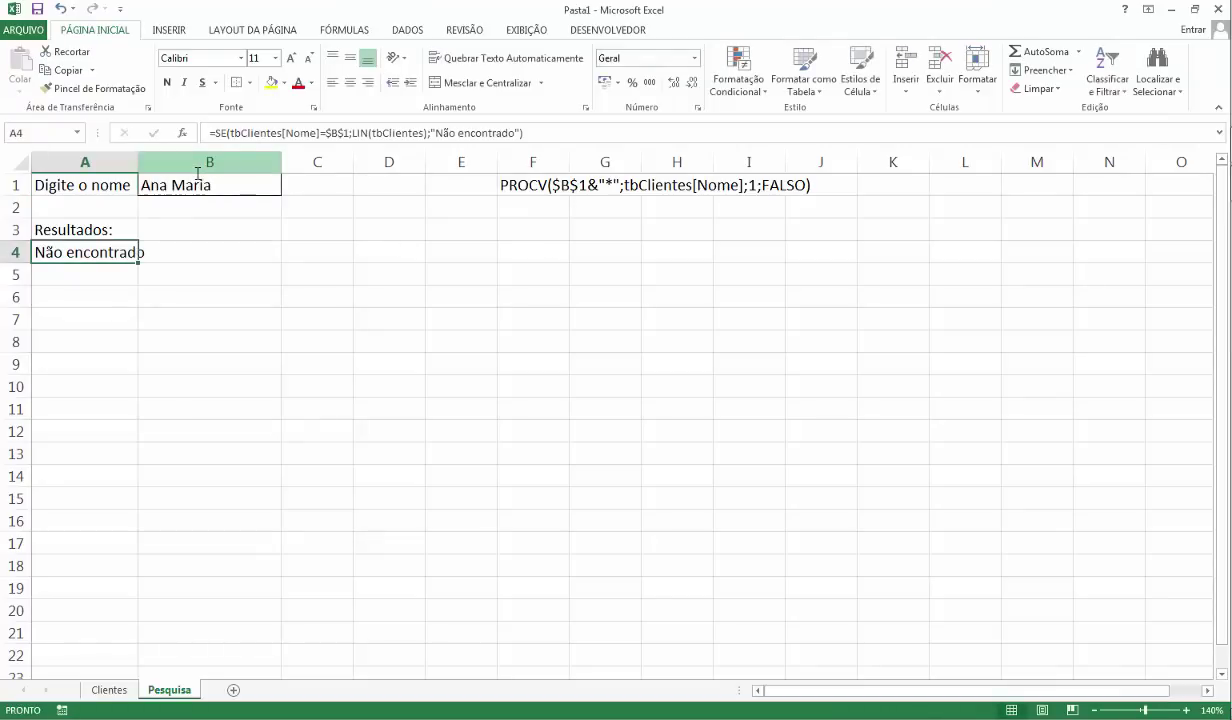
# Re-enter the SE formula in A4 as an array formula and review its evaluated arguments.
pyautogui.press('F2')
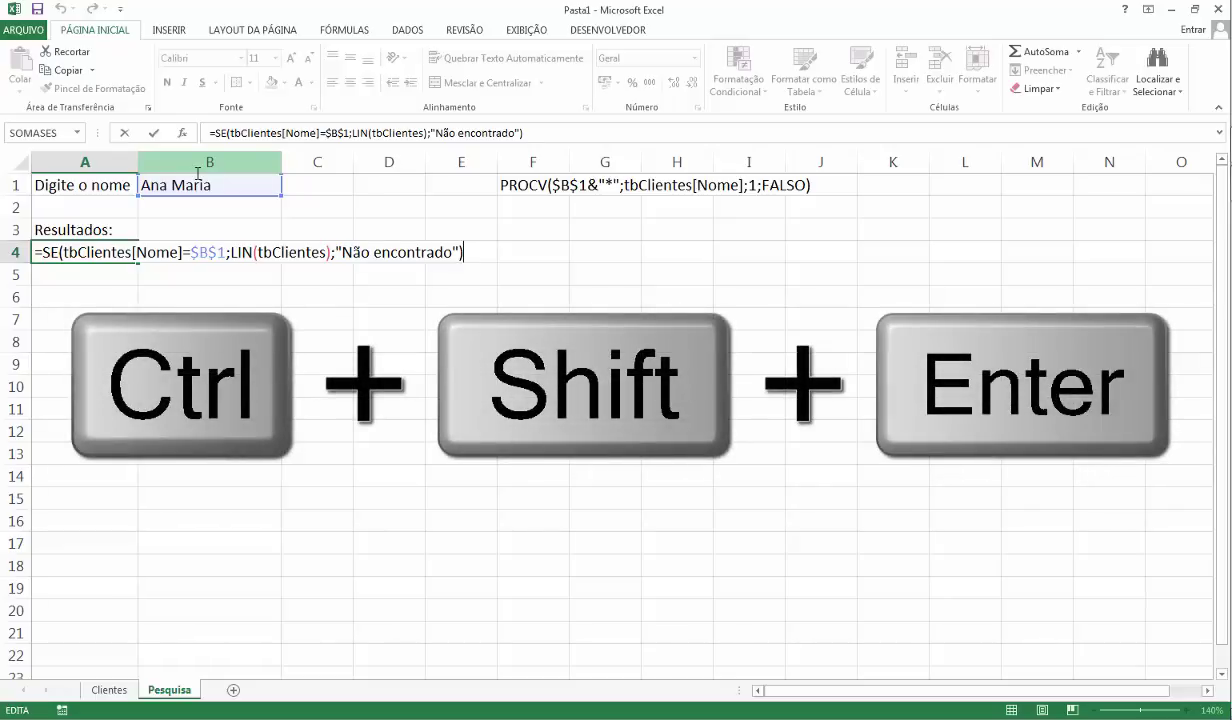
pyautogui.hotkey('ctrl', 'shift', 'Return')
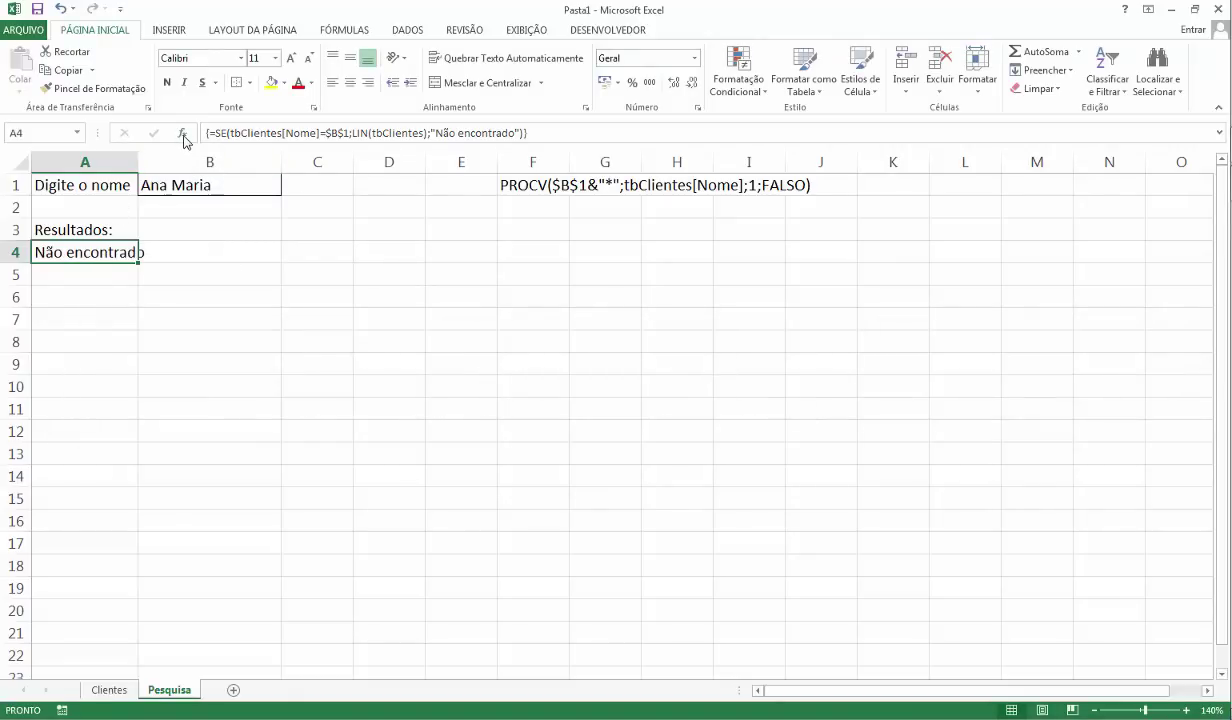
pyautogui.click(183, 140)
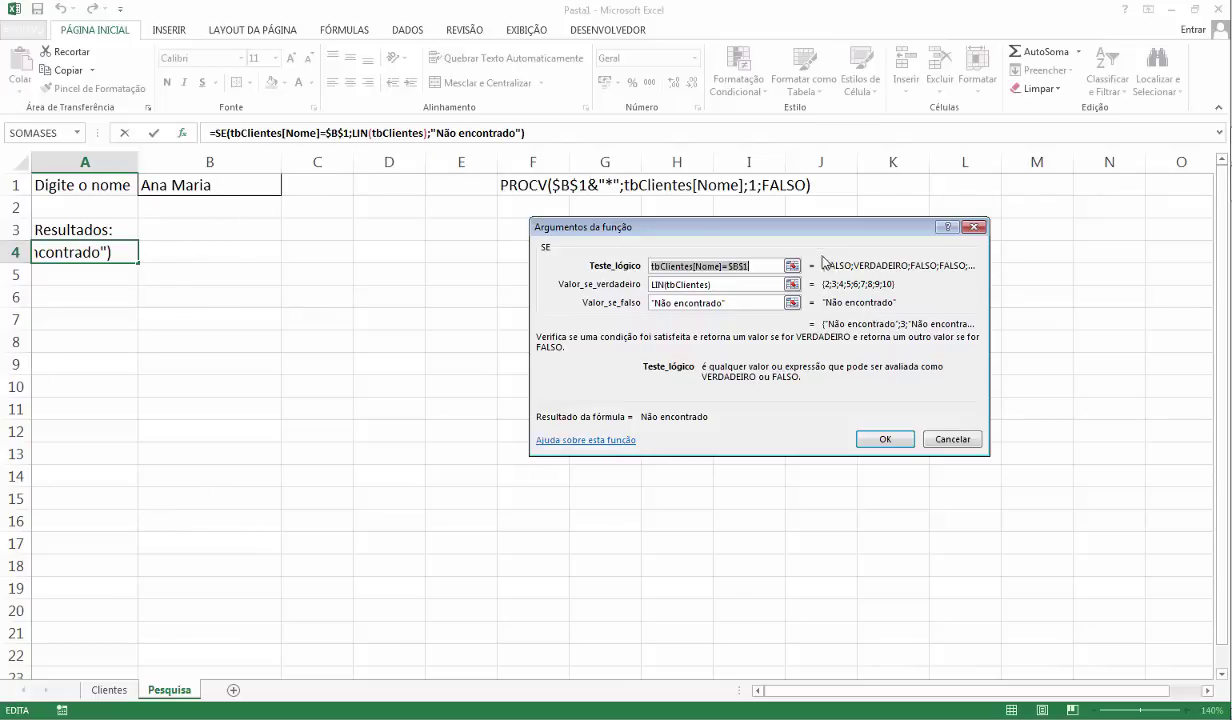
pyautogui.click(952, 440)
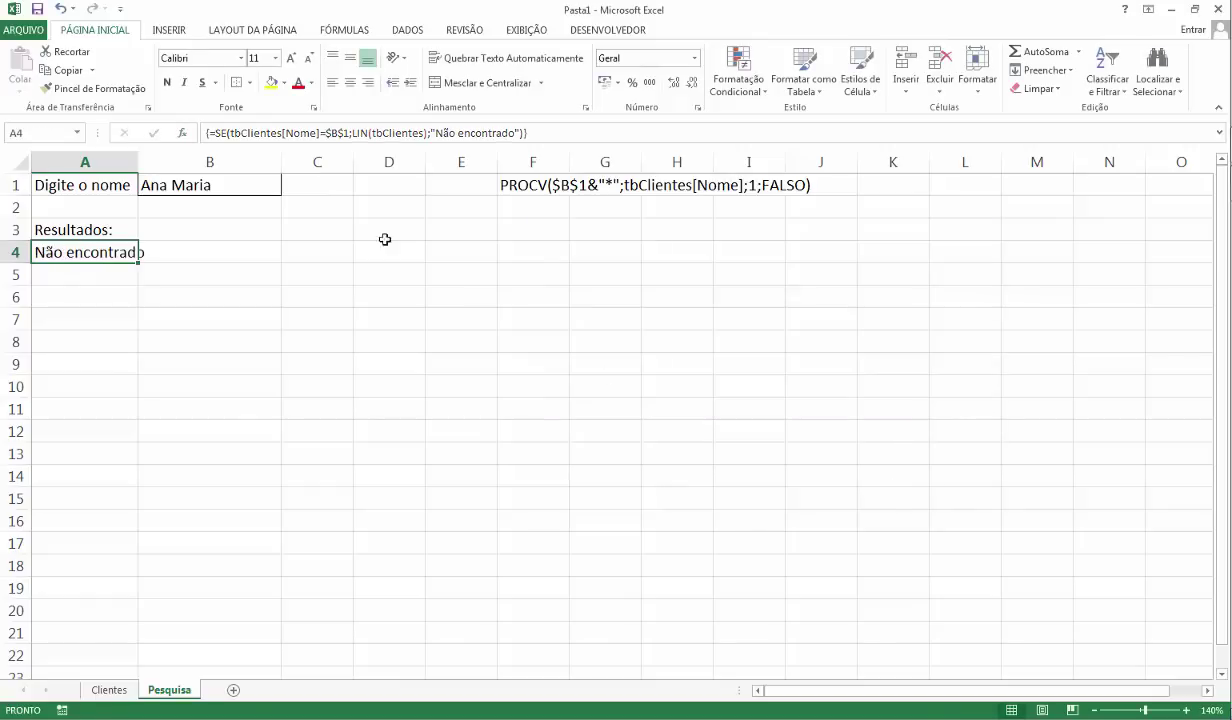
# Replace the search name in B1 with the full name of the first client in tbClientes and select A4.
pyautogui.click(233, 185)
pyautogui.write('Cla')
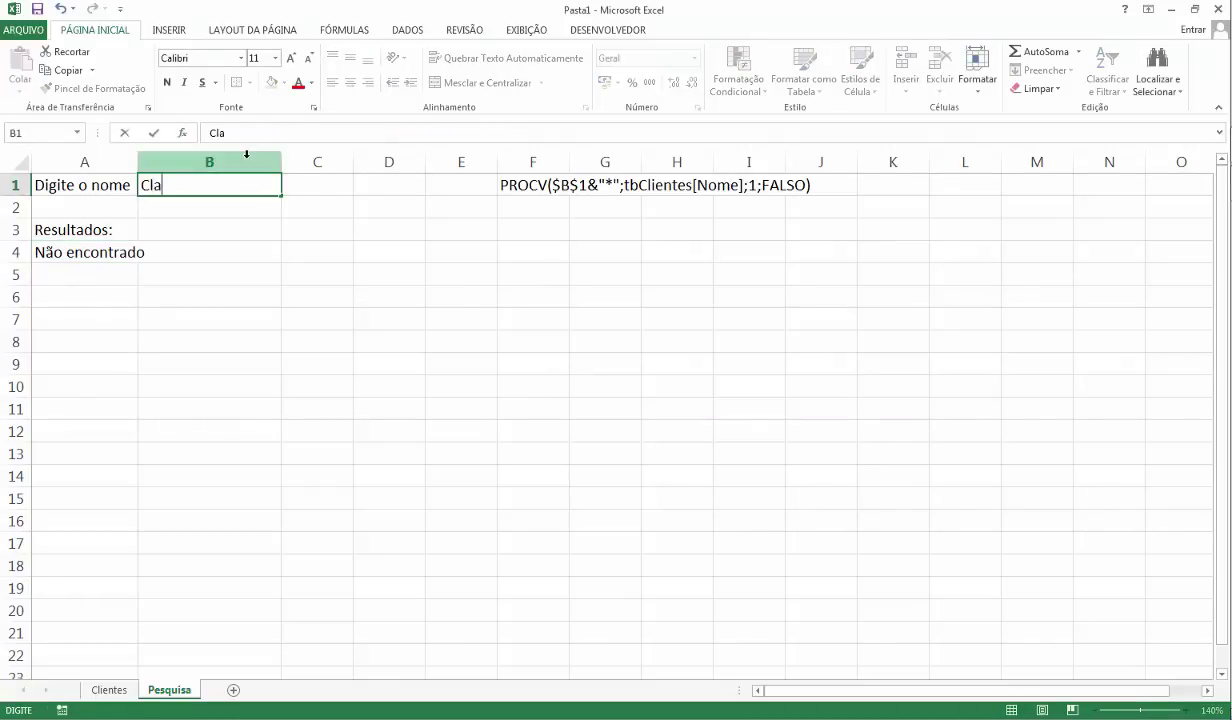
pyautogui.write('udio Damasceno')
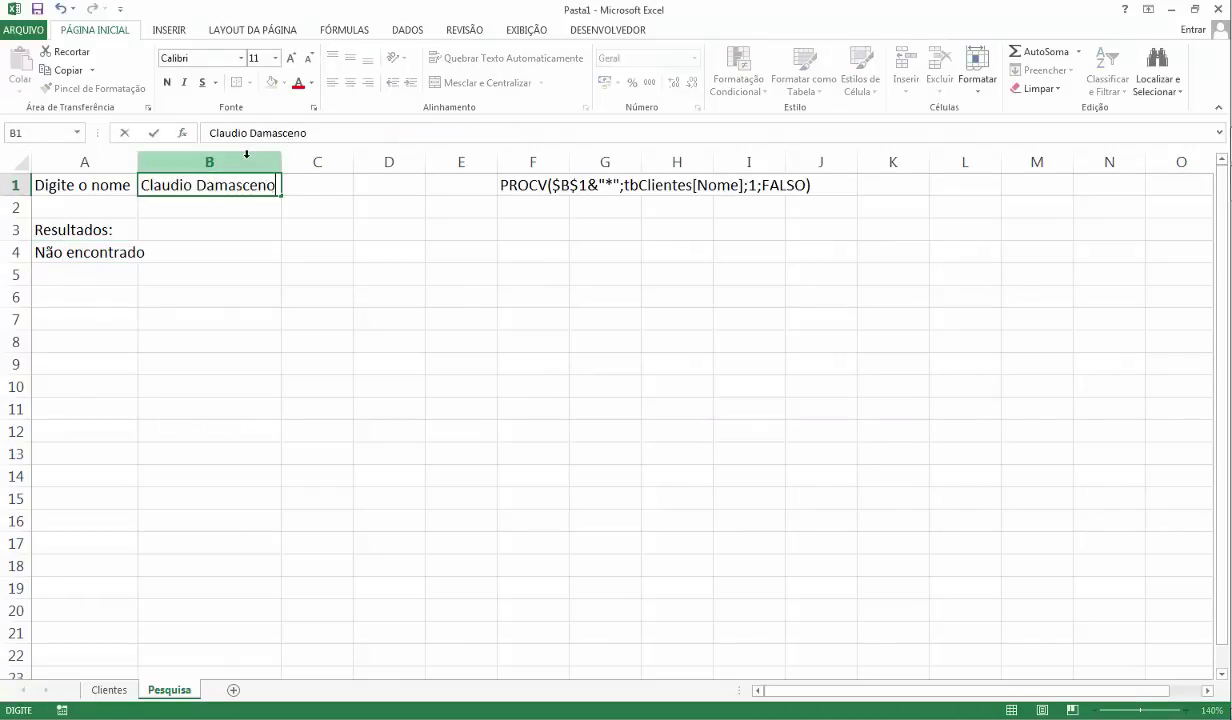
pyautogui.press('Return')
pyautogui.press('Return')
pyautogui.press('Return')
pyautogui.press('Left')
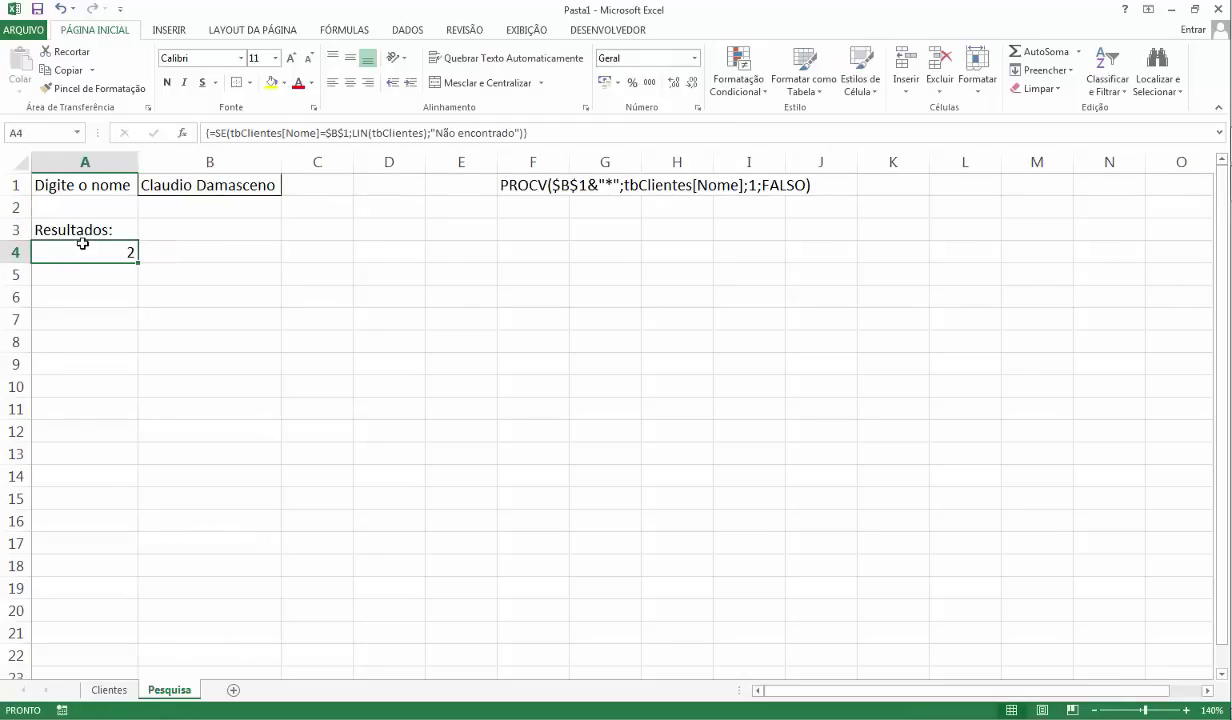
# Examine the array SE formula in A4 and its evaluated arguments for the first client's name, keeping it an array formula.
pyautogui.click(250, 184)
pyautogui.click(80, 253)
pyautogui.doubleClick(103, 255)
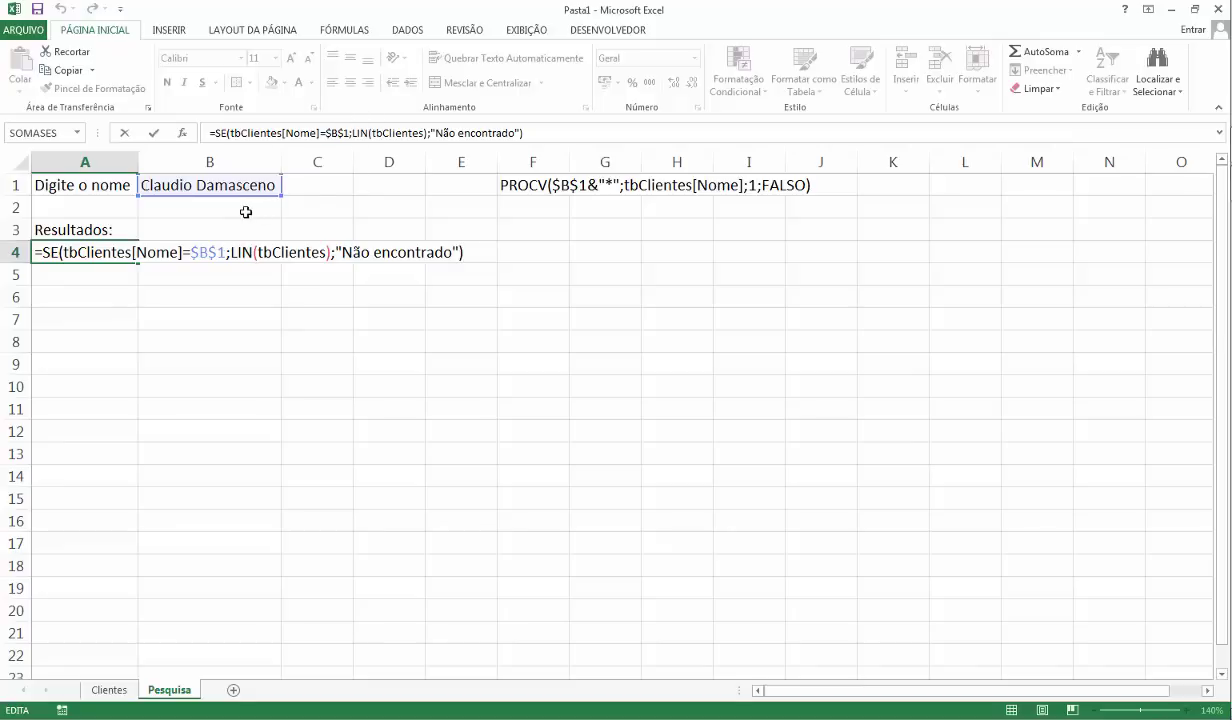
pyautogui.click(55, 252)
pyautogui.click(43, 252)
pyautogui.click(182, 132)
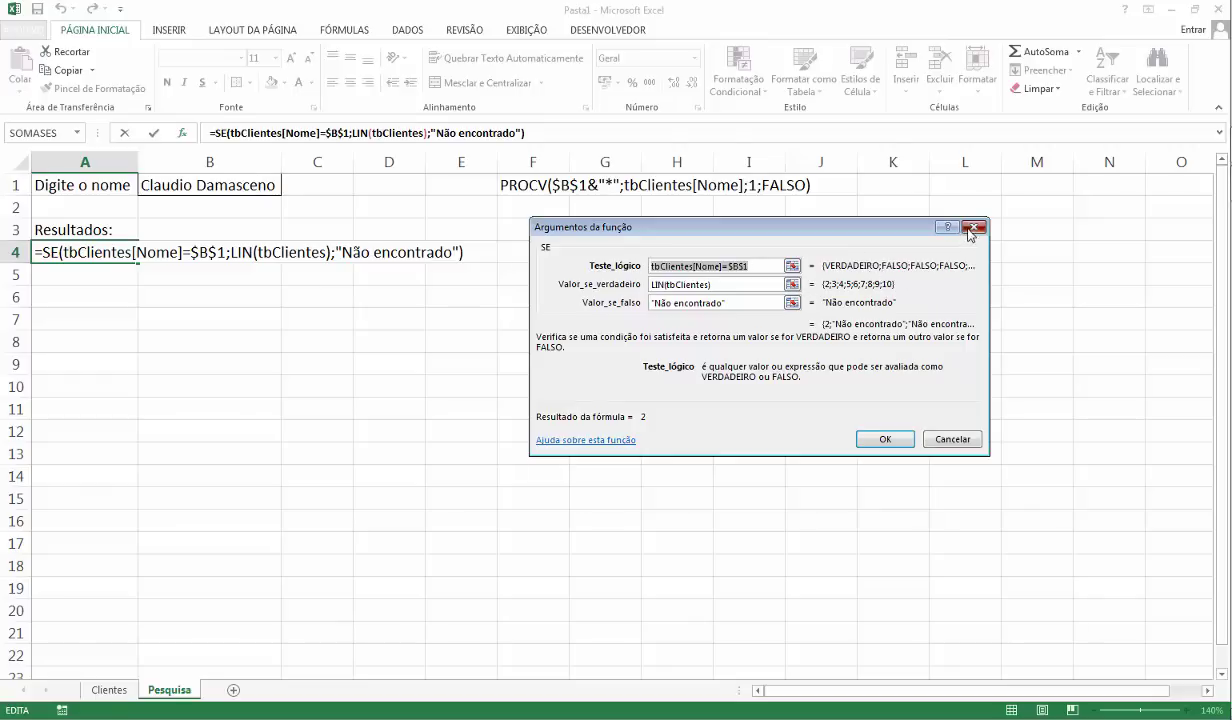
pyautogui.hotkey('ctrl', 'shift', 'Return')
# Wrap the SE formula in A4 in a MENOR function by inserting MENOR( before SE.
pyautogui.doubleClick(110, 253)
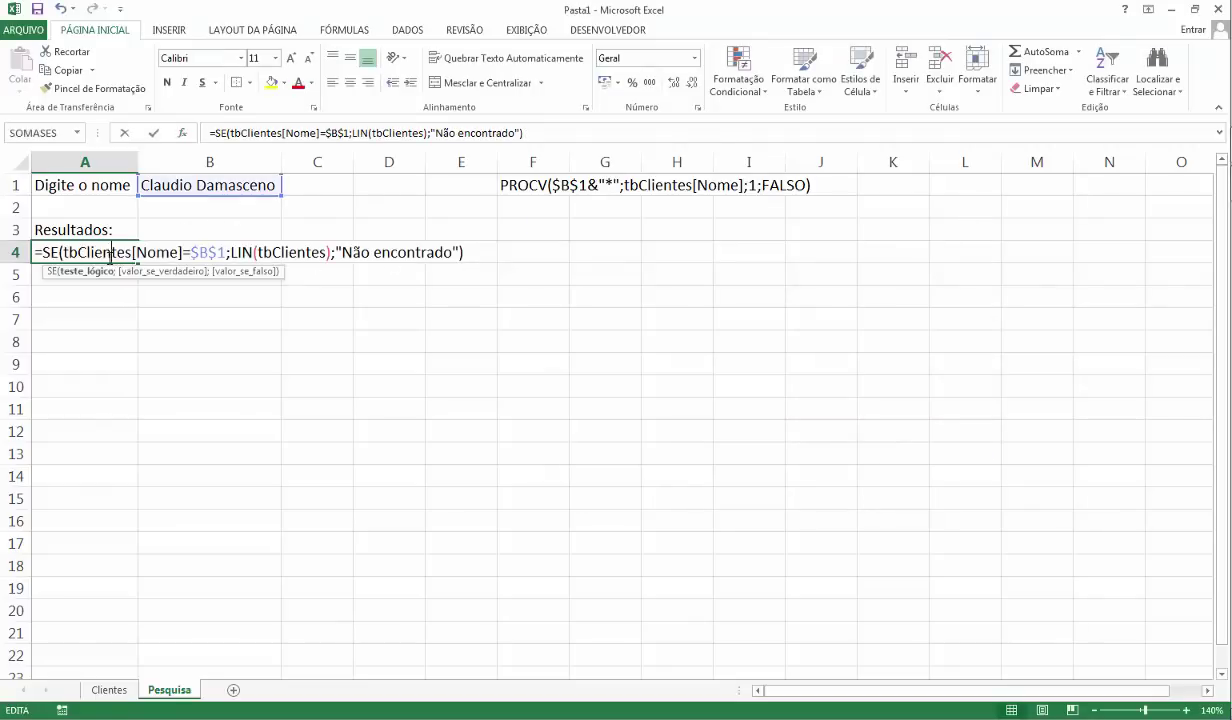
pyautogui.click(46, 252)
pyautogui.write('Meno')
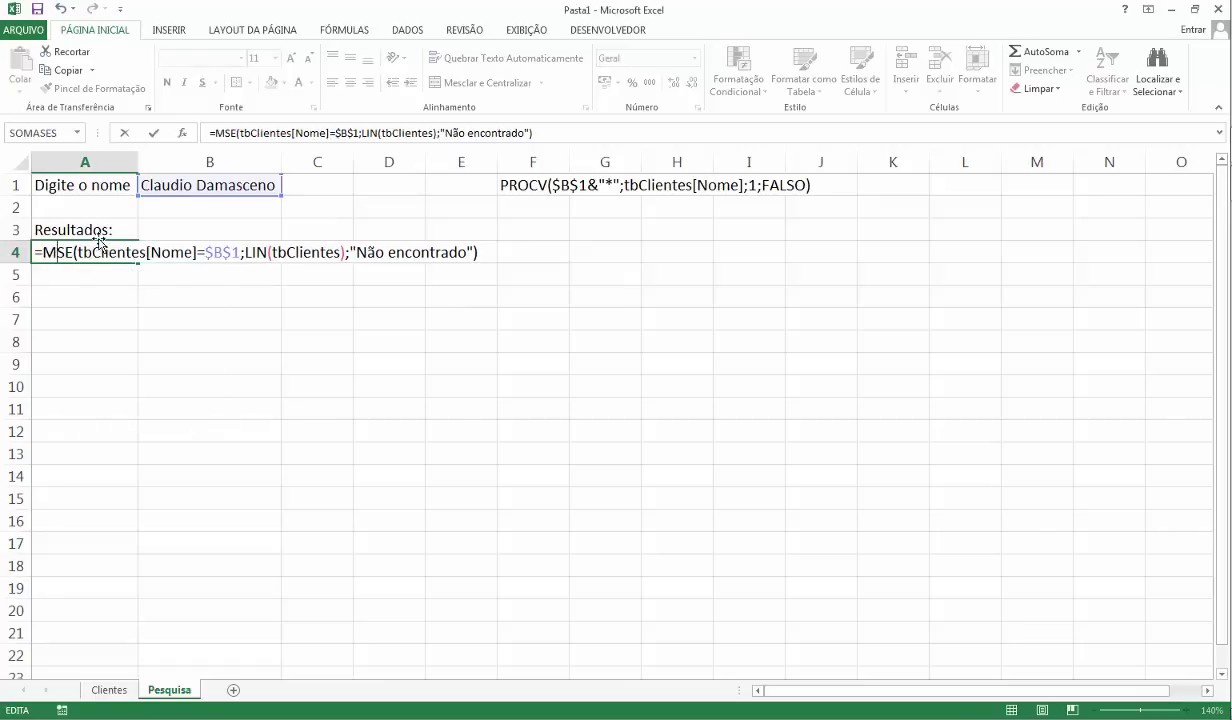
pyautogui.press('BackSpace')
pyautogui.press('BackSpace')
pyautogui.press('BackSpace')
pyautogui.press('BackSpace')
pyautogui.write('MENOR')
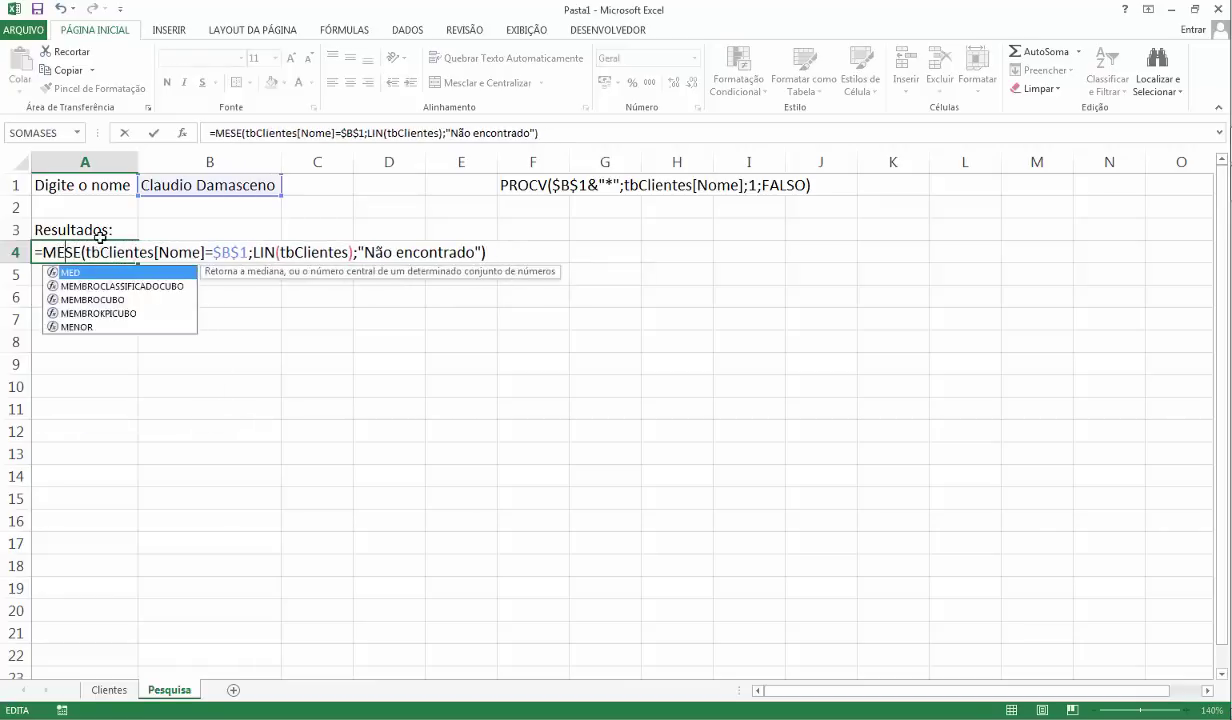
pyautogui.write('(')
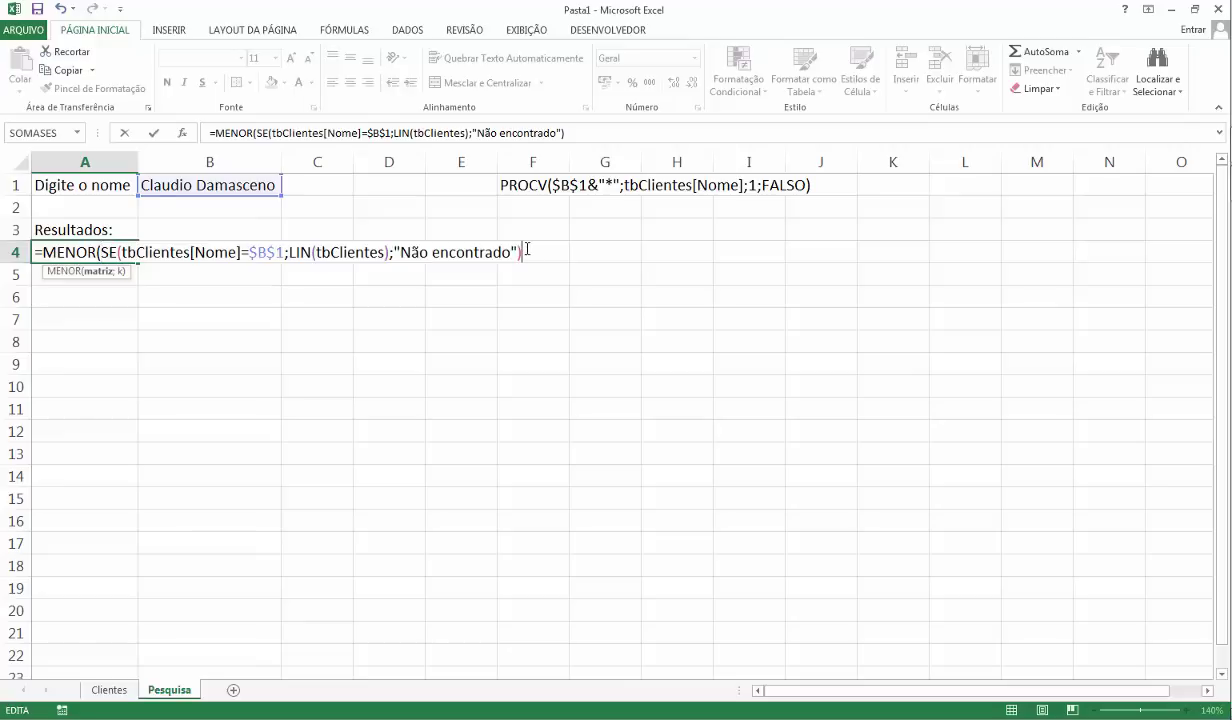
# Complete MENOR in A4 with 1 as its k argument and enter it as an array formula.
pyautogui.write(';1)')
pyautogui.press('Return')
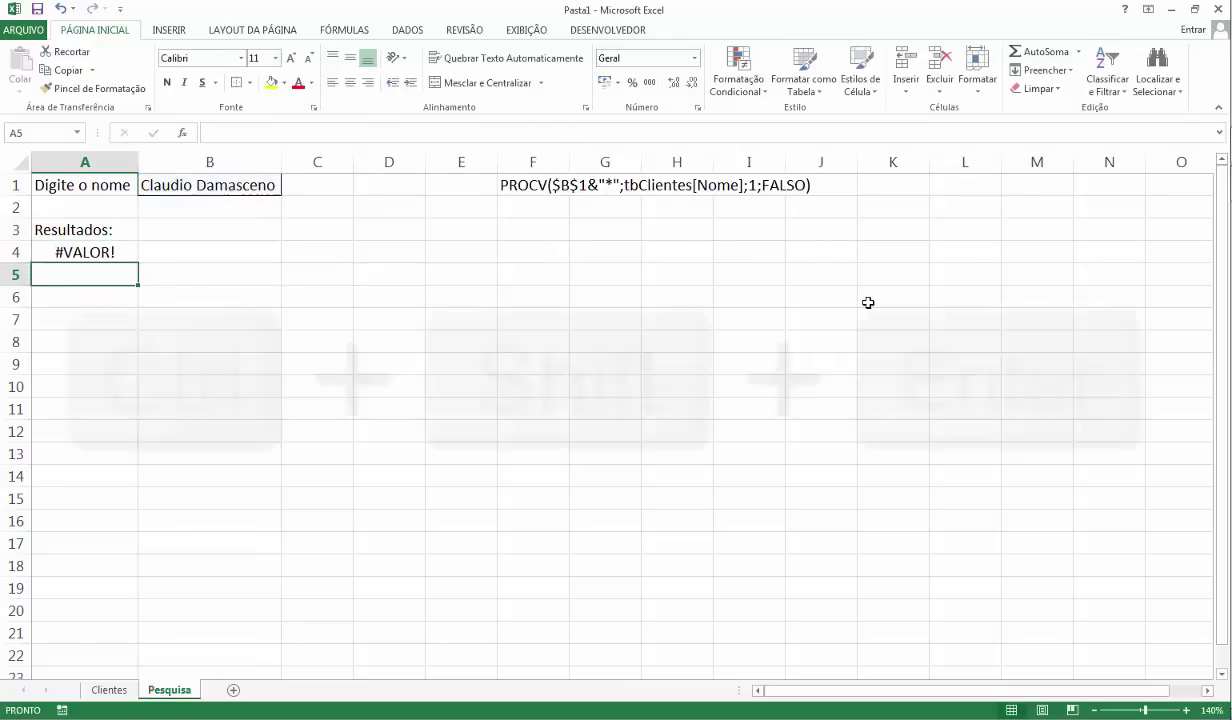
pyautogui.press('Up')
pyautogui.press('F2')
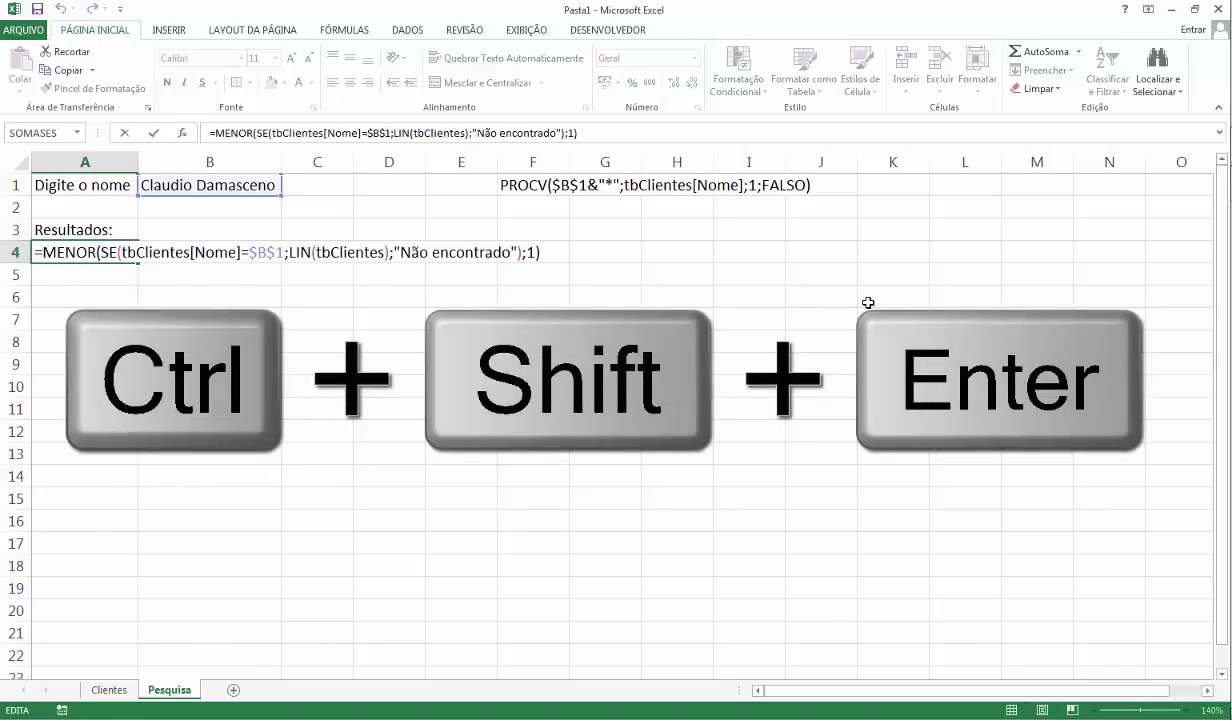
pyautogui.hotkey('ctrl', 'shift', 'Return')
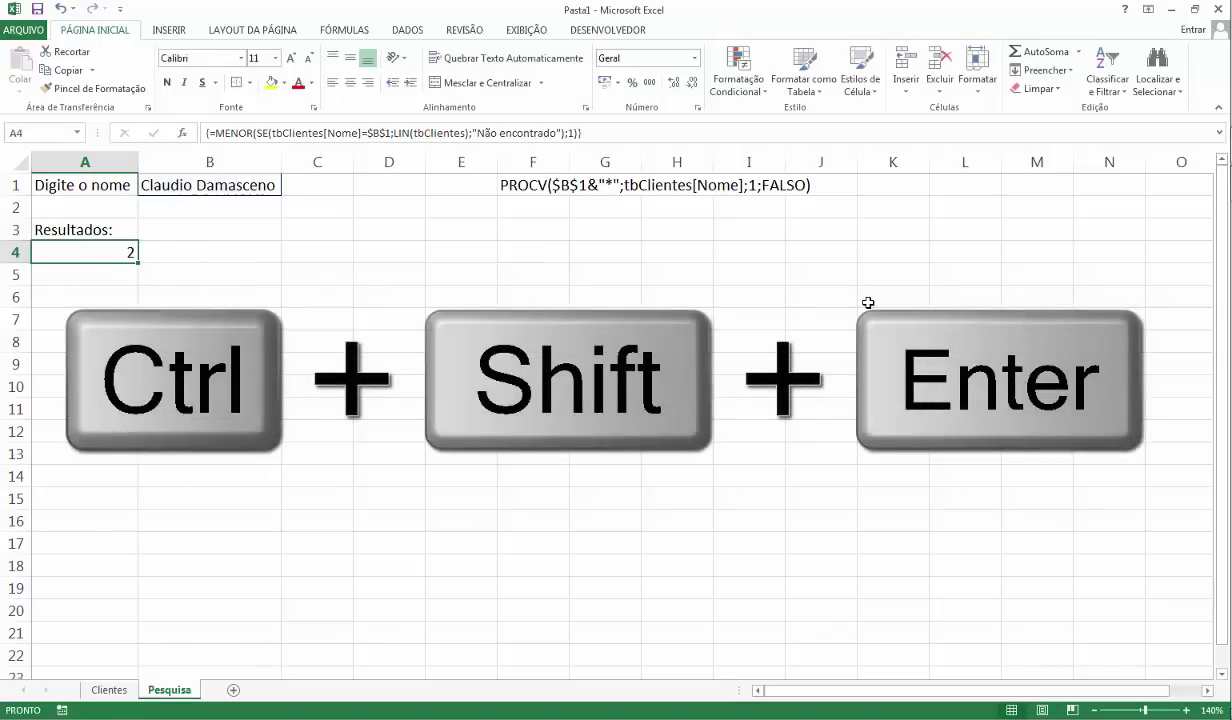
# Test the MENOR formula by entering the name of the client in sheet row 3 in B1.
pyautogui.press('Up')
pyautogui.press('Up')
pyautogui.press('Up')
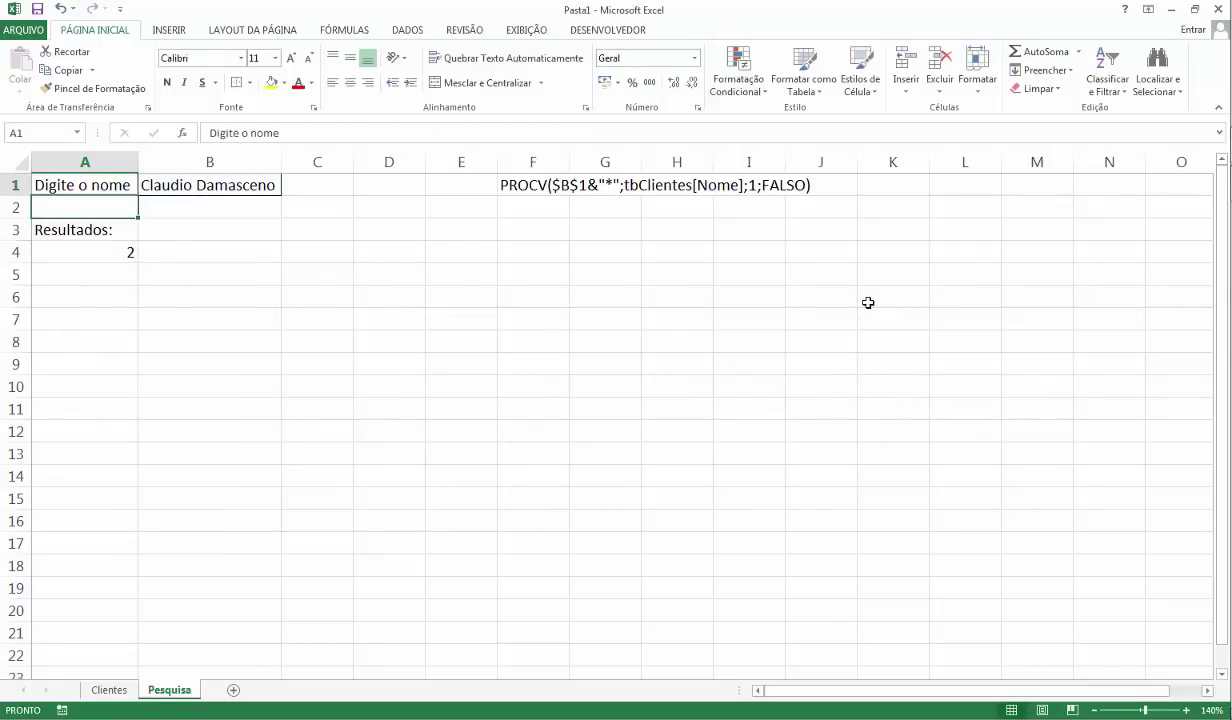
pyautogui.press('Right')
pyautogui.write('Ana ')
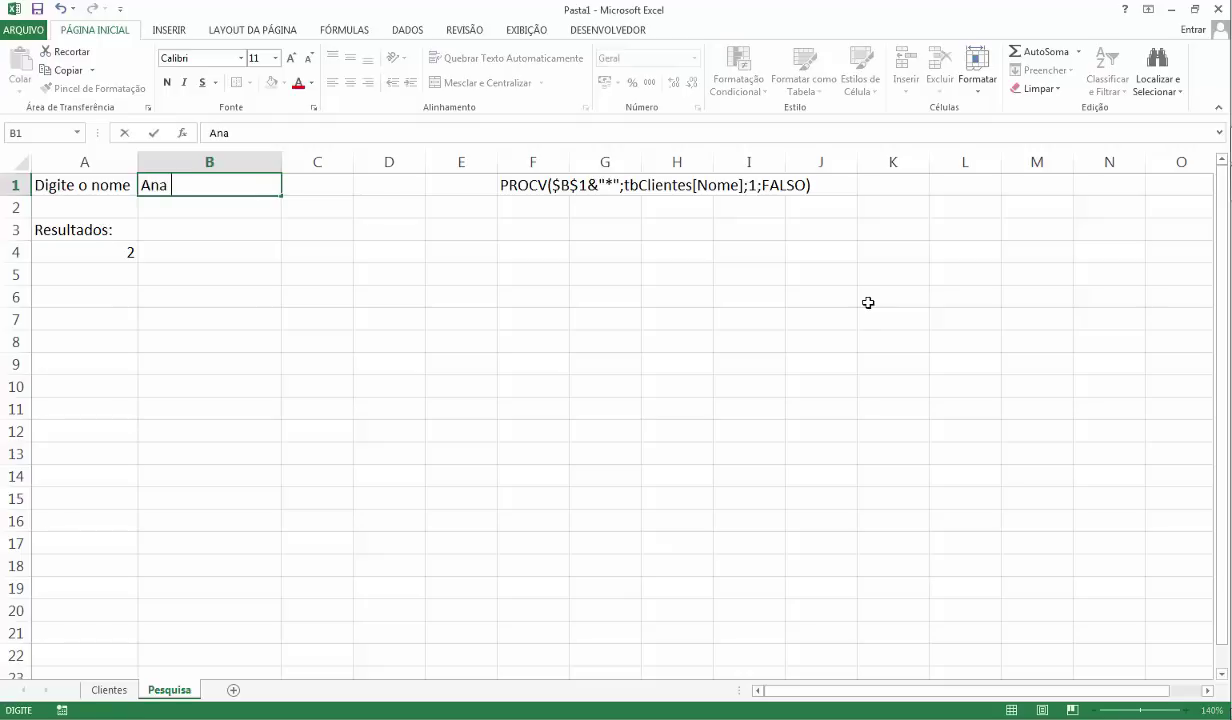
pyautogui.write('Maria')
pyautogui.press('Return')
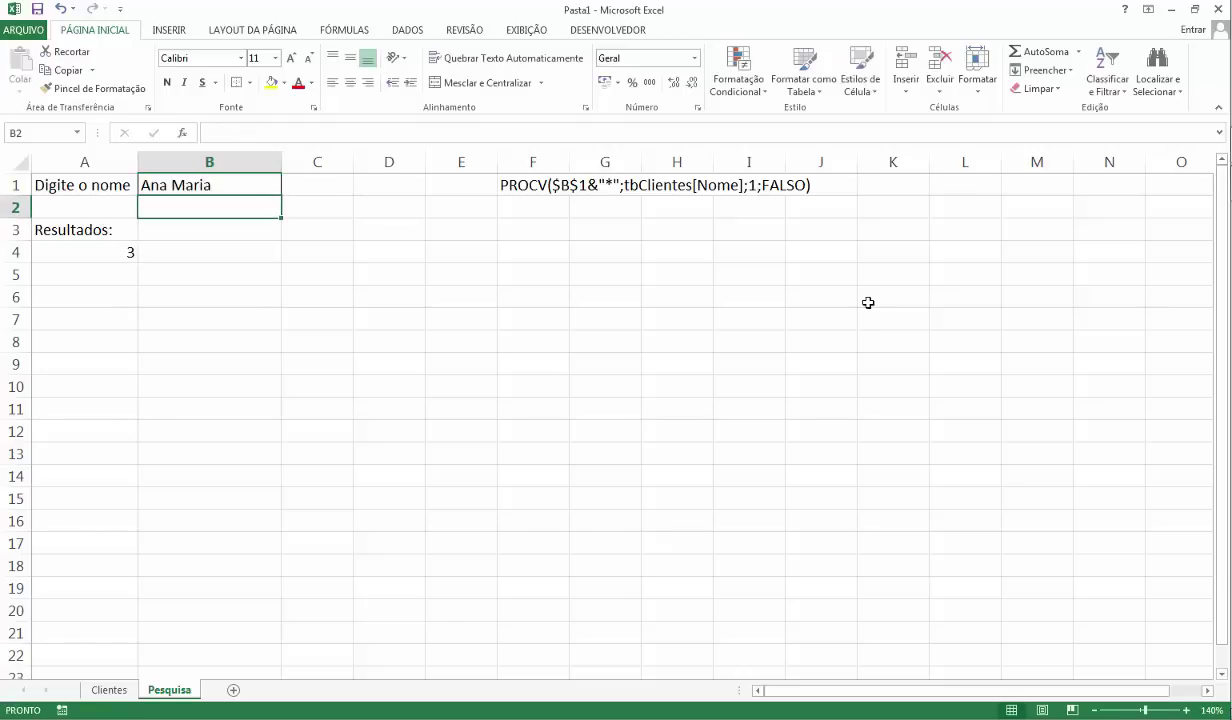
# Replace the second given name in B1 to search for the client in sheet row 9.
pyautogui.press('Up')
pyautogui.press('F2')
pyautogui.hotkey('shift', 'Left')
pyautogui.hotkey('shift', 'Left')
pyautogui.hotkey('shift', 'Left')
pyautogui.hotkey('shift', 'Left')
pyautogui.hotkey('shift', 'Left')
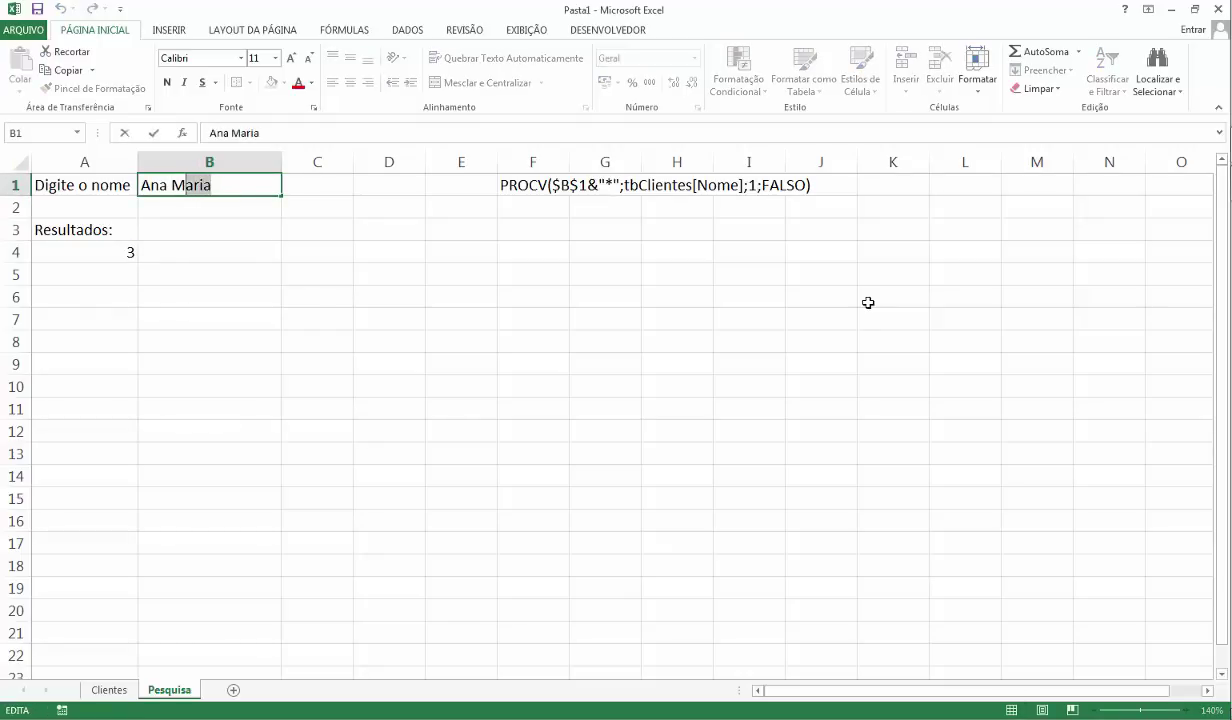
pyautogui.write('Laura')
pyautogui.press('Return')
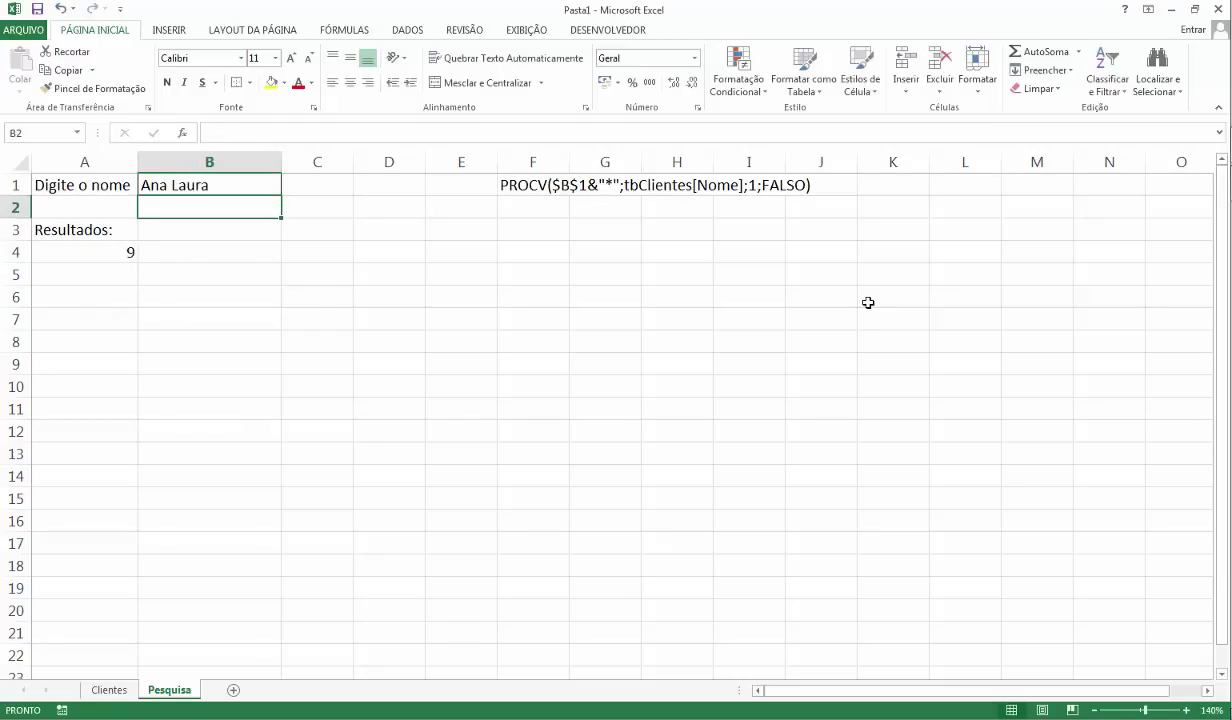
# Replace the search name in B1 with the name of the client in sheet row 7.
pyautogui.press('Up')
pyautogui.write('J')
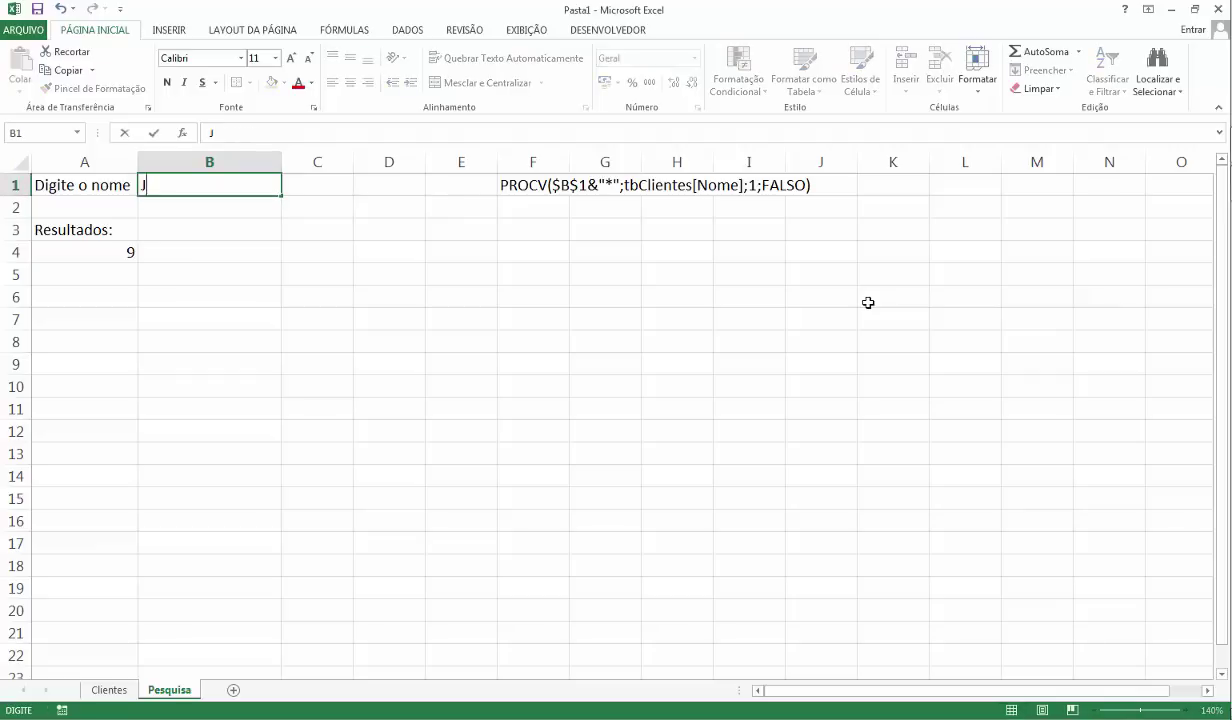
pyautogui.write('oão Paulo')
pyautogui.press('Return')
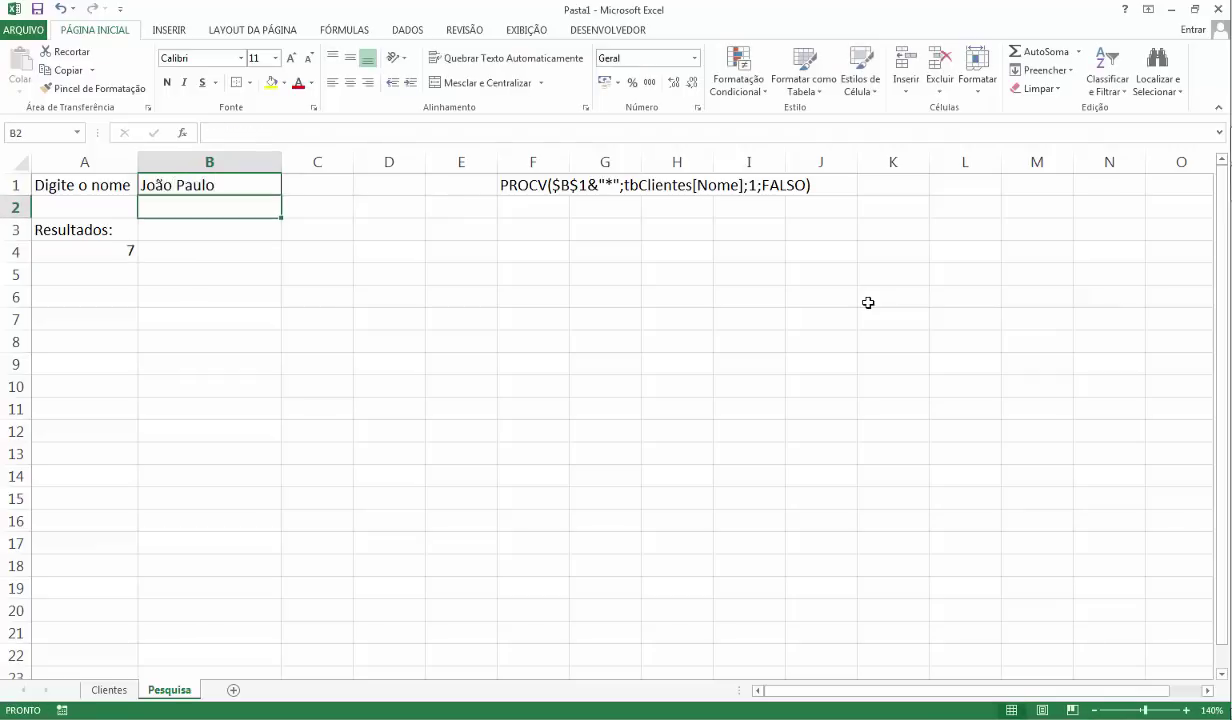
# Examine the k argument of the MENOR formula in A4, keeping the formula entered as an array.
pyautogui.press('Left')
pyautogui.press('Down')
pyautogui.press('Down')
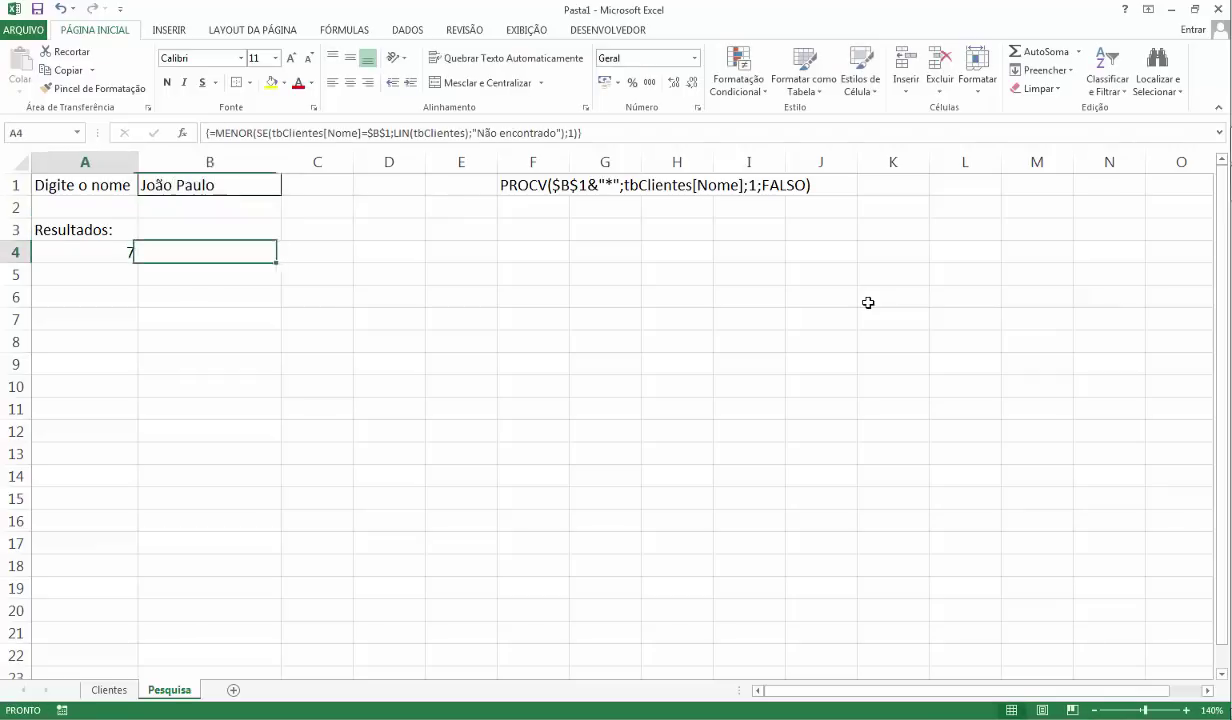
pyautogui.press('F2')
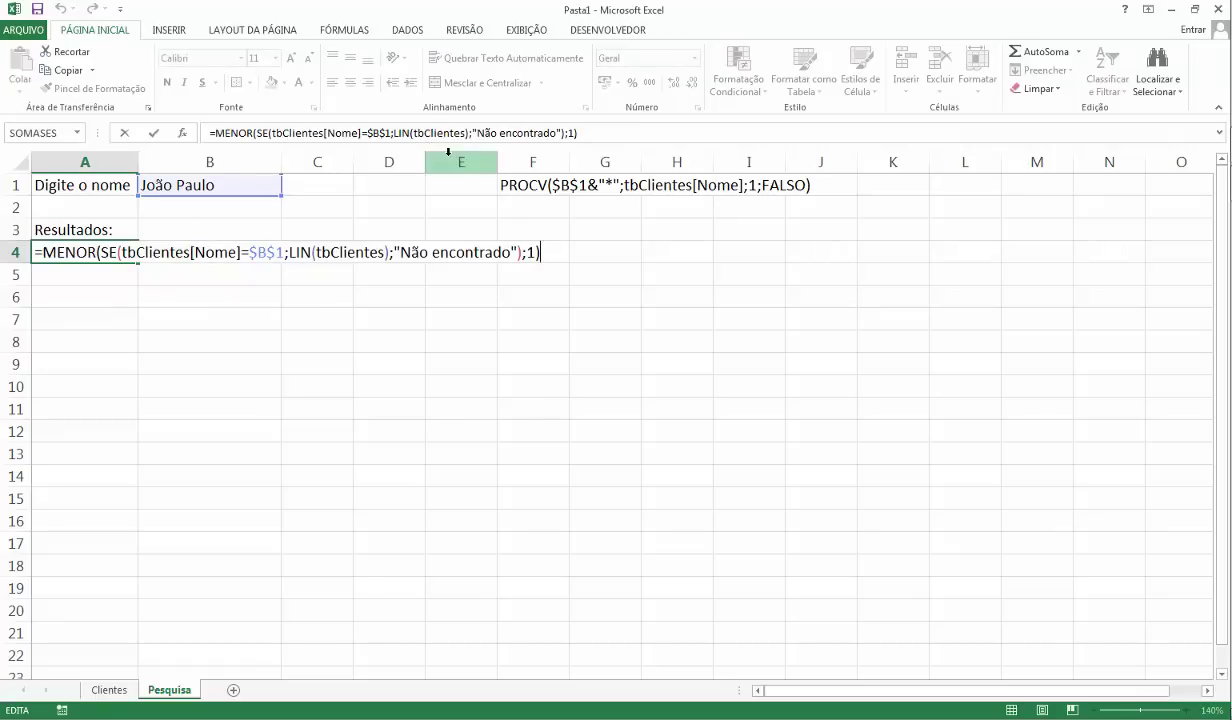
pyautogui.click(530, 252)
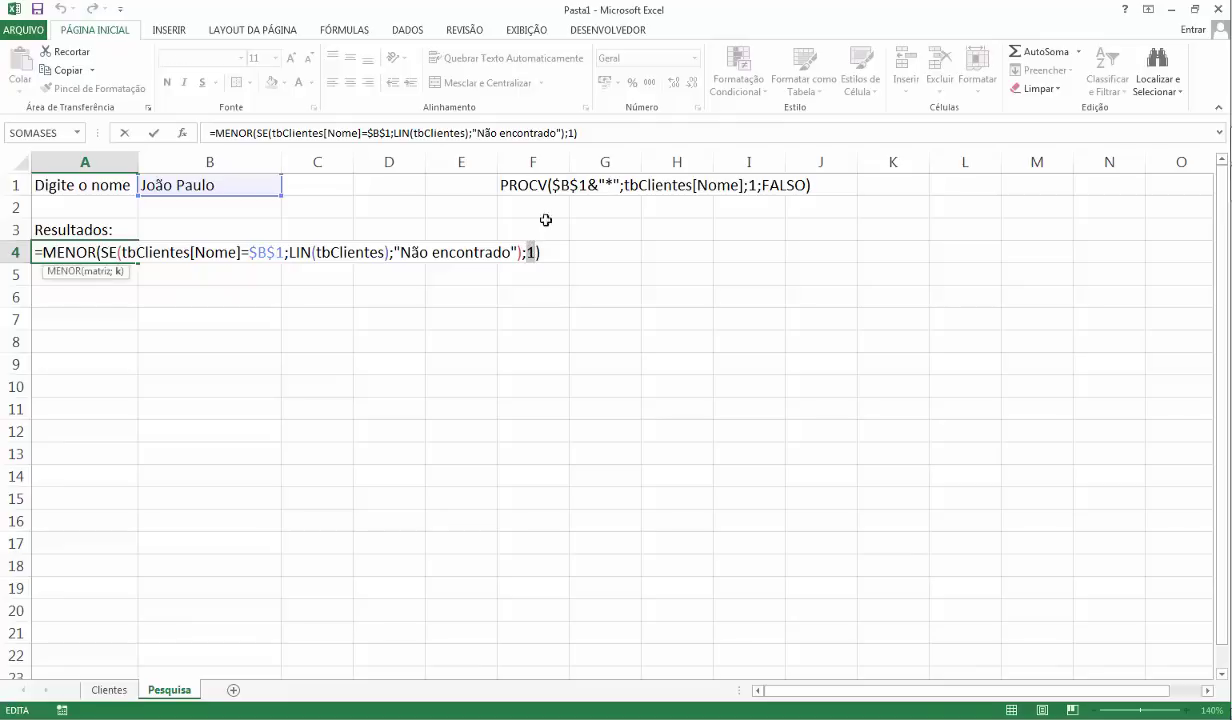
pyautogui.hotkey('ctrl', 'shift', 'Return')
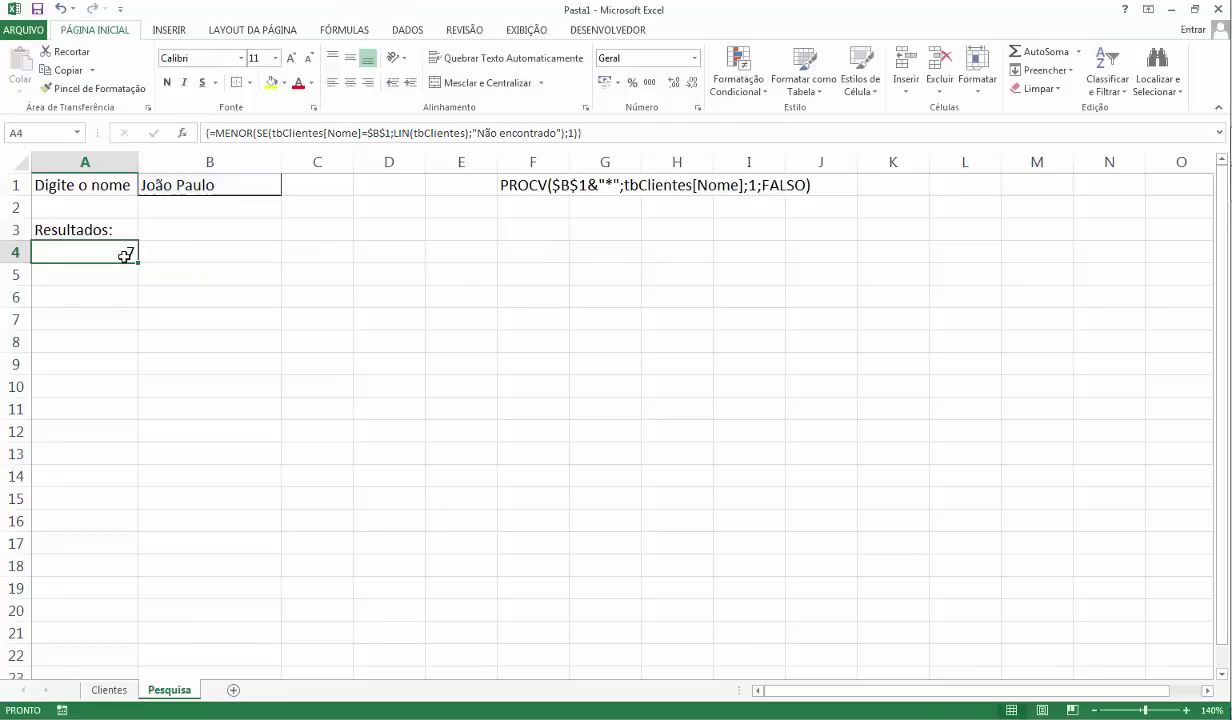
# Copy the array formula from A4 down to A5 and compare the two cells.
pyautogui.moveTo(141, 261)
pyautogui.mouseDown()
pyautogui.moveTo(143, 289)
pyautogui.moveTo(129, 255)
pyautogui.moveTo(131, 272)
pyautogui.mouseUp()
pyautogui.click(131, 273)
pyautogui.click(129, 255)
pyautogui.click(129, 276)
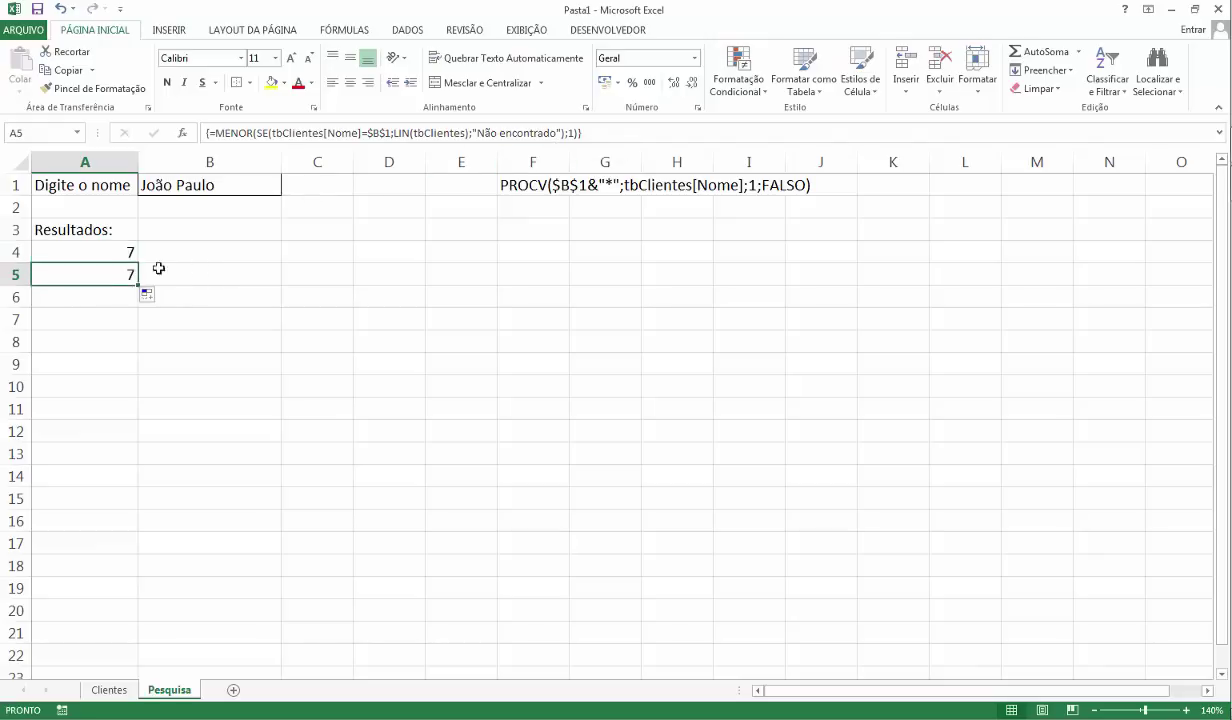
pyautogui.click(124, 255)
pyautogui.click(118, 268)
pyautogui.click(124, 257)
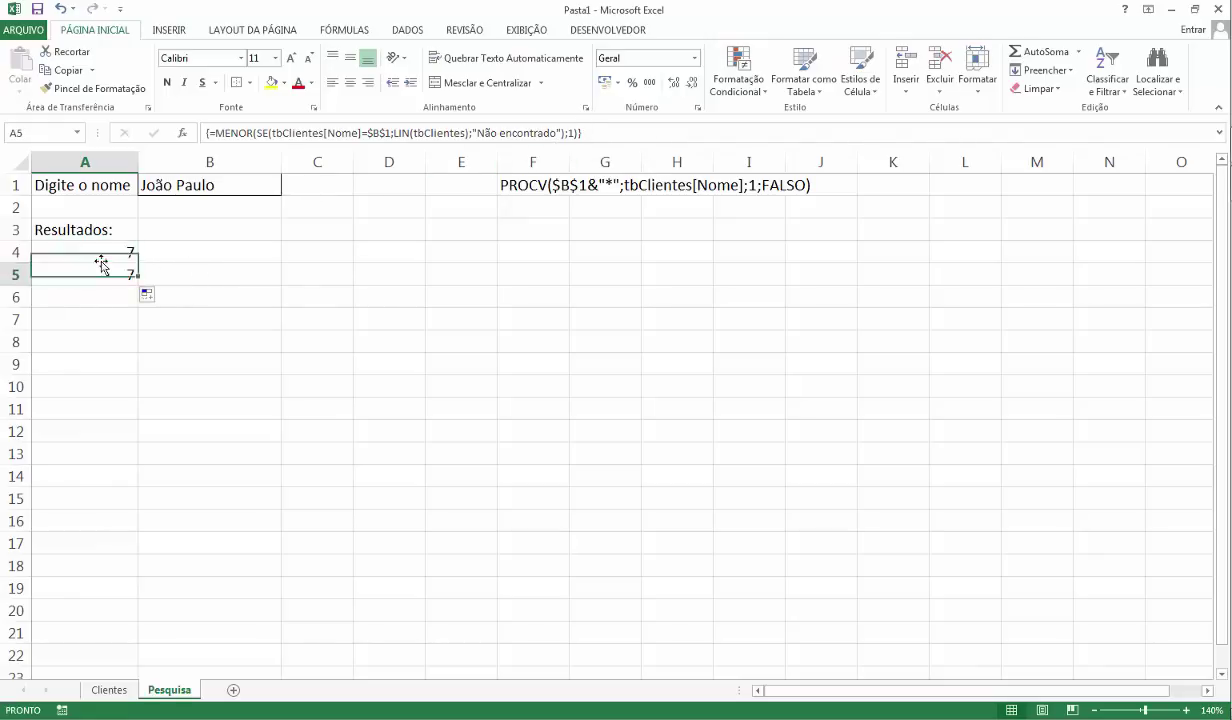
# Replace the k argument of the MENOR formula in A4 with LIN(A1) and enter it as an array formula.
pyautogui.press('F2')
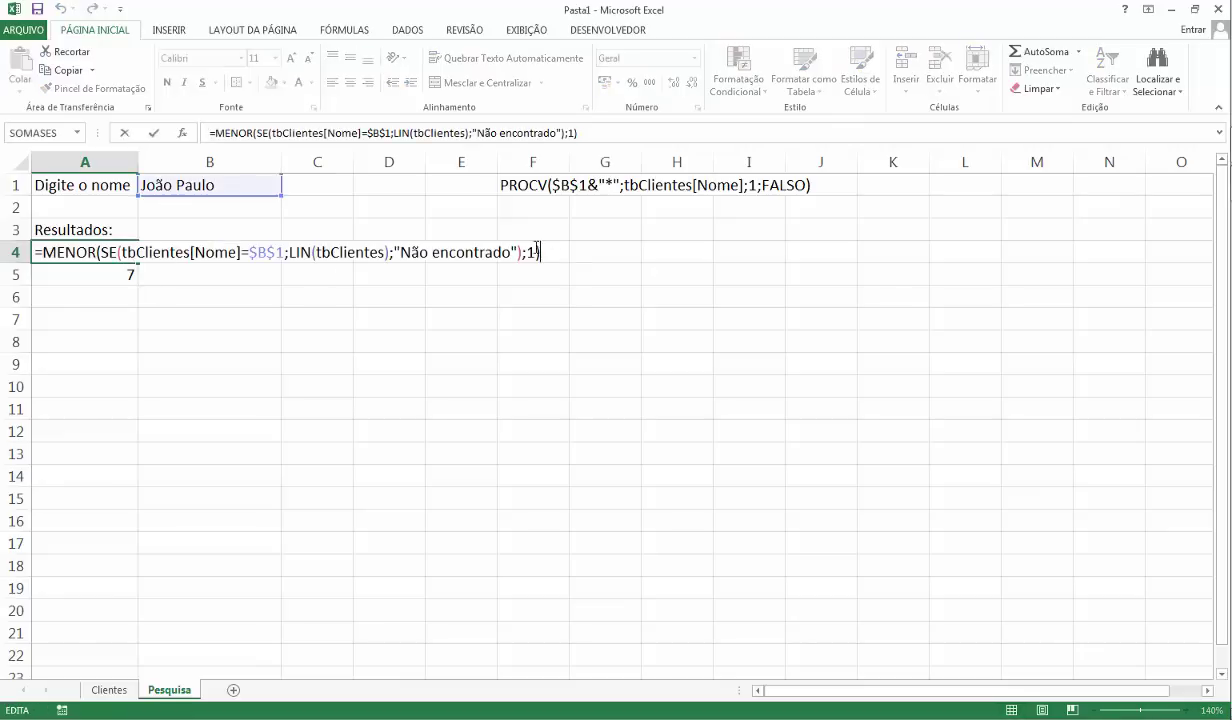
pyautogui.press('Left')
pyautogui.press('BackSpace')
pyautogui.write('lin')
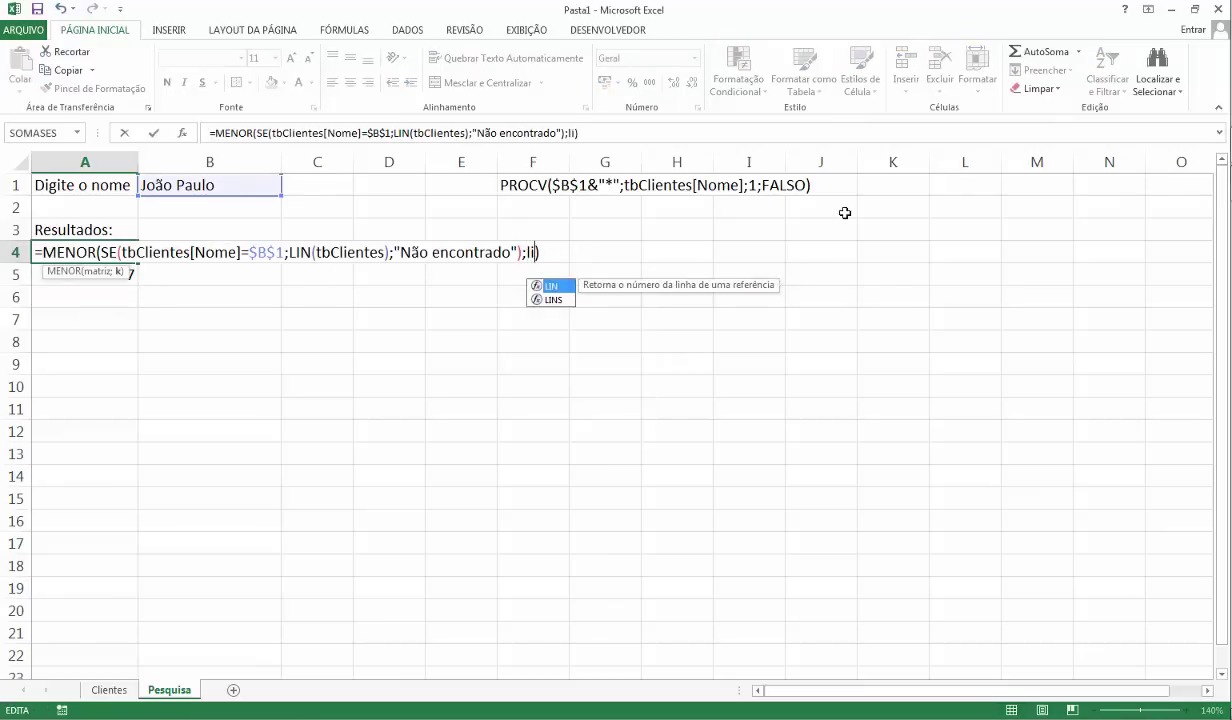
pyautogui.press('BackSpace')
pyautogui.press('BackSpace')
pyautogui.press('BackSpace')
pyautogui.write('LIN(A1')
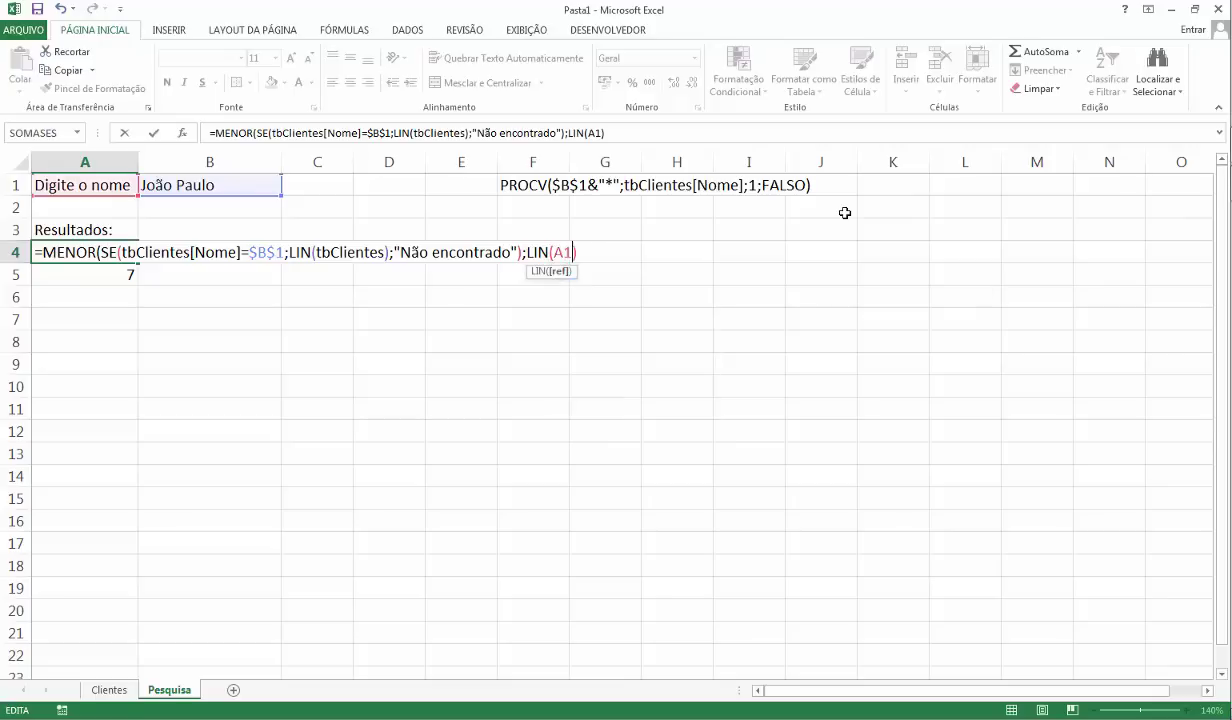
pyautogui.write(')')
pyautogui.press('Return')
pyautogui.press('Up')
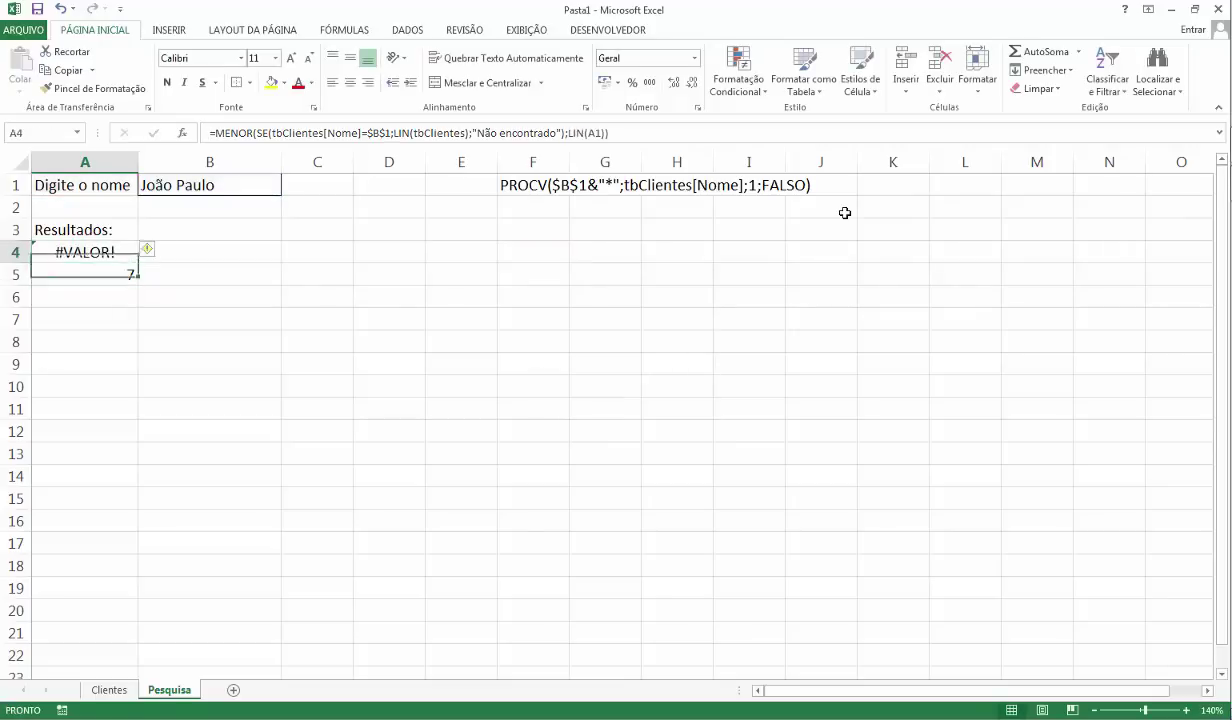
pyautogui.press('F2')
pyautogui.hotkey('ctrl', 'shift', 'Return')
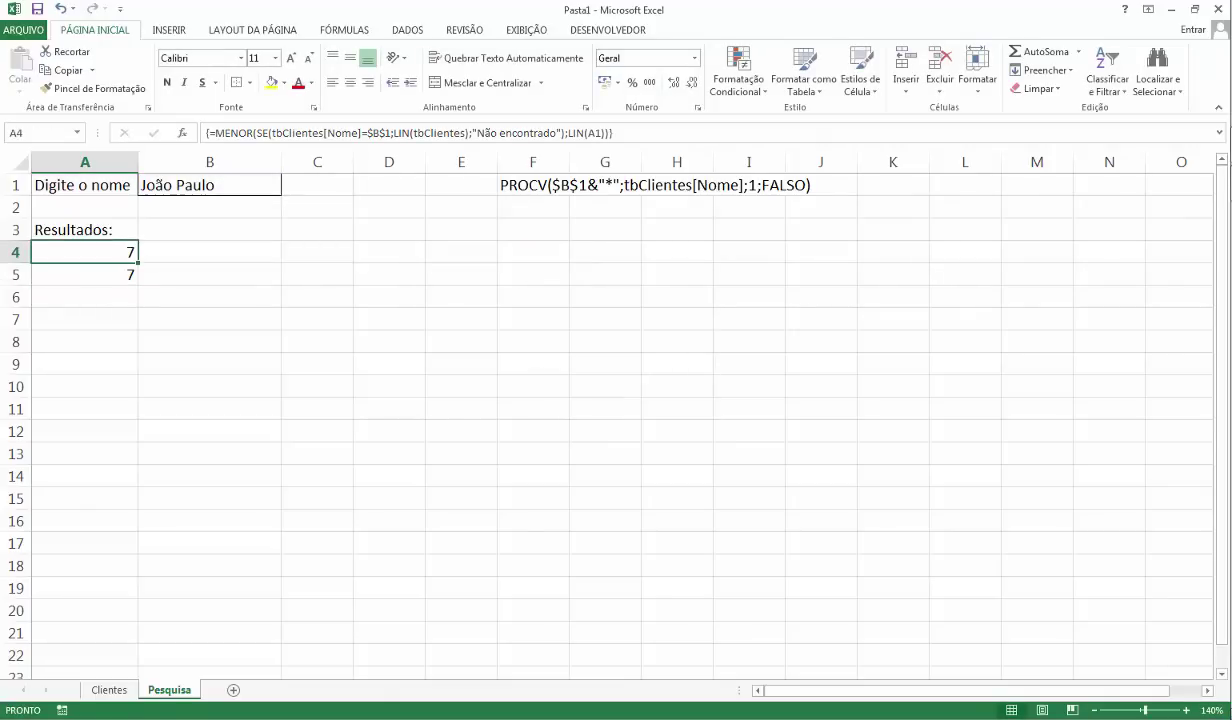
# Try filling the A4 formula down the rows below, check its relative LIN reference, and clear the copies.
pyautogui.moveTo(136, 261); pyautogui.dragTo(132, 290)
pyautogui.click(119, 270)
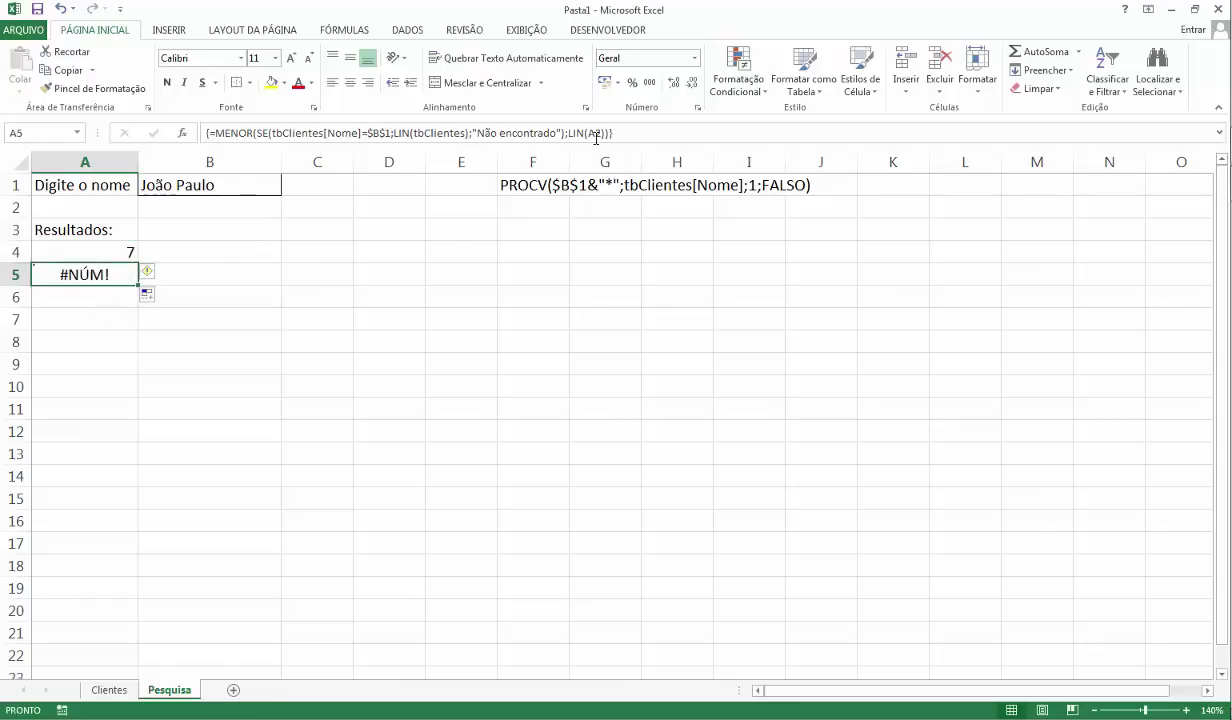
pyautogui.moveTo(138, 287); pyautogui.dragTo(127, 312)
pyautogui.click(121, 275)
pyautogui.press('Delete')
# Review the MENOR formula in A4, keeping it entered as an array formula.
pyautogui.click(101, 231)
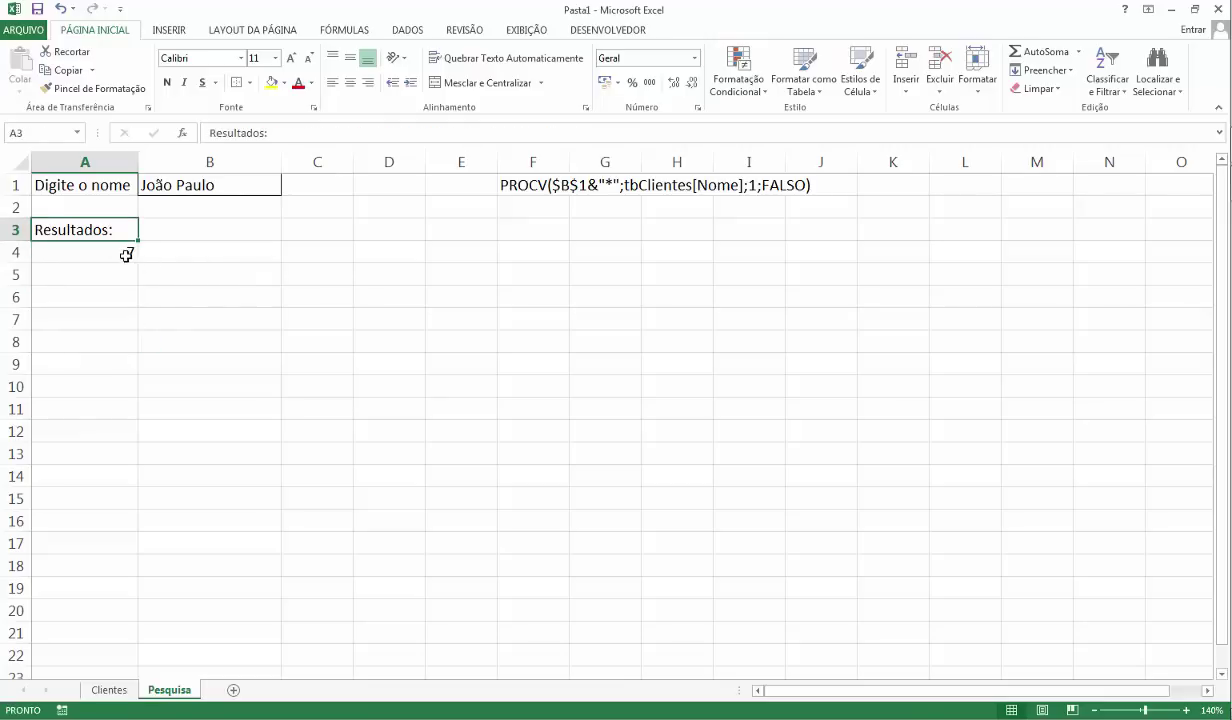
pyautogui.click(128, 254)
pyautogui.press('F2')
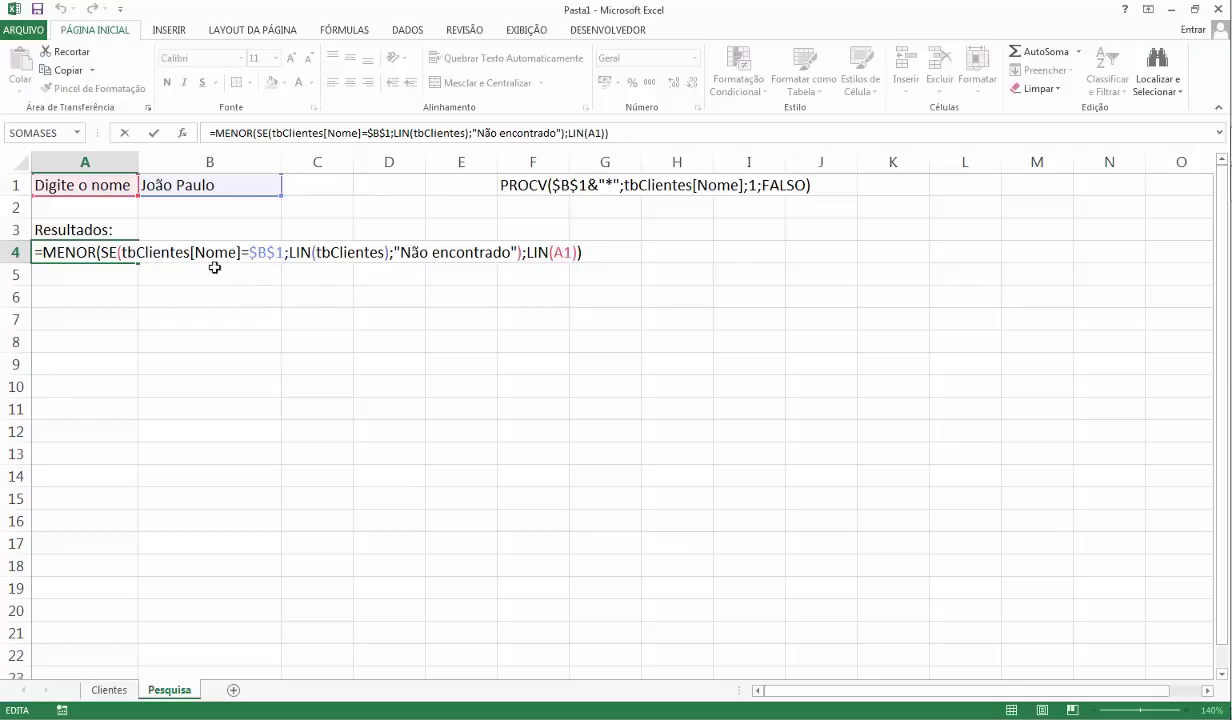
pyautogui.hotkey('ctrl', 'shift', 'Return')
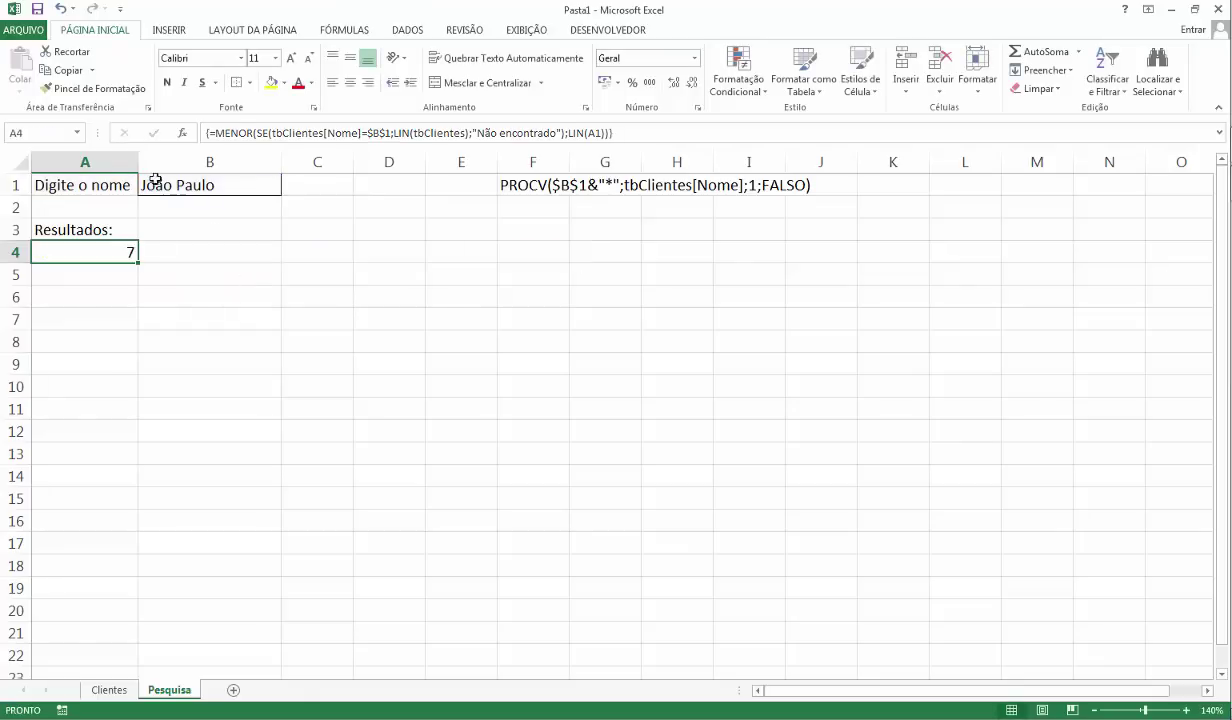
# Test the exact-match search by entering the partial name "Cla" in B1.
pyautogui.click(150, 183)
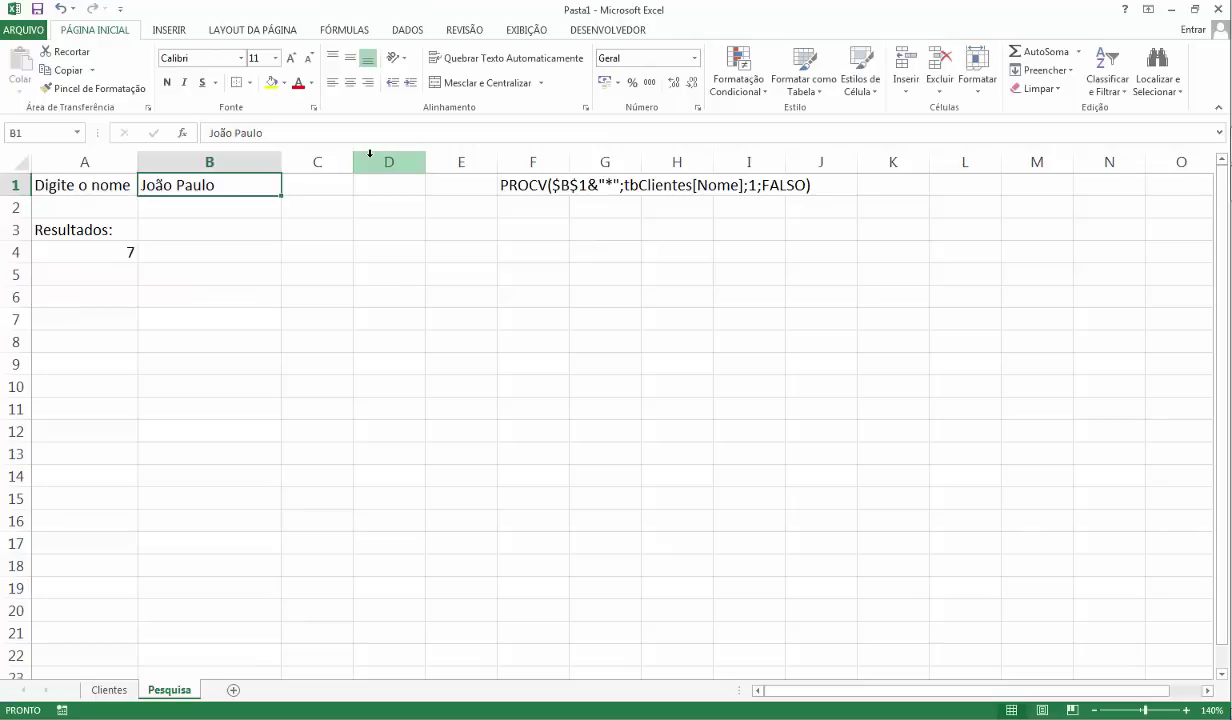
pyautogui.write('cL')
pyautogui.write('la')
pyautogui.press('Return')
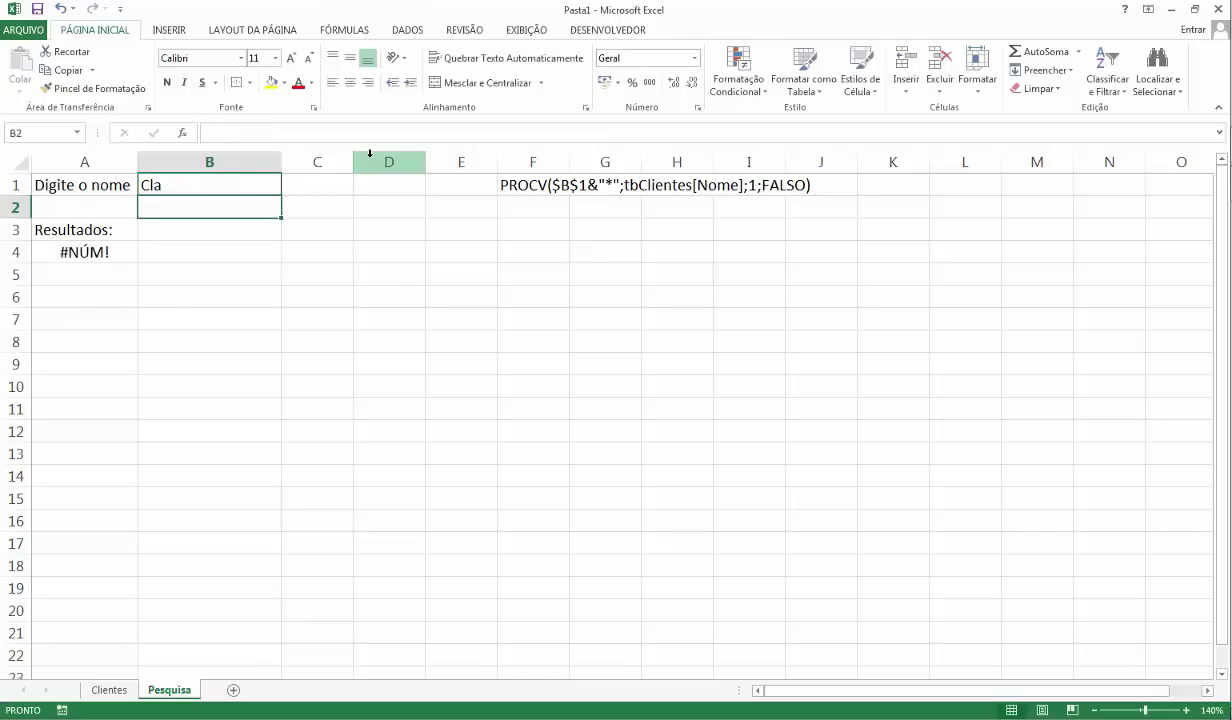
# In the A4 formula, start a new line after SE( and insert ESQUERDA( before tbClientes[Nome].
pyautogui.press('Down')
pyautogui.press('Down')
pyautogui.press('Left')
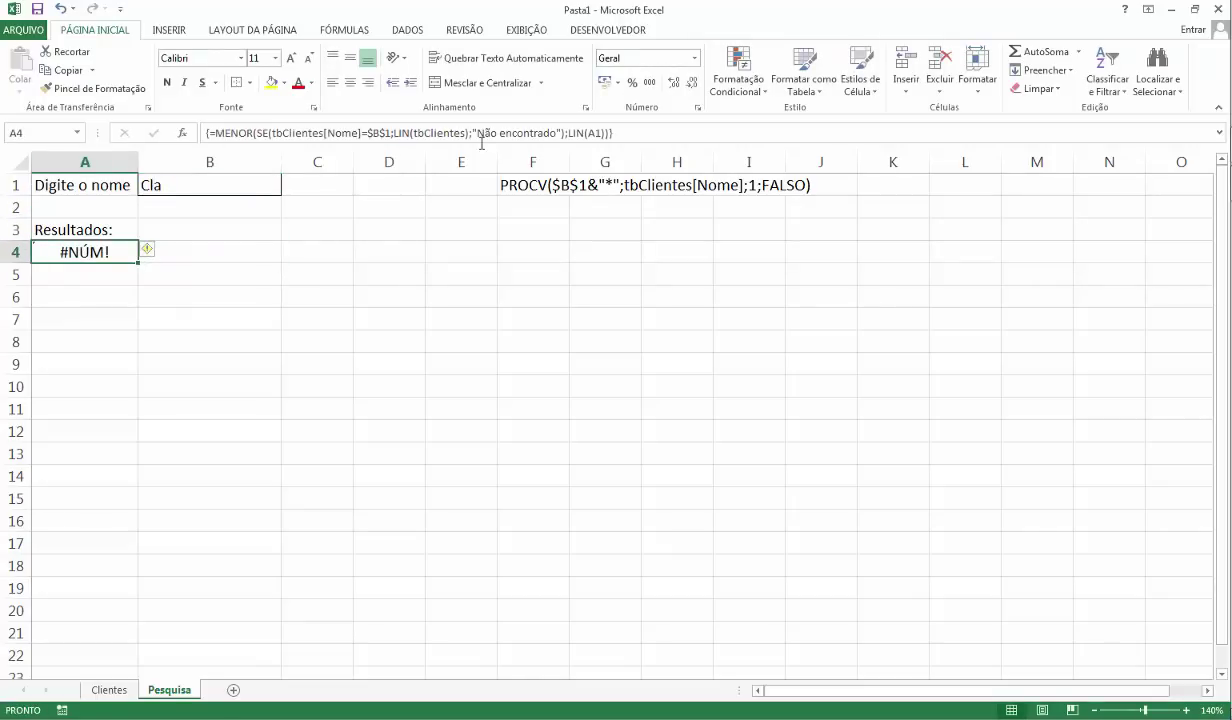
pyautogui.press('F2')
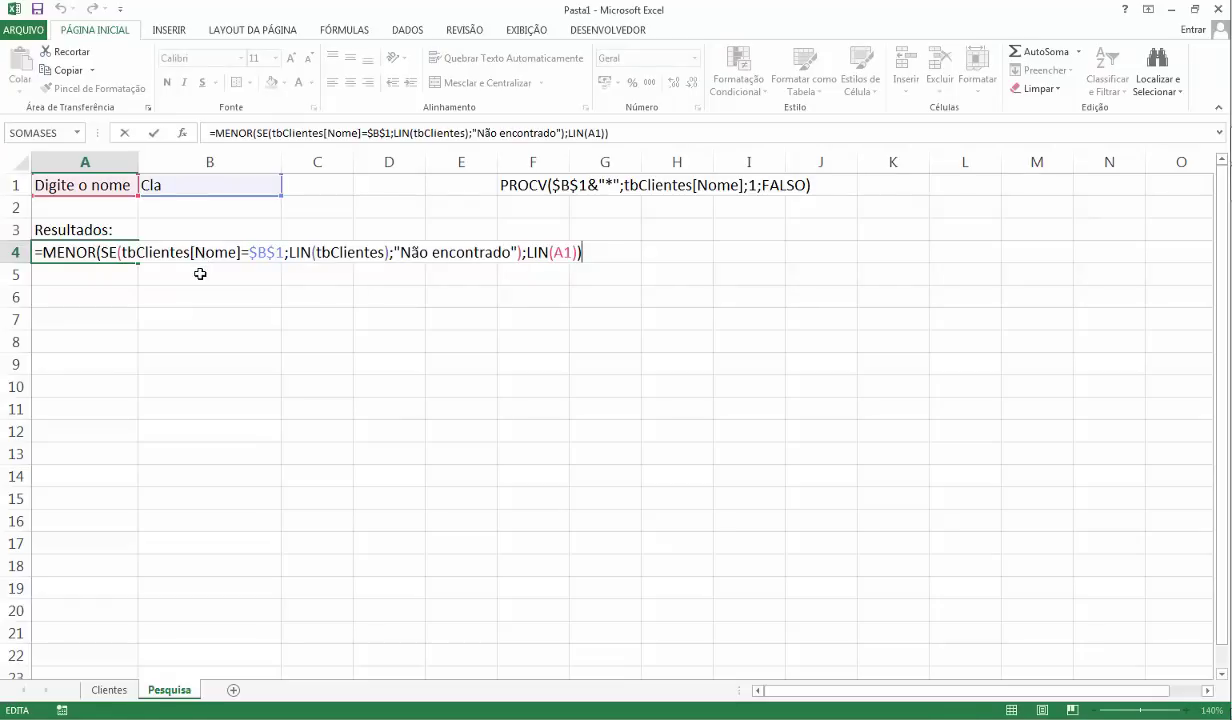
pyautogui.click(128, 252)
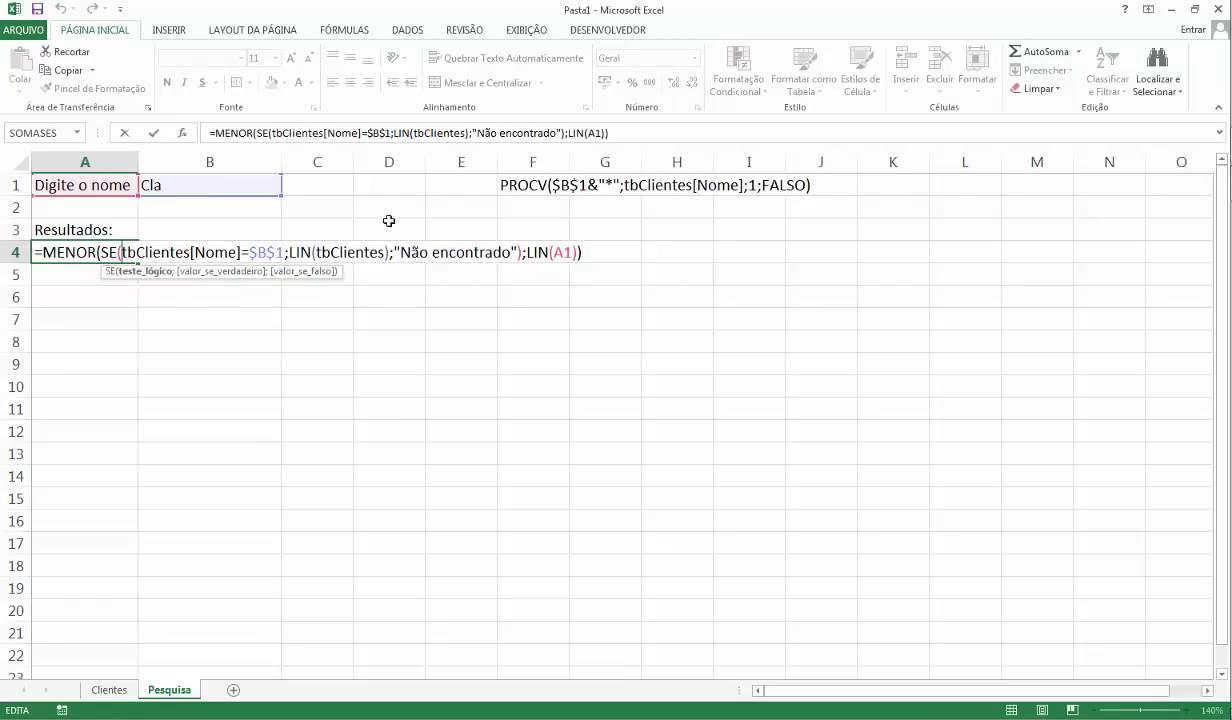
pyautogui.hotkey('alt', 'Return')
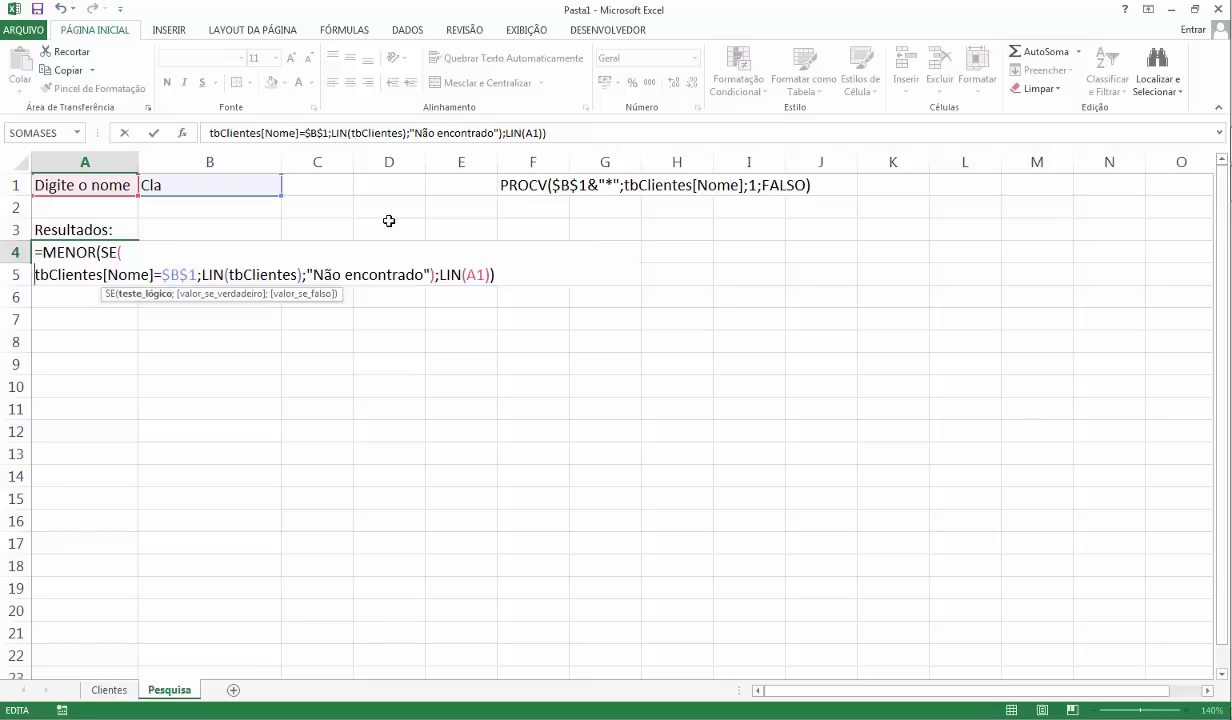
pyautogui.write('E')
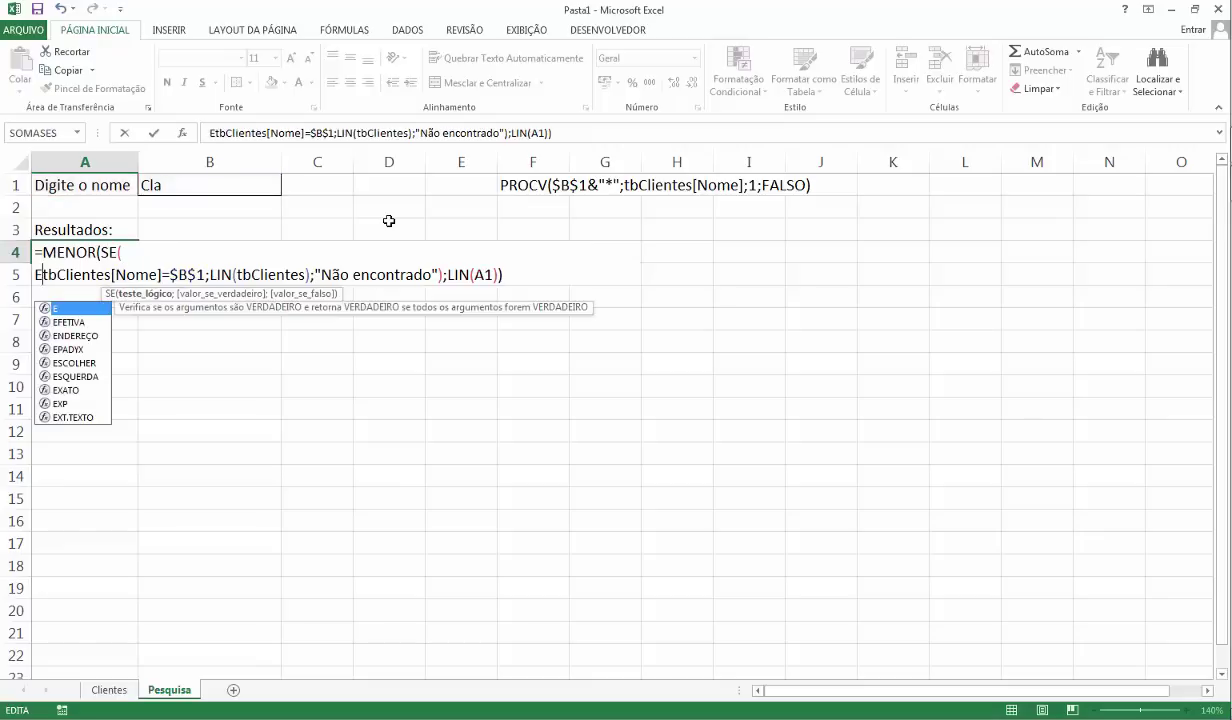
pyautogui.write('SQUERDA')
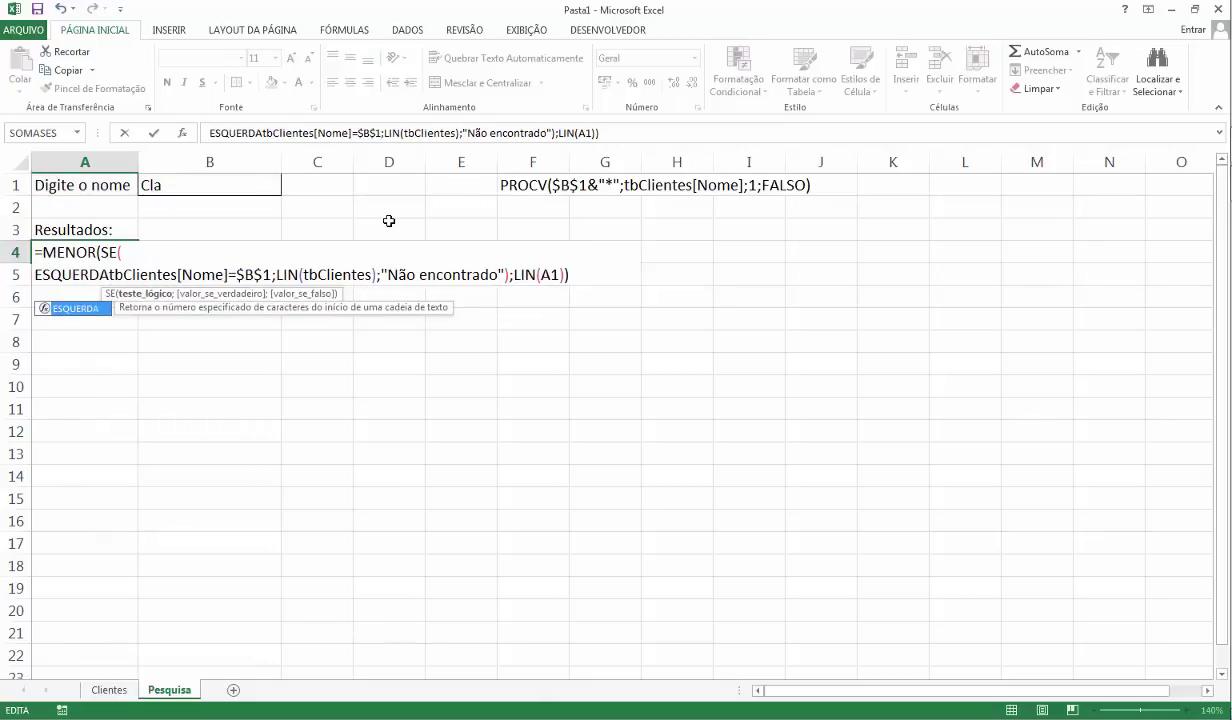
pyautogui.write('(')
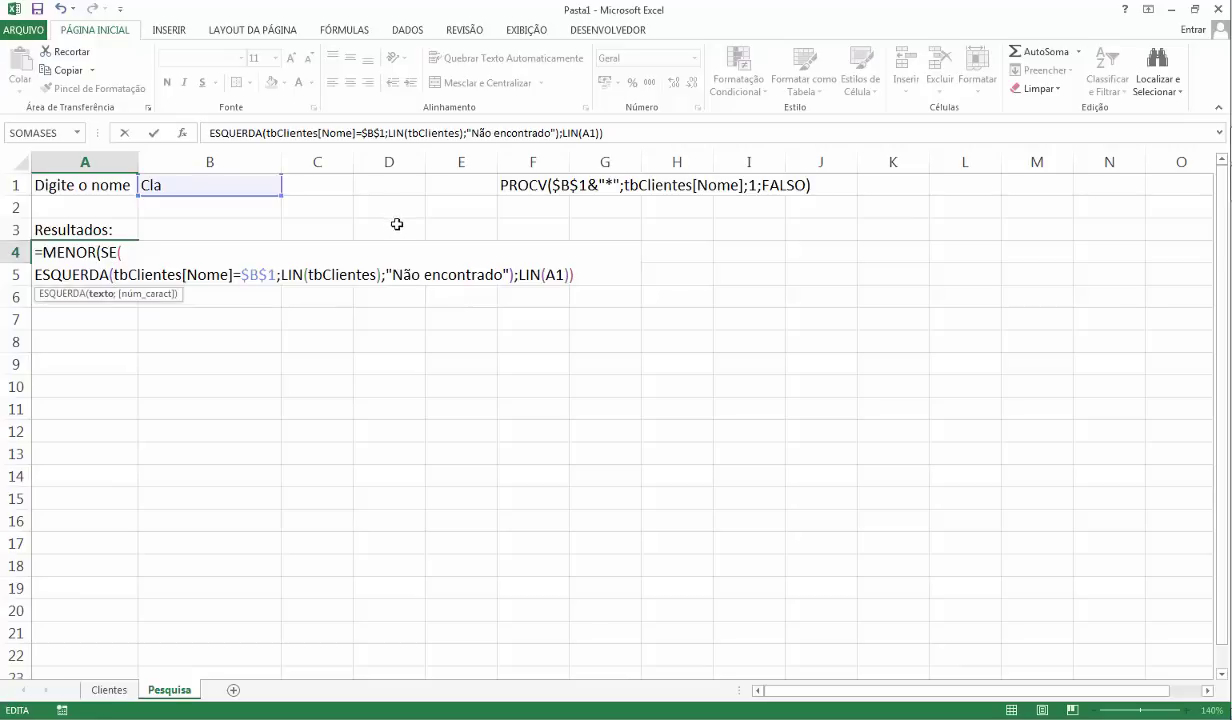
# Break the A4 formula onto another line before LIN(tbClientes), after the logical test.
pyautogui.click(282, 274)
pyautogui.hotkey('alt', 'Return')
pyautogui.press('Up')
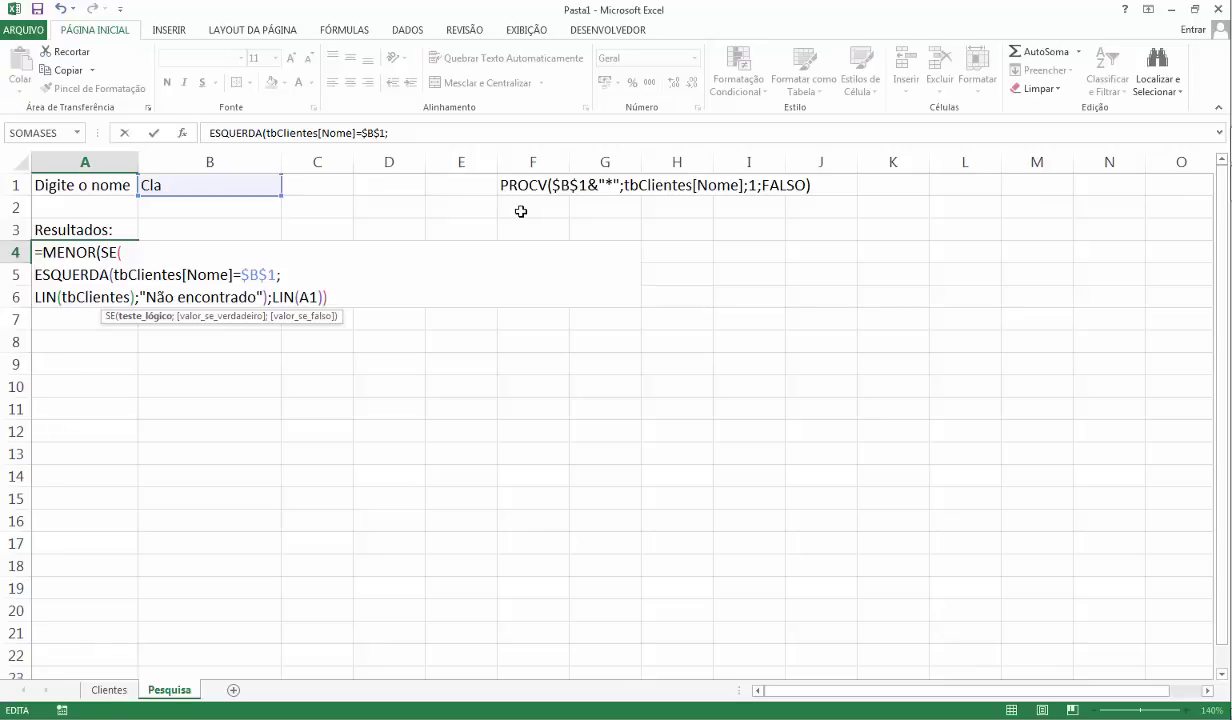
pyautogui.click(372, 273)
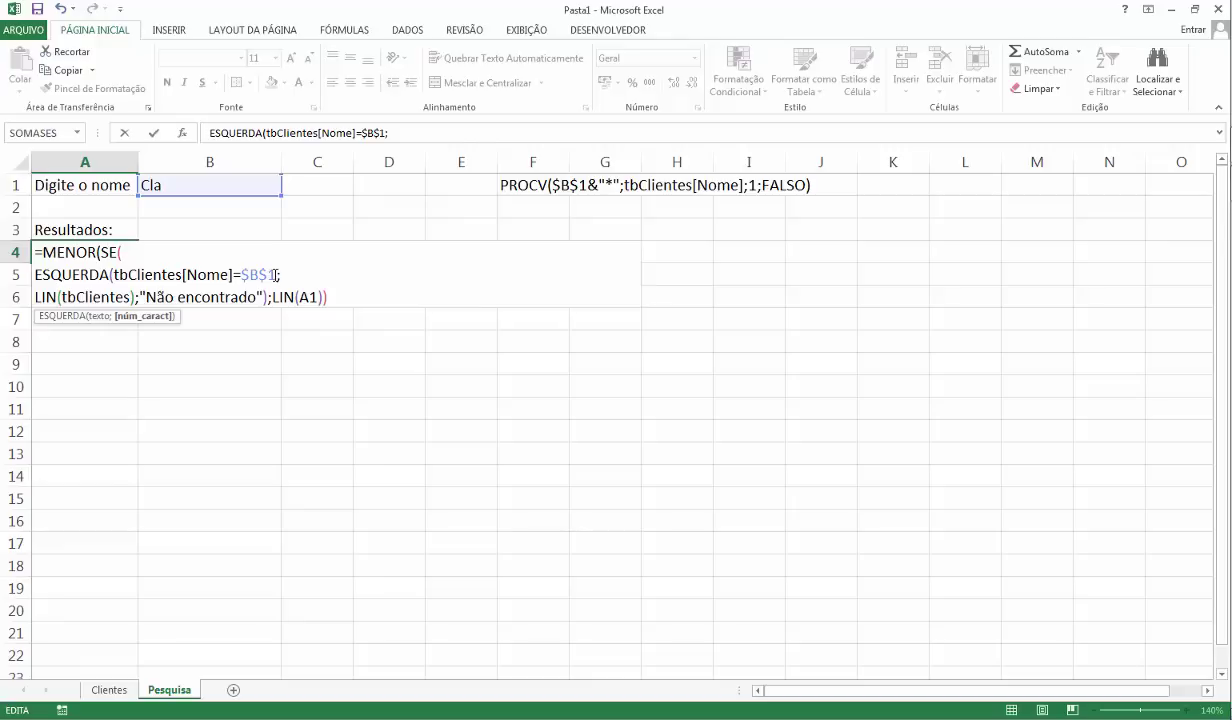
# Add NÚM.CARACT($B$1) as the character-count argument of ESQUERDA, after tbClientes[Nome].
pyautogui.click(236, 272)
pyautogui.write(';')
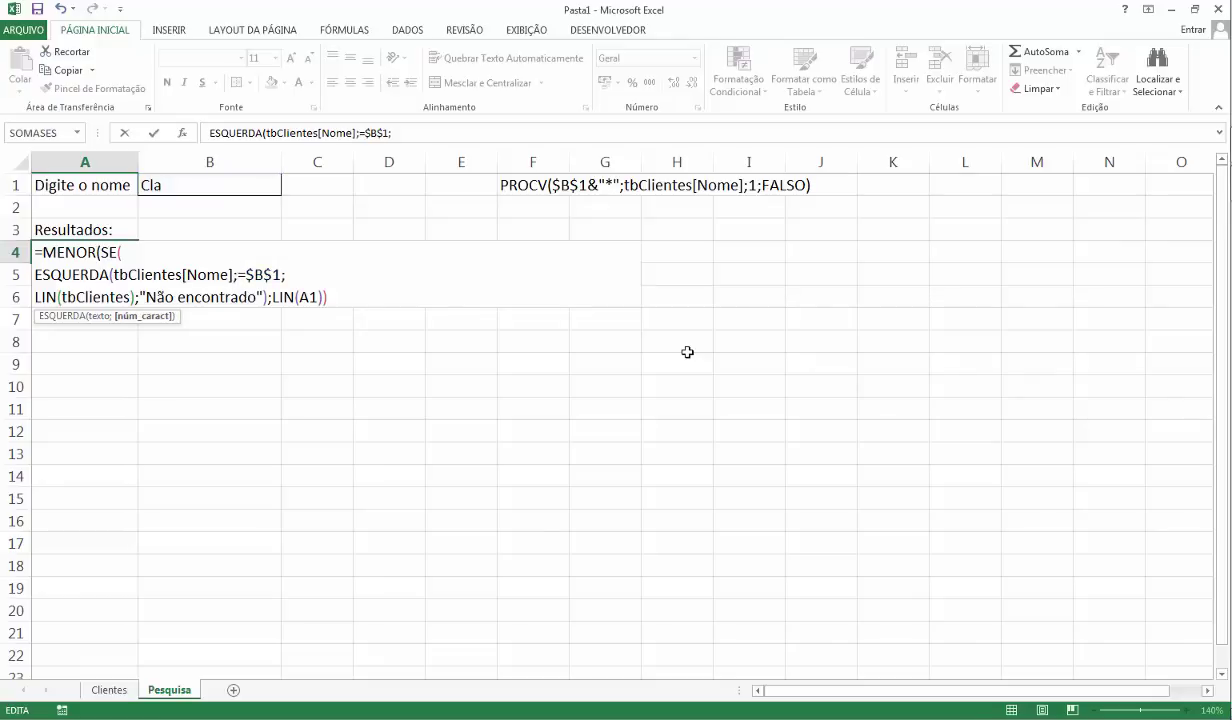
pyautogui.write('NÚM.')
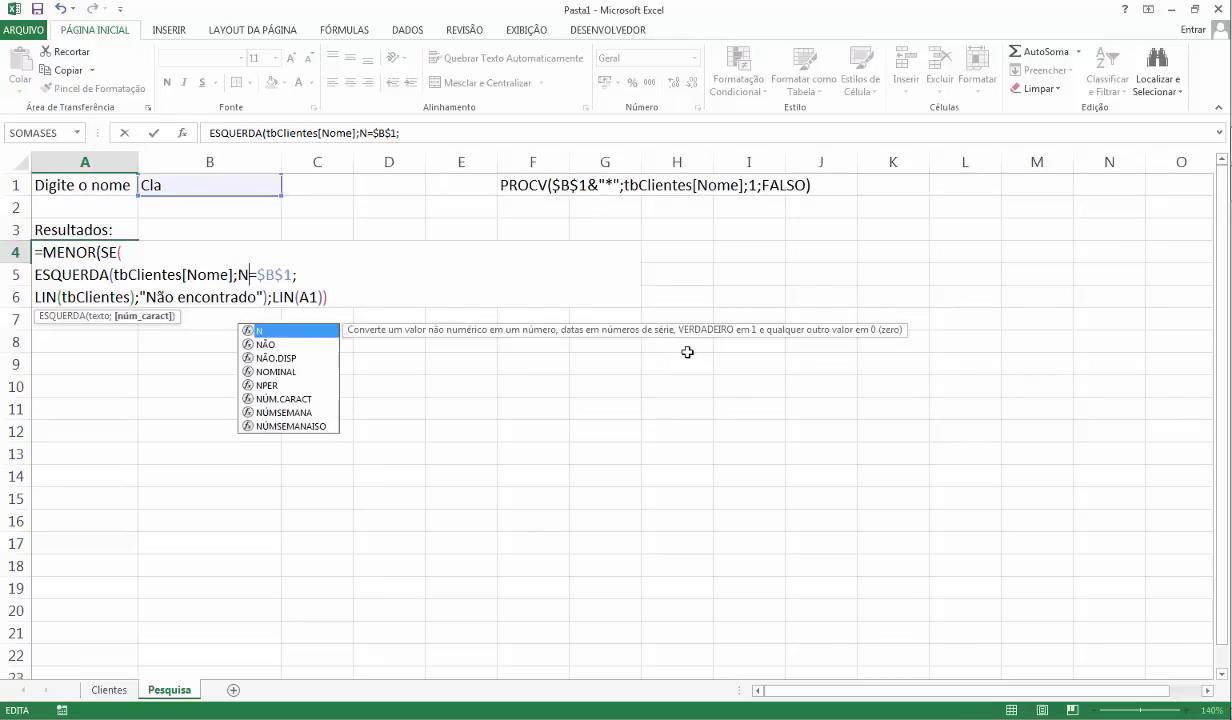
pyautogui.write('C')
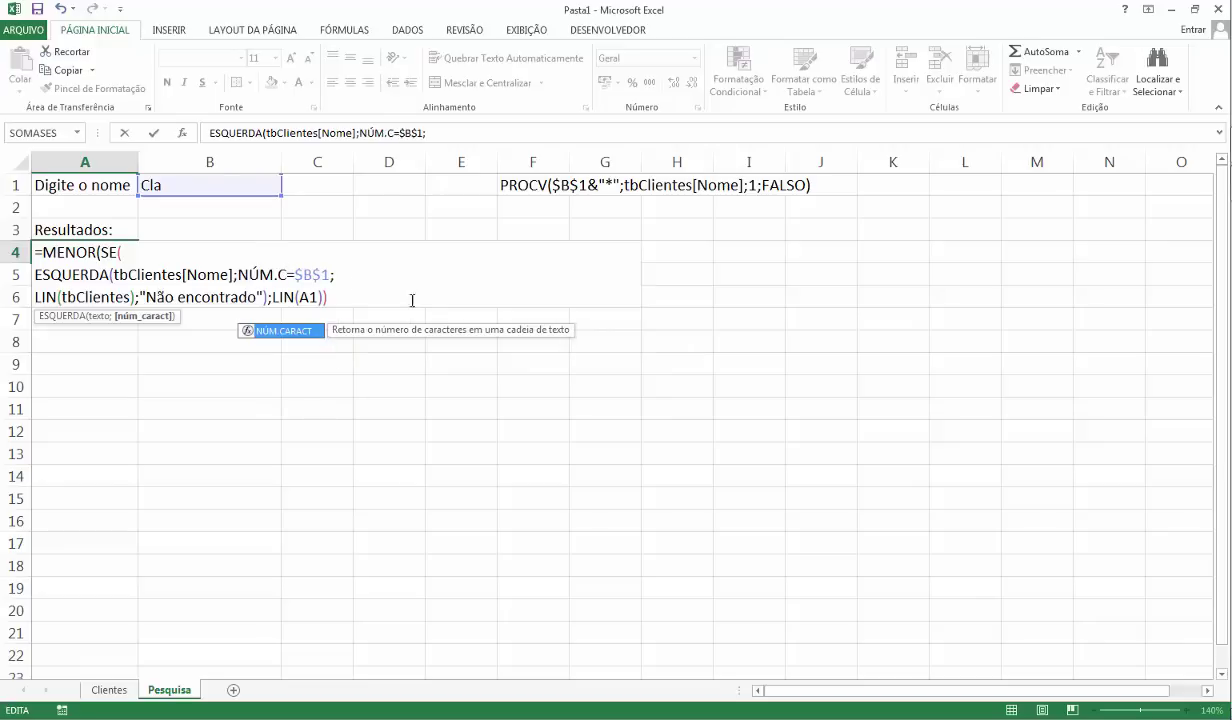
pyautogui.doubleClick(290, 331)
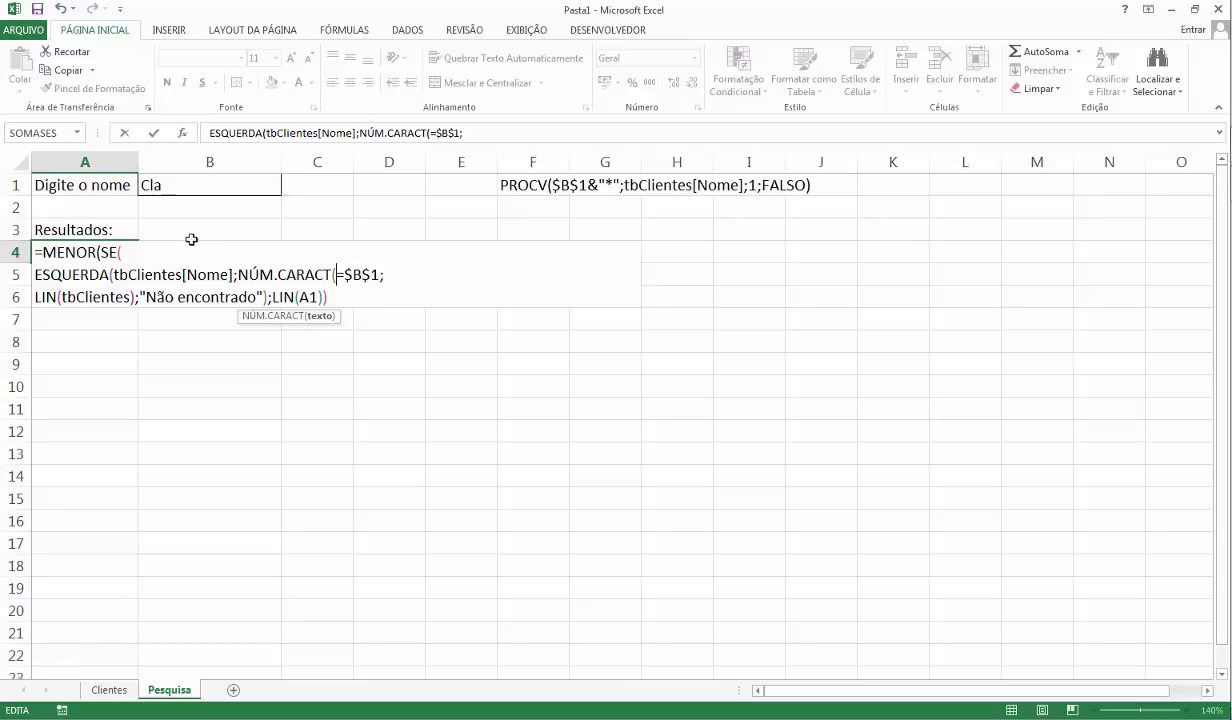
pyautogui.click(171, 185)
pyautogui.press('F4')
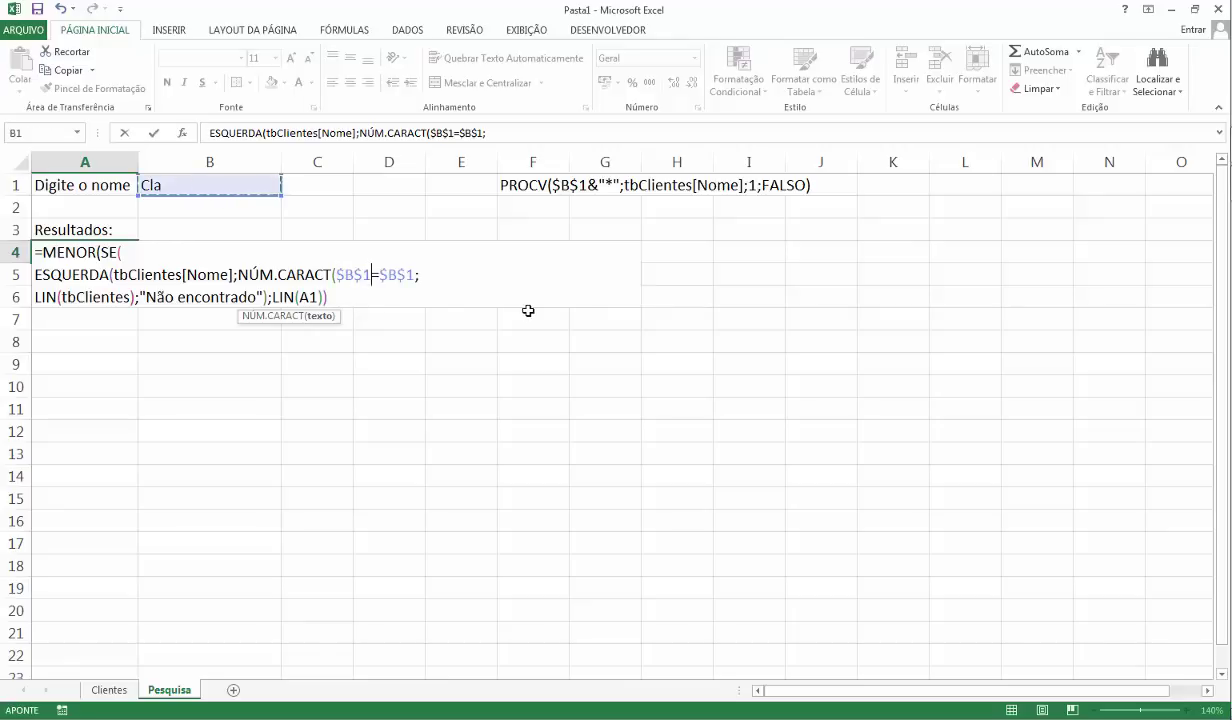
pyautogui.write(')')
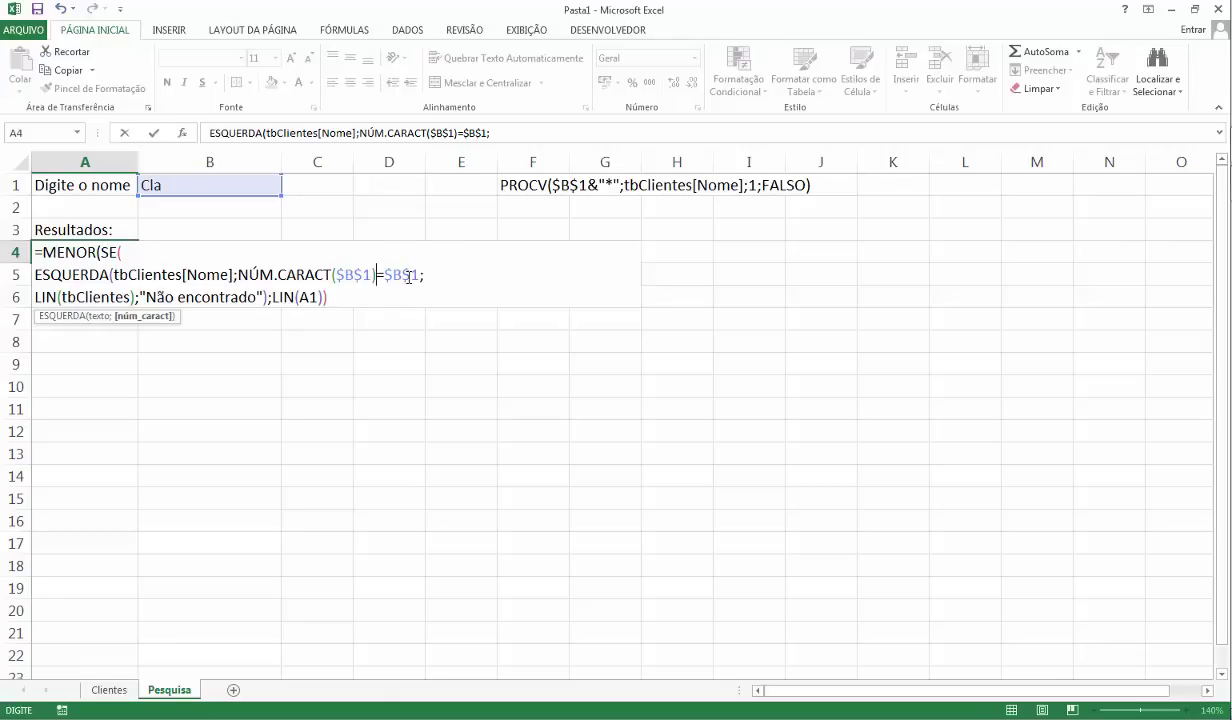
# Add the missing closing parenthesis of ESQUERDA before =$B$1 and enter the A4 formula as an array.
pyautogui.press('Return')
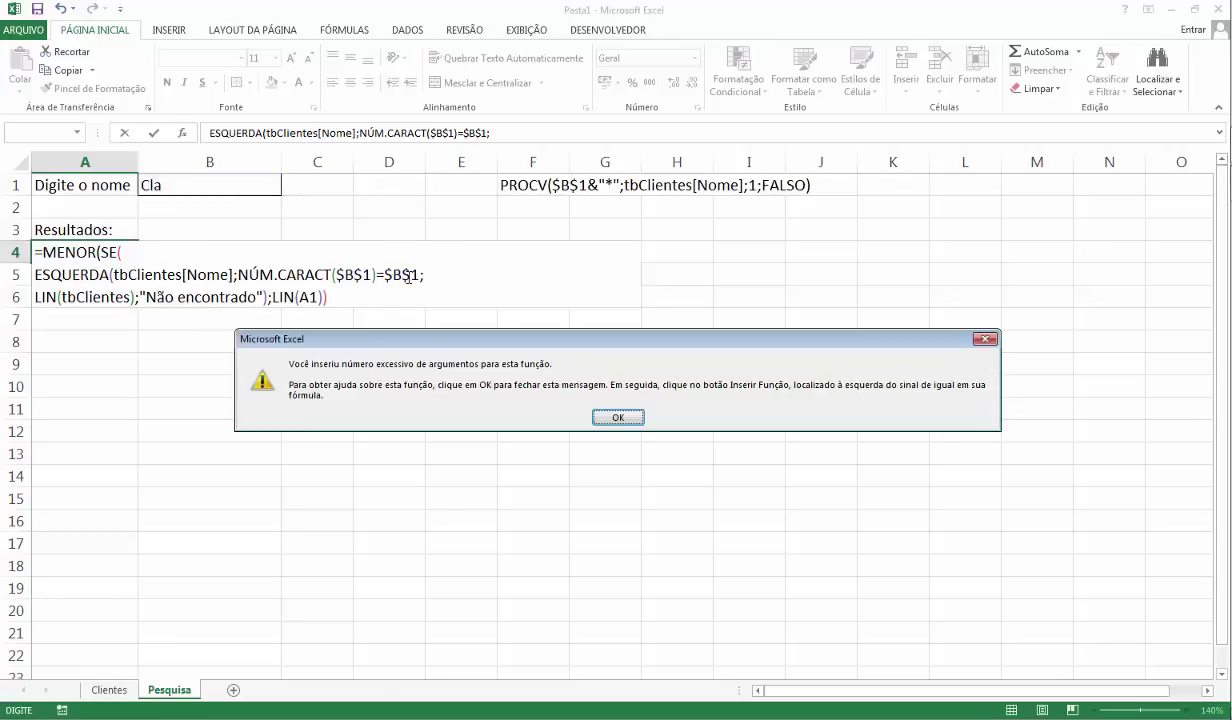
pyautogui.press('Return')
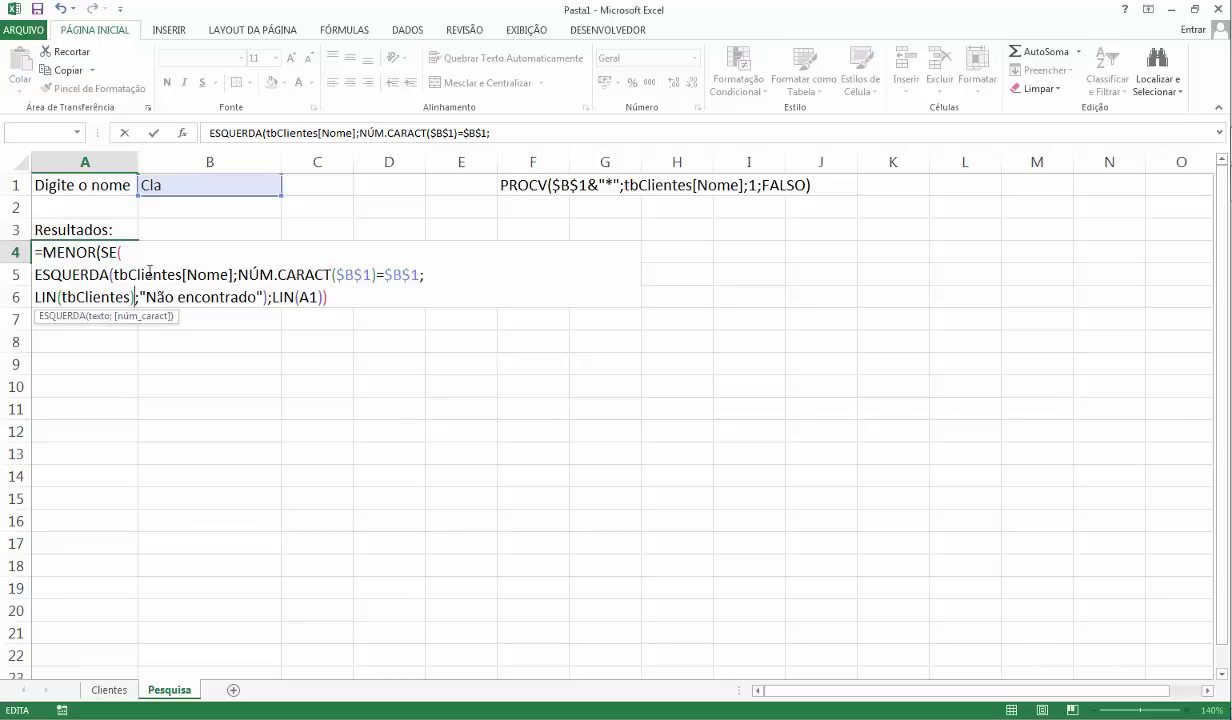
pyautogui.click(373, 273)
pyautogui.press('Right')
pyautogui.write(')')
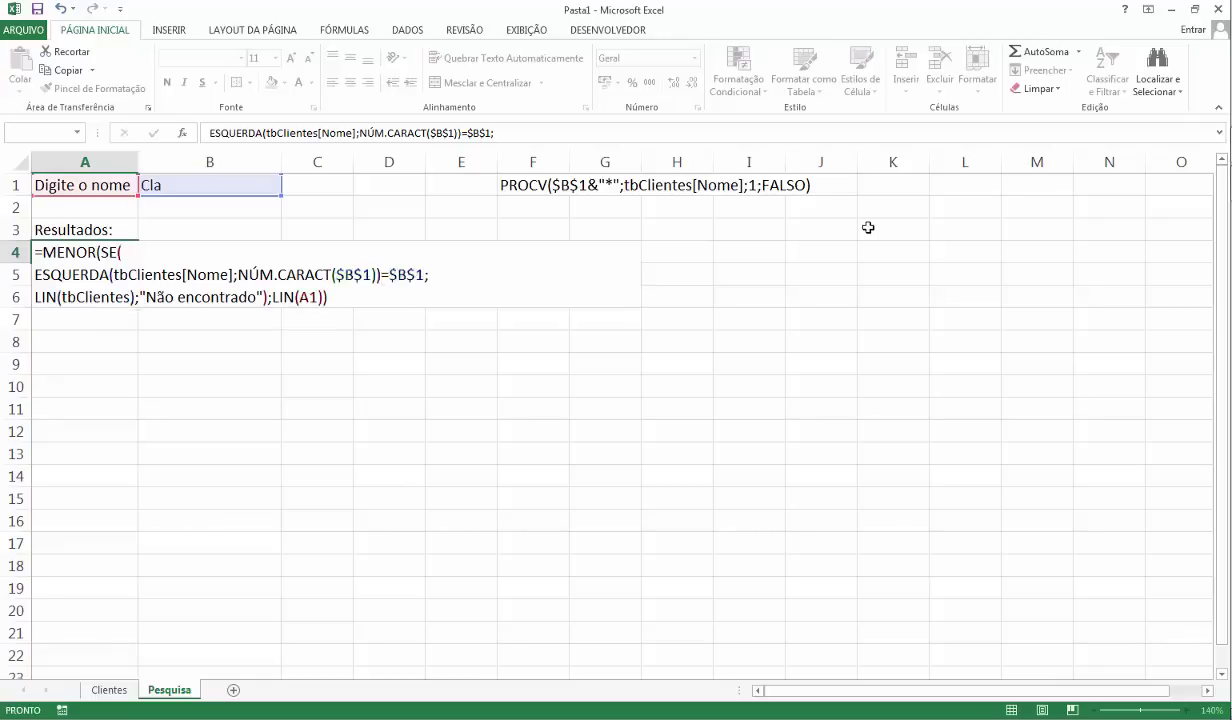
pyautogui.hotkey('ctrl', 'shift', 'Return')
# Test the partial-name search in B1 with a three-letter given name and with "Jo".
pyautogui.click(158, 188)
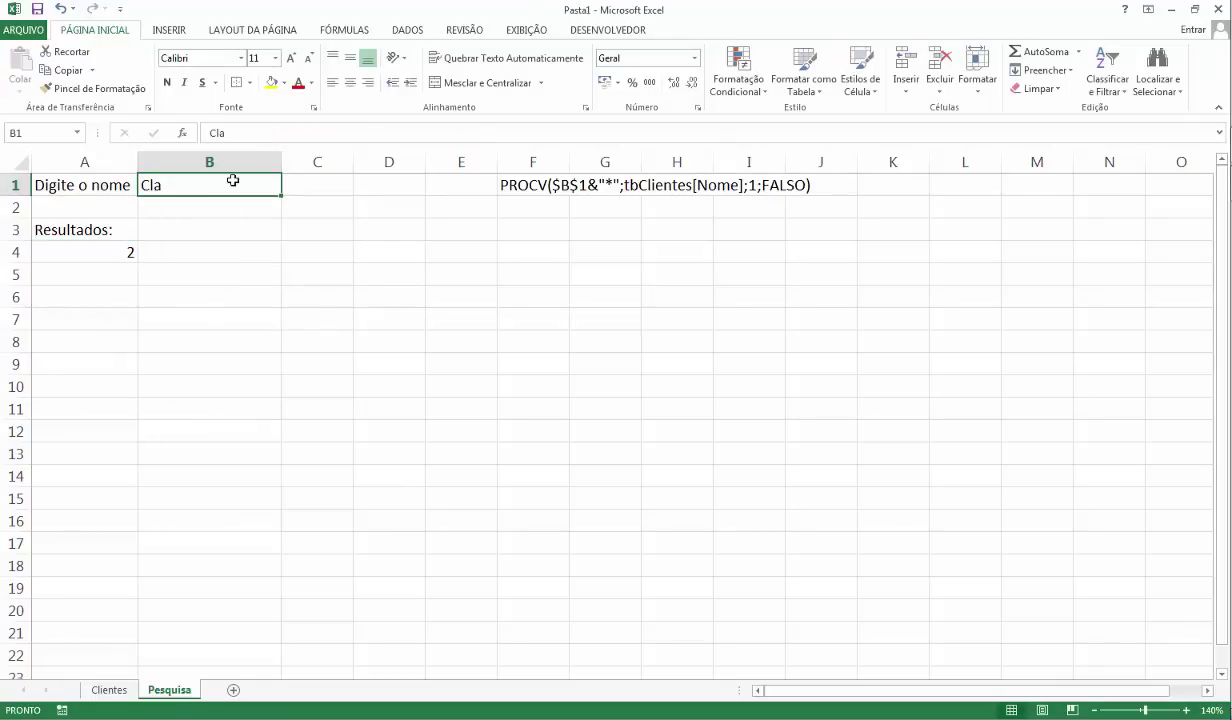
pyautogui.write('Ana')
pyautogui.press('Return')
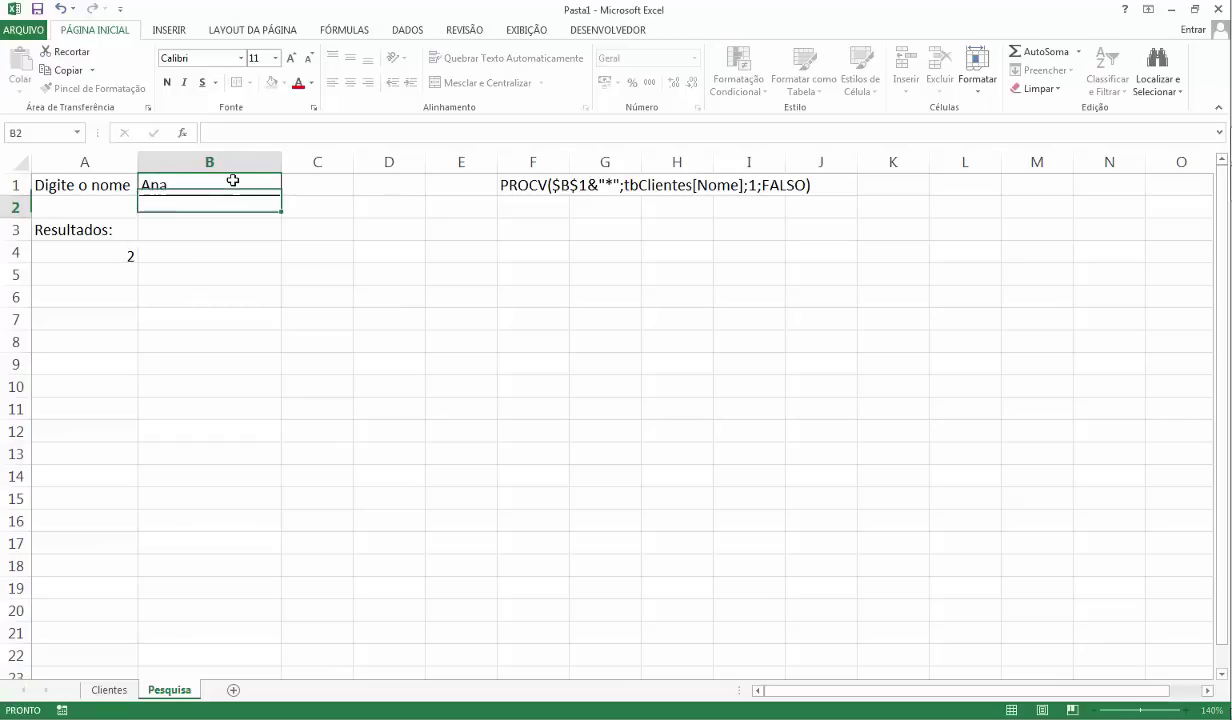
pyautogui.click(232, 180)
pyautogui.write('Jo')
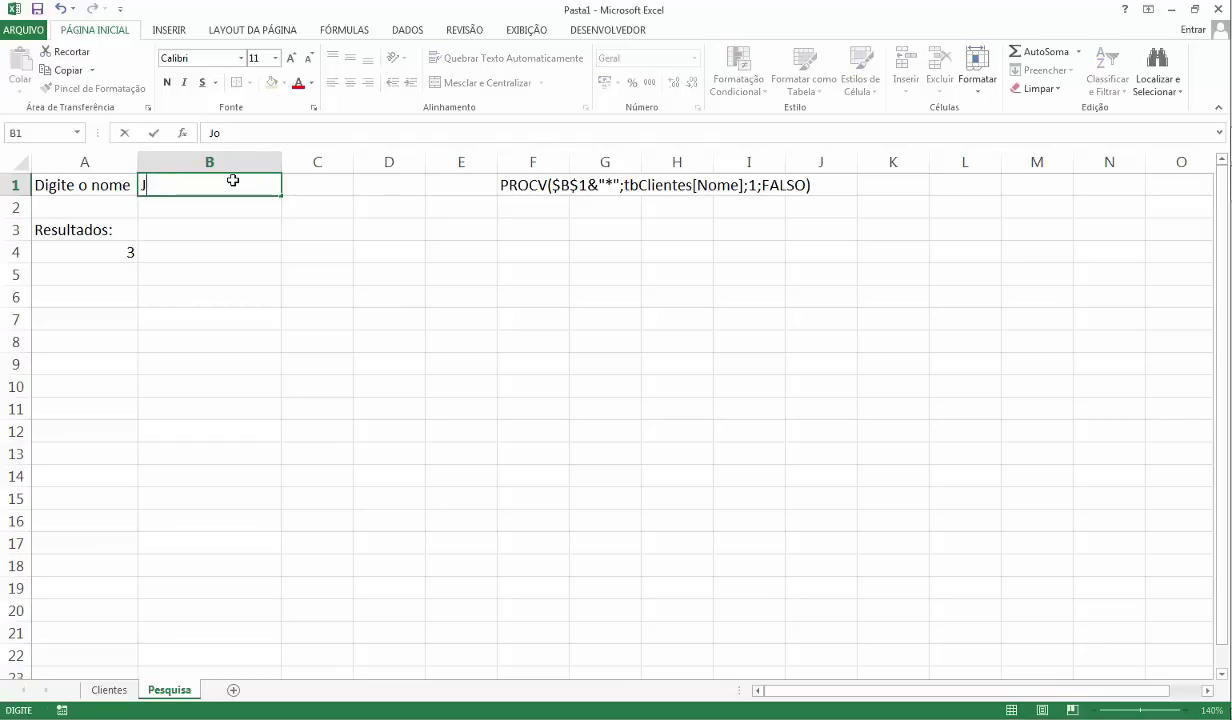
pyautogui.press('Return')
# Search for the uppercase partial name "CLA" in B1 and return to the results column.
pyautogui.click(232, 180)
pyautogui.write('CLA')
pyautogui.press('Return')
pyautogui.press('Left')
pyautogui.press('Down')
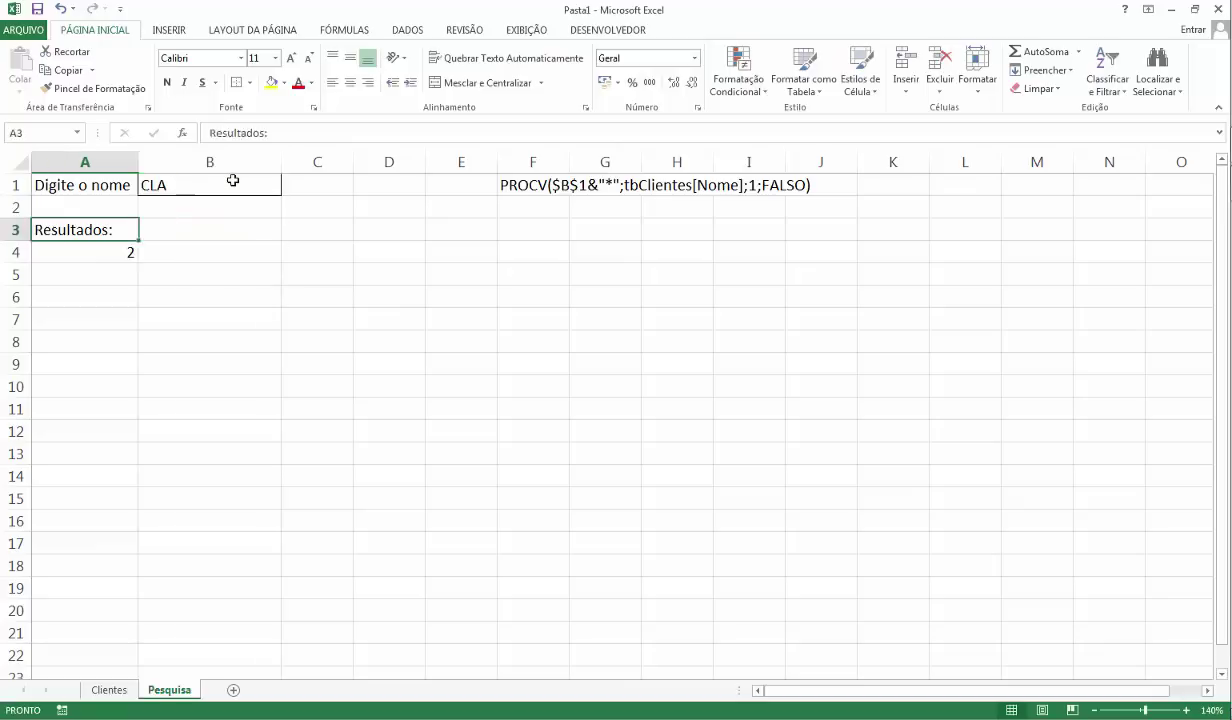
# Review the search formula in A4 and re-enter it as an array formula.
pyautogui.press('Down')
pyautogui.press('F2')
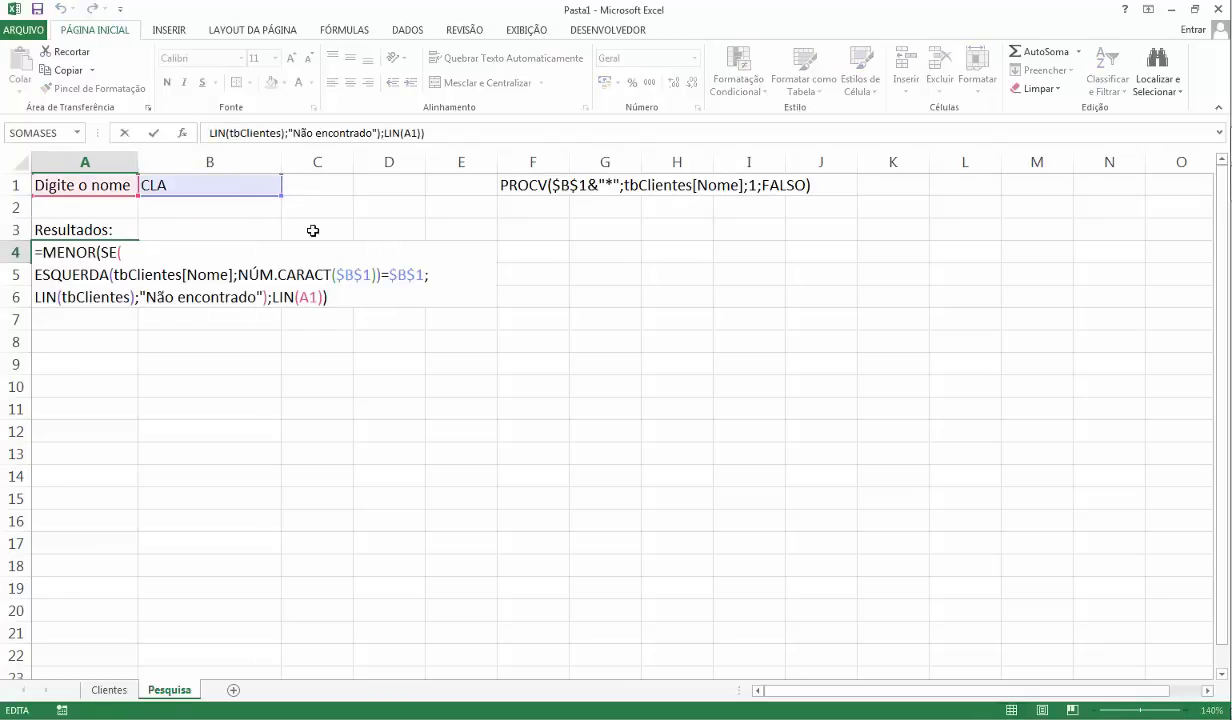
pyautogui.hotkey('ctrl', 'shift', 'Return')
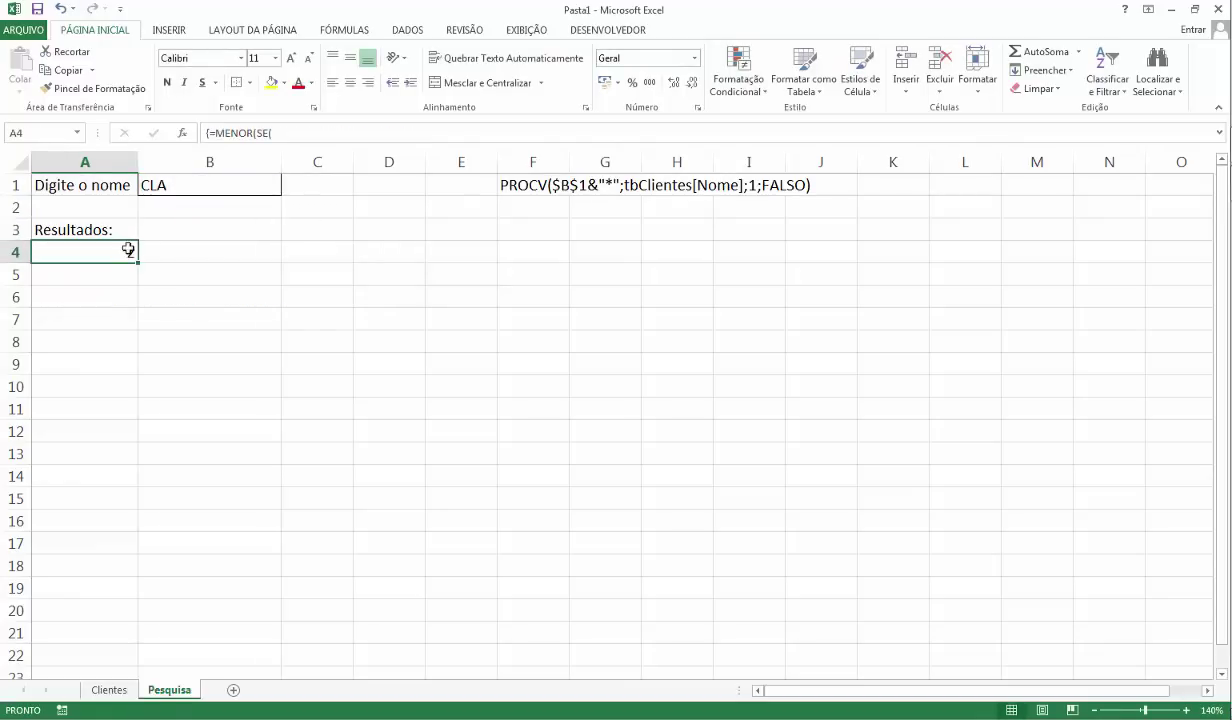
pyautogui.press('F2')
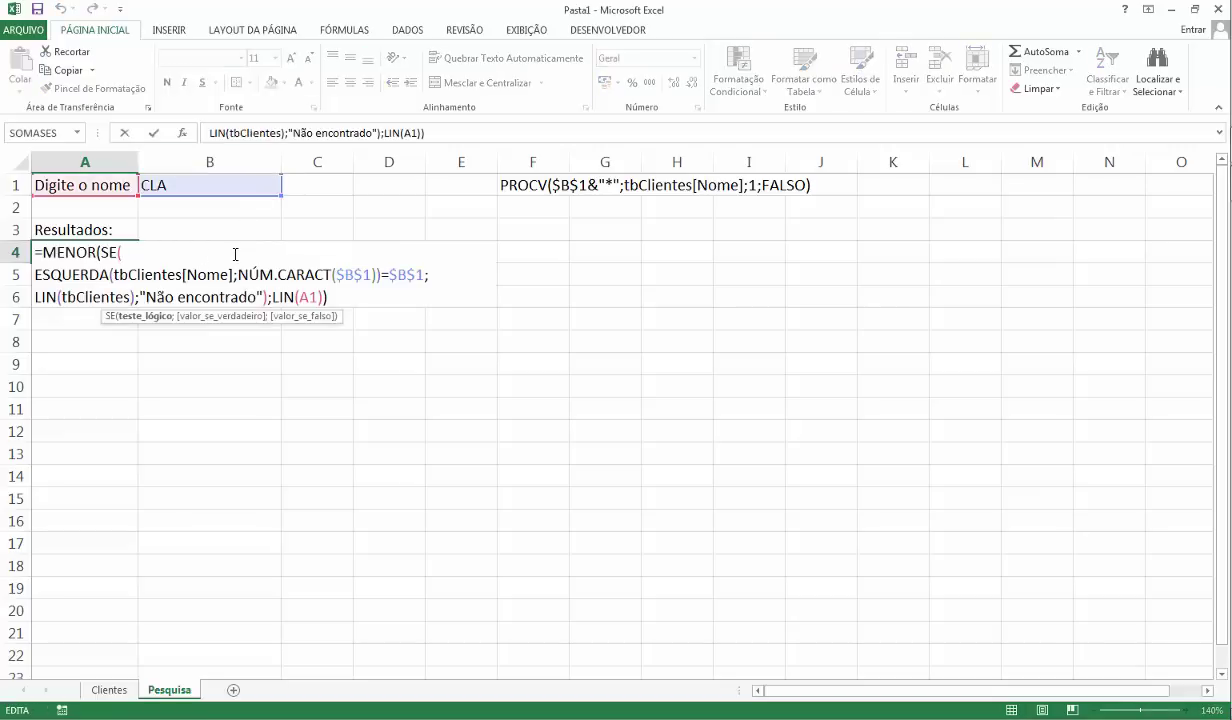
pyautogui.press('Left')
pyautogui.press('Left')
pyautogui.press('Left')
pyautogui.press('Left')
pyautogui.press('Left')
pyautogui.press('Left')
pyautogui.press('Left')
pyautogui.press('Left')
pyautogui.press('Left')
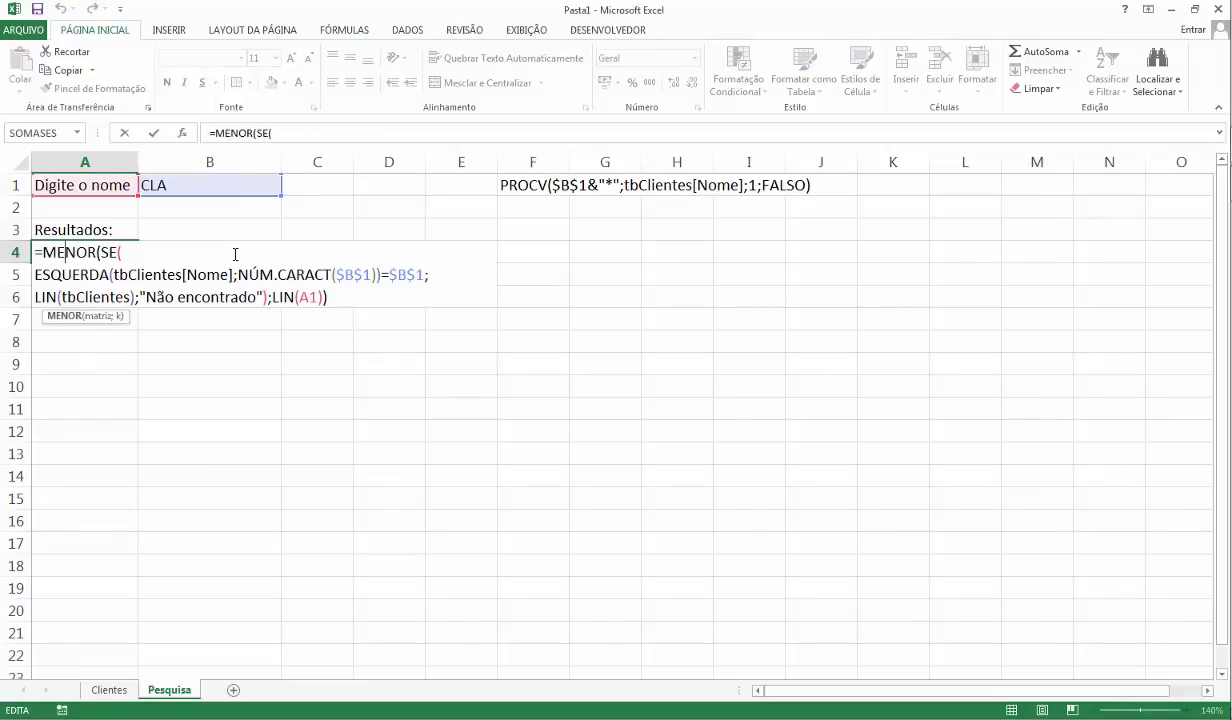
pyautogui.hotkey('shift', 'Return')
pyautogui.press('Down')
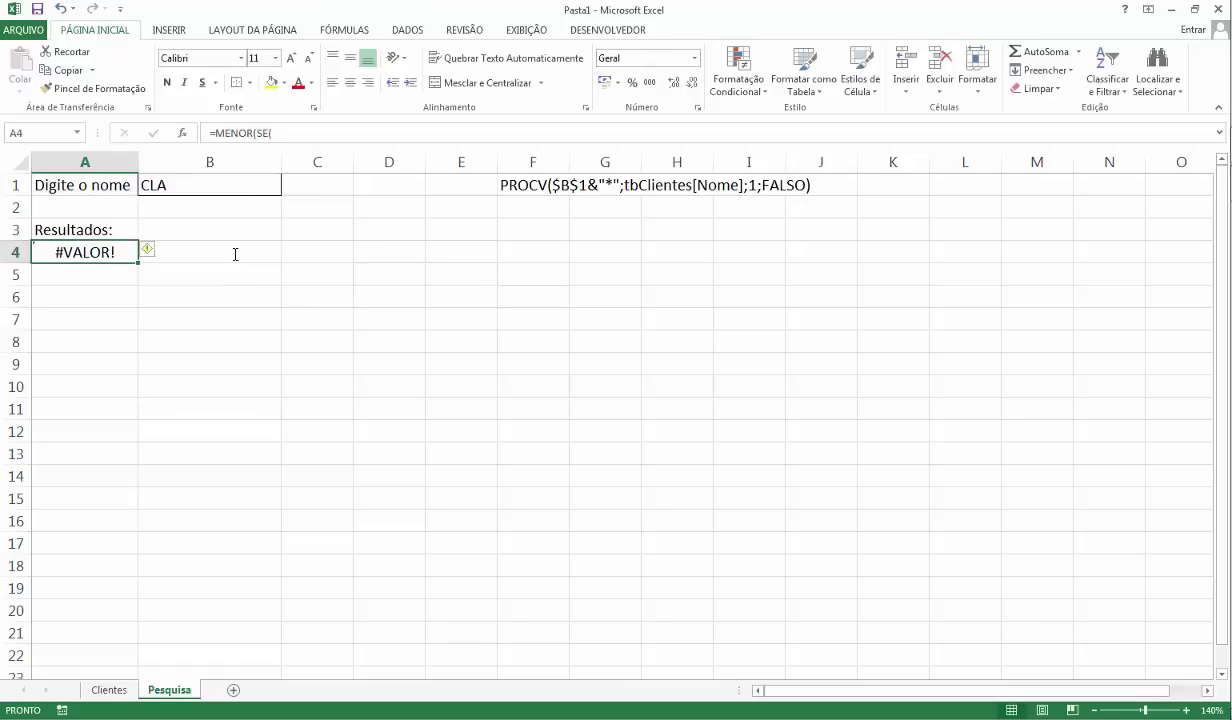
# Insert a line break after the equals sign in the A4 formula so MENOR starts on its own line.
pyautogui.press('F2')
pyautogui.press('Up')
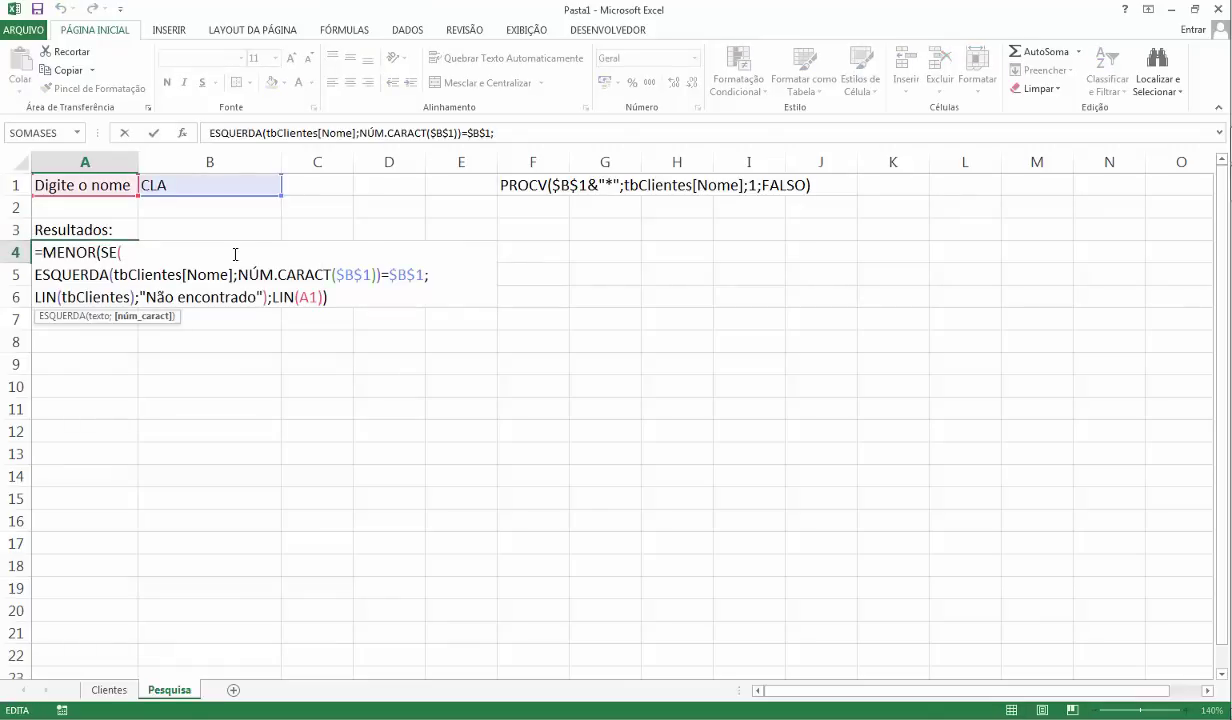
pyautogui.press('Up')
pyautogui.press('Left')
pyautogui.press('Left')
pyautogui.press('Left')
pyautogui.press('Left')
pyautogui.press('Left')
pyautogui.press('Left')
pyautogui.press('Left')
pyautogui.press('Left')
pyautogui.press('Left')
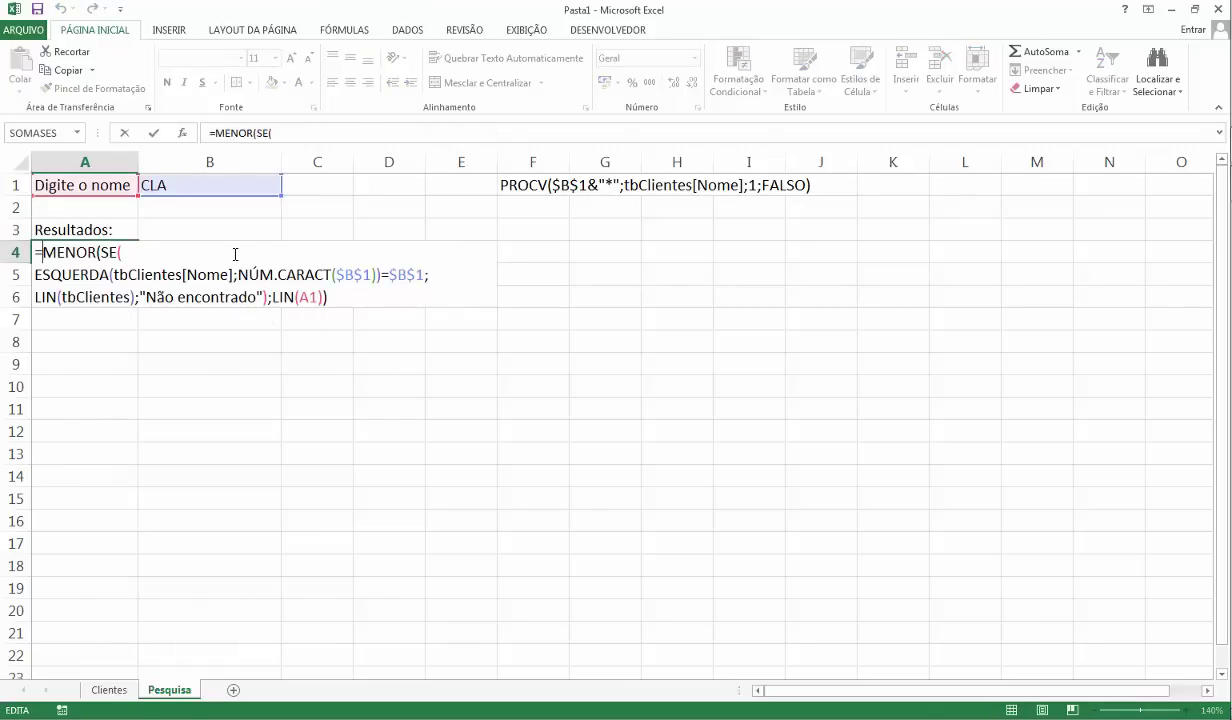
pyautogui.hotkey('alt', 'Return')
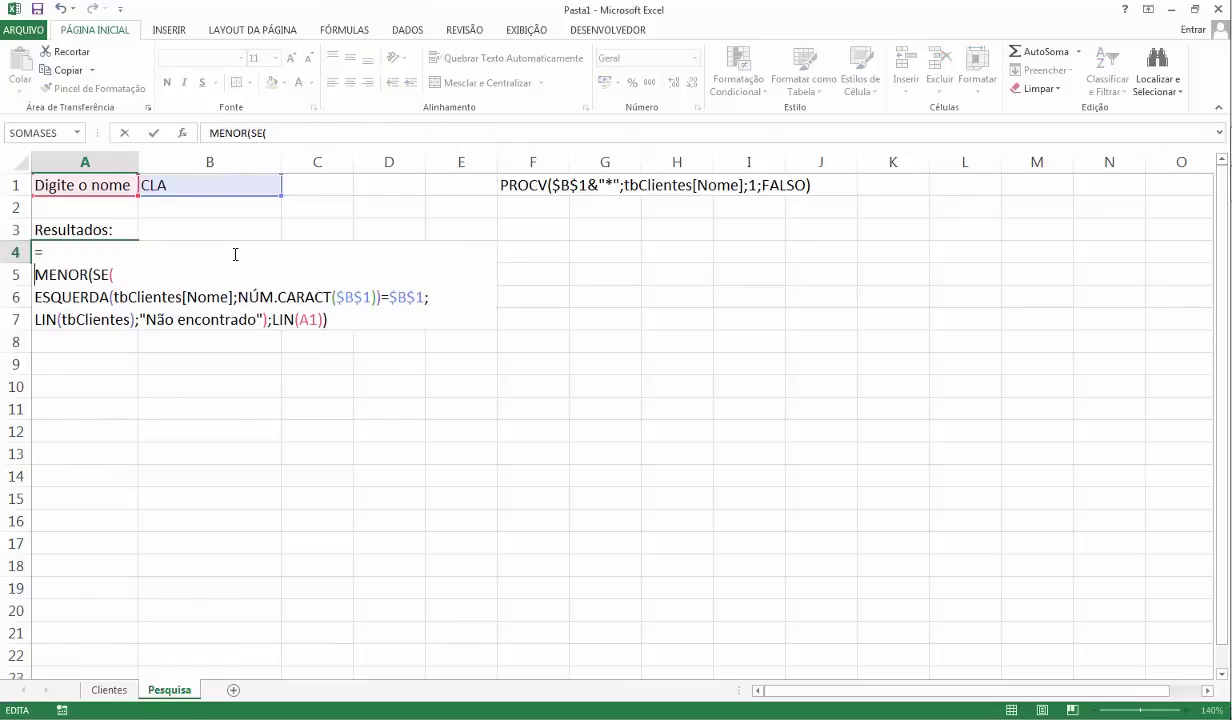
# Put the "Não encontrado" argument of the A4 formula on its own line, after LIN(tbClientes);.
pyautogui.press('Down')
pyautogui.press('Right')
pyautogui.press('Right')
pyautogui.press('Right')
pyautogui.press('Right')
pyautogui.press('Right')
pyautogui.press('Right')
pyautogui.press('Right')
pyautogui.press('Right')
pyautogui.press('Right')
pyautogui.press('Right')
pyautogui.press('Right')
pyautogui.press('Right')
pyautogui.press('Right')
pyautogui.press('Right')
pyautogui.press('Right')
pyautogui.press('Right')
pyautogui.press('Right')
pyautogui.press('Right')
pyautogui.press('Right')
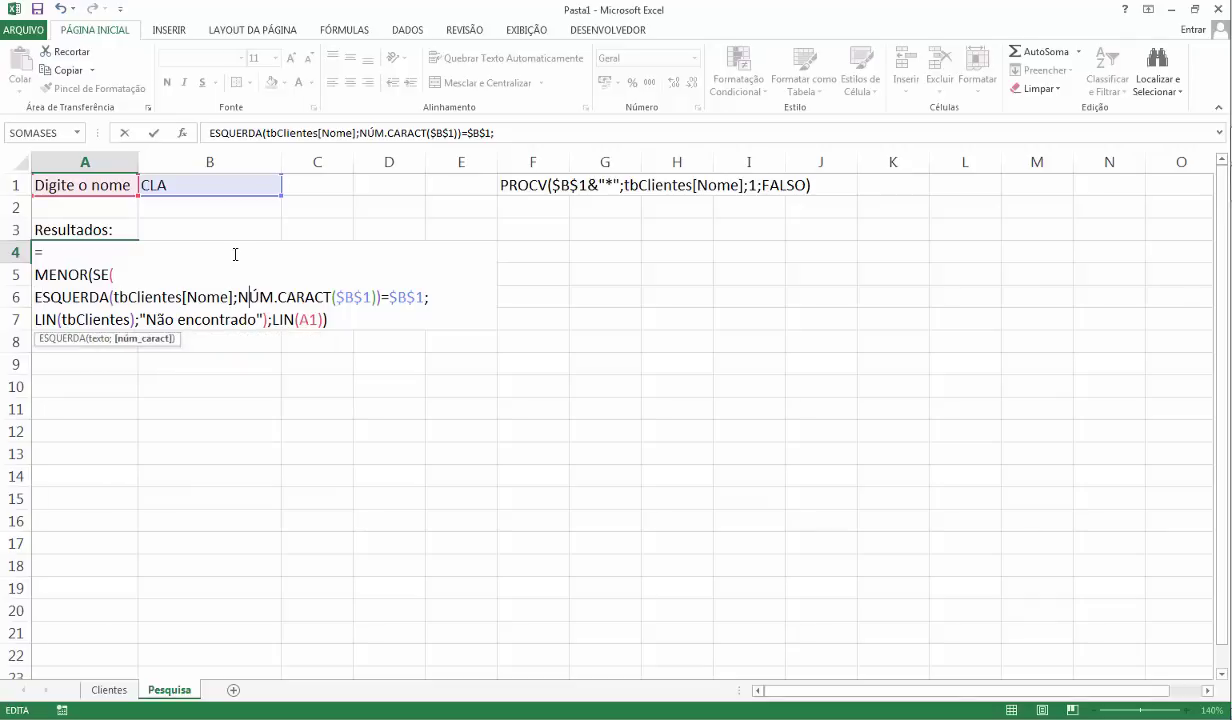
pyautogui.press('Down')
pyautogui.press('Left')
pyautogui.press('Left')
pyautogui.press('Left')
pyautogui.press('Left')
pyautogui.press('Left')
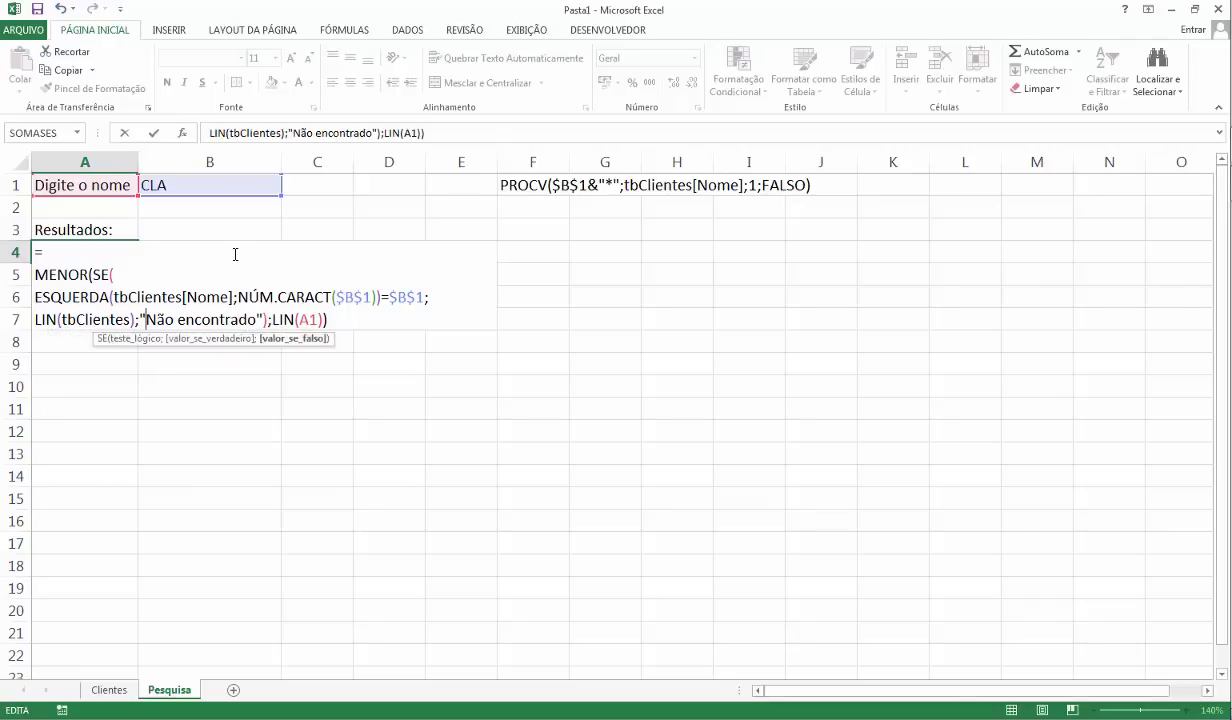
pyautogui.hotkey('alt', 'Return')
# Move LIN(A1)) onto its own line after the "Não encontrado" argument in the A4 formula.
pyautogui.press('Right')
pyautogui.press('Right')
pyautogui.press('Right')
pyautogui.press('Right')
pyautogui.press('Right')
pyautogui.press('Right')
pyautogui.press('Right')
pyautogui.press('Right')
pyautogui.press('Right')
pyautogui.press('Right')
pyautogui.press('Right')
pyautogui.press('Right')
pyautogui.press('Right')
pyautogui.press('Right')
pyautogui.press('Right')
pyautogui.press('Right')
pyautogui.press('Right')
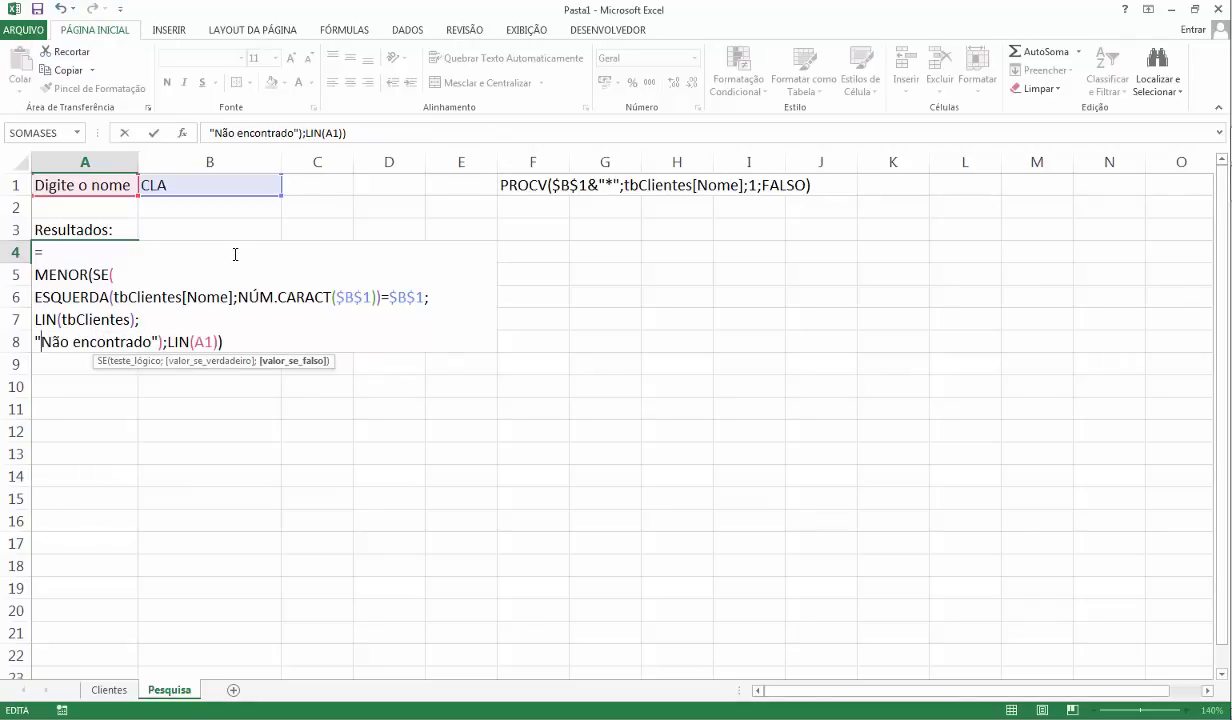
pyautogui.hotkey('alt', 'Return')
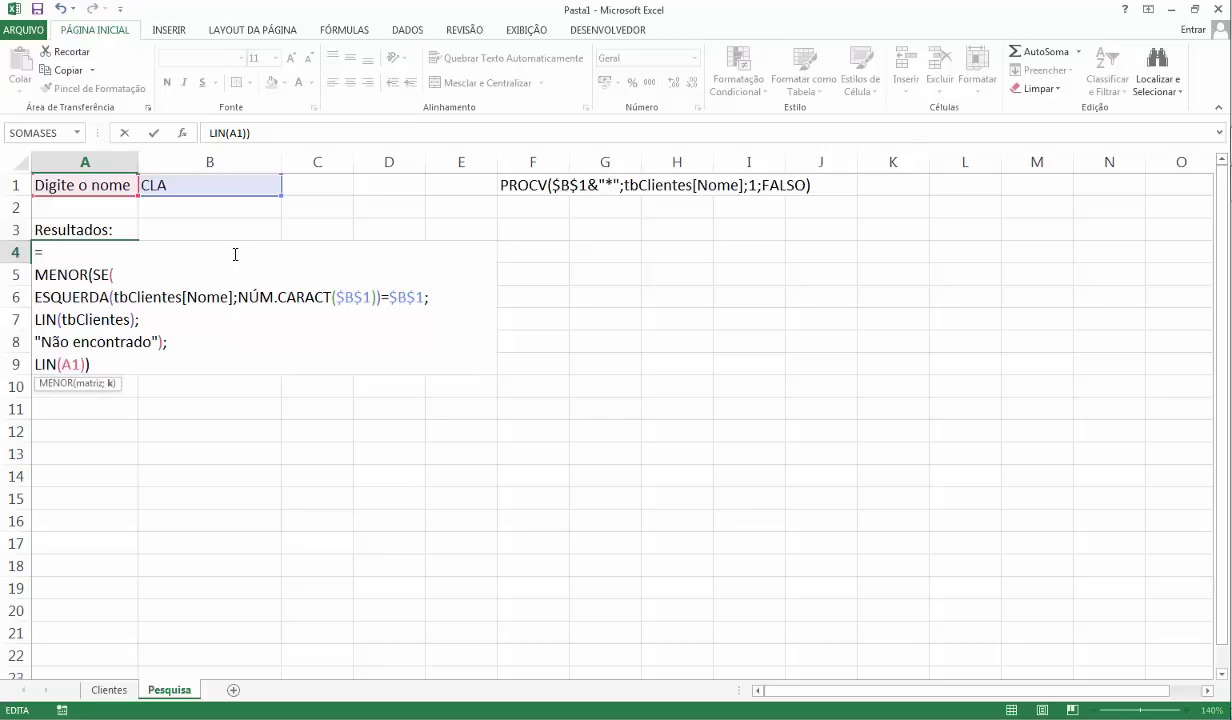
# Review the two arguments of MENOR and insert a line break between MENOR( and SE(.
pyautogui.click(96, 277)
pyautogui.moveTo(92, 276); pyautogui.dragTo(162, 348)
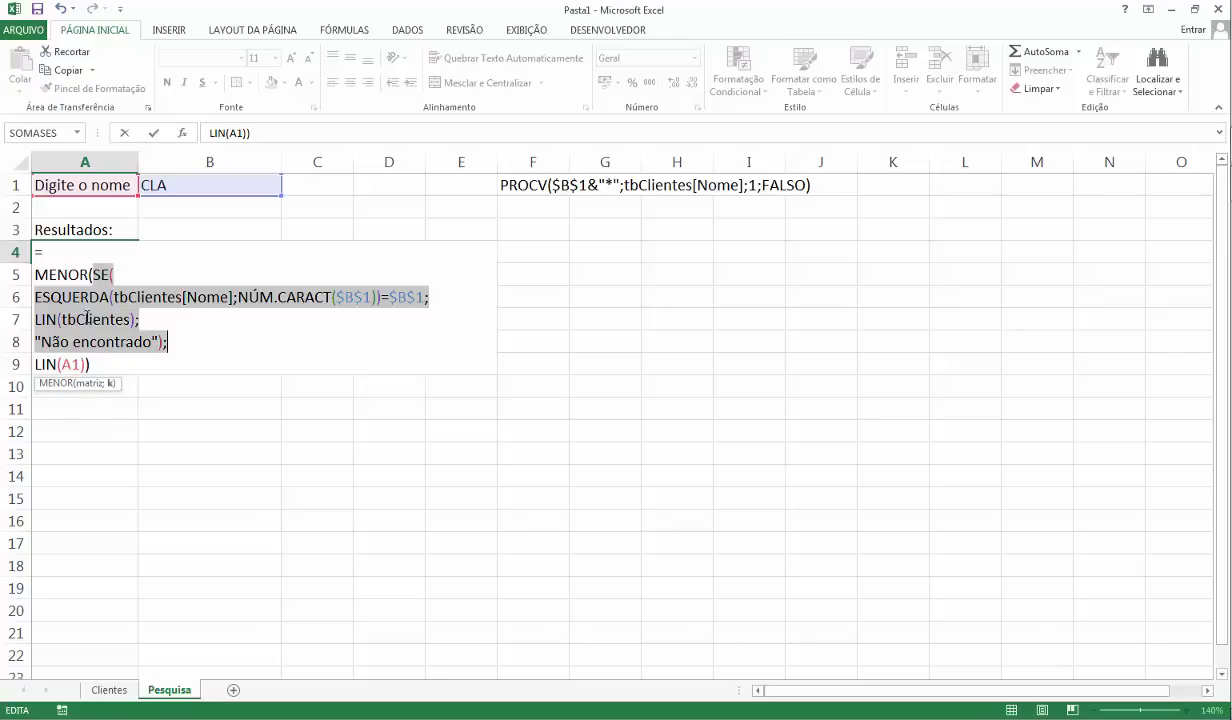
pyautogui.moveTo(86, 364); pyautogui.dragTo(35, 365)
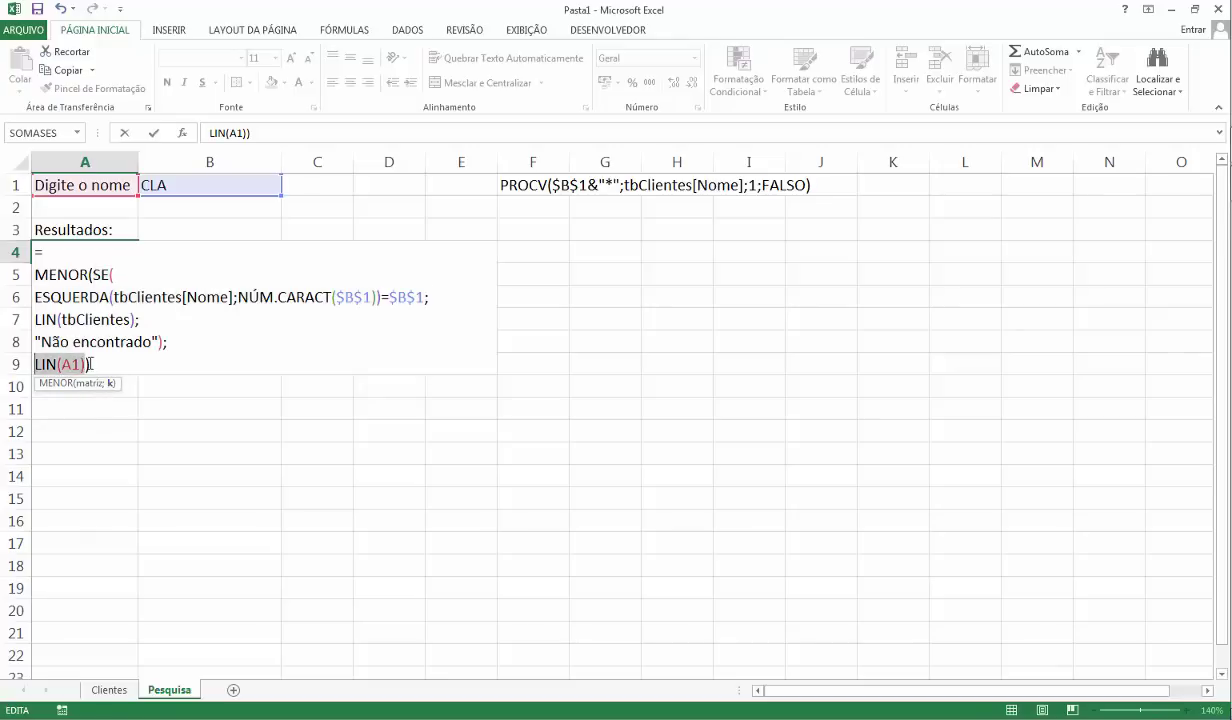
pyautogui.click(90, 364)
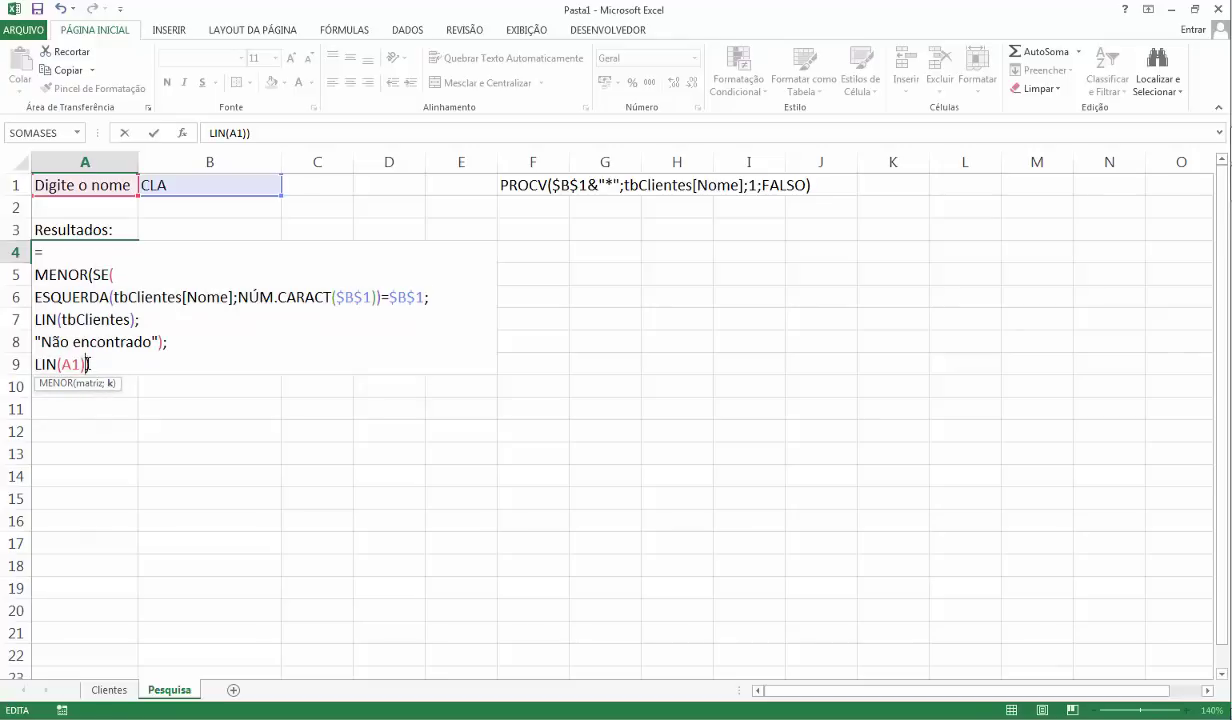
pyautogui.click(90, 298)
pyautogui.click(97, 273)
pyautogui.press('Left')
pyautogui.hotkey('alt', 'Return')
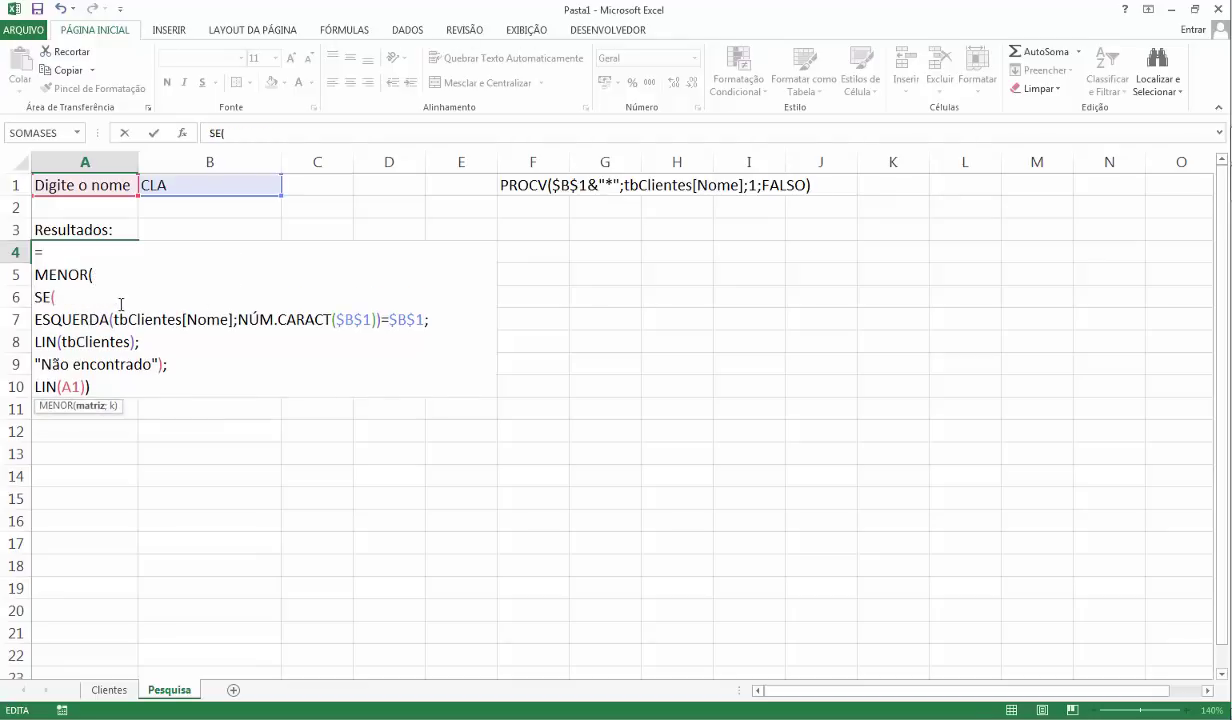
# Insert the ÍNDICE function directly after the equals sign of the A4 formula.
pyautogui.click(92, 296)
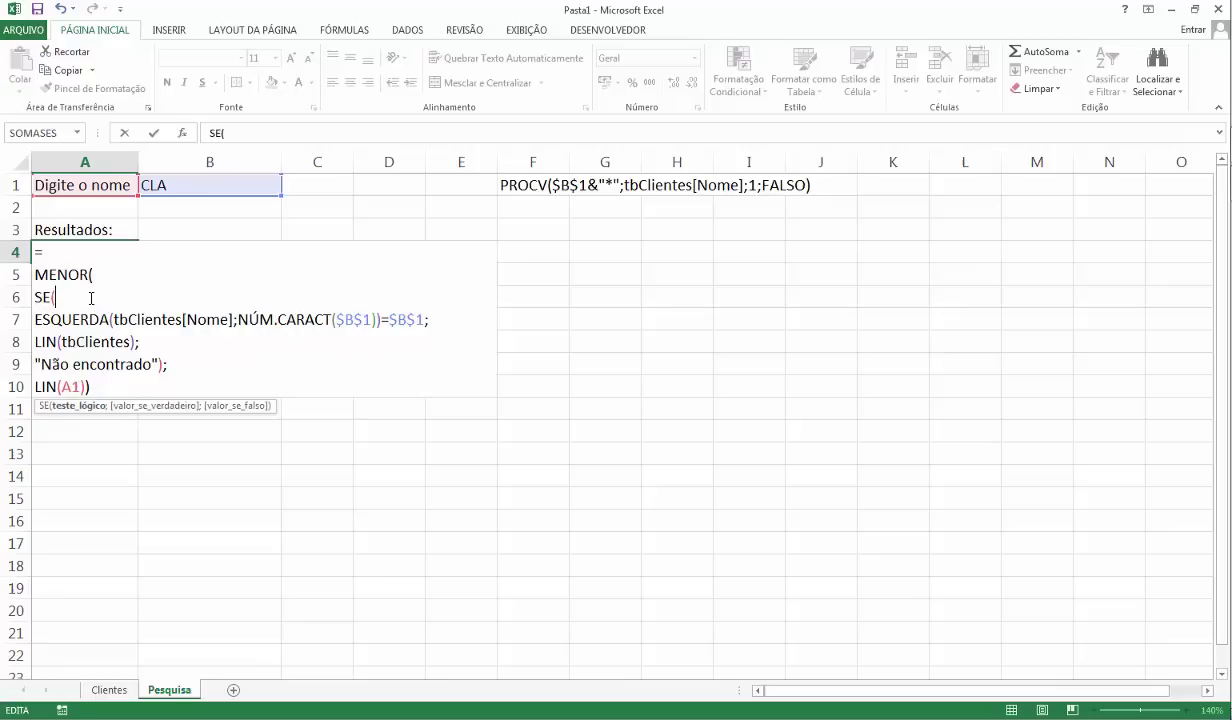
pyautogui.doubleClick(172, 319)
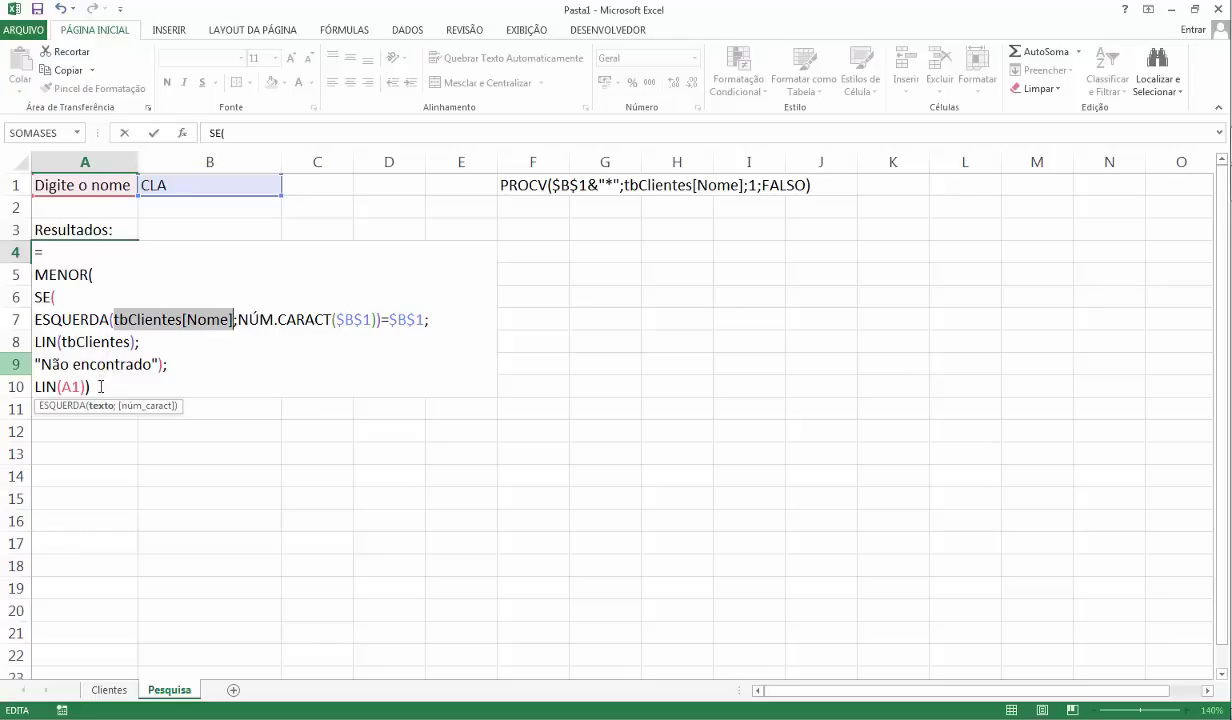
pyautogui.click(102, 252)
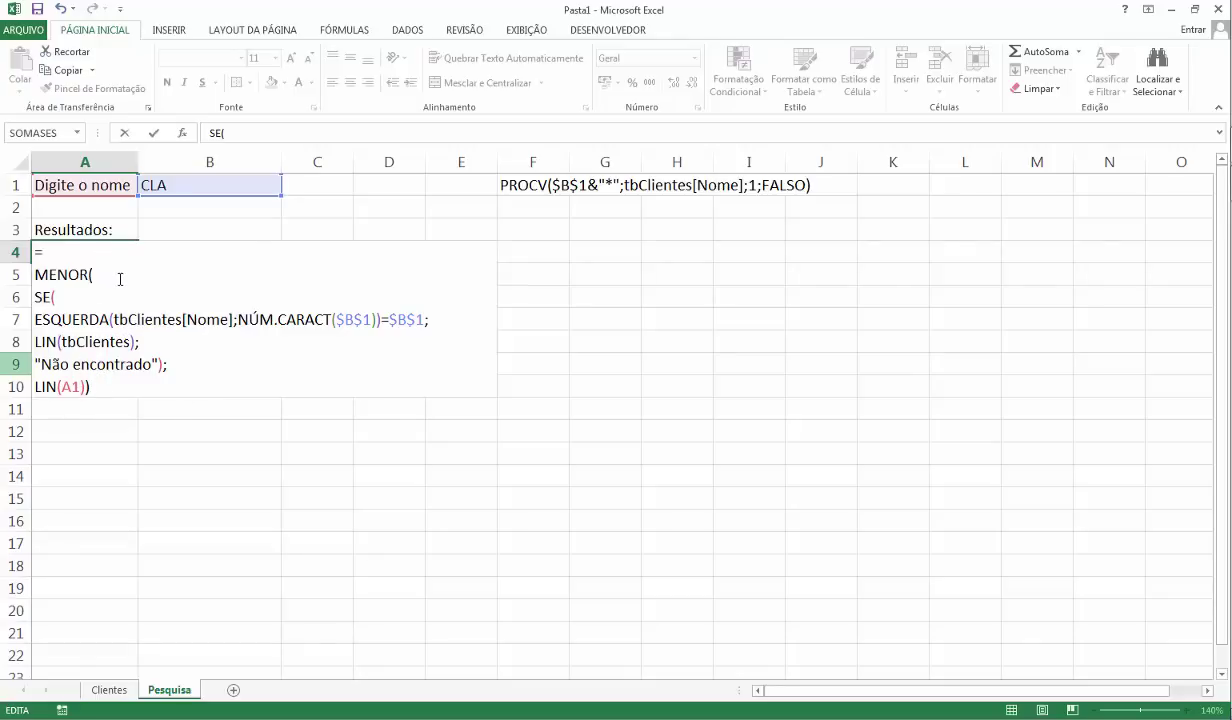
pyautogui.write('ÍN')
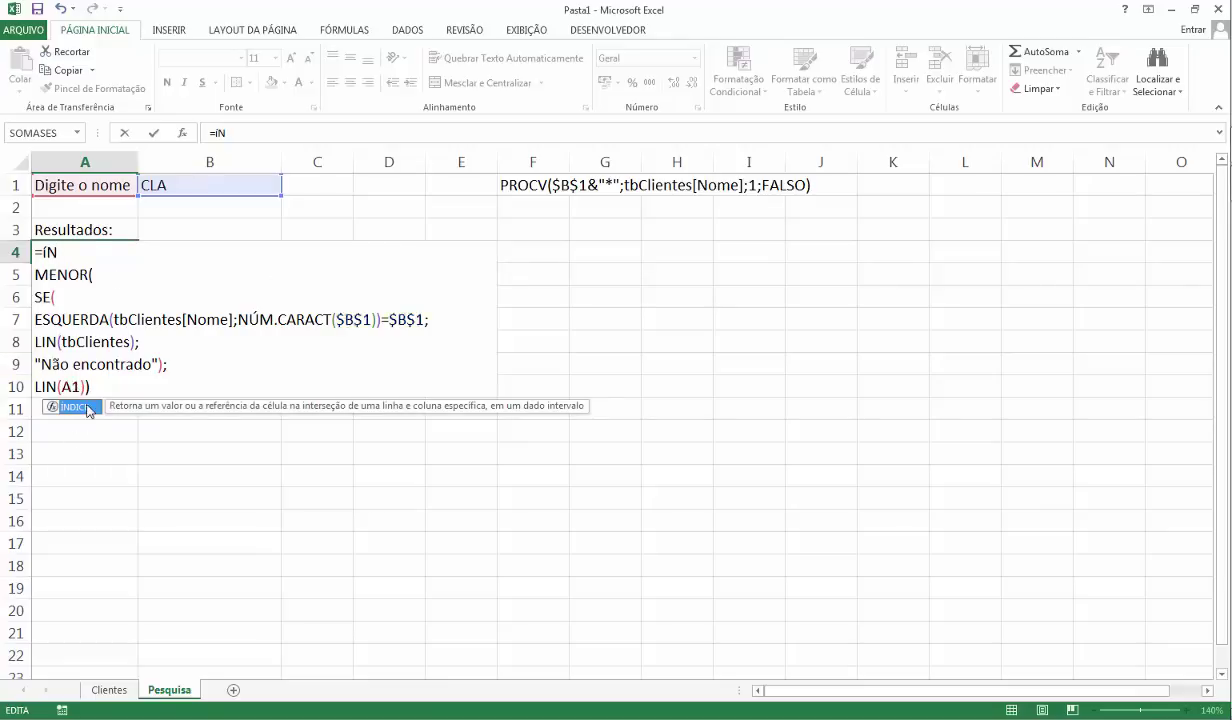
pyautogui.press('Tab')
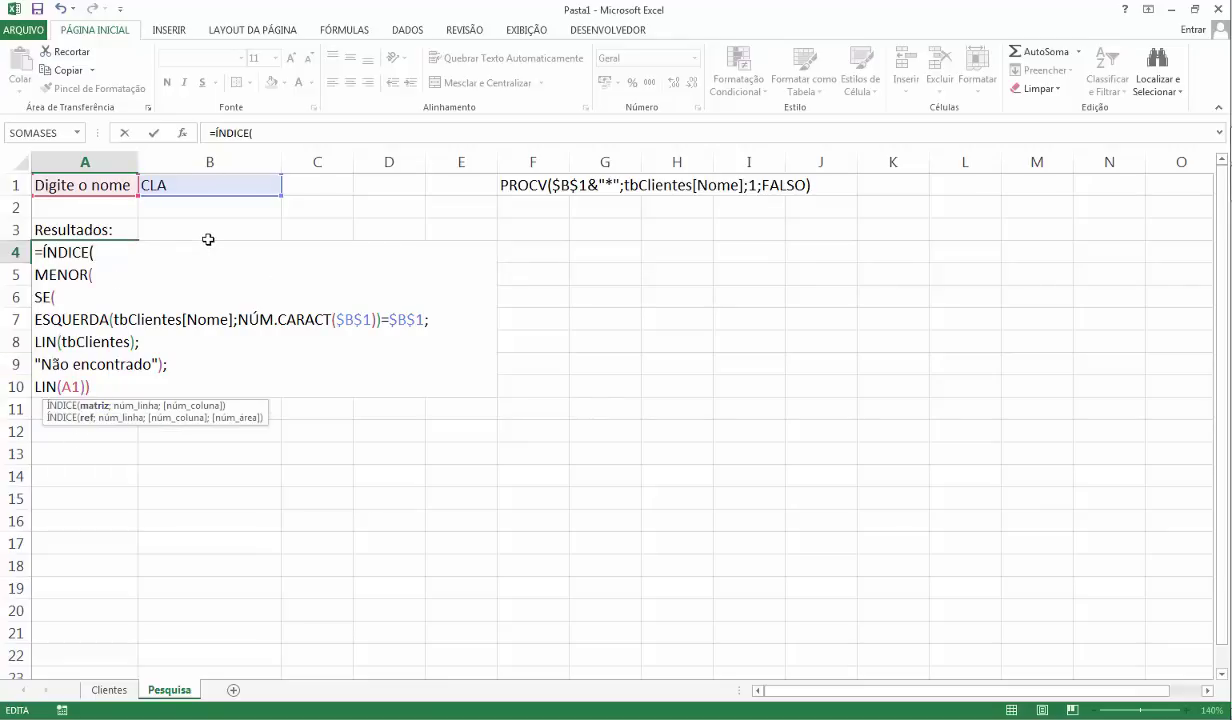
# Give ÍNDICE tbClientes[Nome] as its array followed by a semicolon, and delete the stray opening parenthesis after it.
pyautogui.write('TB')
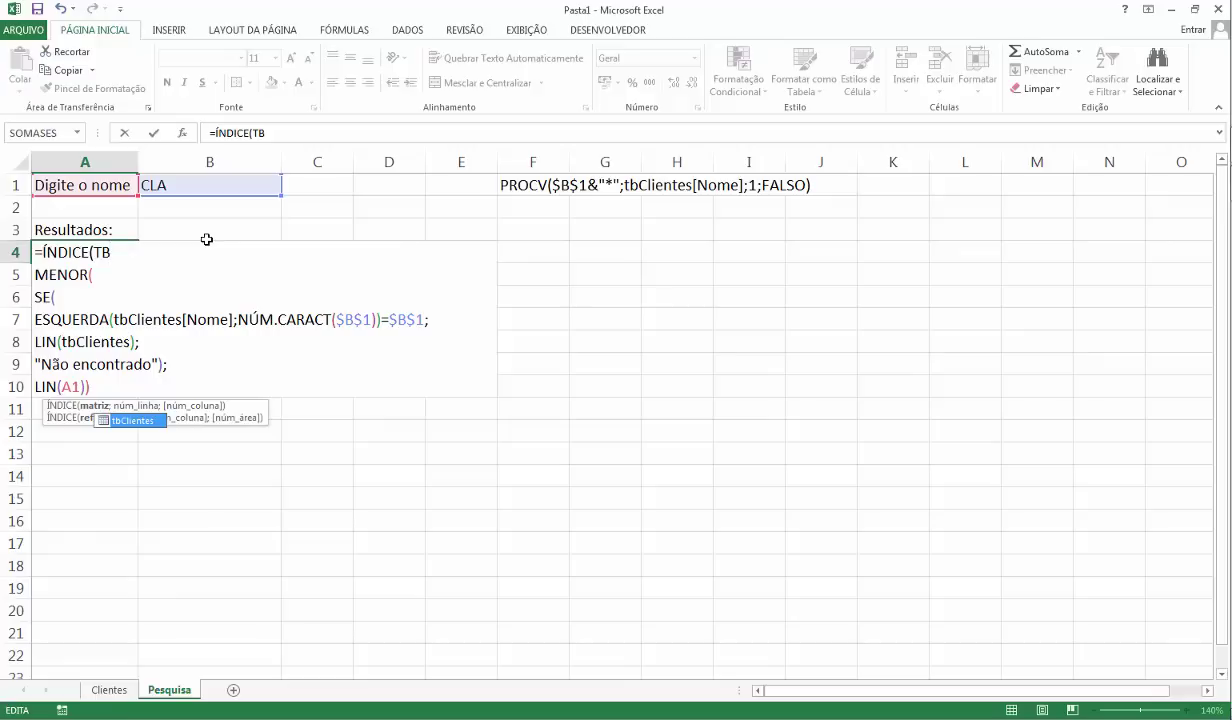
pyautogui.doubleClick(150, 420)
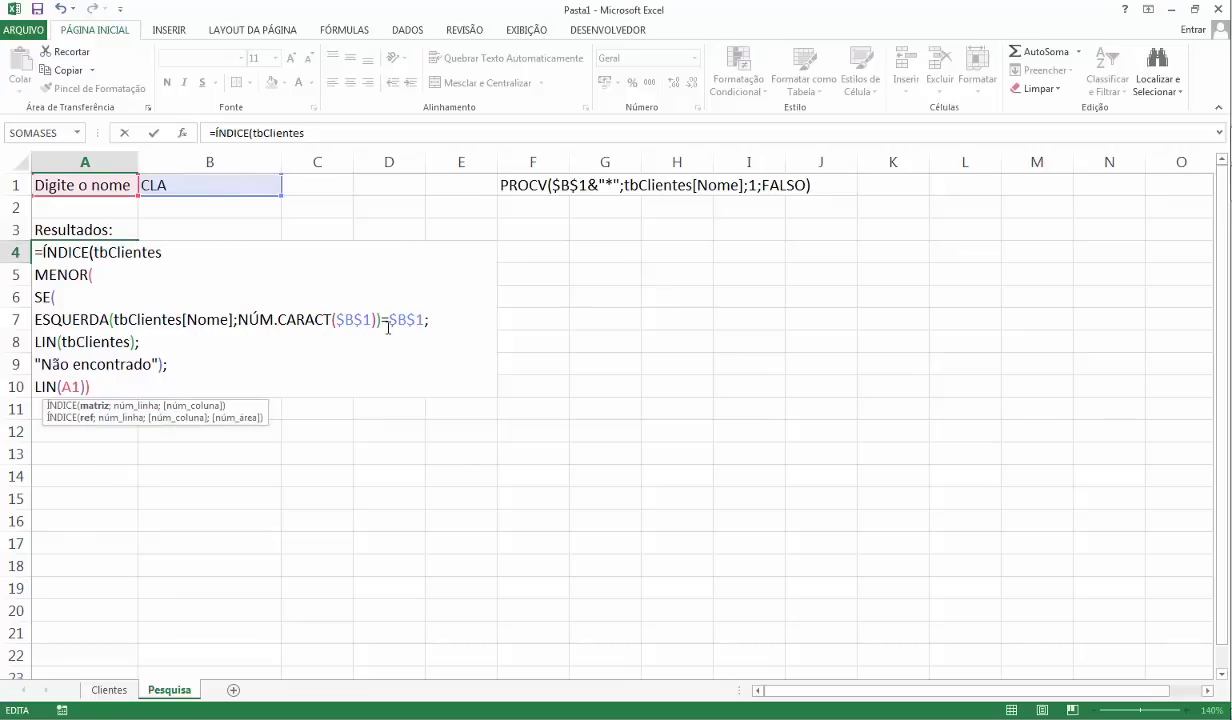
pyautogui.write('[N')
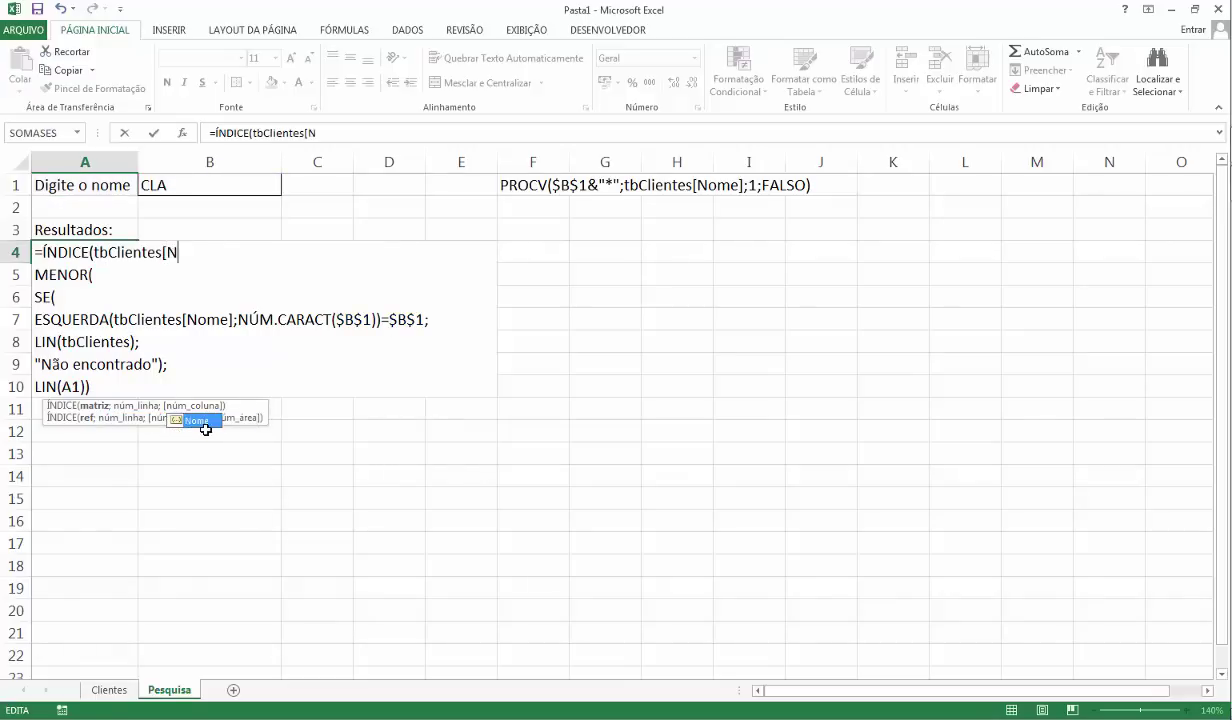
pyautogui.doubleClick(204, 423)
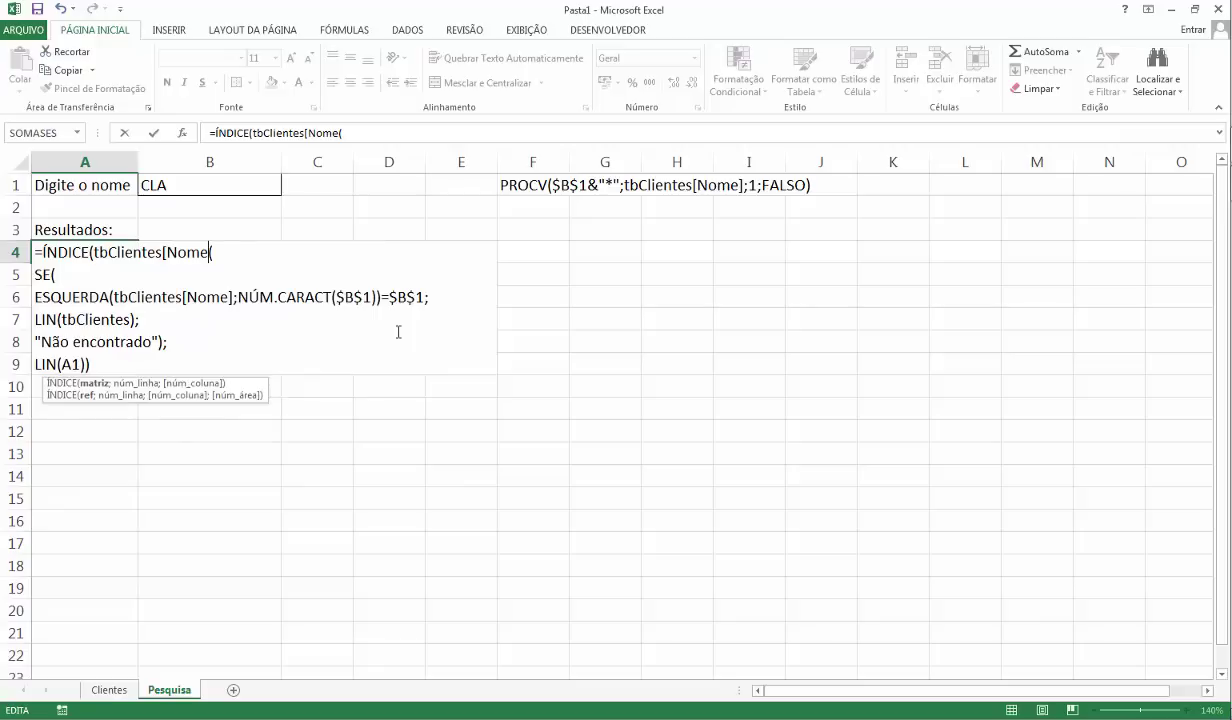
pyautogui.write(']')
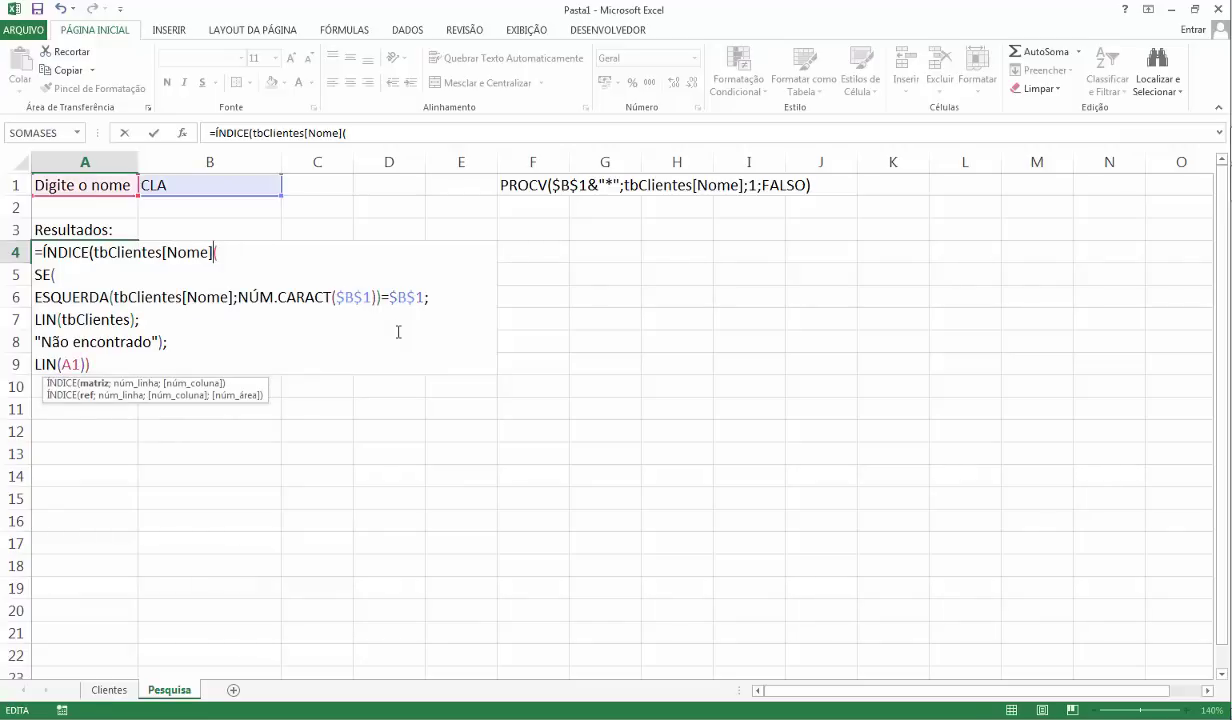
pyautogui.write(';')
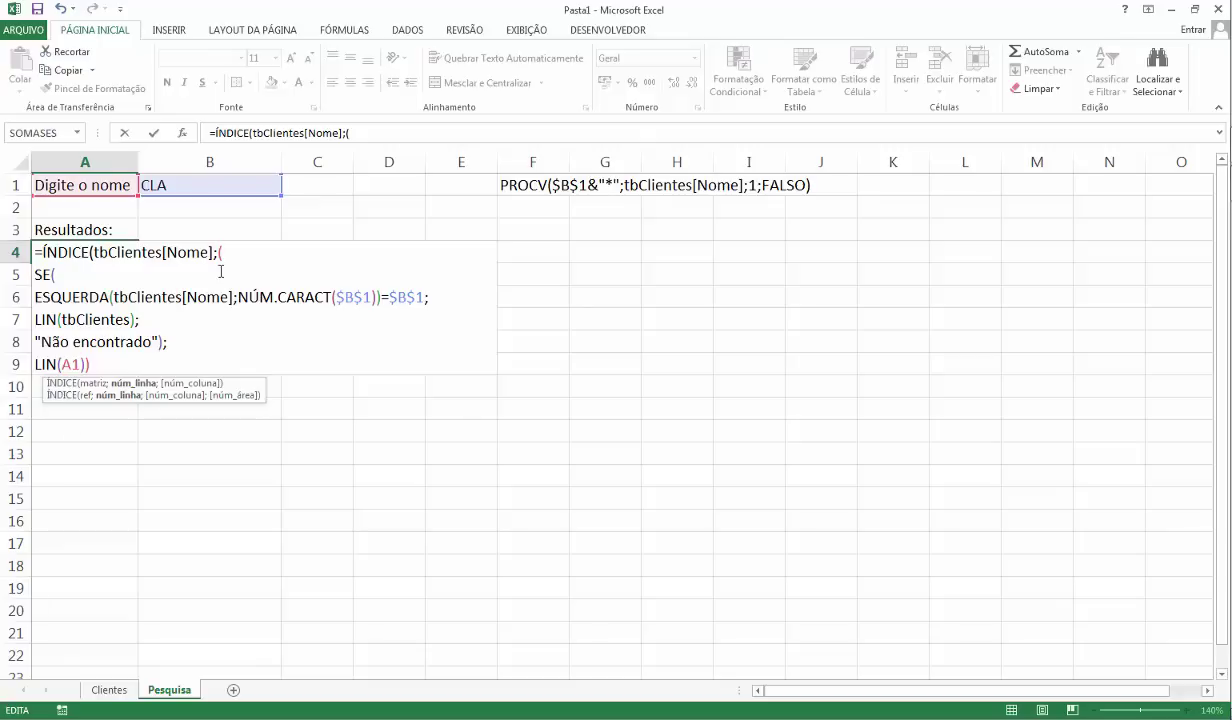
pyautogui.press('Delete')
# Try to enter the A4 formula with a semicolon added after the last closing parenthesis.
pyautogui.moveTo(86, 364); pyautogui.dragTo(26, 279)
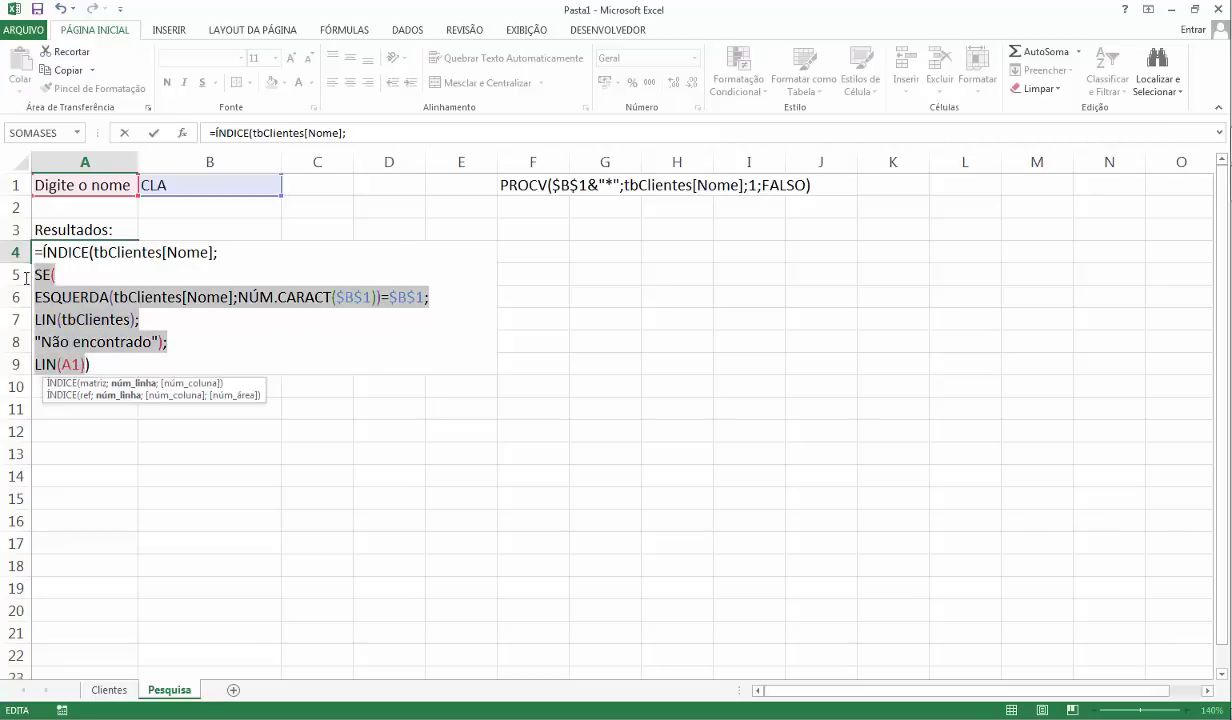
pyautogui.click(127, 366)
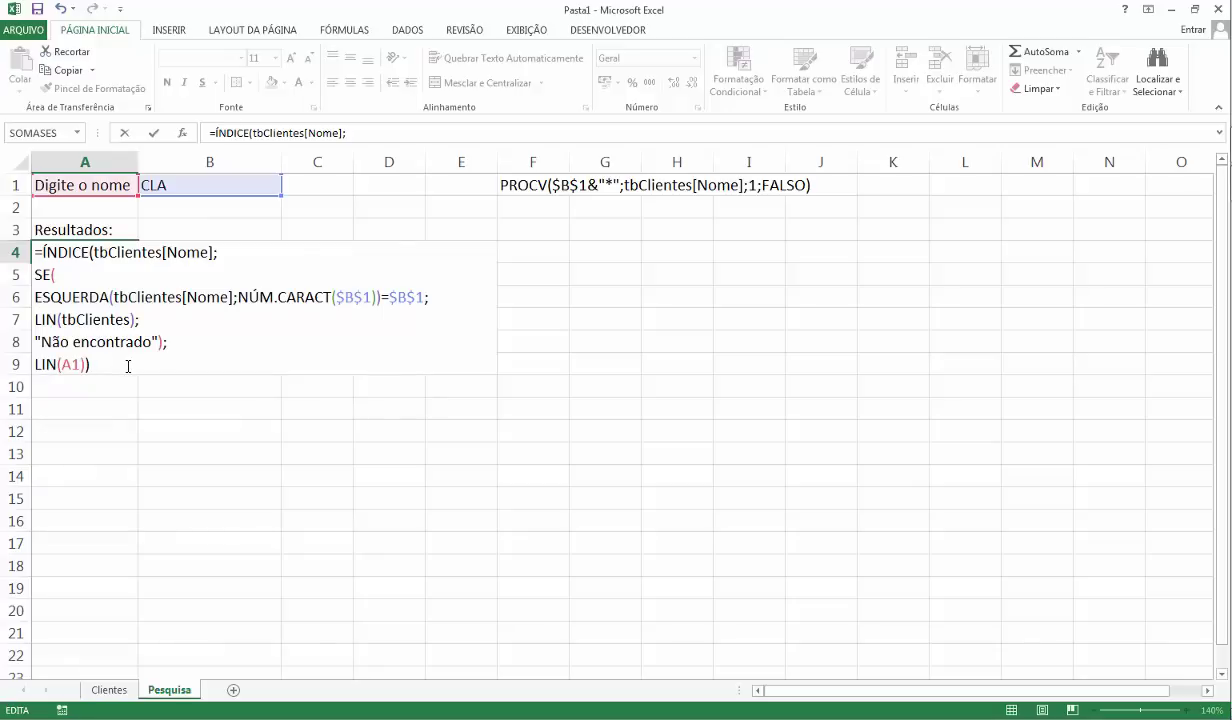
pyautogui.write(';')
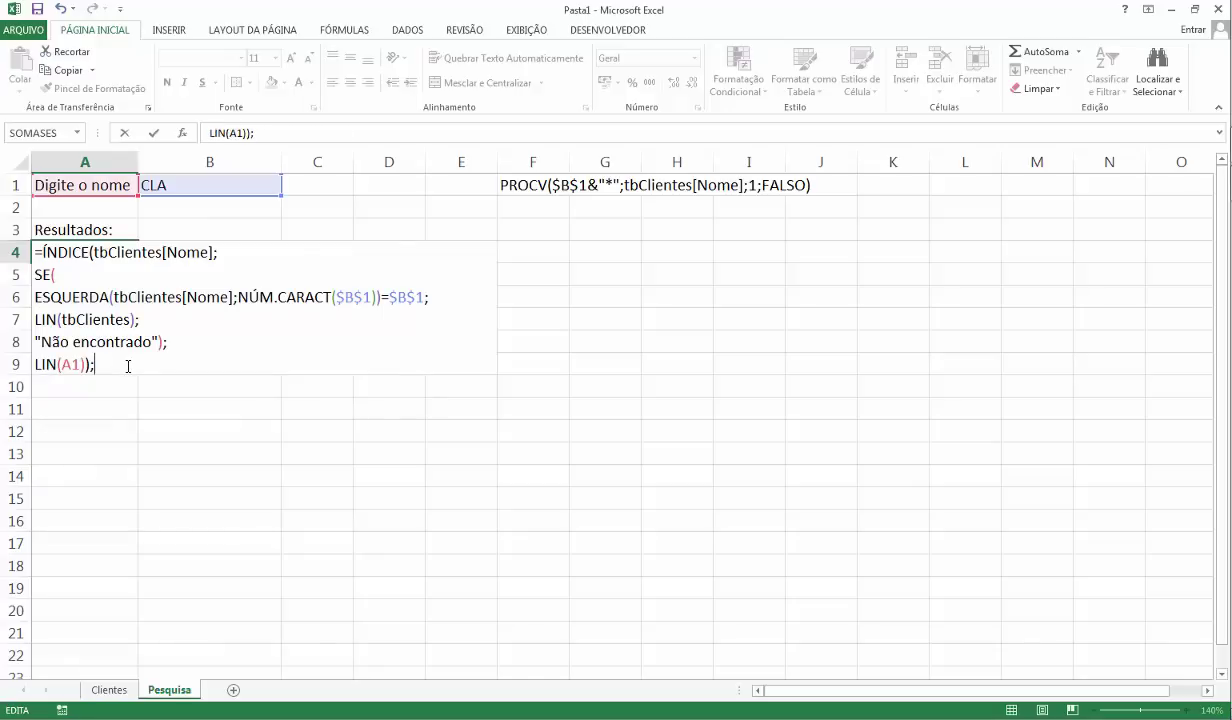
pyautogui.press('Return')
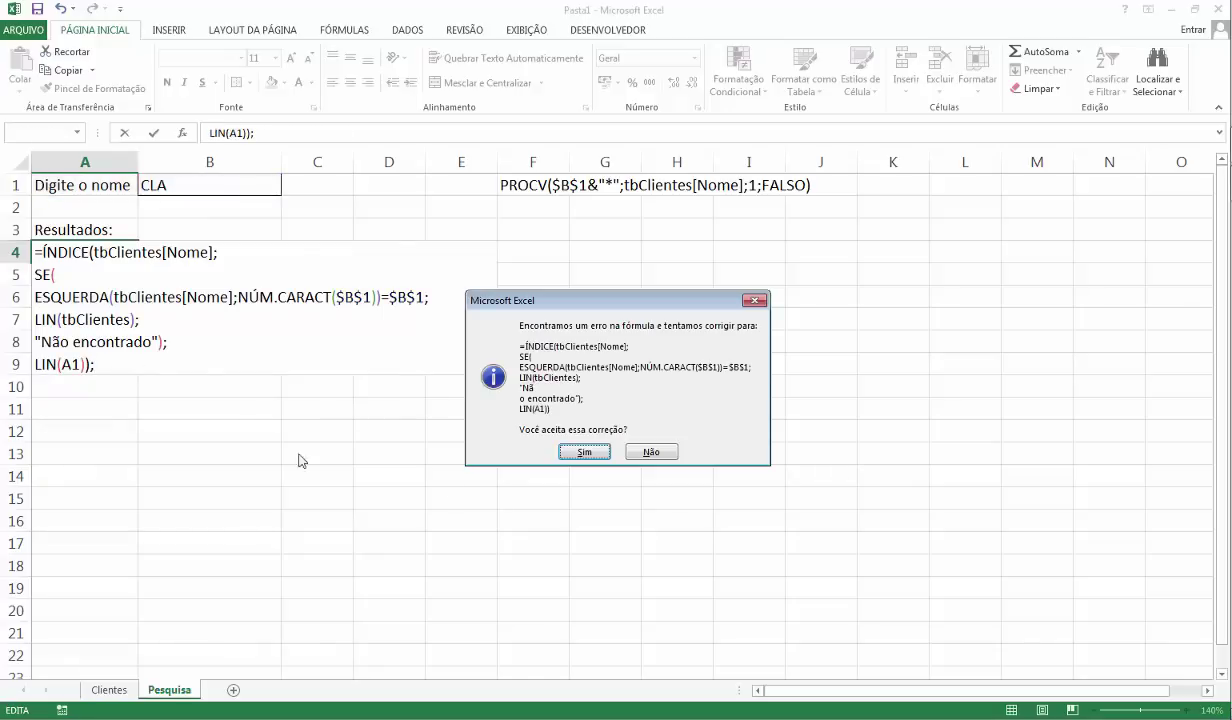
pyautogui.click(643, 451)
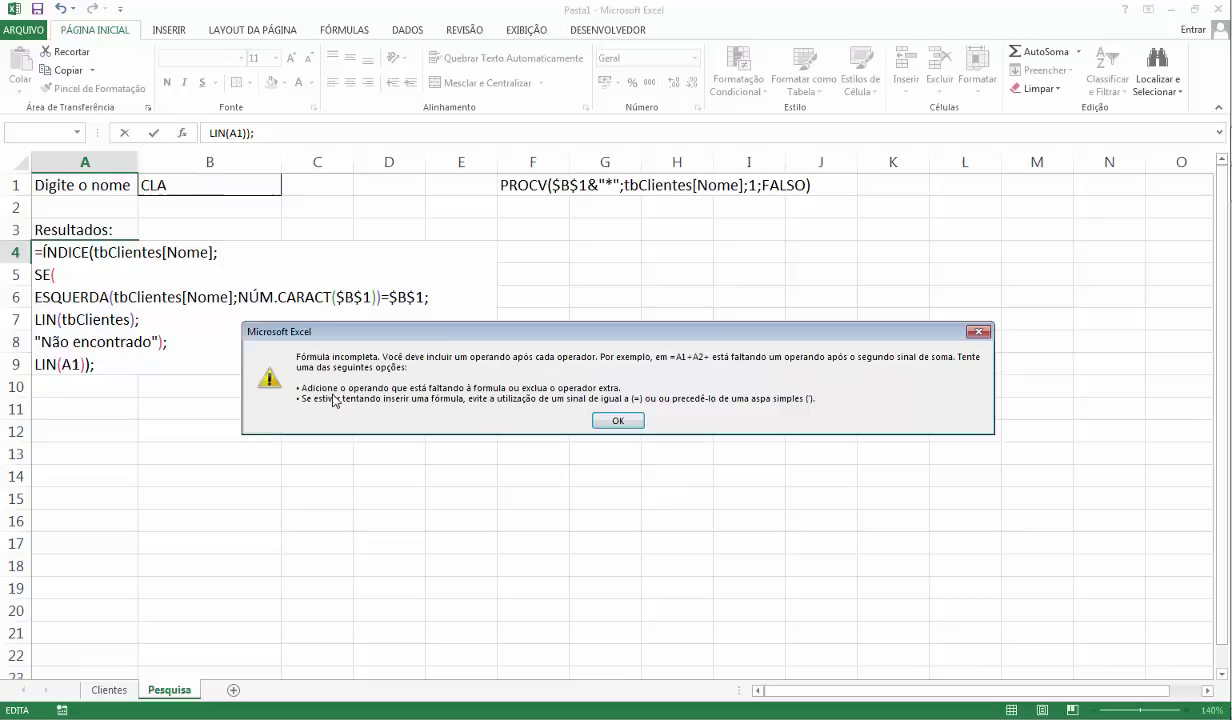
pyautogui.click(612, 419)
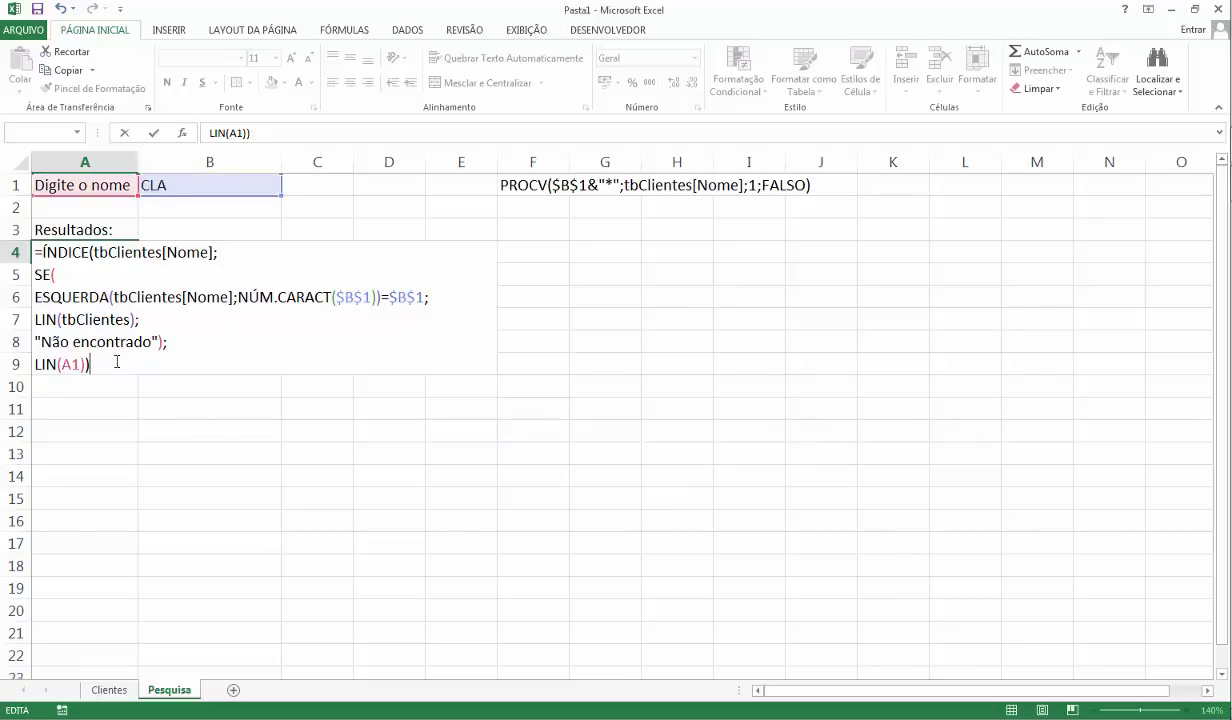
# Replace the A4 formula's final closing parenthesis with a semicolon and finish ÍNDICE with column number 1) on a new line.
pyautogui.press('BackSpace')
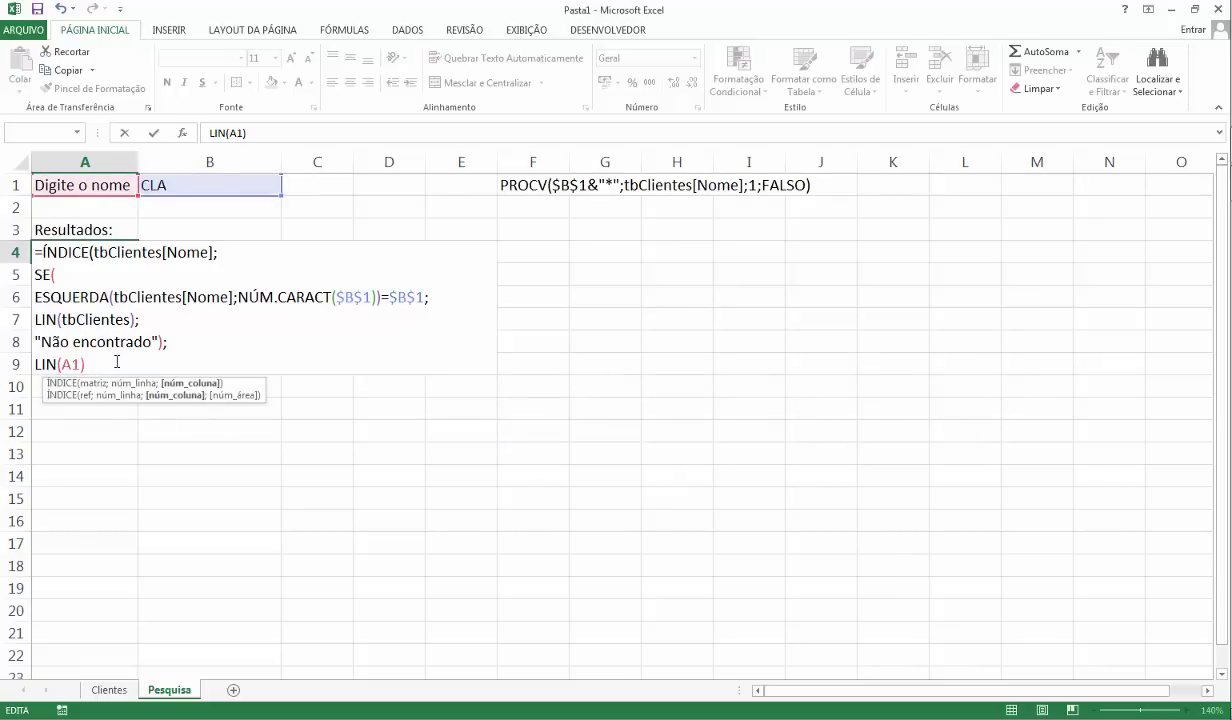
pyautogui.write(';')
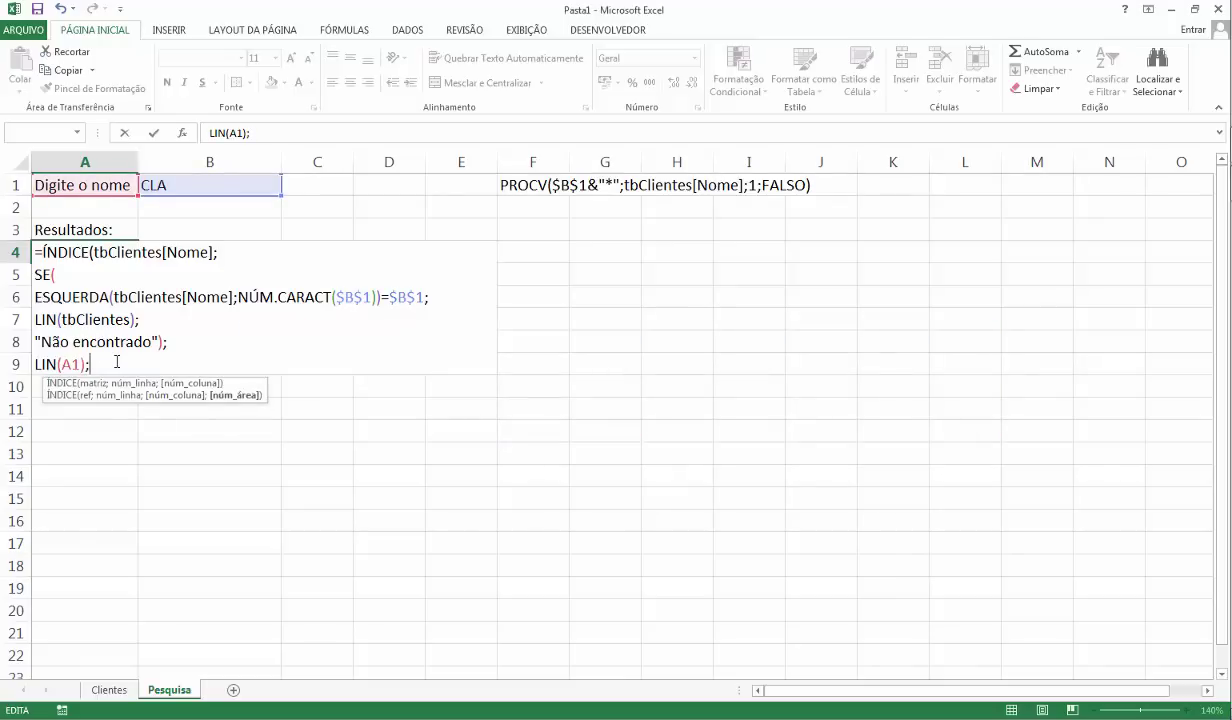
pyautogui.hotkey('alt', 'Return')
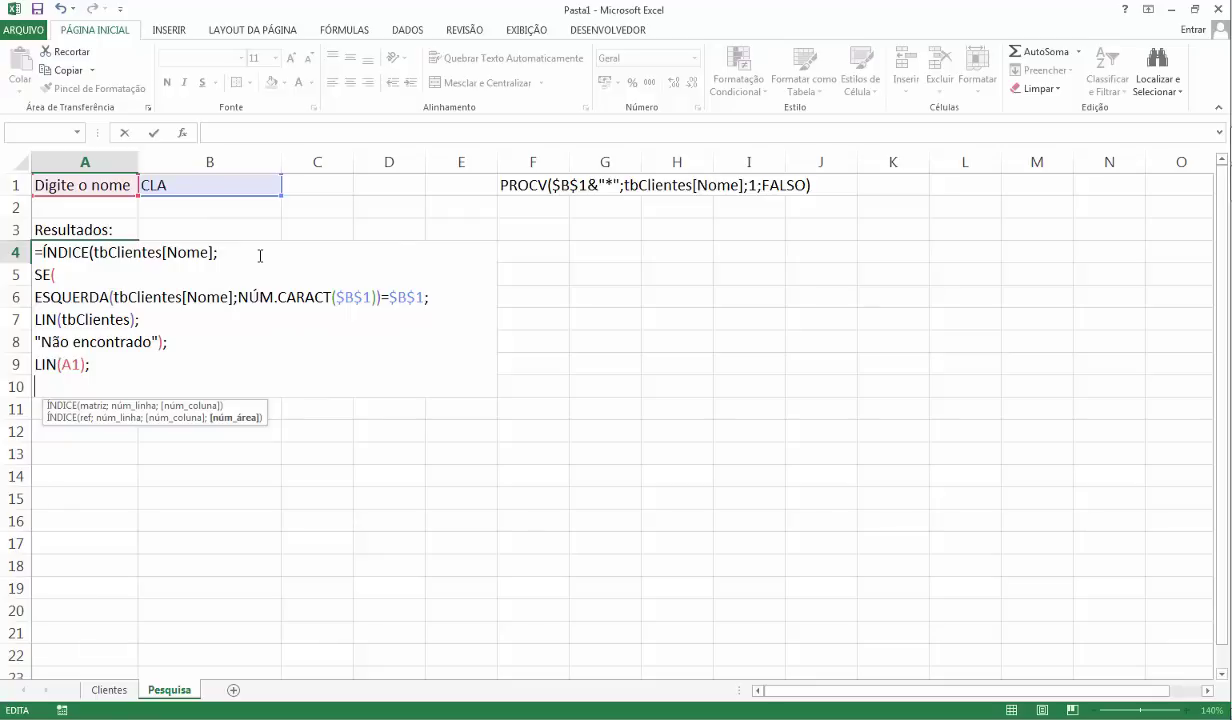
pyautogui.write('1)')
# Review the SE and ÍNDICE arguments line by line and enter the A4 formula.
pyautogui.click(132, 362)
pyautogui.press('Up')
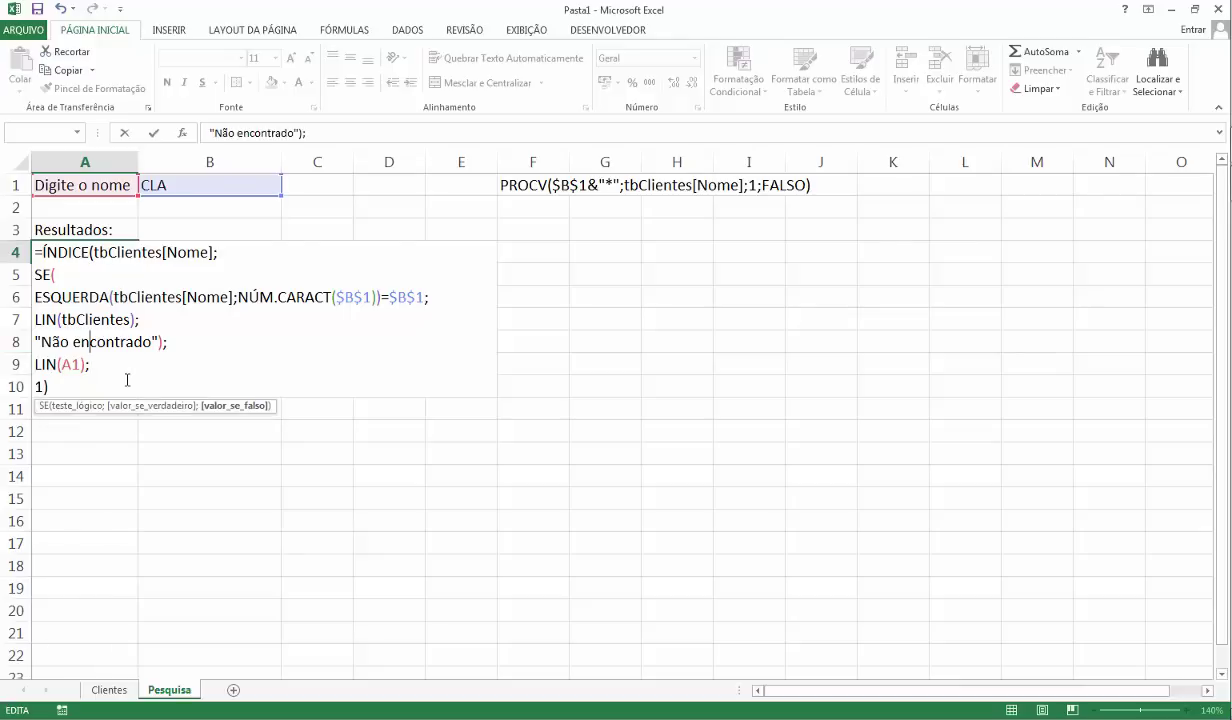
pyautogui.press('Down')
pyautogui.press('Up')
pyautogui.press('Down')
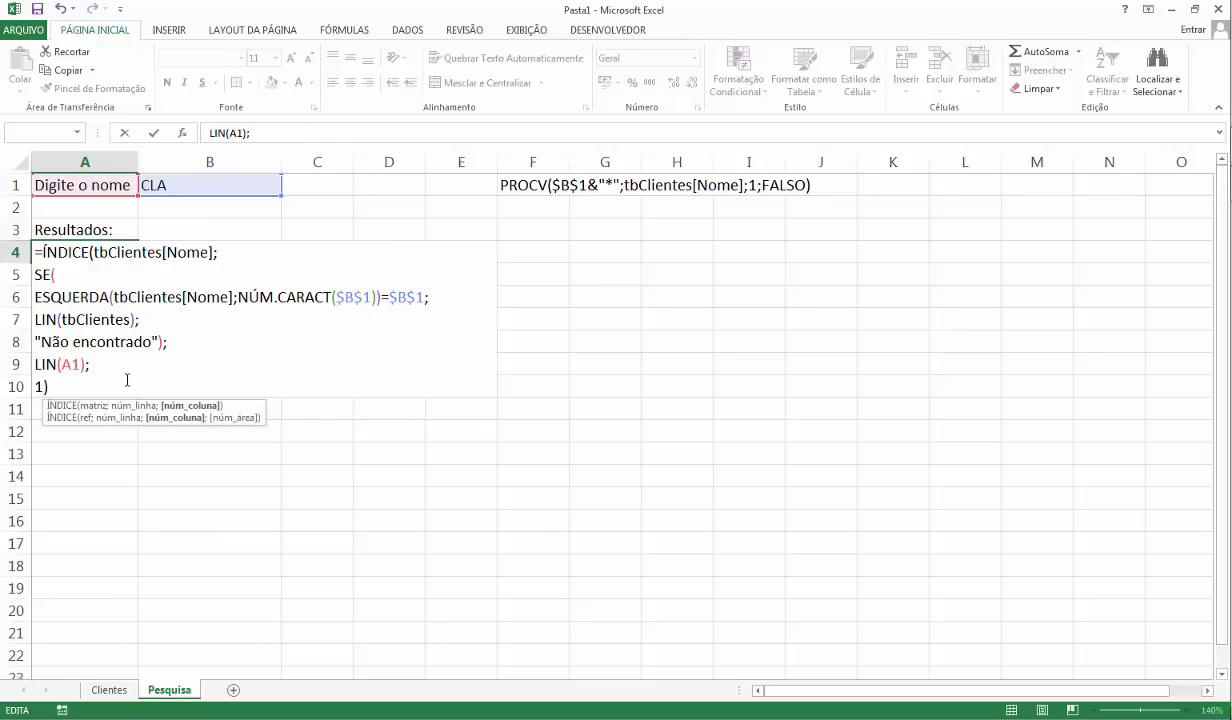
pyautogui.press('Up')
pyautogui.press('Up')
pyautogui.press('Up')
pyautogui.press('Up')
pyautogui.press('Up')
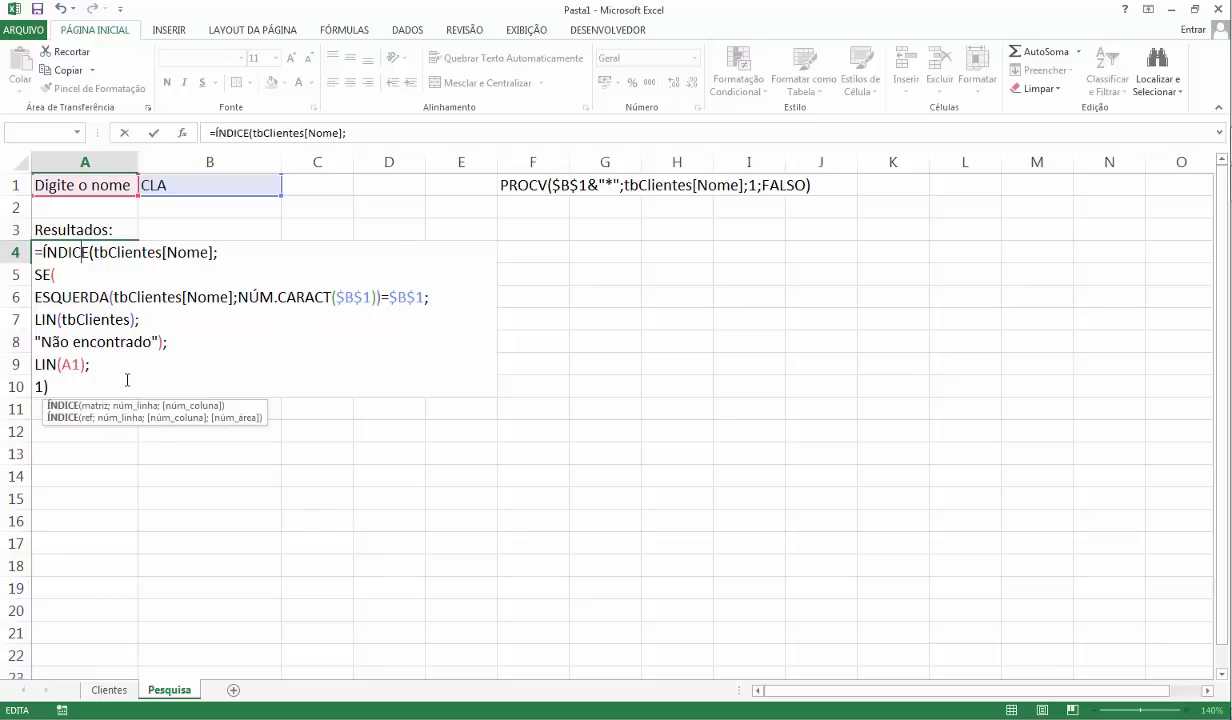
pyautogui.press('End')
pyautogui.hotkey('shift', 'Return')
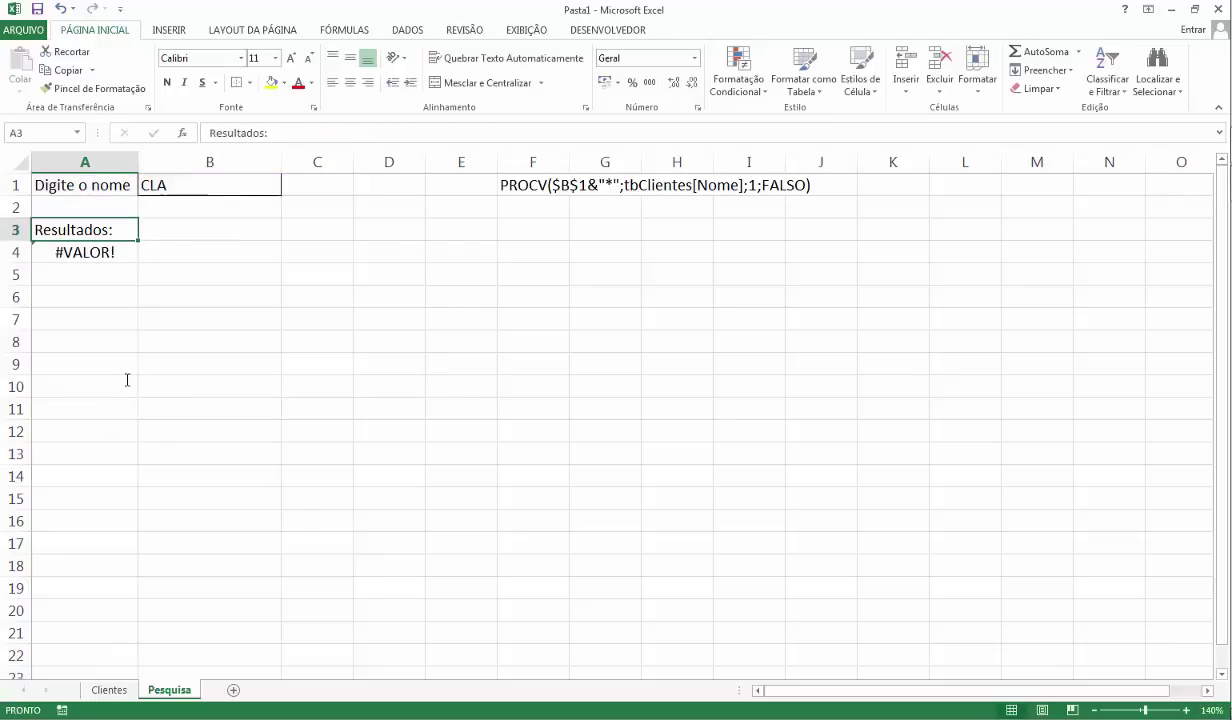
# Reopen the A4 formula and insert MENOR( on its own line directly before SE(.
pyautogui.press('Down')
pyautogui.press('F2')
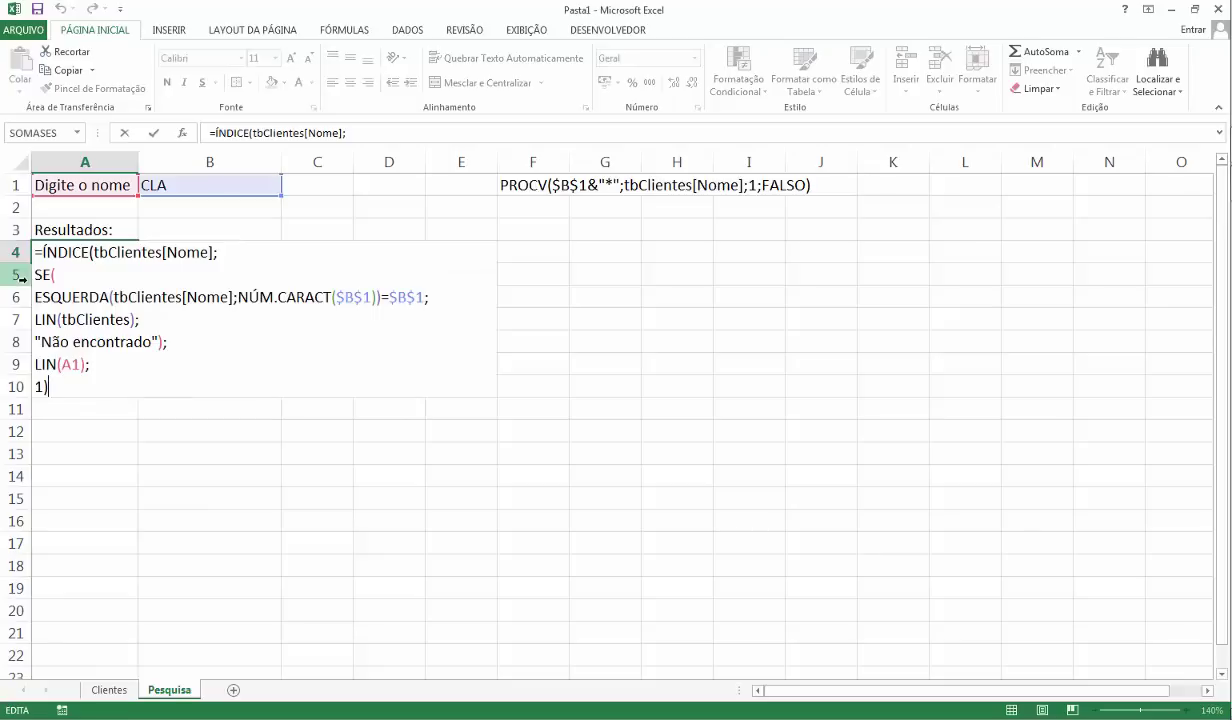
pyautogui.click(41, 275)
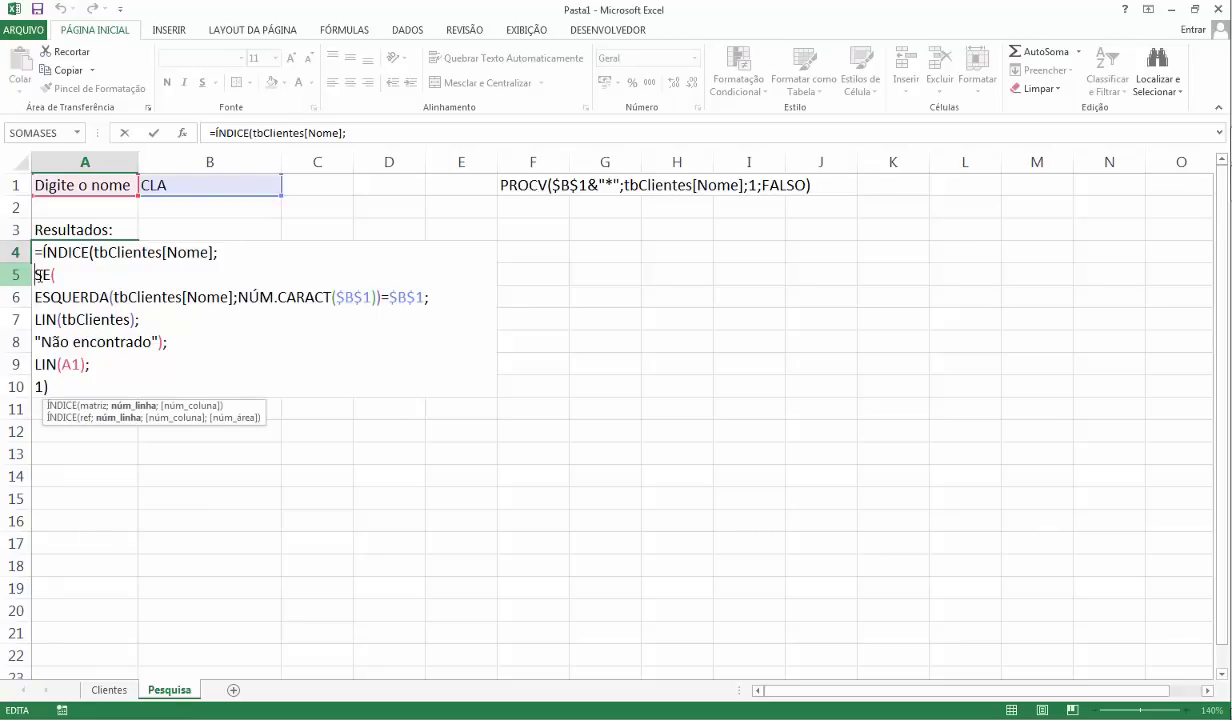
pyautogui.write('me')
pyautogui.press('BackSpace')
pyautogui.press('BackSpace')
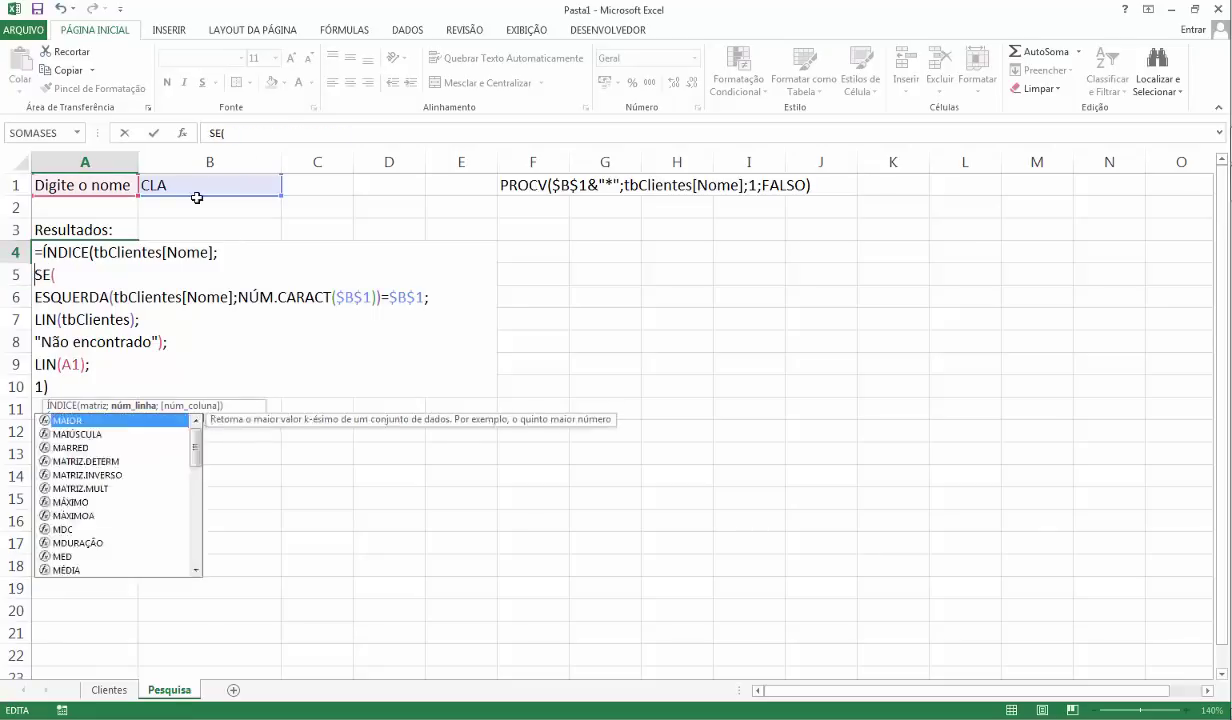
pyautogui.write('Menor')
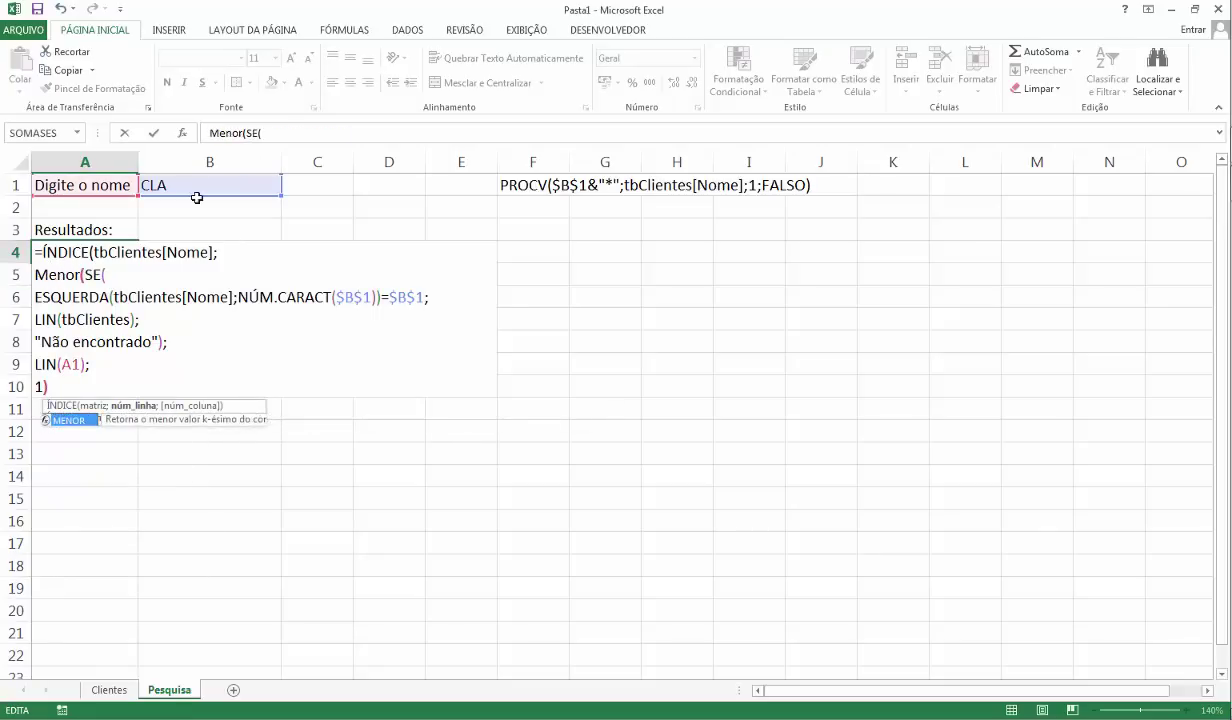
pyautogui.write('(')
pyautogui.hotkey('alt', 'Return')
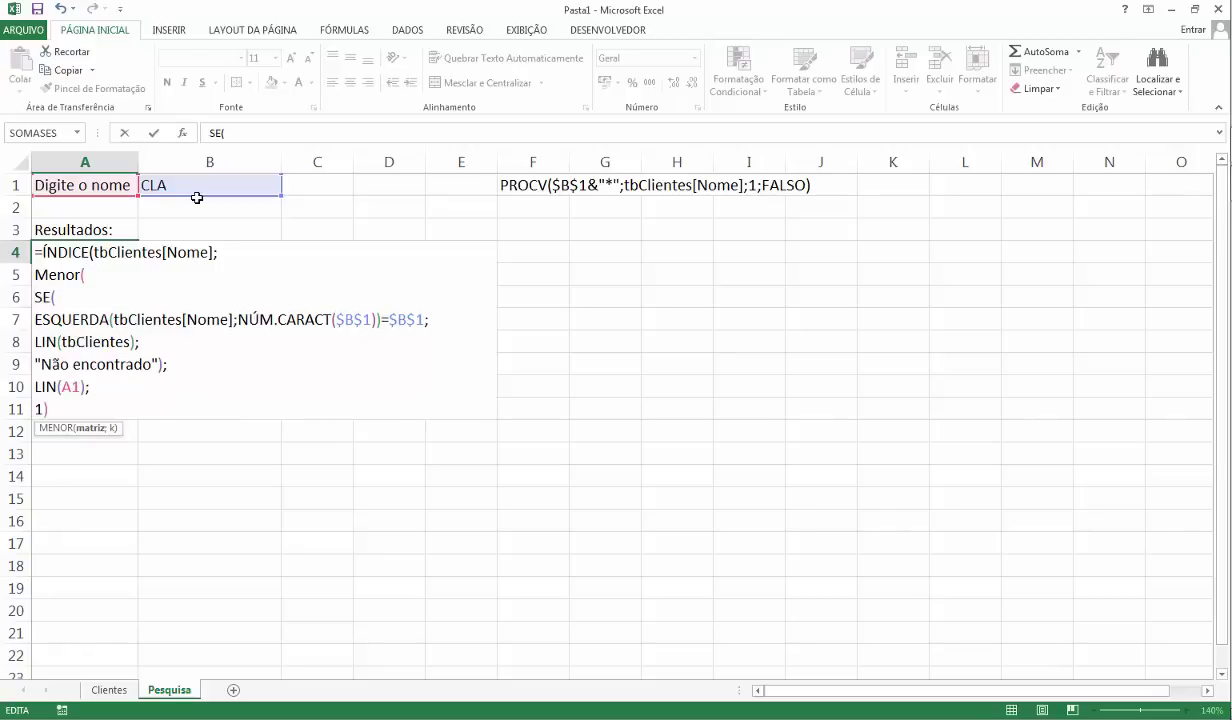
# Close the MENOR function with an extra parenthesis after LIN(A1), before the semicolon.
pyautogui.click(105, 405)
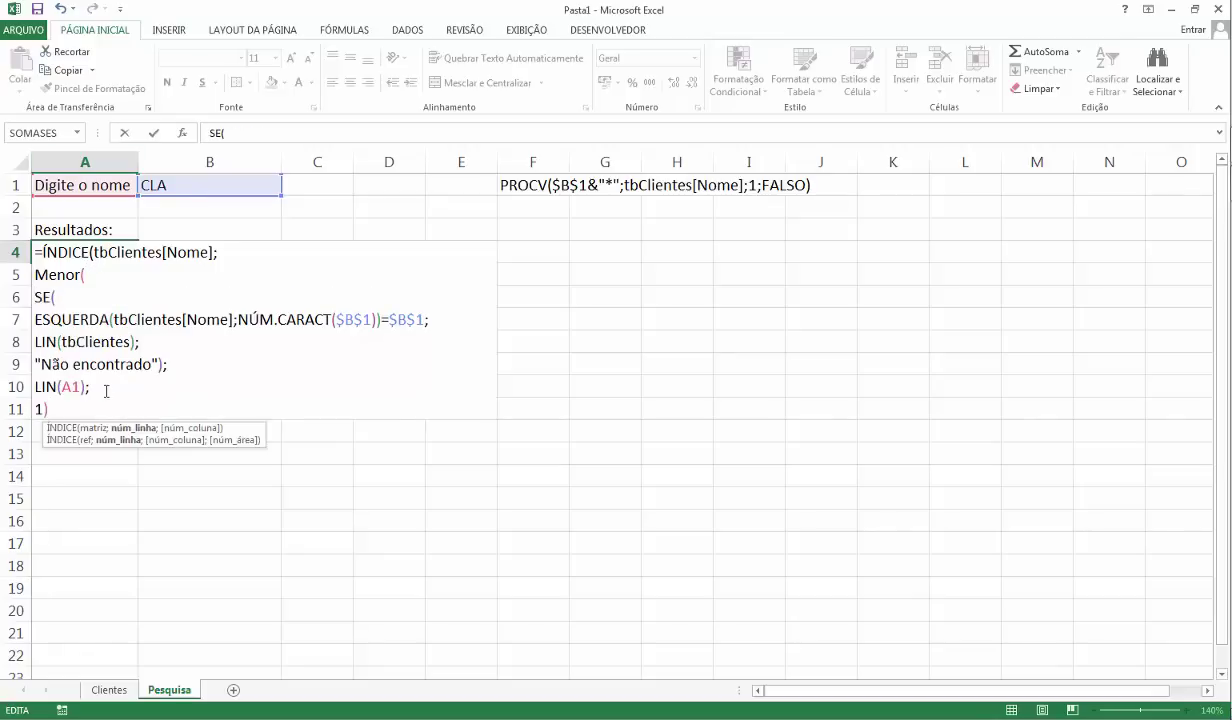
pyautogui.click(108, 391)
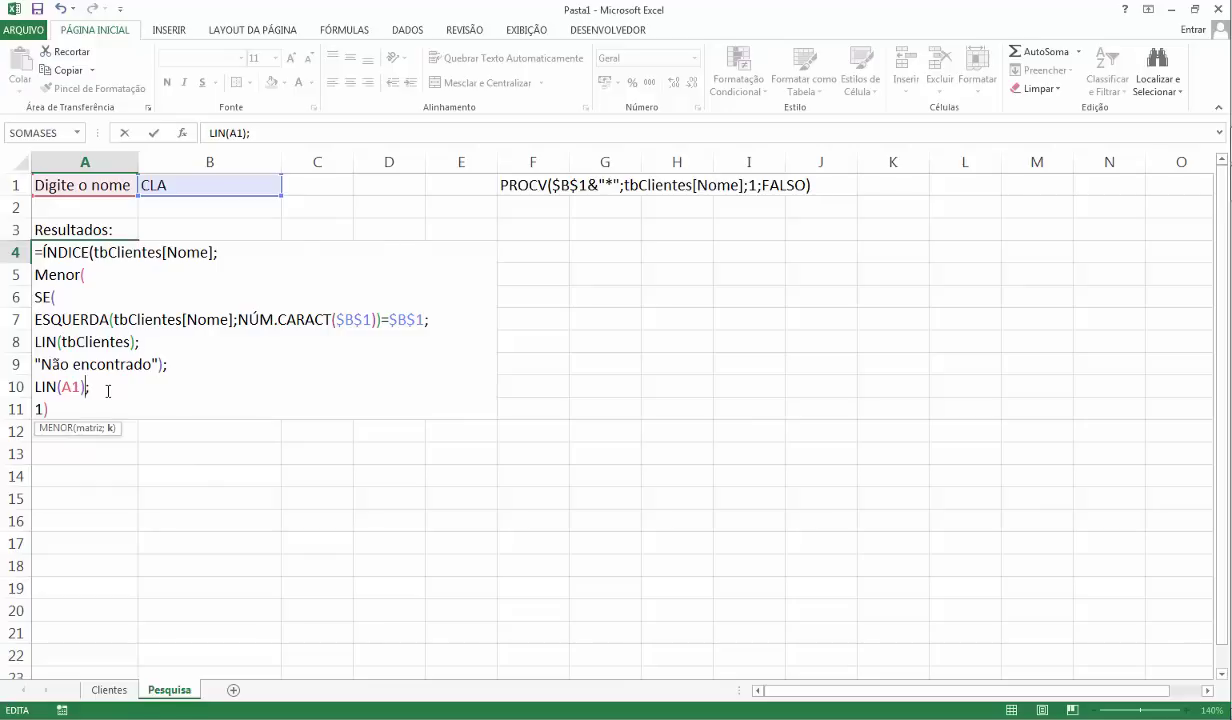
pyautogui.press('Up')
pyautogui.press('End')
pyautogui.press('Down')
pyautogui.press('Left')
pyautogui.write(')')
pyautogui.press('Down')
pyautogui.press('Home')
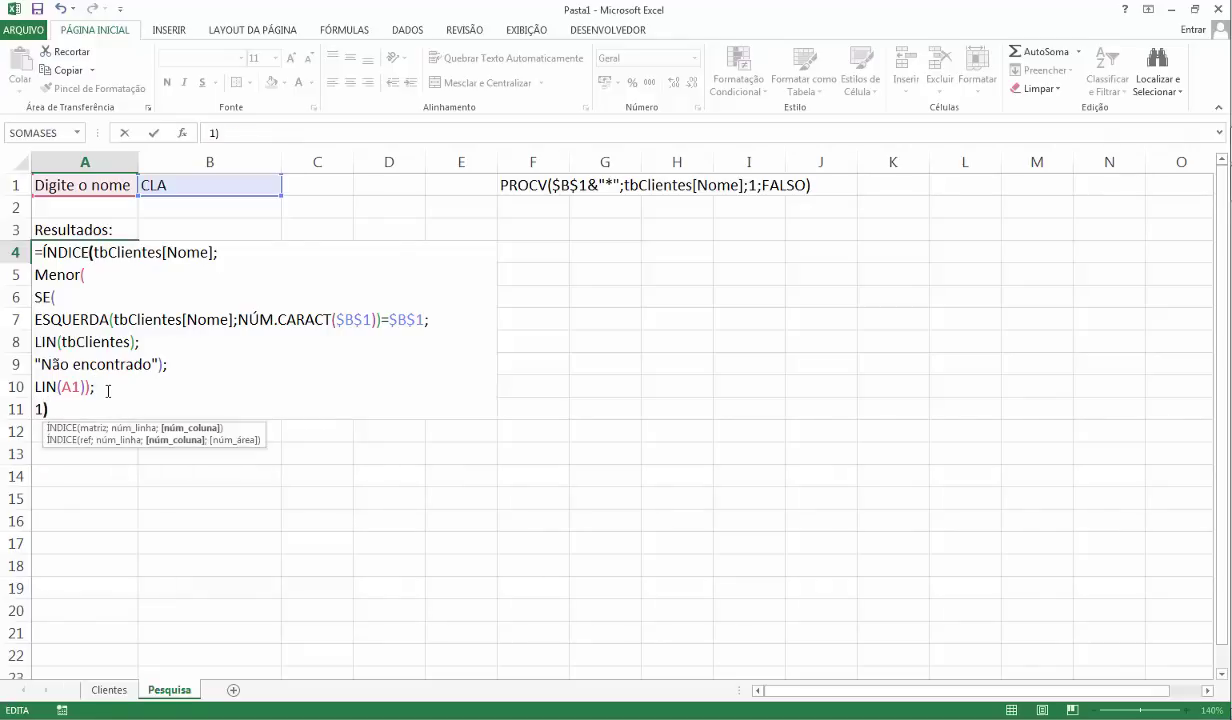
# Enter the A4 formula as an array formula, leaving no line break after the final 1).
pyautogui.press('End')
pyautogui.hotkey('alt', 'Return')
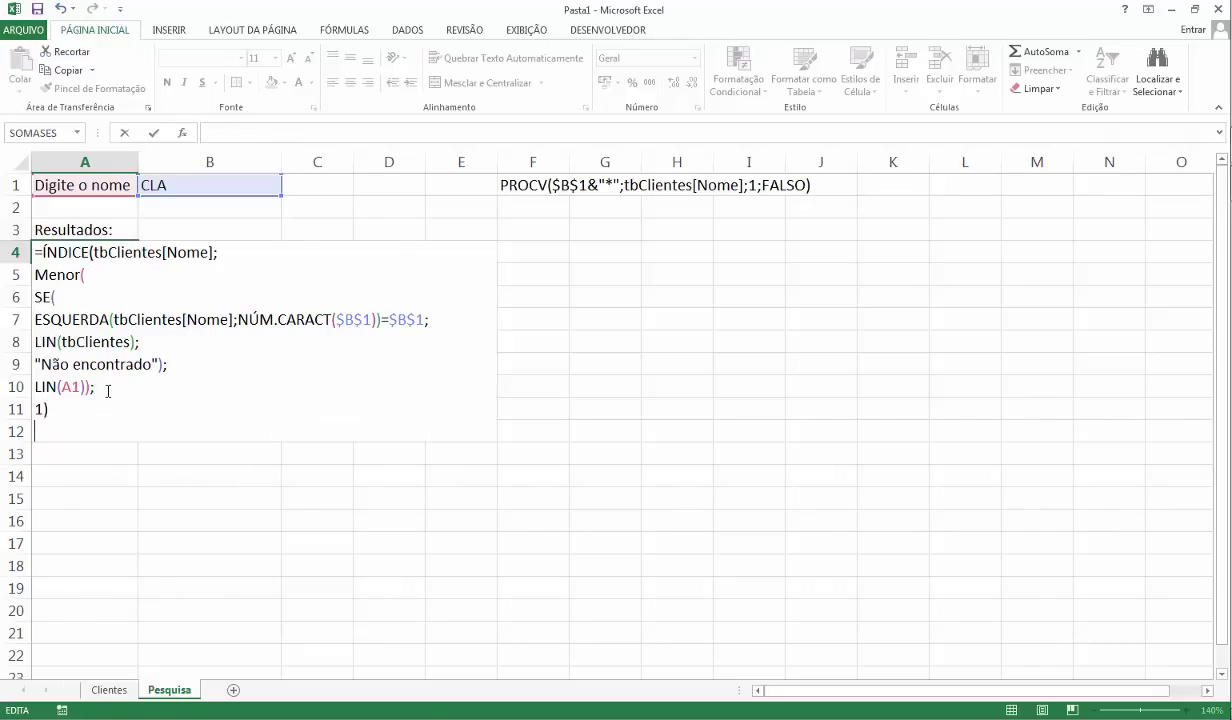
pyautogui.press('BackSpace')
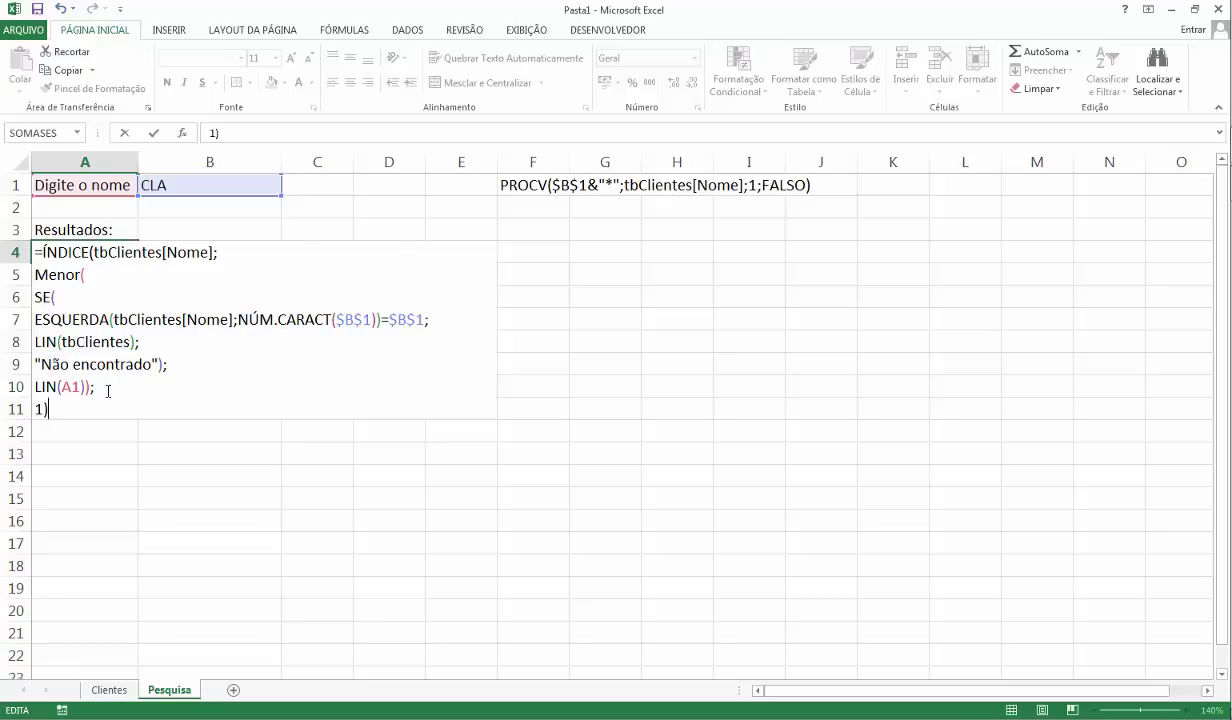
pyautogui.hotkey('ctrl', 'shift', 'Return')
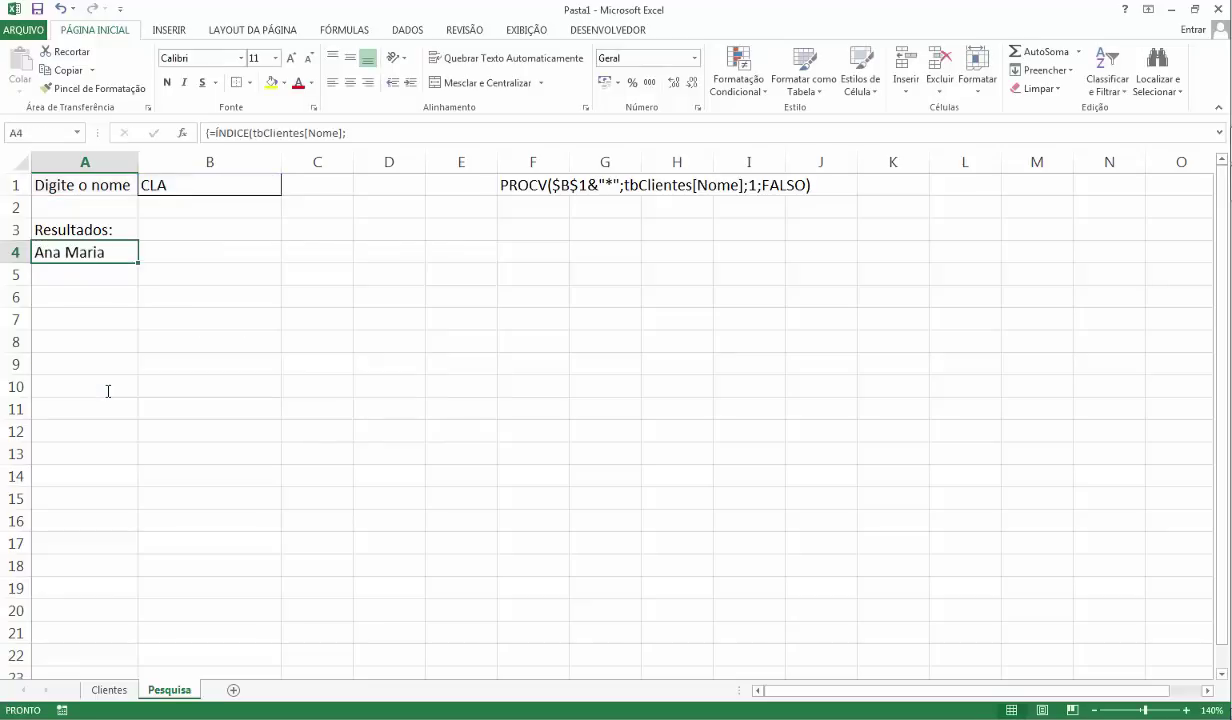
pyautogui.press('Down')
pyautogui.press('Up')
# Compare the A4 result with the Nome column on the Clientes sheet and inspect the ÍNDICE function arguments on Pesquisa.
pyautogui.click(118, 690)
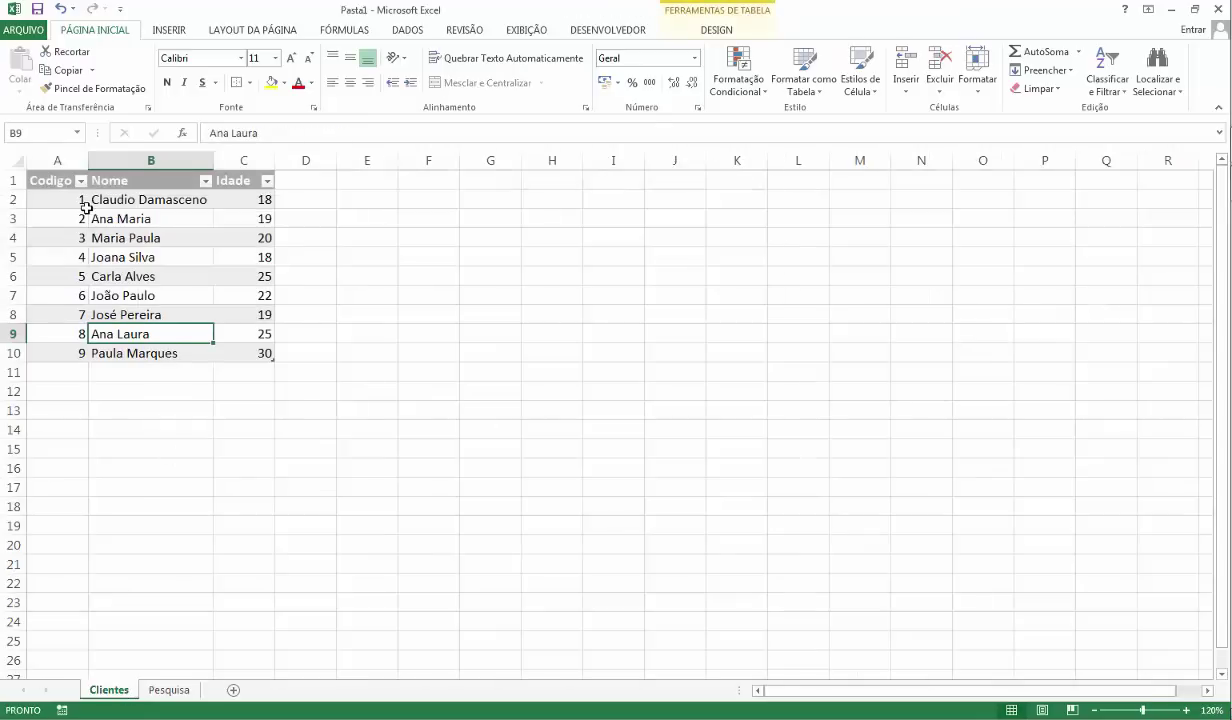
pyautogui.moveTo(115, 198); pyautogui.dragTo(127, 352)
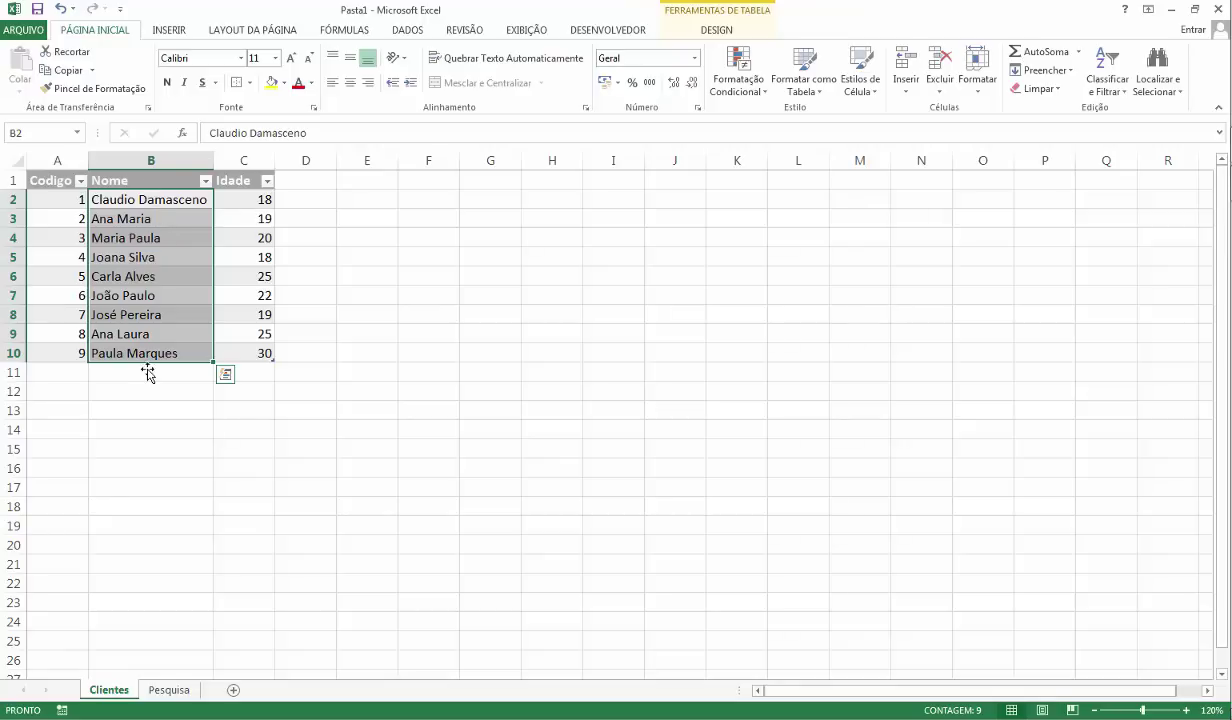
pyautogui.click(139, 219)
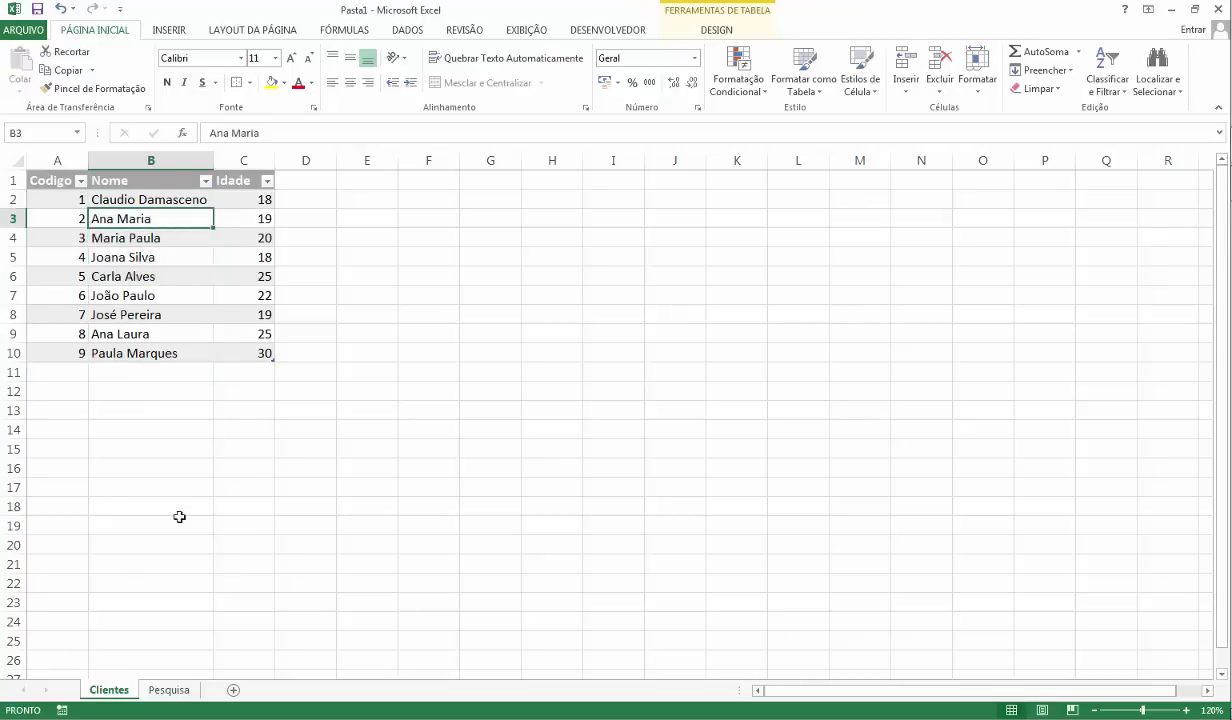
pyautogui.click(178, 690)
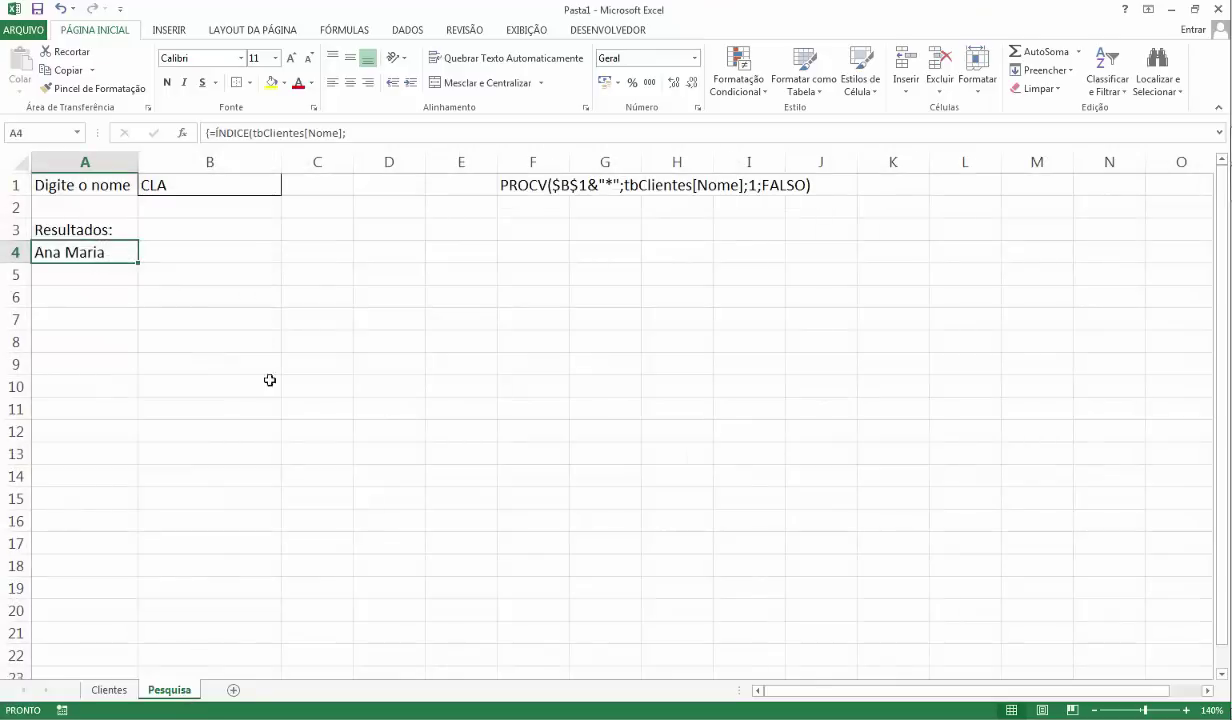
pyautogui.click(182, 134)
pyautogui.click(802, 377)
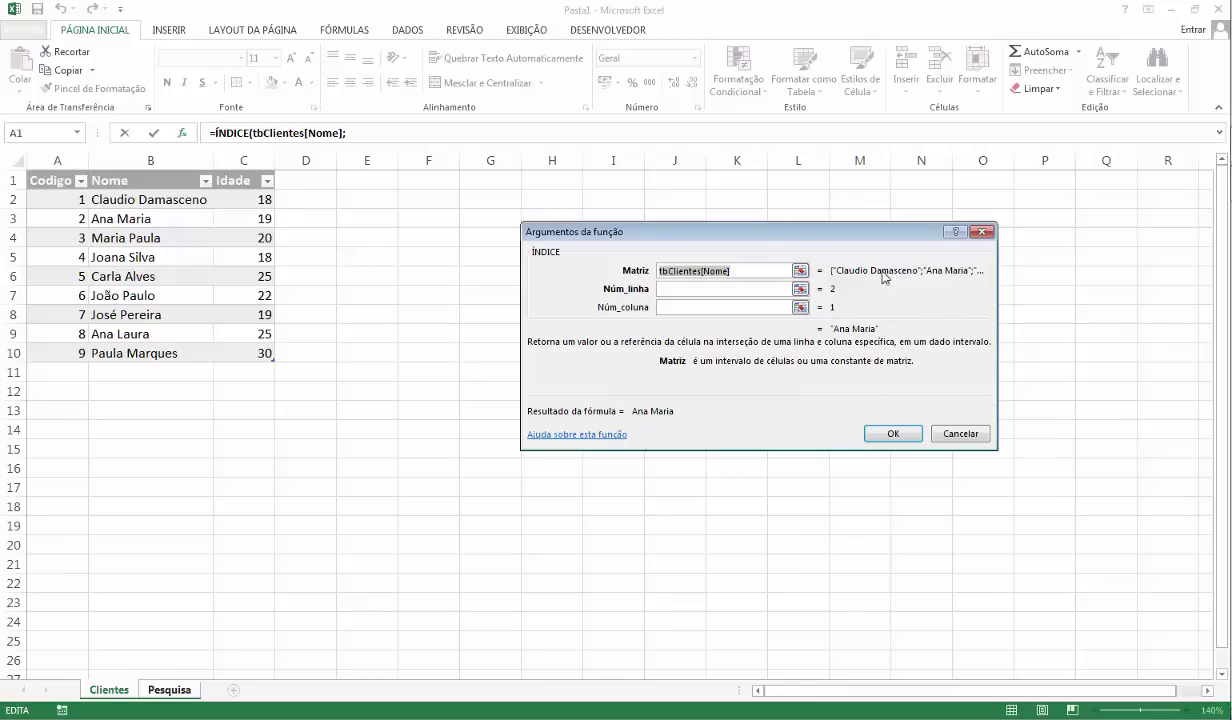
pyautogui.click(917, 440)
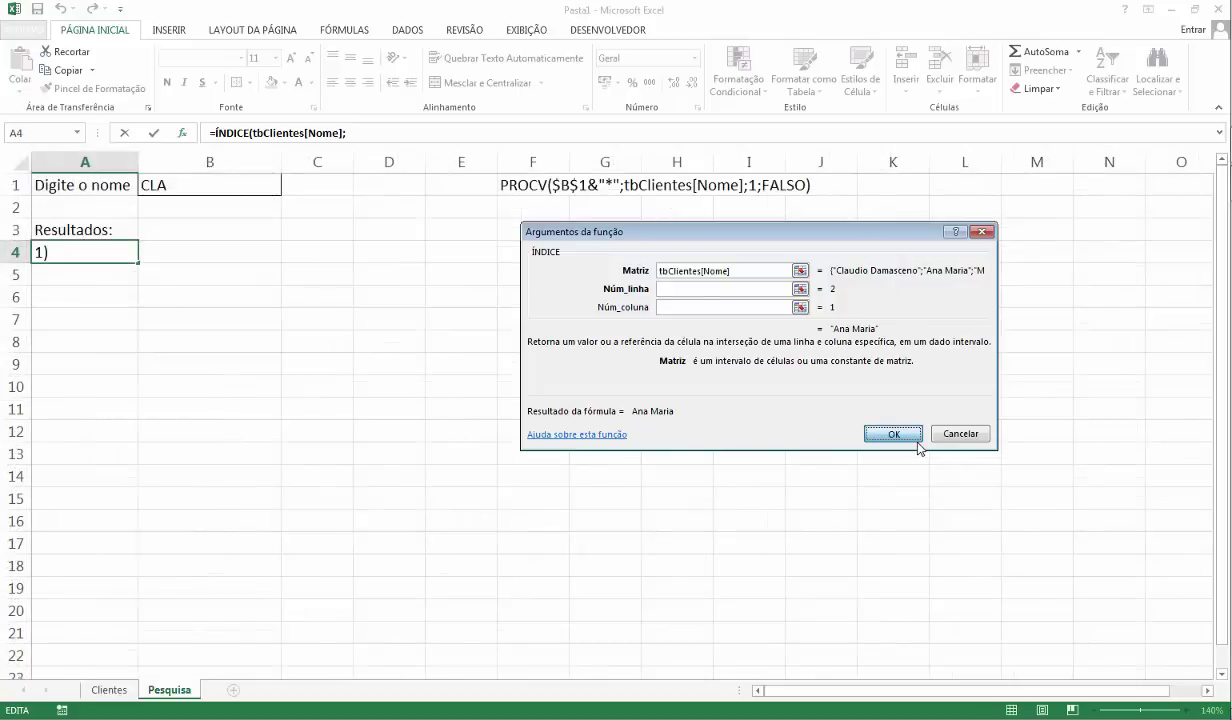
pyautogui.hotkey('ctrl', 'shift', 'Return')
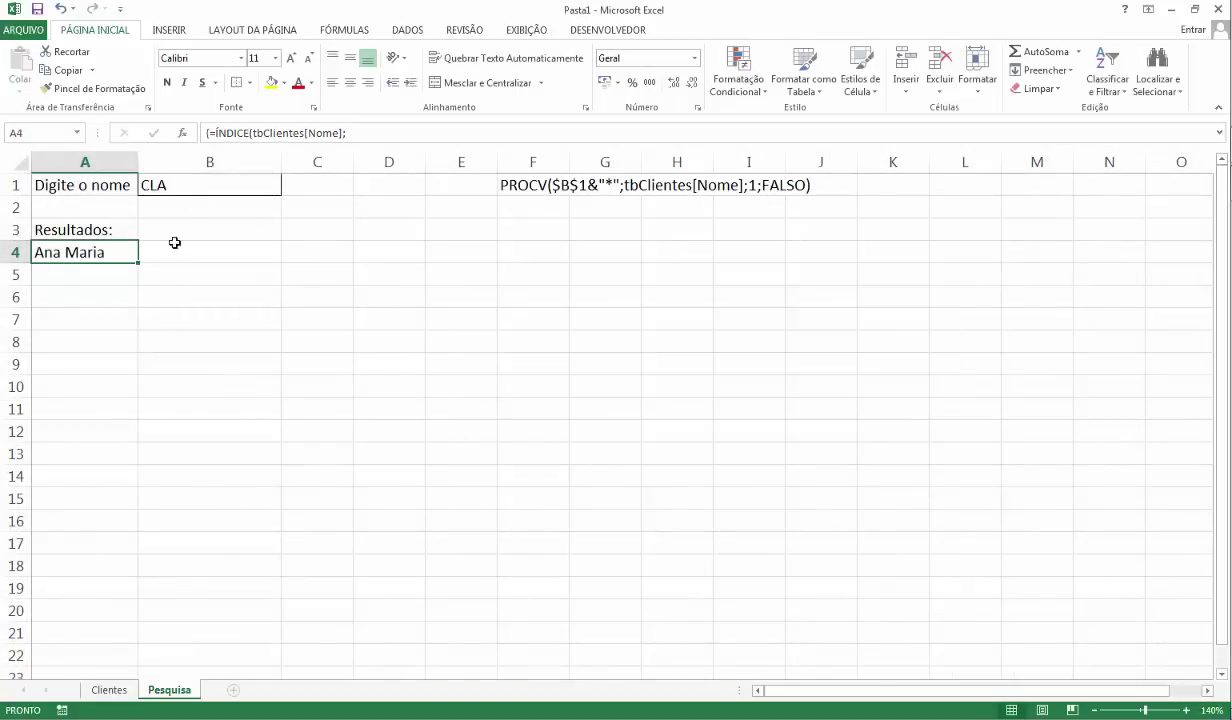
# Subtract 1 from the MENOR result in the A4 formula and re-enter it as an array formula.
pyautogui.click(165, 184)
pyautogui.click(83, 255)
pyautogui.doubleClick(96, 252)
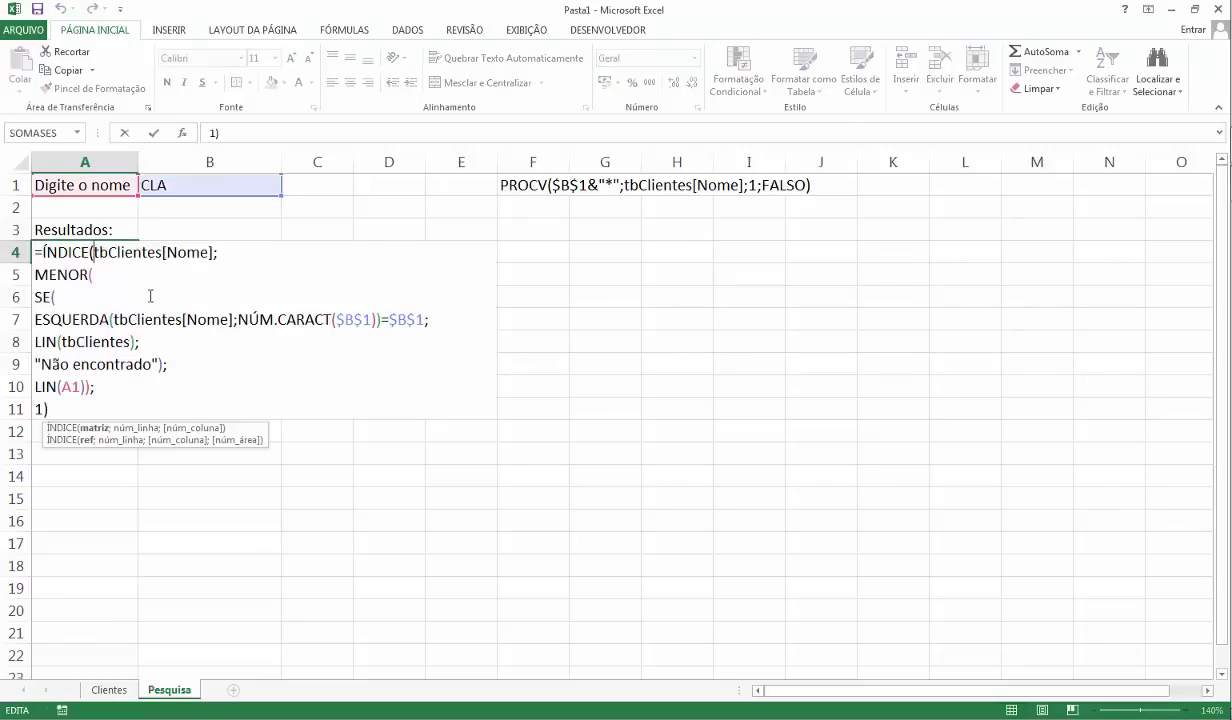
pyautogui.click(91, 387)
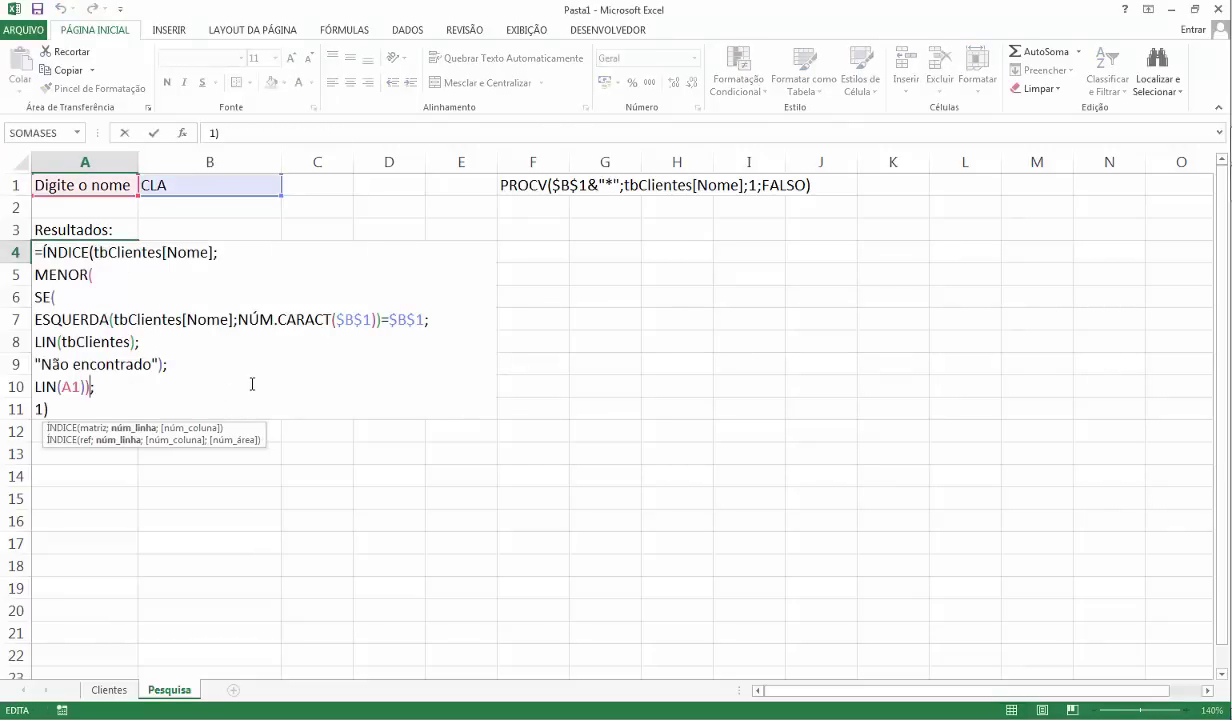
pyautogui.write('-1')
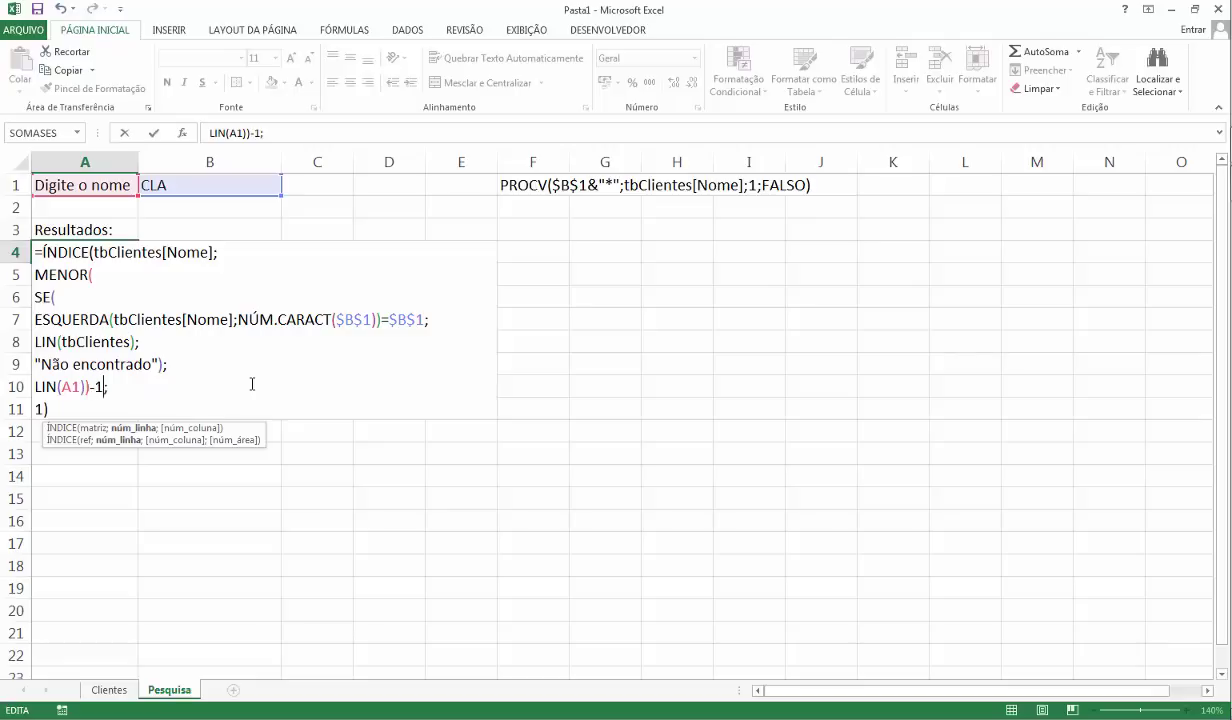
pyautogui.hotkey('ctrl', 'shift', 'Return')
pyautogui.press('Down')
pyautogui.press('Up')
pyautogui.press('Up')
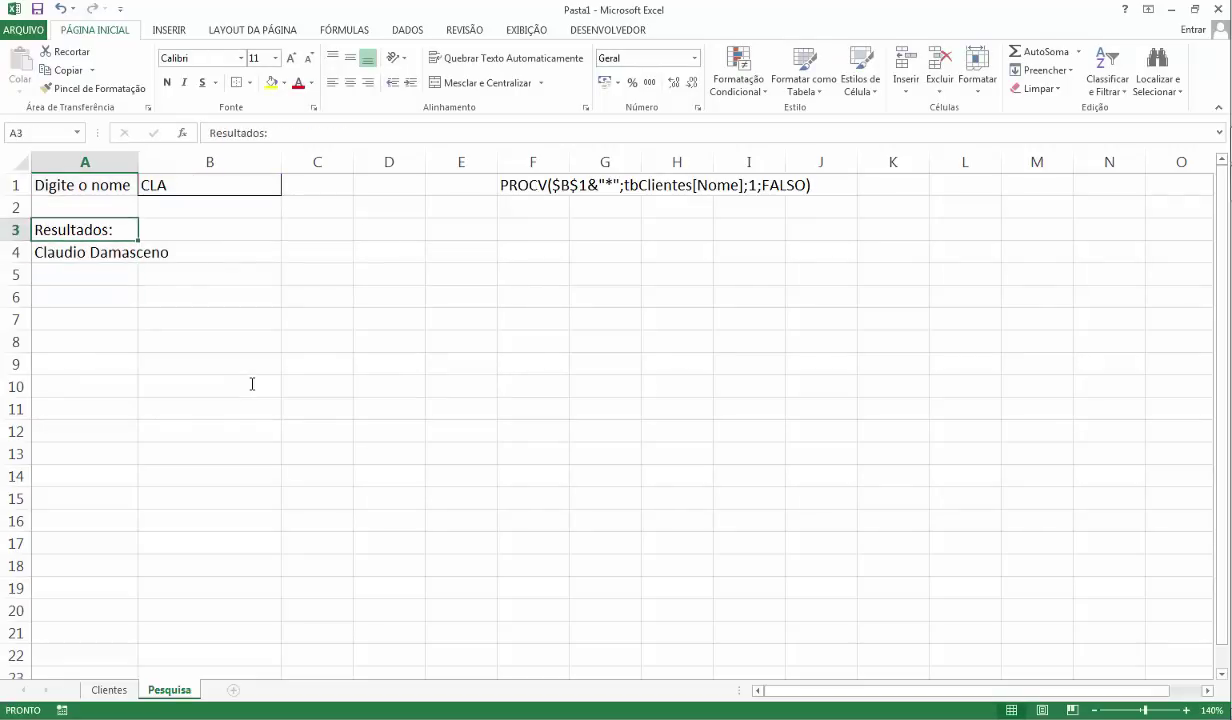
# Replace the search text in B1 with the three-letter first name shared by two clients, in capitals.
pyautogui.press('Up')
pyautogui.press('Up')
pyautogui.press('Right')
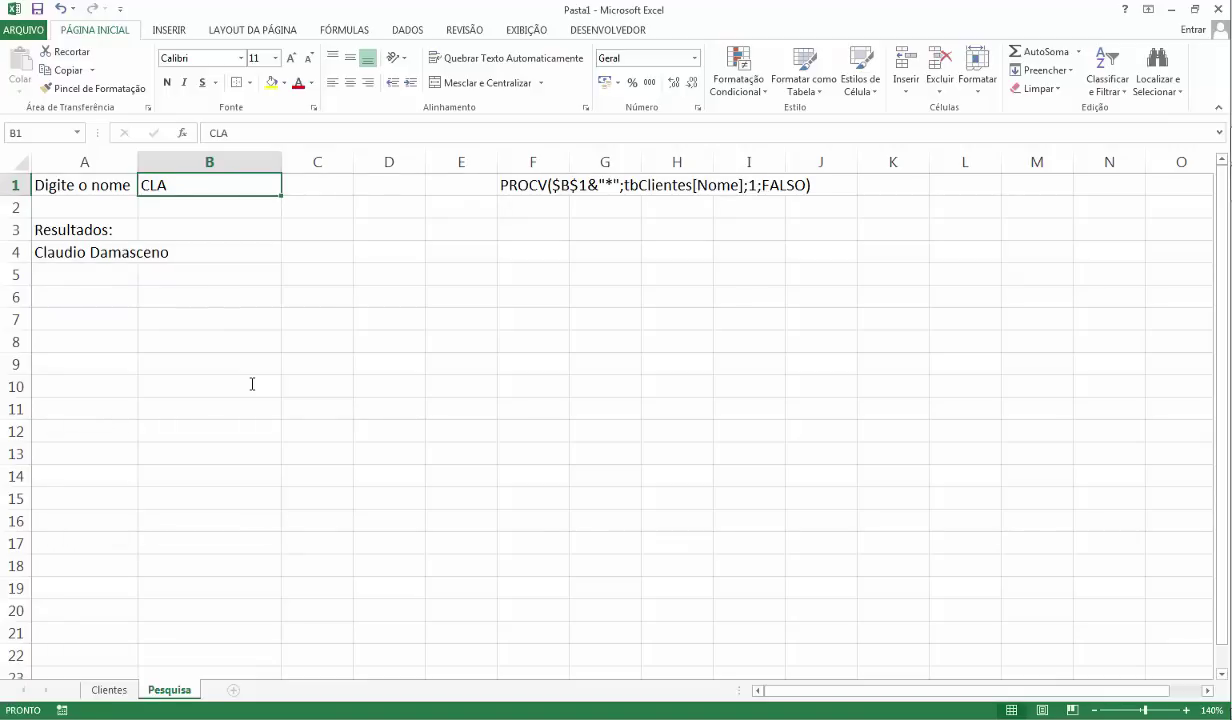
pyautogui.press('Down')
pyautogui.press('Up')
pyautogui.write('ANA')
pyautogui.press('Return')
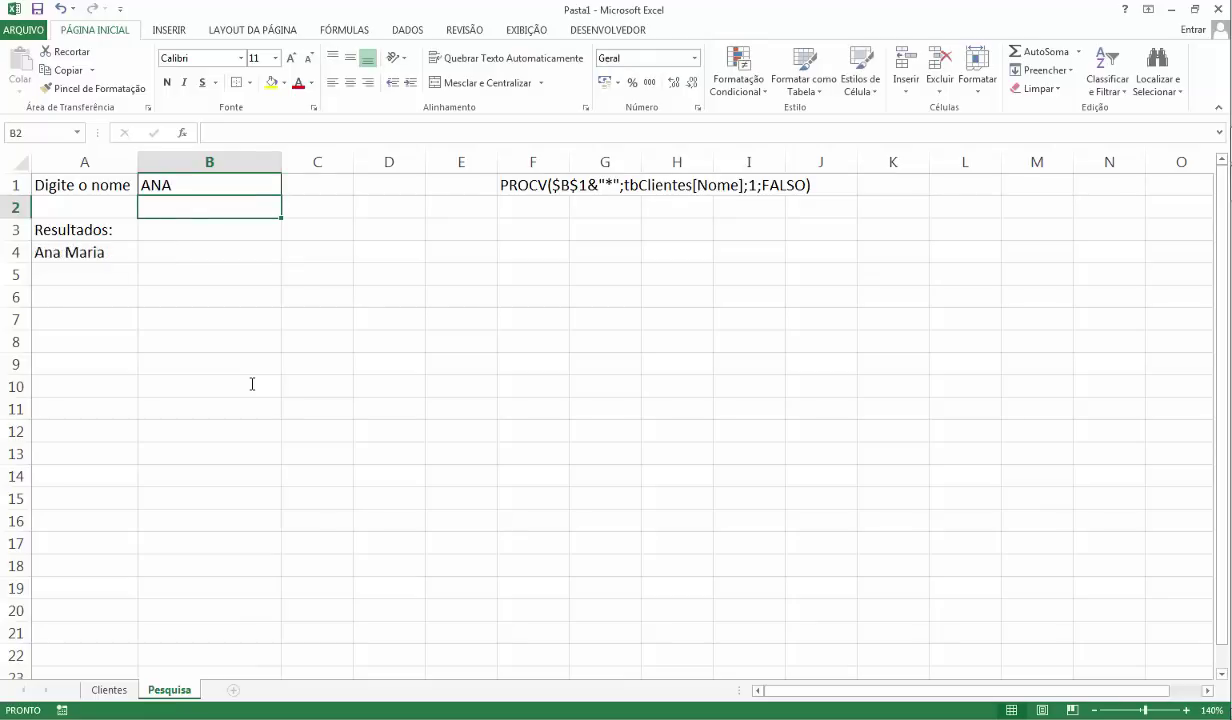
# Fill the A4 array formula down into A5 to list the second matching client.
pyautogui.click(126, 270)
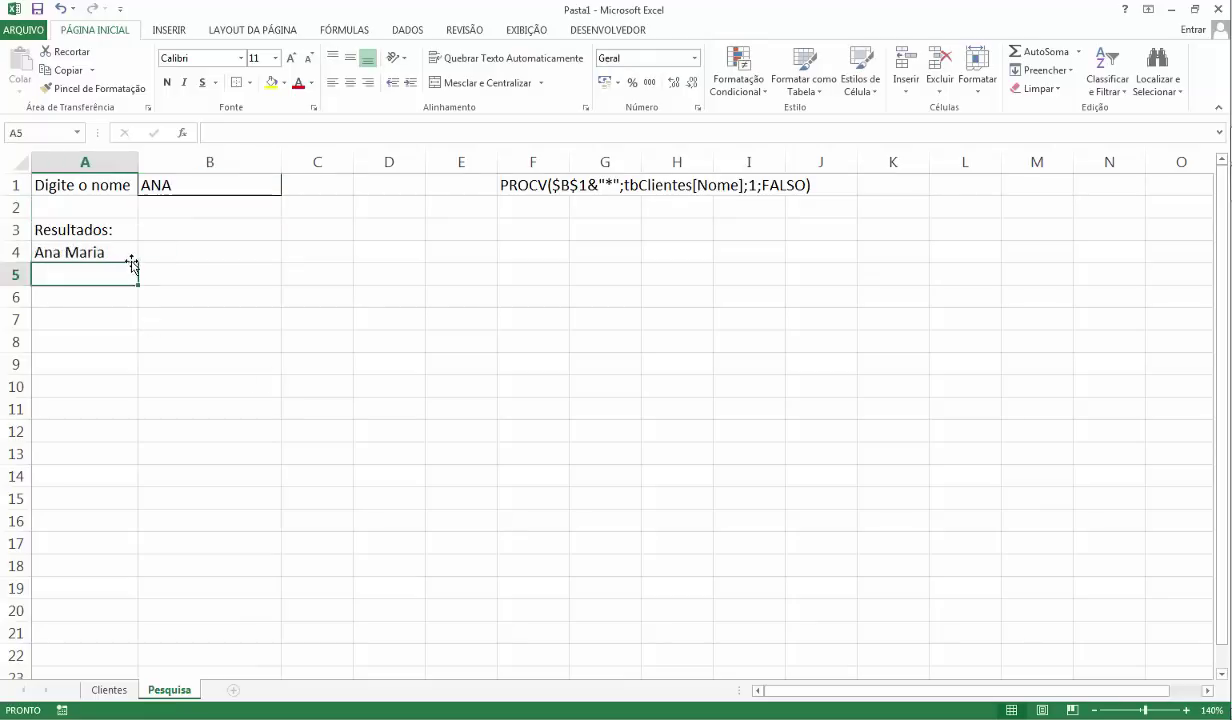
pyautogui.click(133, 250)
pyautogui.moveTo(138, 263); pyautogui.dragTo(145, 306)
pyautogui.click(119, 319)
pyautogui.click(104, 275)
pyautogui.click(110, 261)
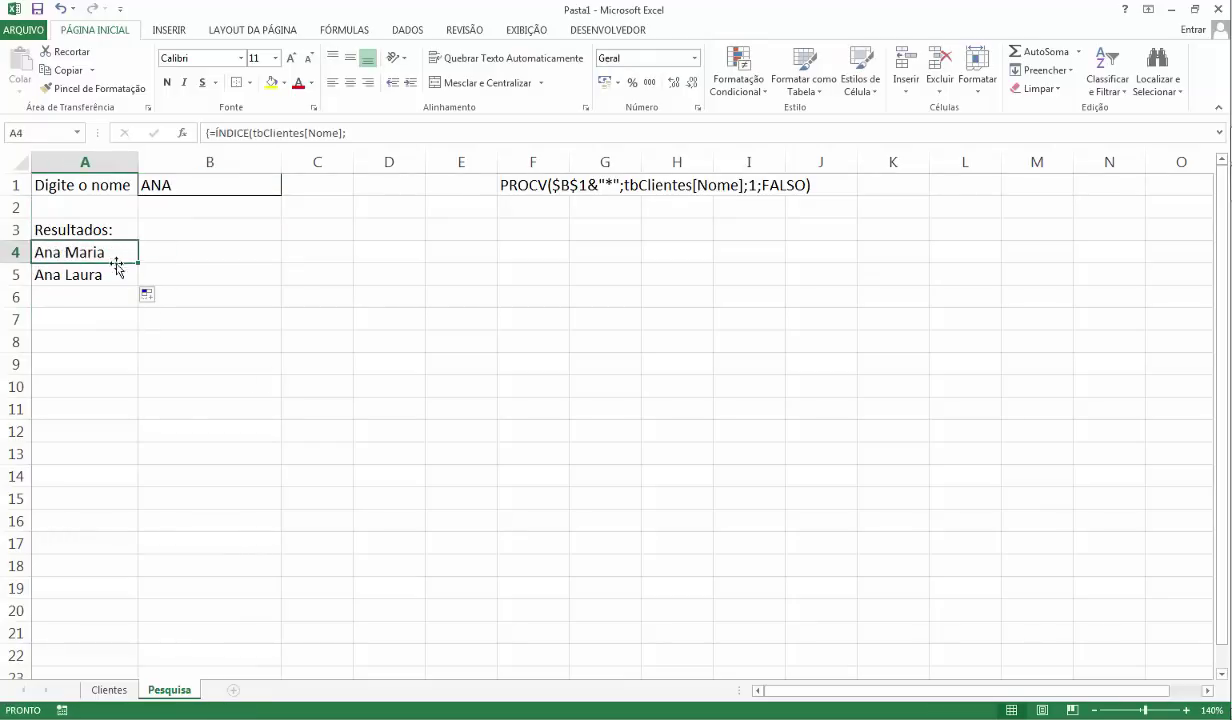
# Set the search text in B1 to Jo.
pyautogui.click(171, 187)
pyautogui.write('jo')
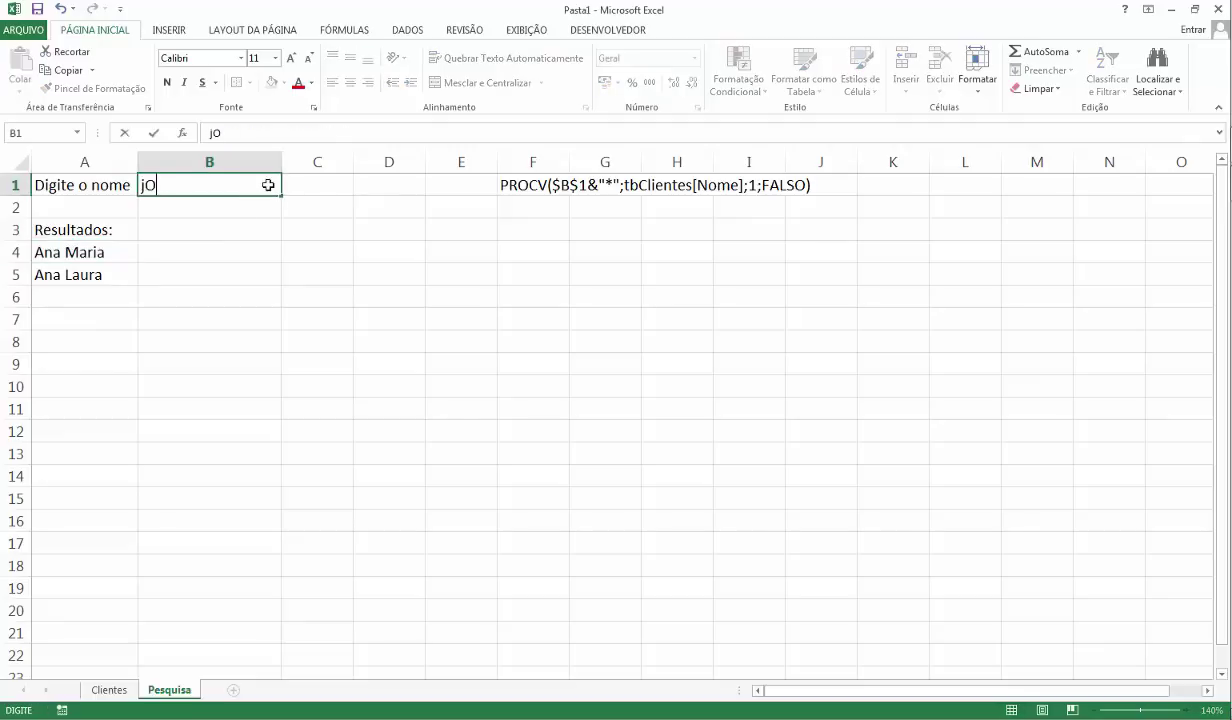
pyautogui.press('BackSpace')
pyautogui.press('BackSpace')
pyautogui.write('Jo')
pyautogui.press('Return')
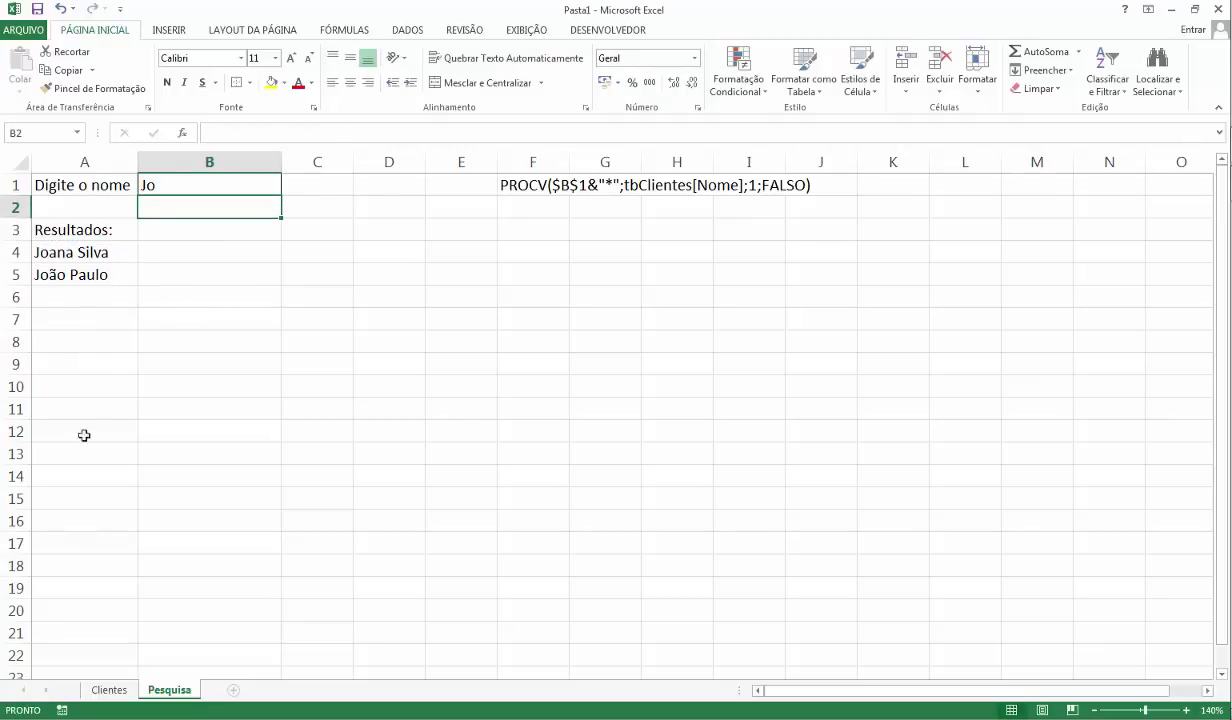
# Fill the A4 array formula down to A6 to list the third client matching Jo.
pyautogui.click(100, 272)
pyautogui.moveTo(113, 253); pyautogui.dragTo(137, 310)
pyautogui.click(124, 291)
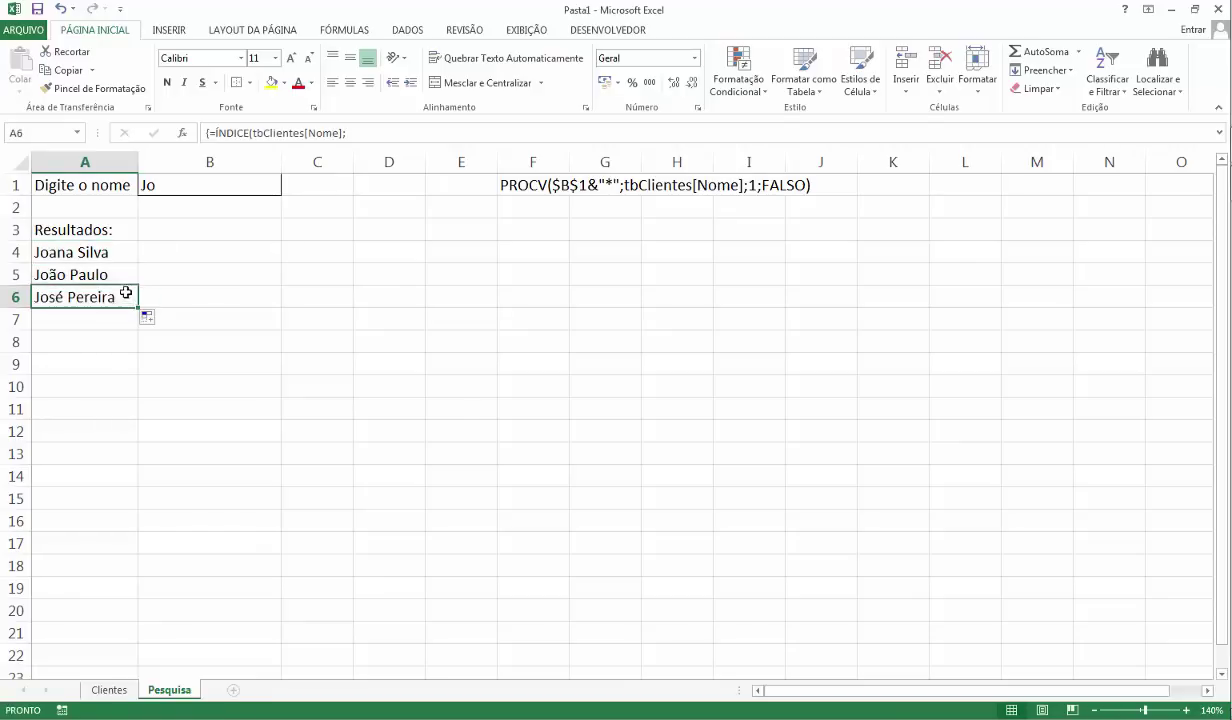
pyautogui.click(209, 186)
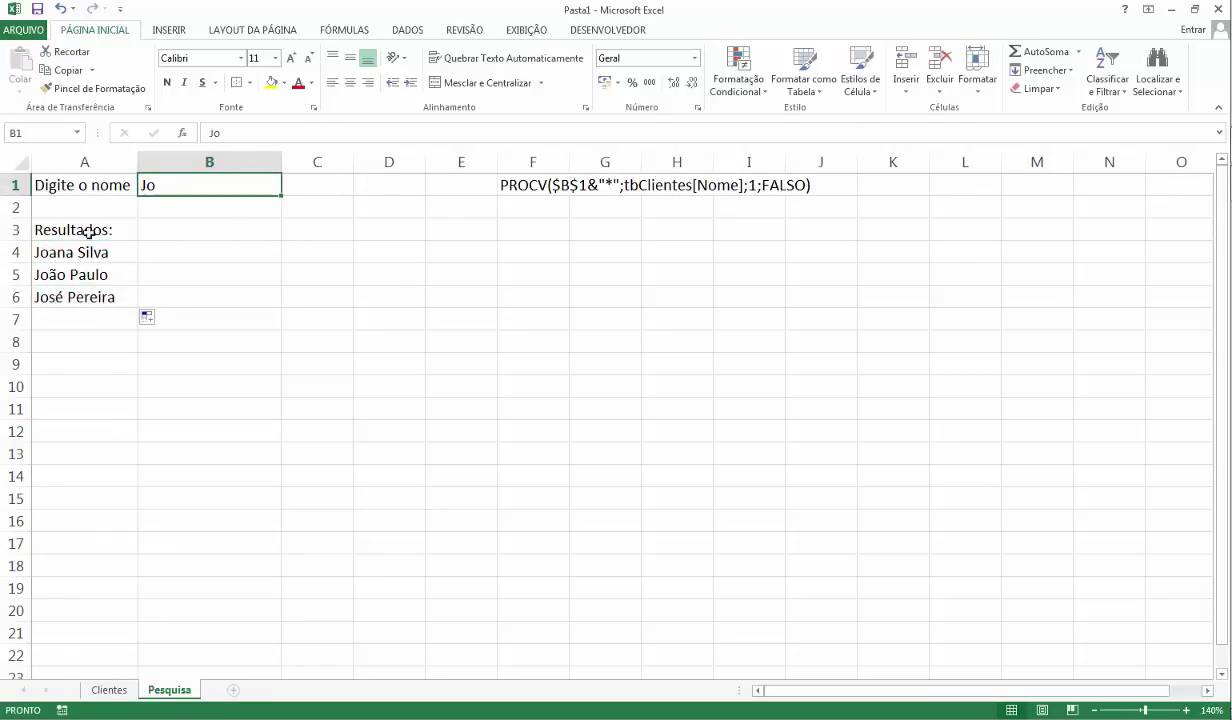
# Extend the A4 array formula down through A12 to cover more possible results.
pyautogui.moveTo(96, 250); pyautogui.dragTo(126, 428)
pyautogui.click(121, 385)
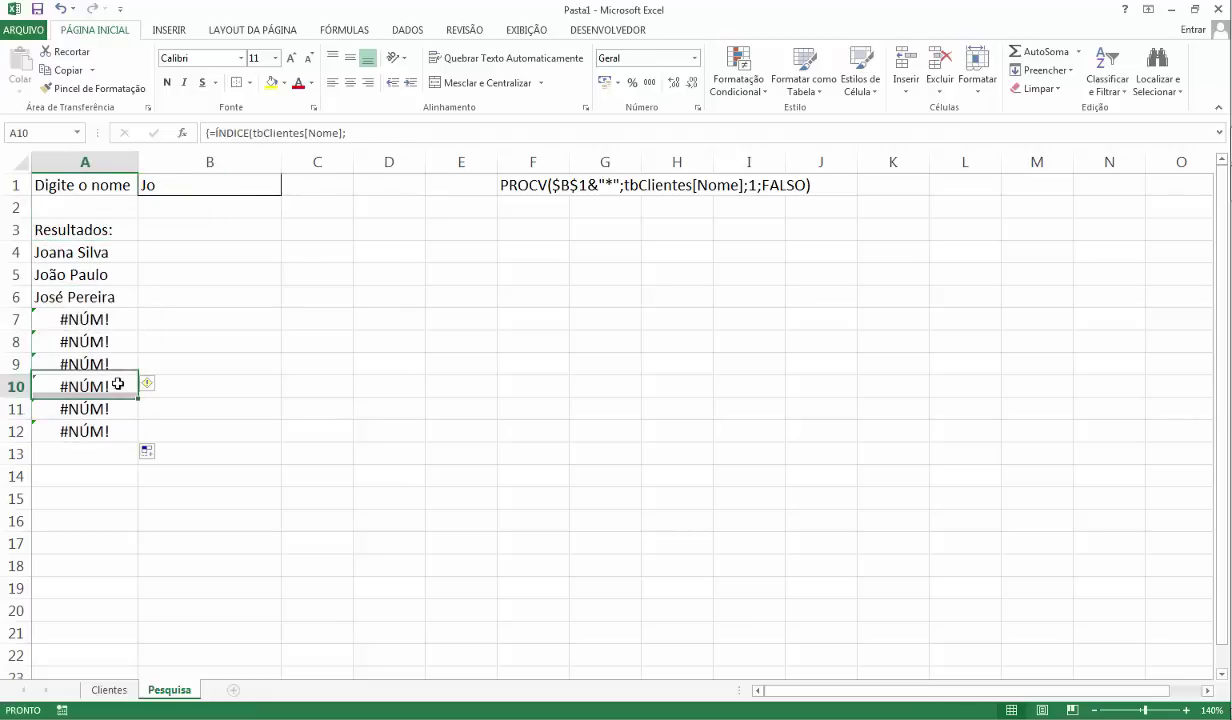
pyautogui.click(122, 321)
pyautogui.click(121, 342)
pyautogui.click(110, 408)
# Test the search by entering the three-letter first name shared by two clients in B1, followed by Clau.
pyautogui.click(158, 187)
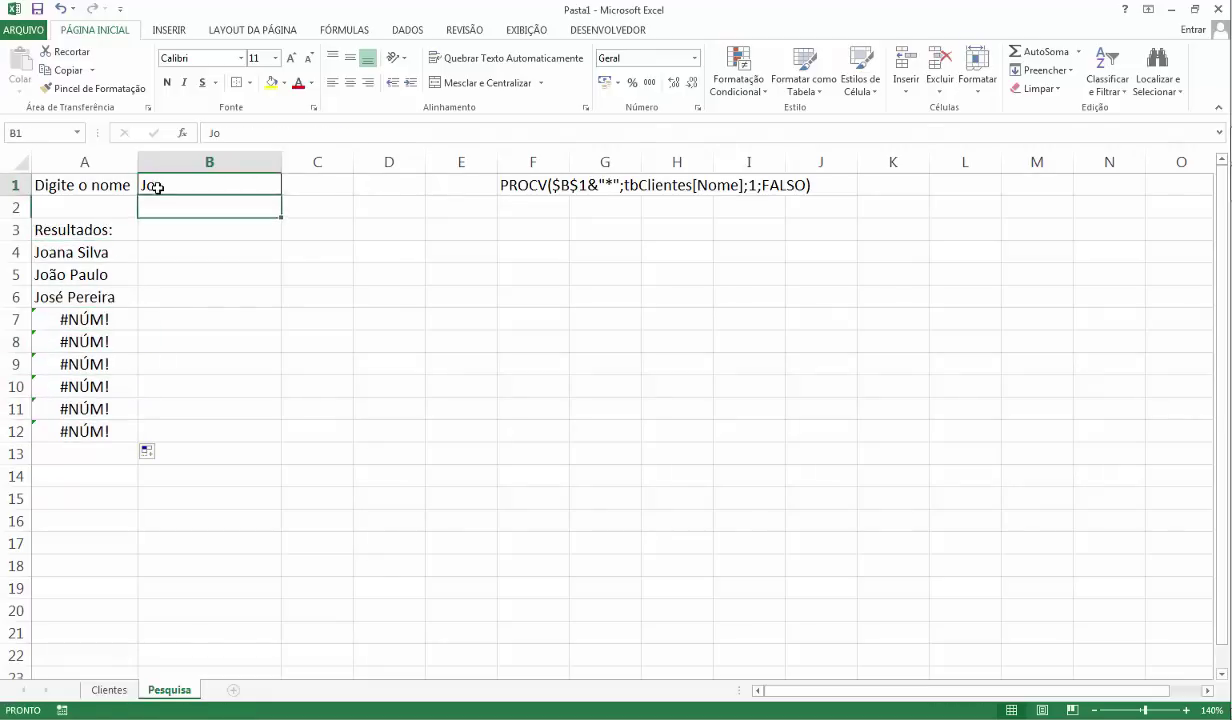
pyautogui.click(187, 180)
pyautogui.write('ana')
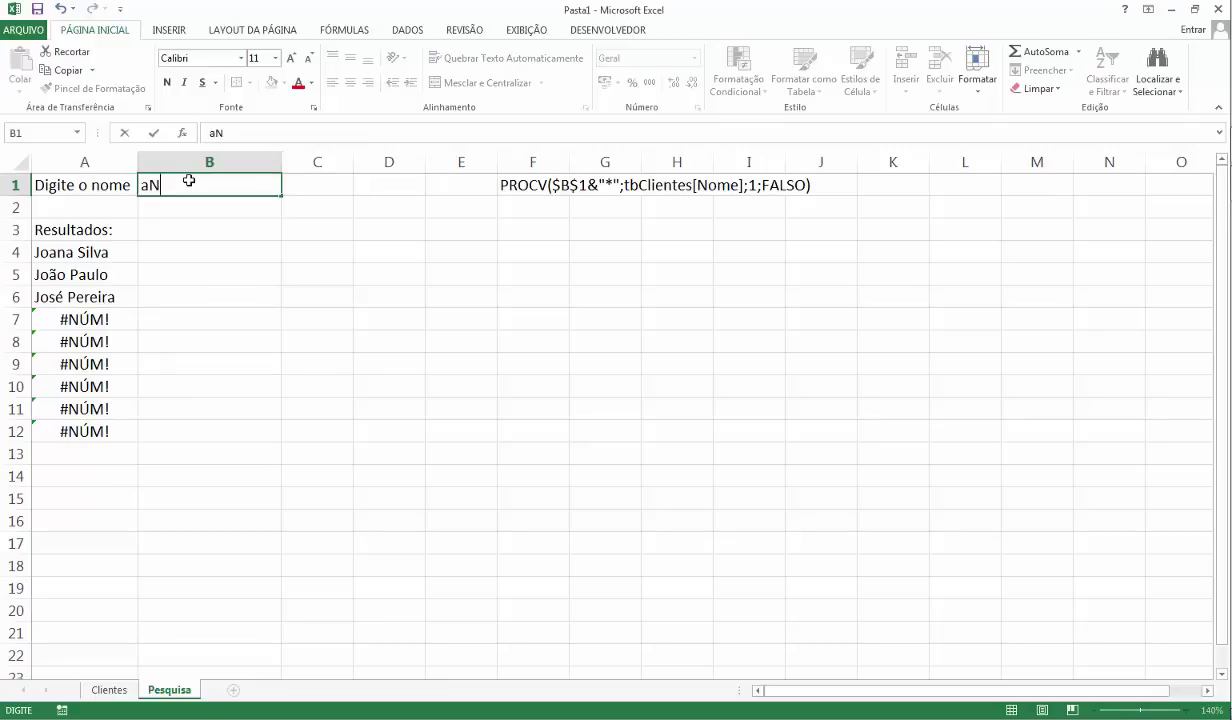
pyautogui.press('Return')
pyautogui.click(189, 180)
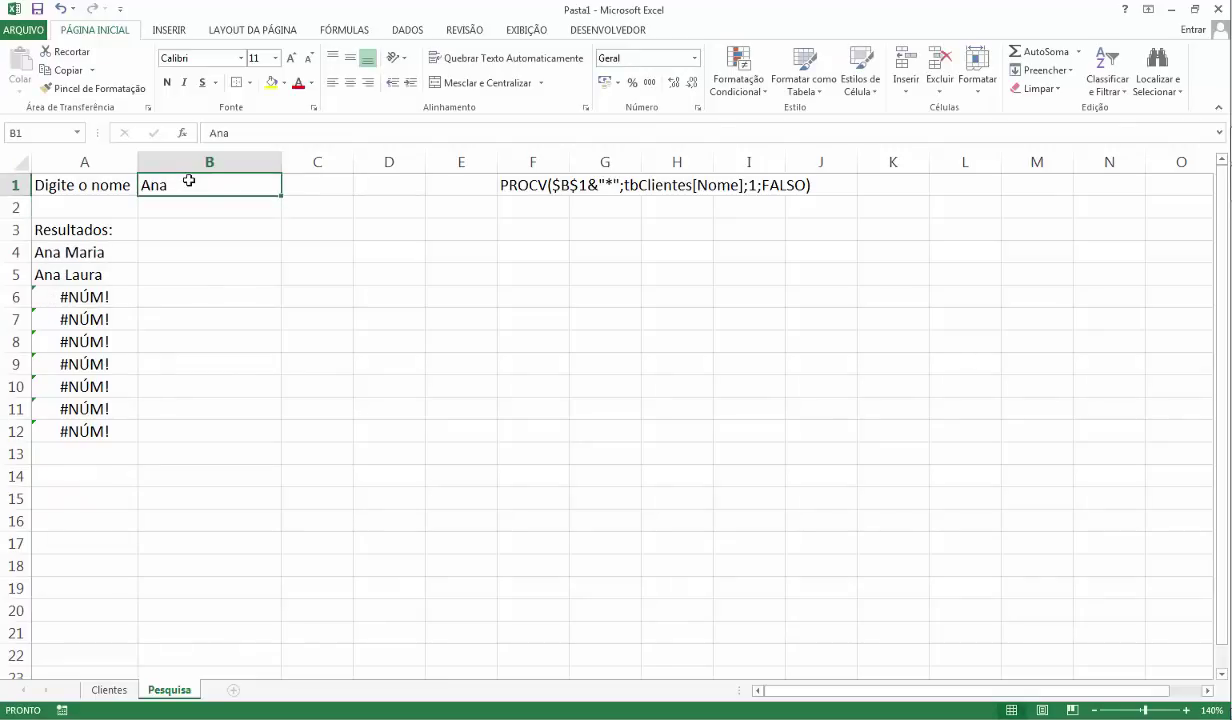
pyautogui.write('Clau')
pyautogui.press('Return')
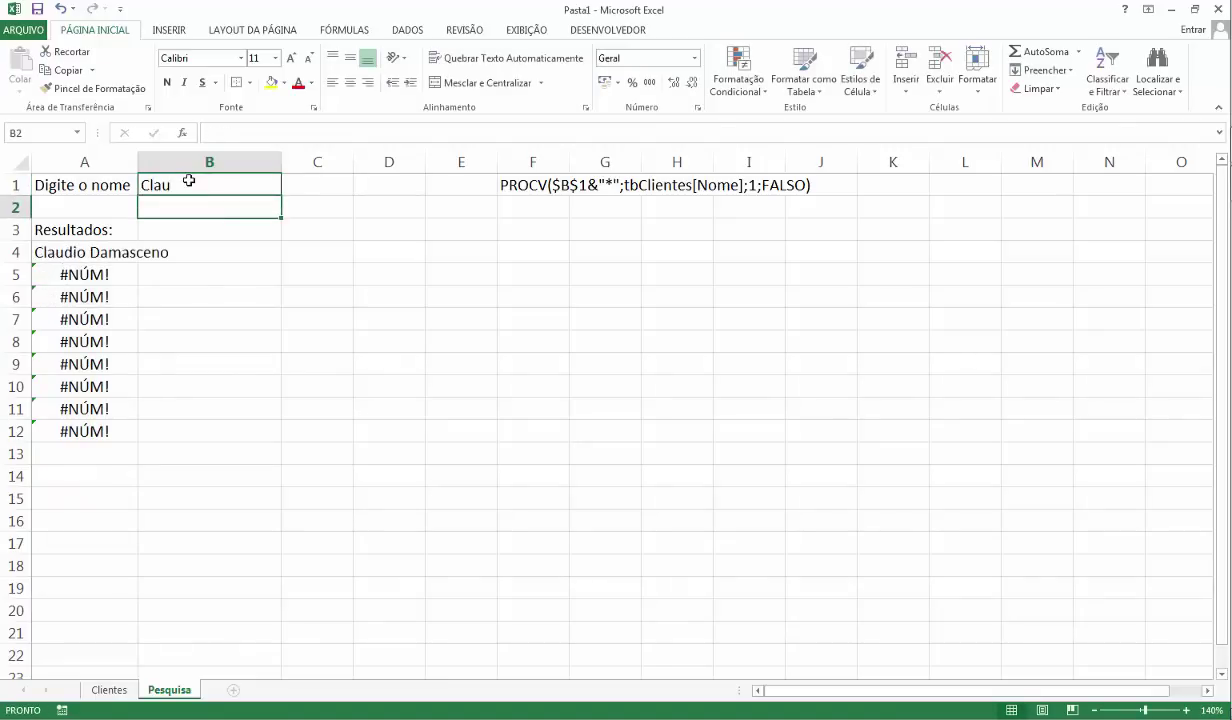
# Edit the A4 formula to open a SEERRO function on its own line ahead of ÍNDICE.
pyautogui.click(189, 180)
pyautogui.press('Down')
pyautogui.press('Down')
pyautogui.press('Down')
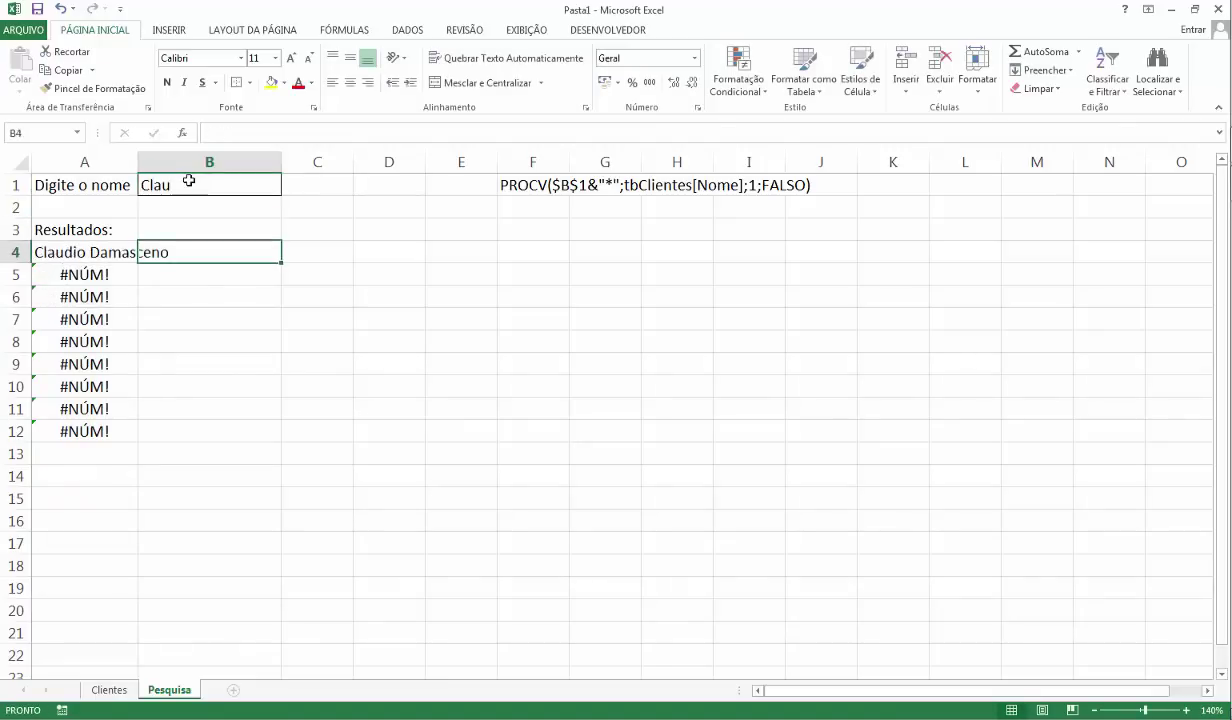
pyautogui.press('Left')
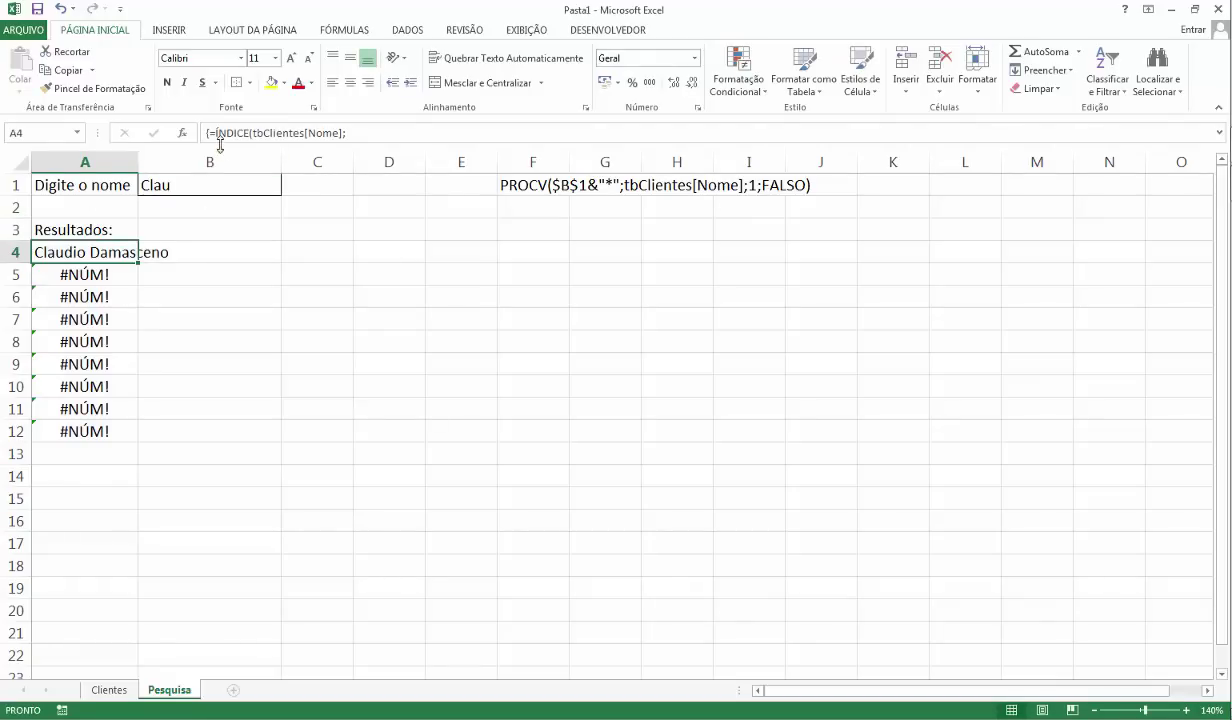
pyautogui.press('F2')
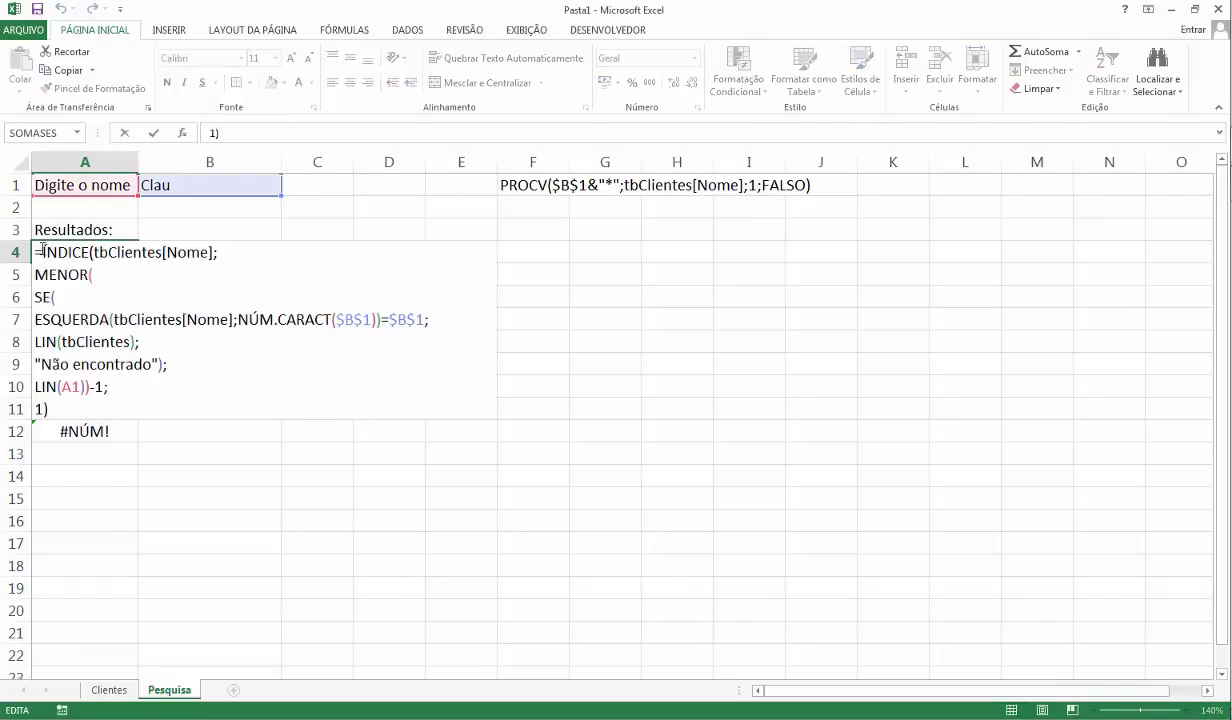
pyautogui.click(43, 252)
pyautogui.hotkey('alt', 'Return')
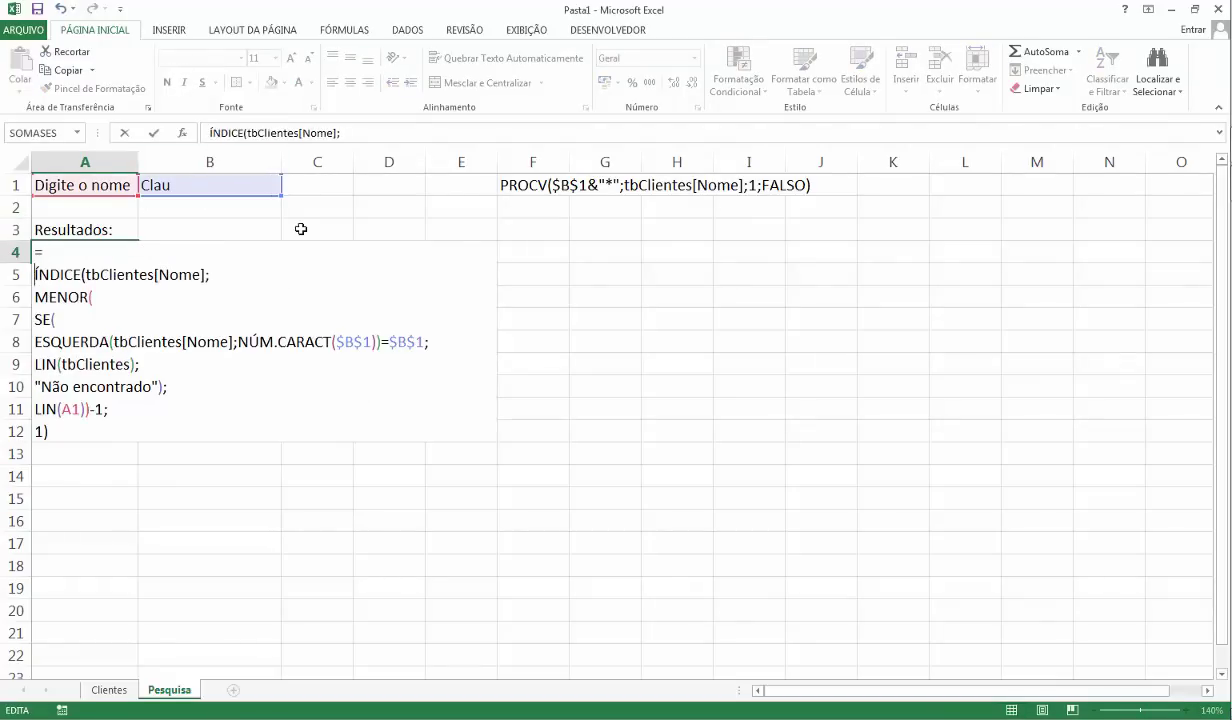
pyautogui.write('S')
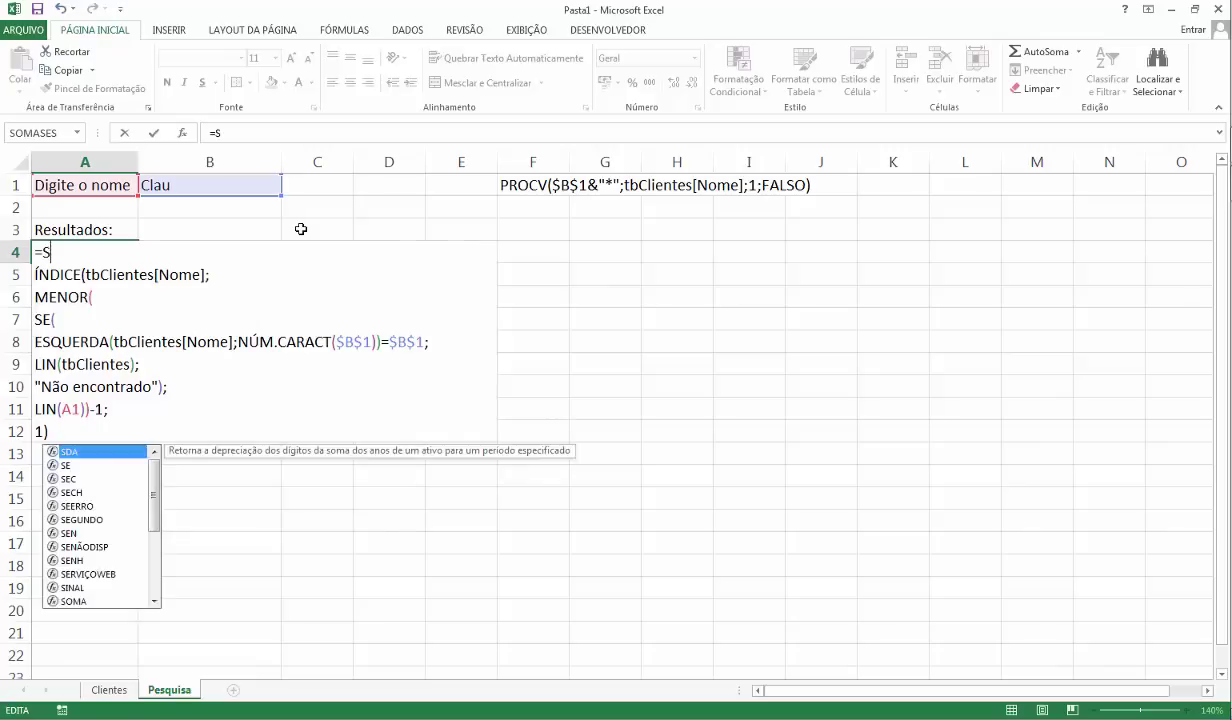
pyautogui.write('EERRO')
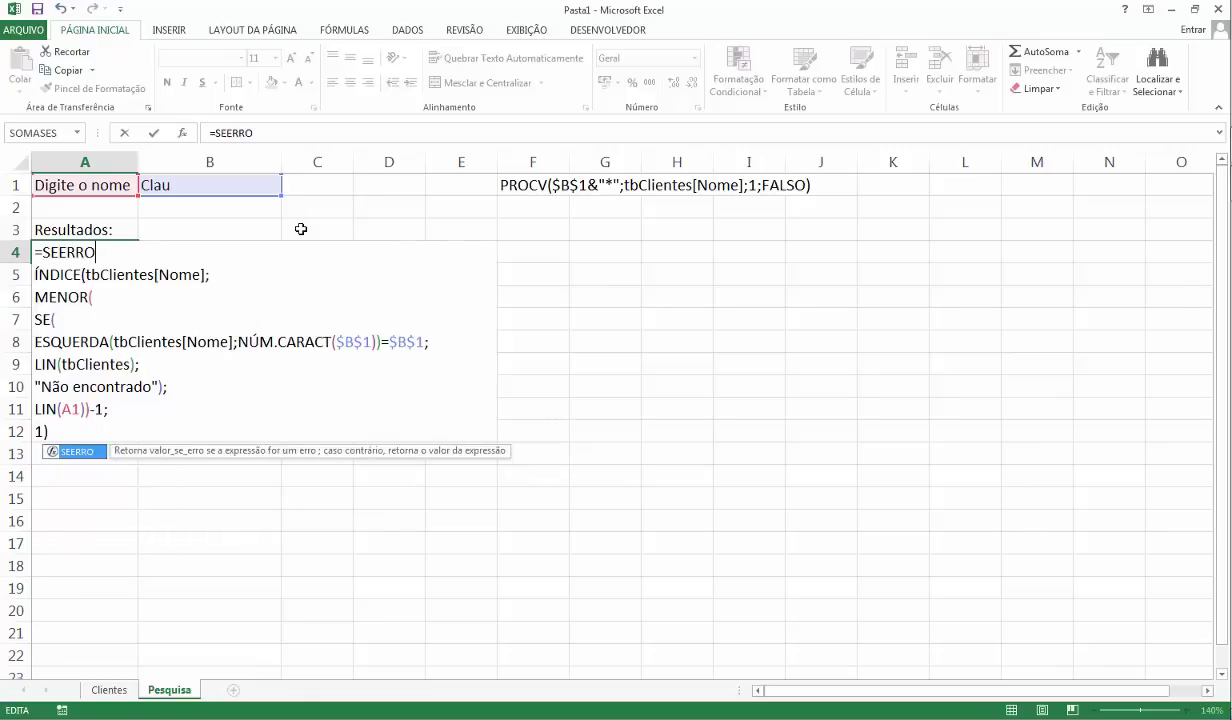
pyautogui.write('(')
# Close SEERRO with "" as its error value, enter A4 as an array formula and fill it down to A12.
pyautogui.click(50, 431)
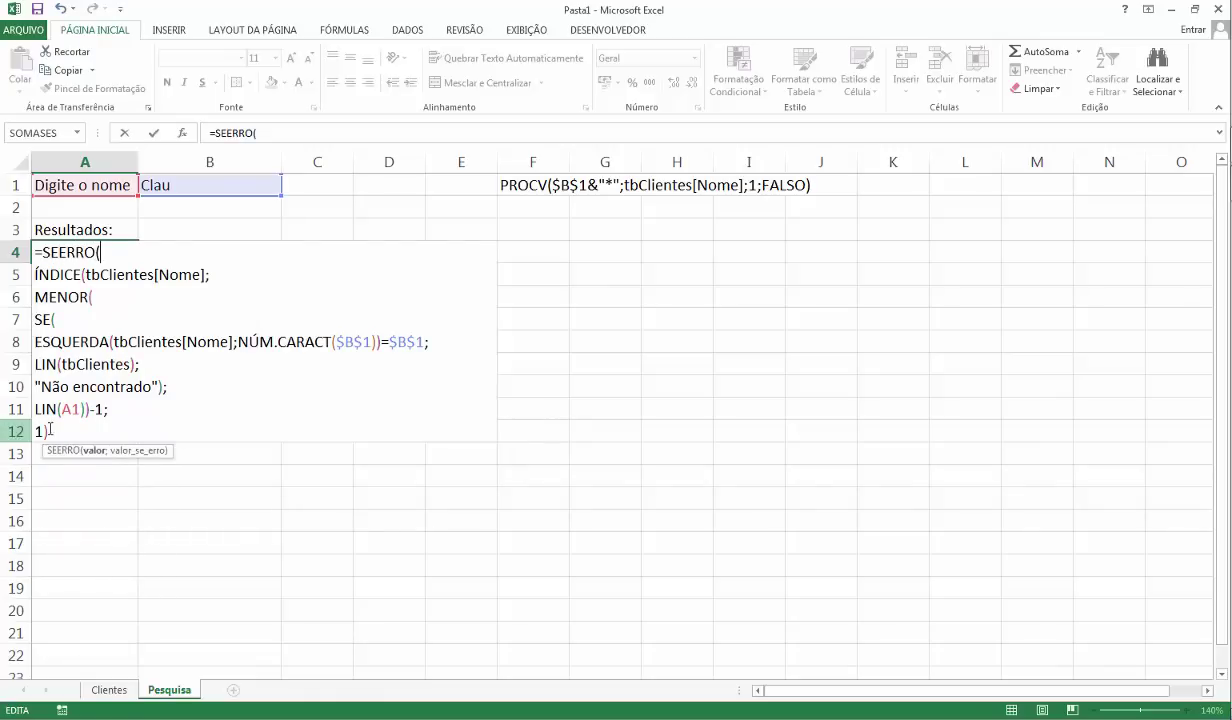
pyautogui.write(';')
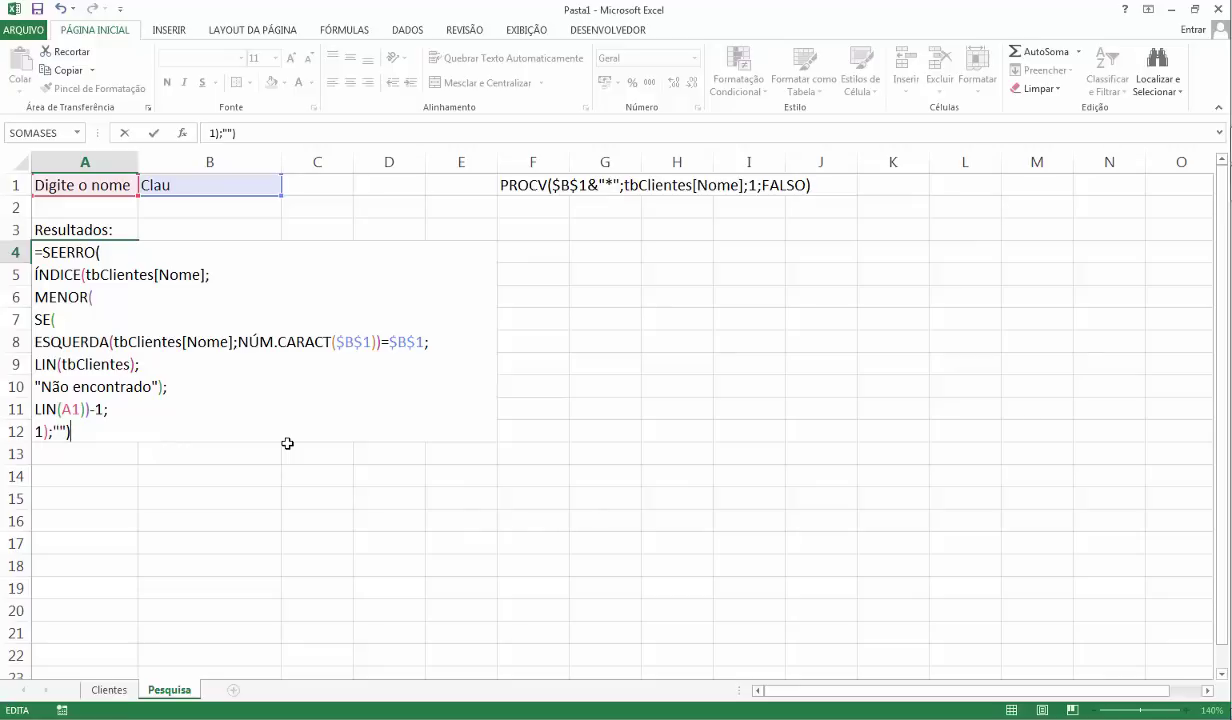
pyautogui.hotkey('ctrl', 'shift', 'Return')
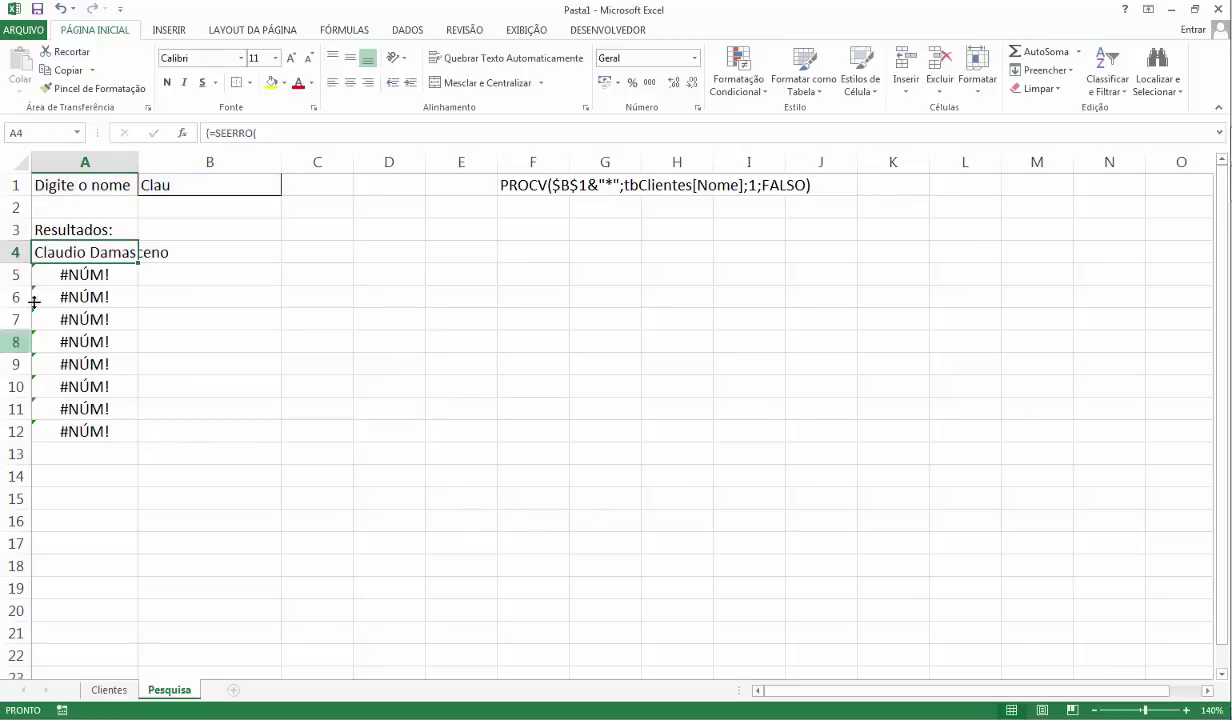
pyautogui.doubleClick(139, 265)
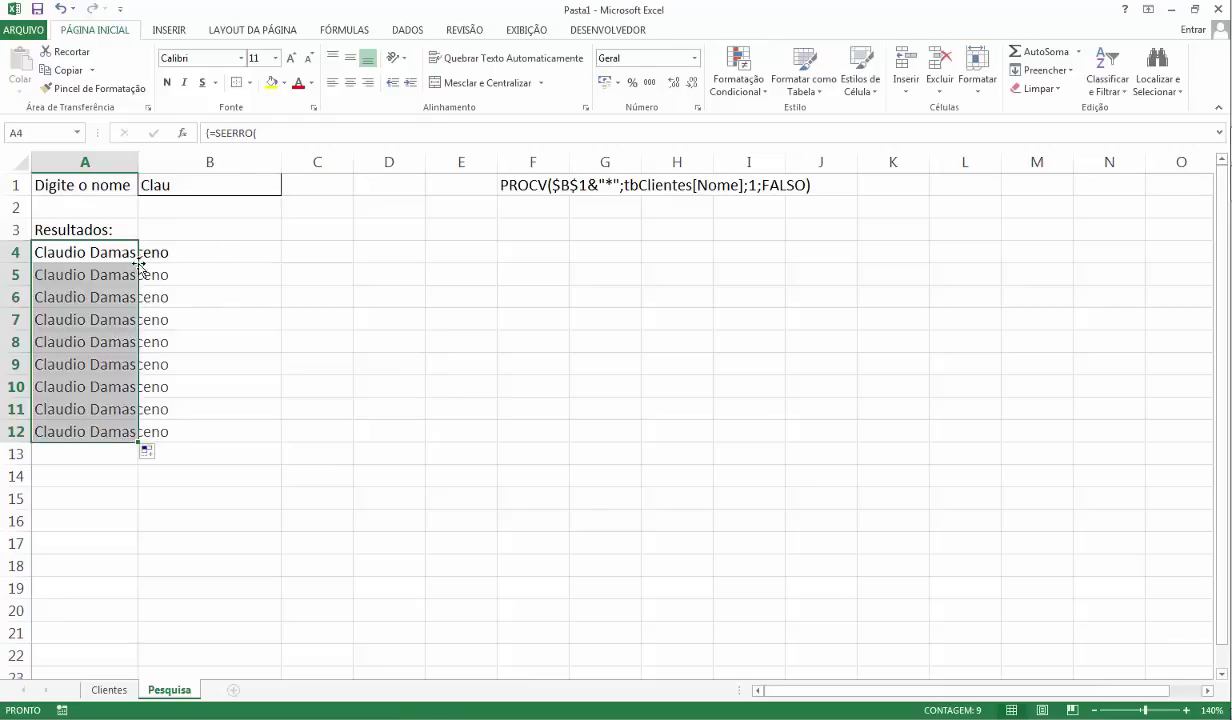
pyautogui.click(107, 273)
# Test the blank-on-error results by searching in B1 for JO and for the three-letter first name in capitals.
pyautogui.click(198, 190)
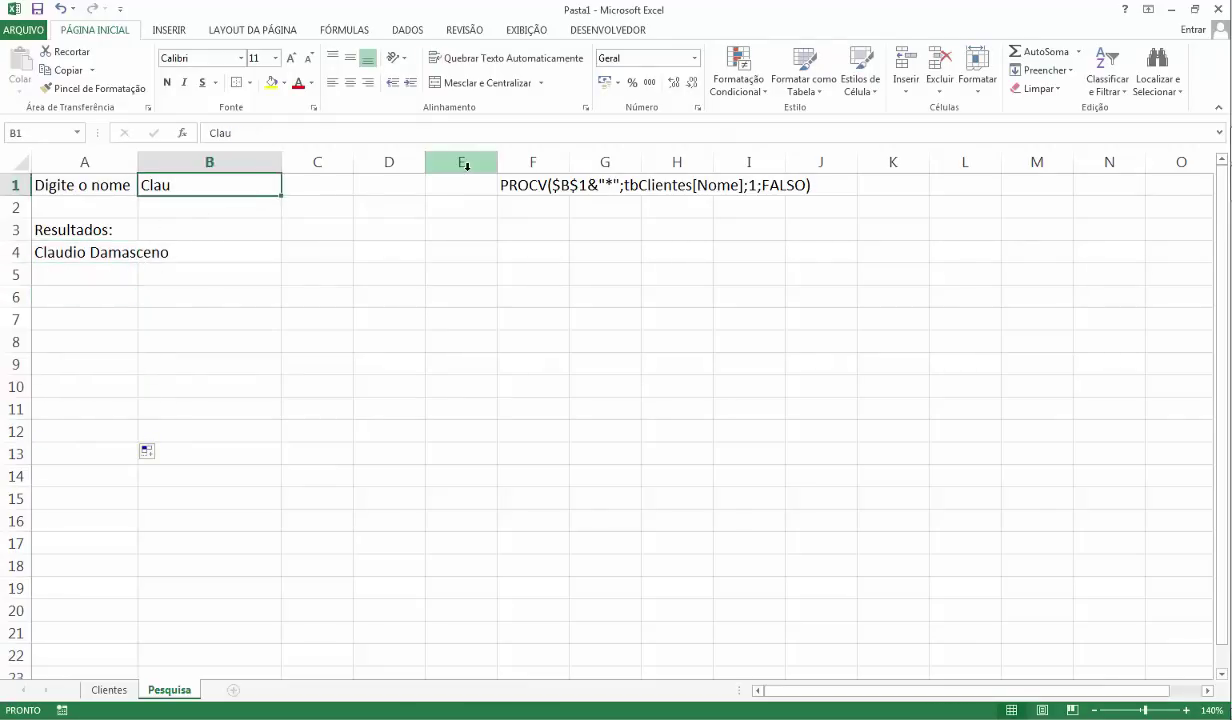
pyautogui.write('JO')
pyautogui.press('Return')
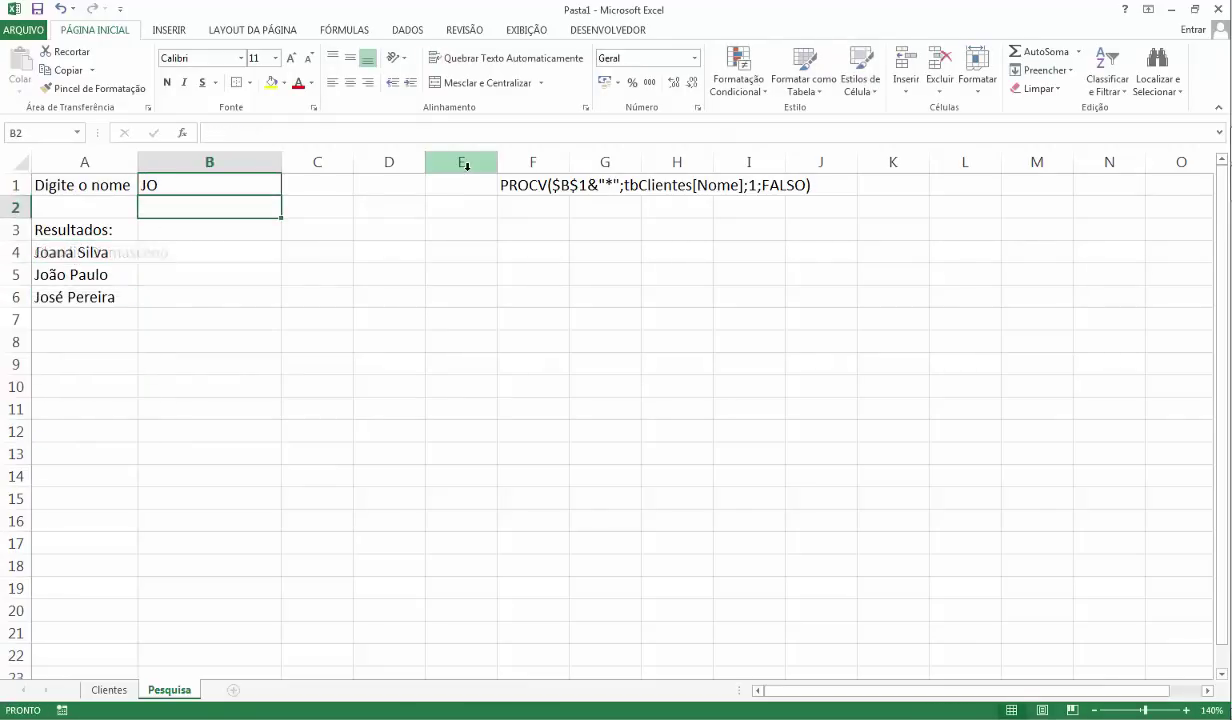
pyautogui.press('Up')
pyautogui.write('ANA')
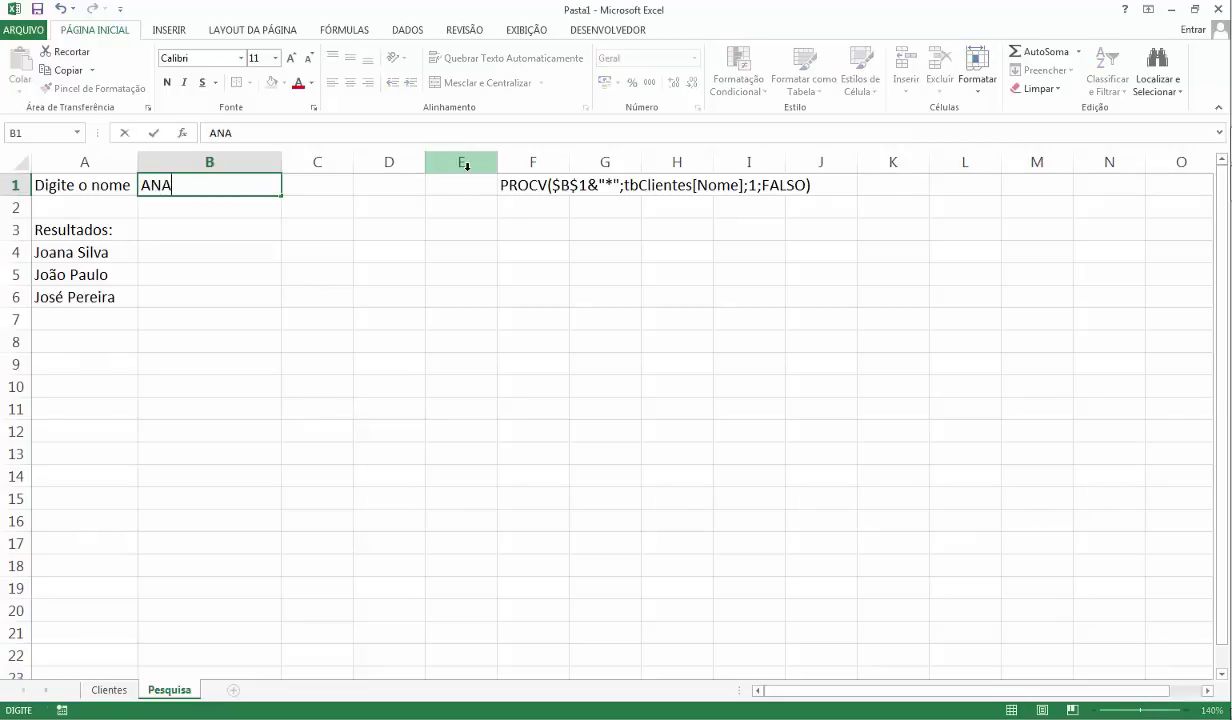
pyautogui.press('Return')
pyautogui.click(130, 247)
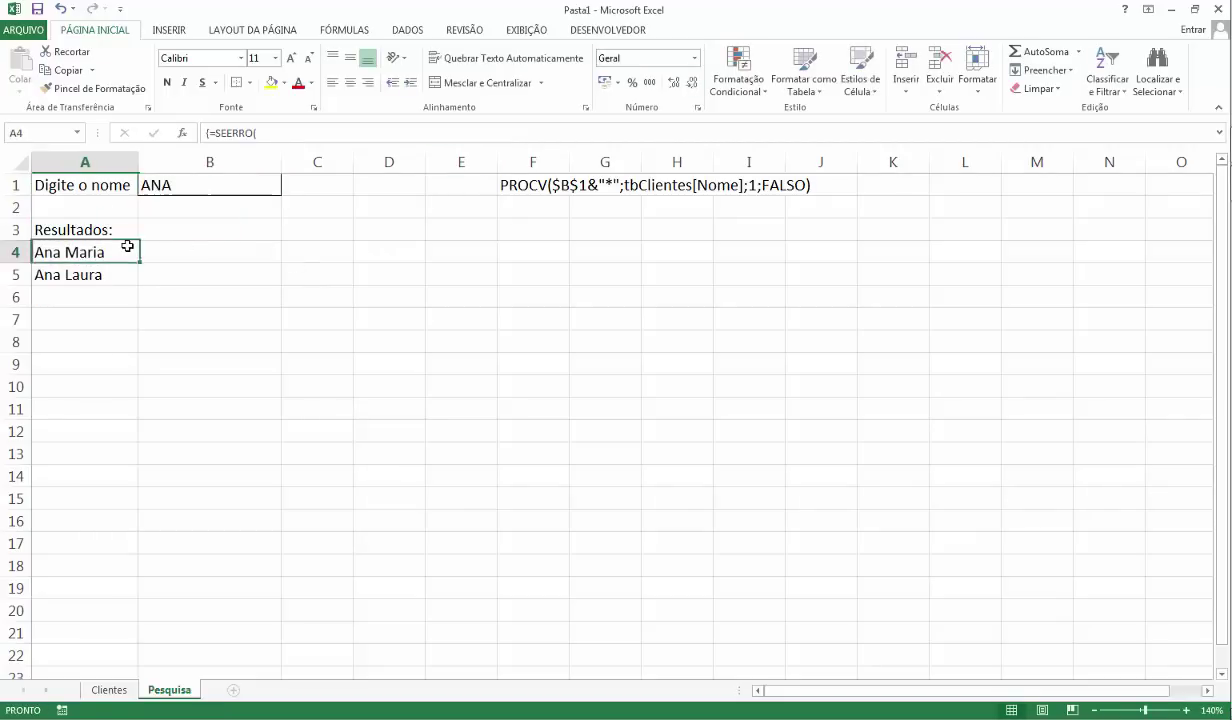
# Display the text of the A4 formula in C4 with FÓRMULATEXTO(A4).
pyautogui.click(370, 250)
pyautogui.click(514, 252)
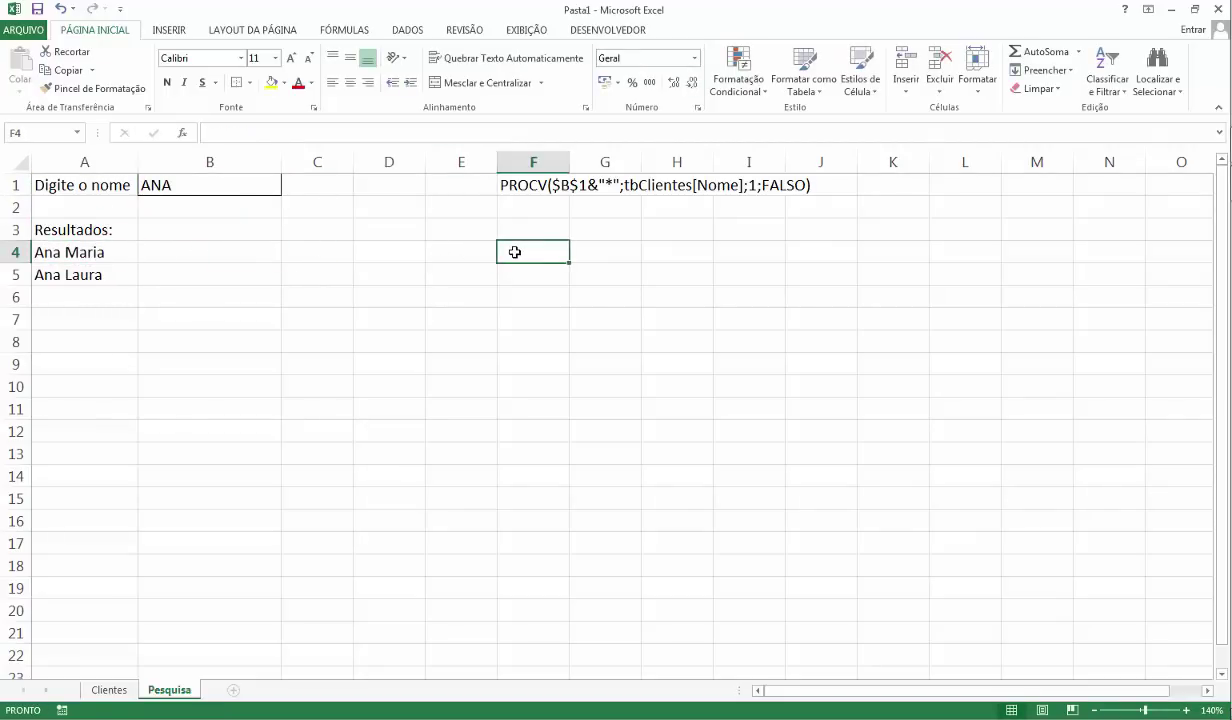
pyautogui.press('Left')
pyautogui.press('Left')
pyautogui.press('Left')
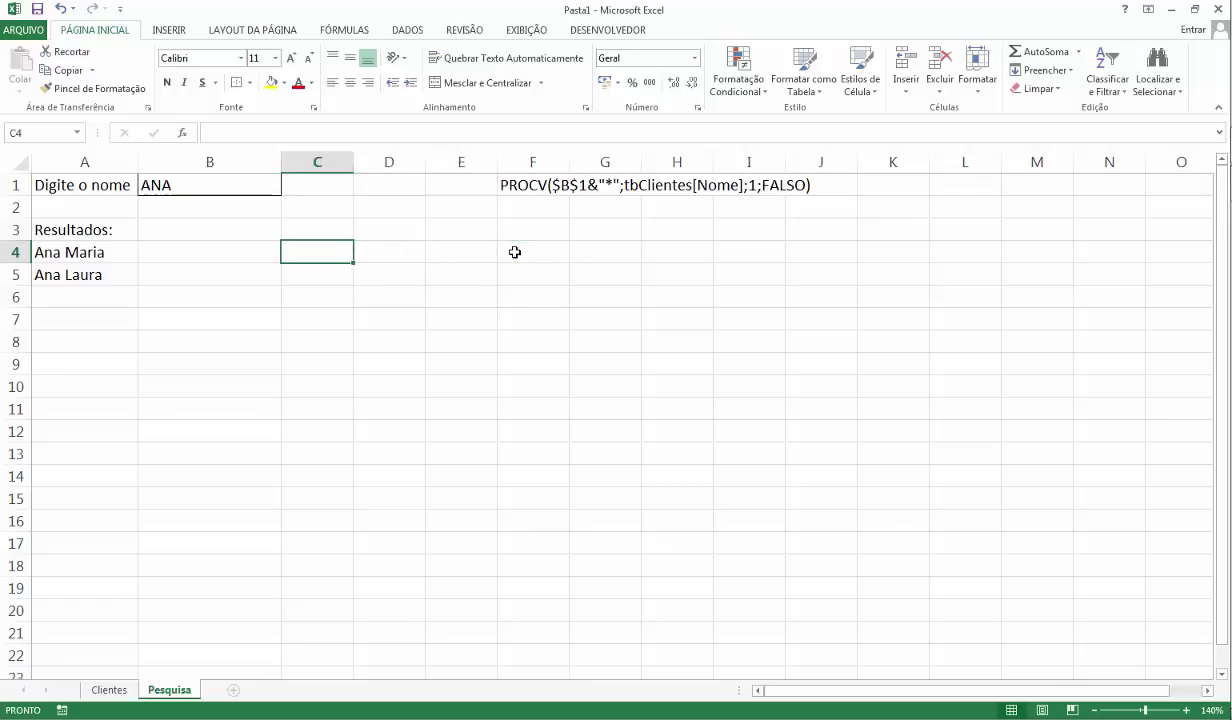
pyautogui.write('=FÓ')
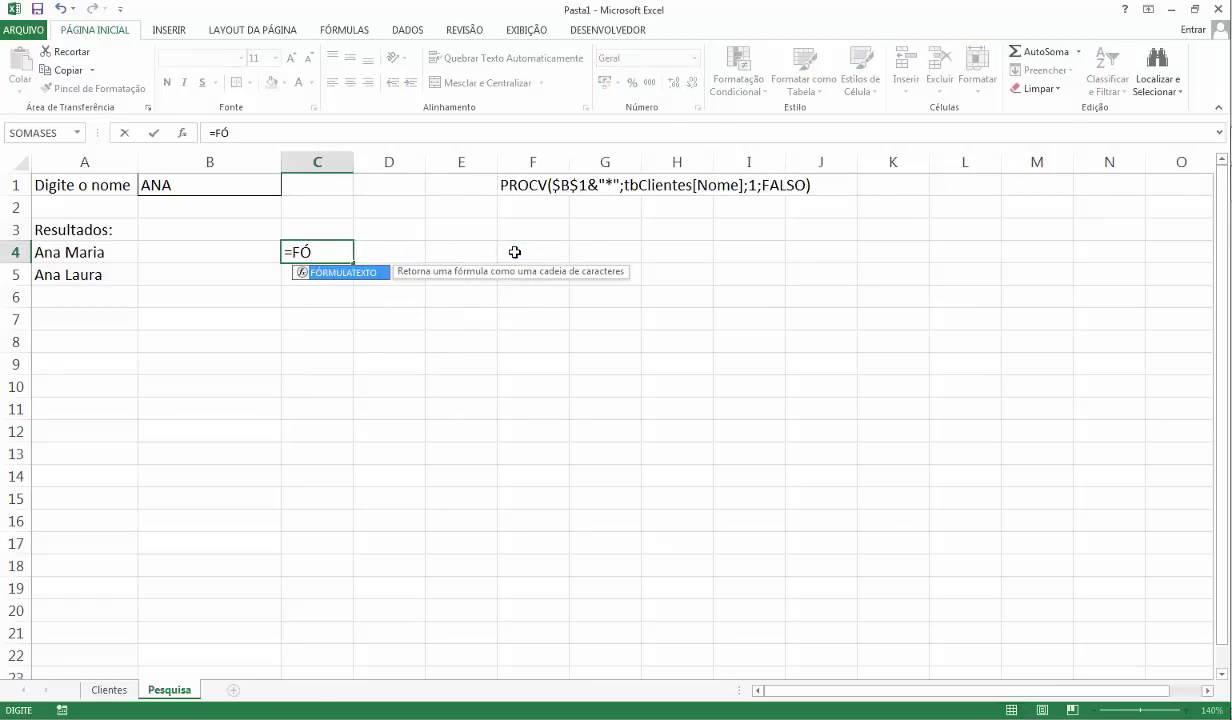
pyautogui.doubleClick(378, 273)
pyautogui.click(118, 251)
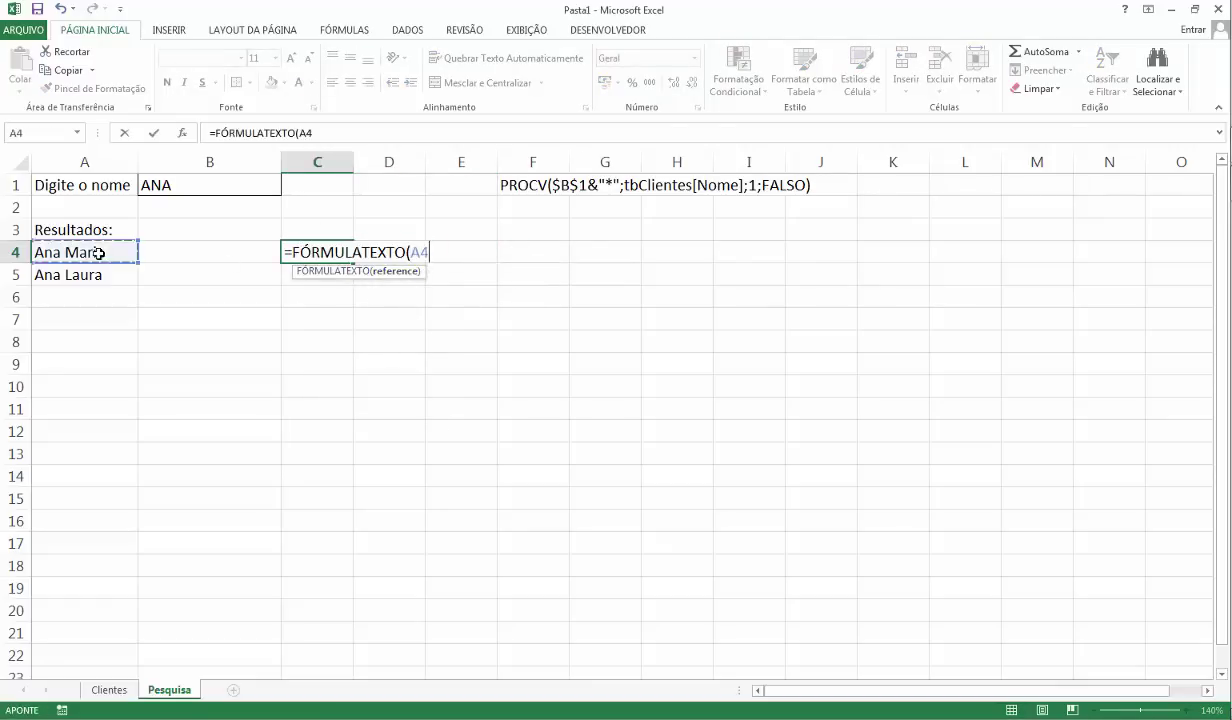
pyautogui.press('Return')
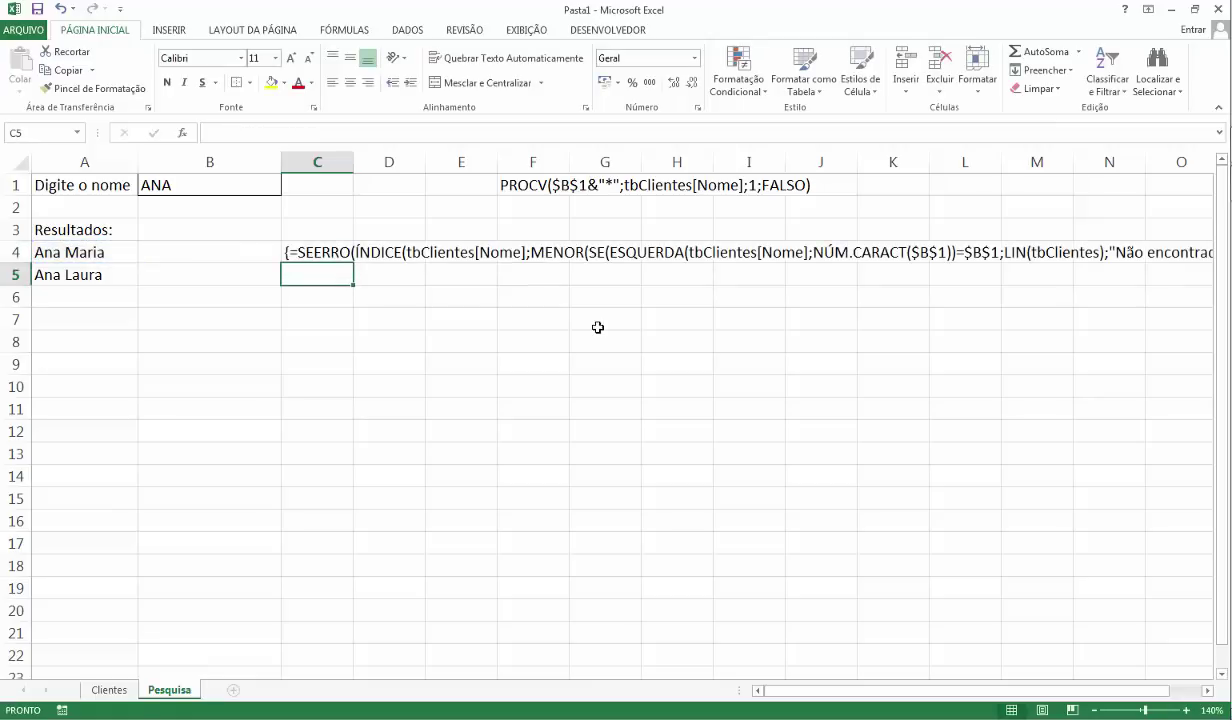
# Move the FÓRMULATEXTO cell from C4 to B4 and narrow column A slightly so the whole formula text fits.
pyautogui.press('Up')
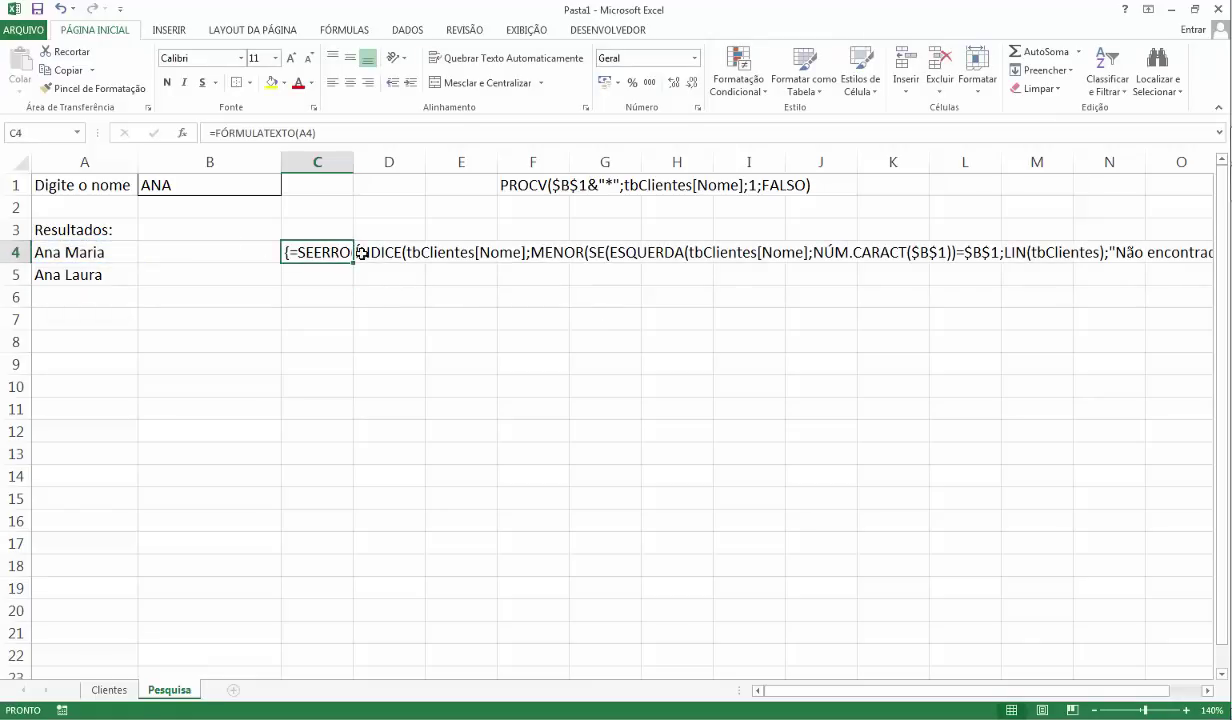
pyautogui.moveTo(949, 694); pyautogui.dragTo(927, 671)
pyautogui.moveTo(308, 256); pyautogui.dragTo(254, 258)
pyautogui.moveTo(138, 162); pyautogui.dragTo(126, 163)
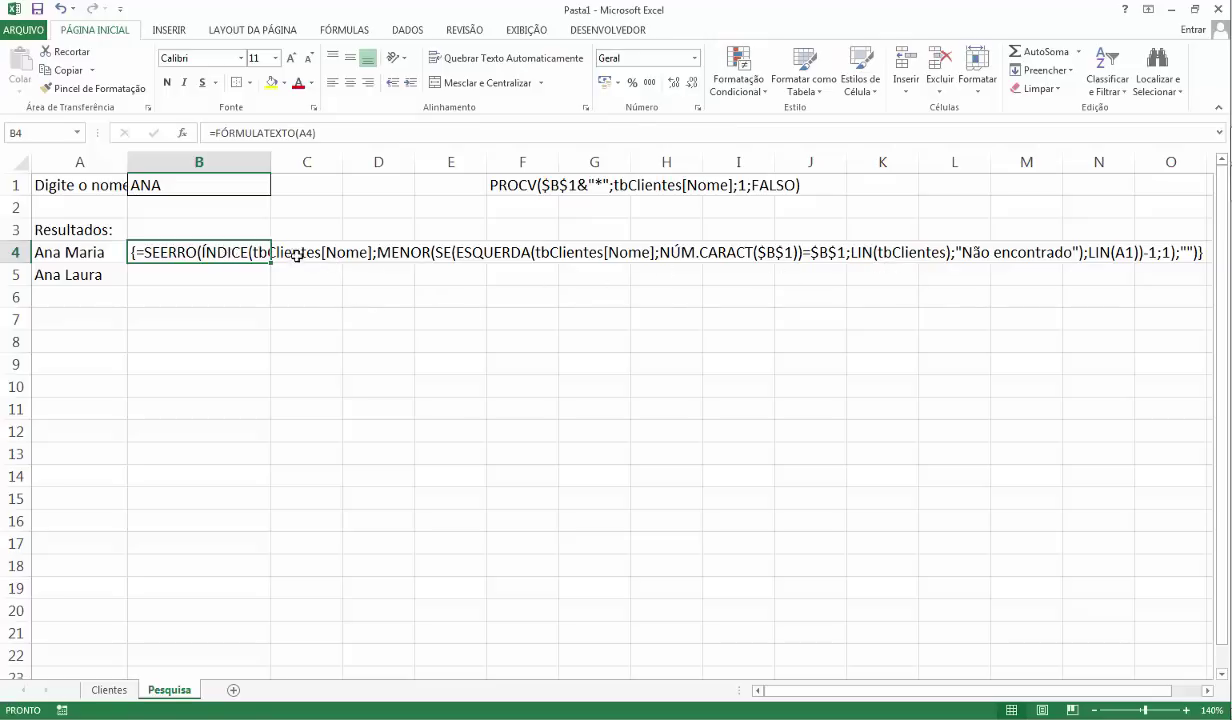
pyautogui.click(237, 290)
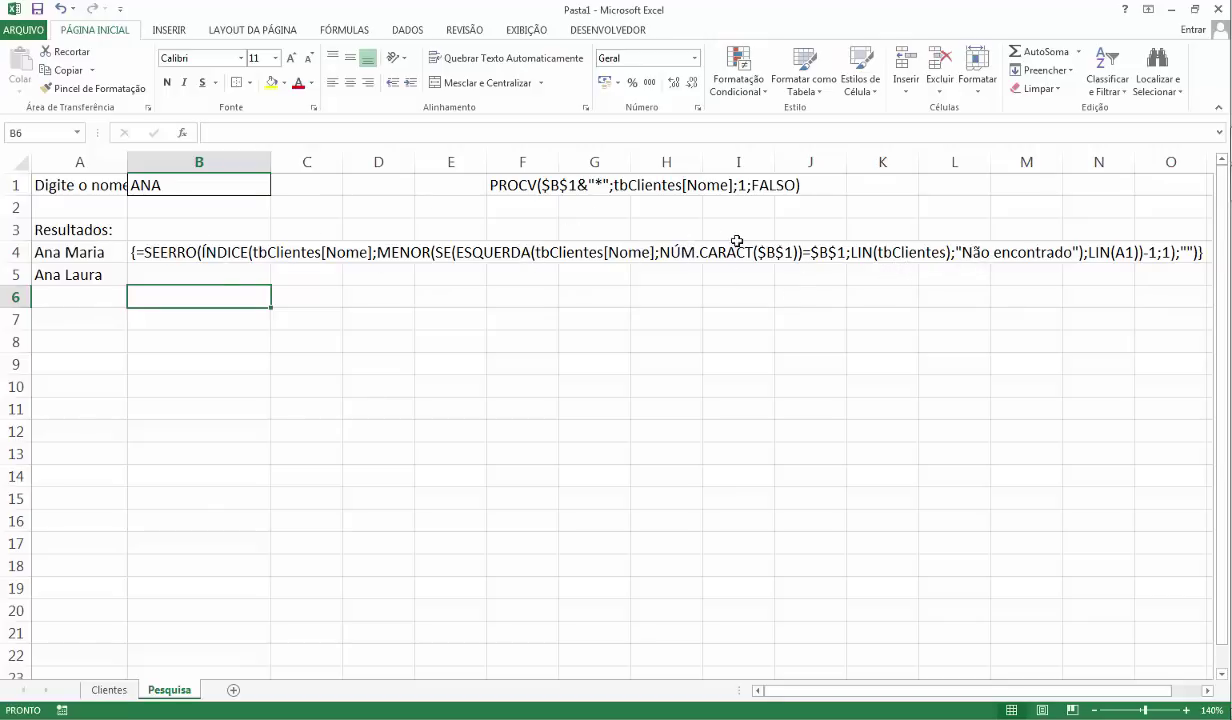
pyautogui.click(548, 327)
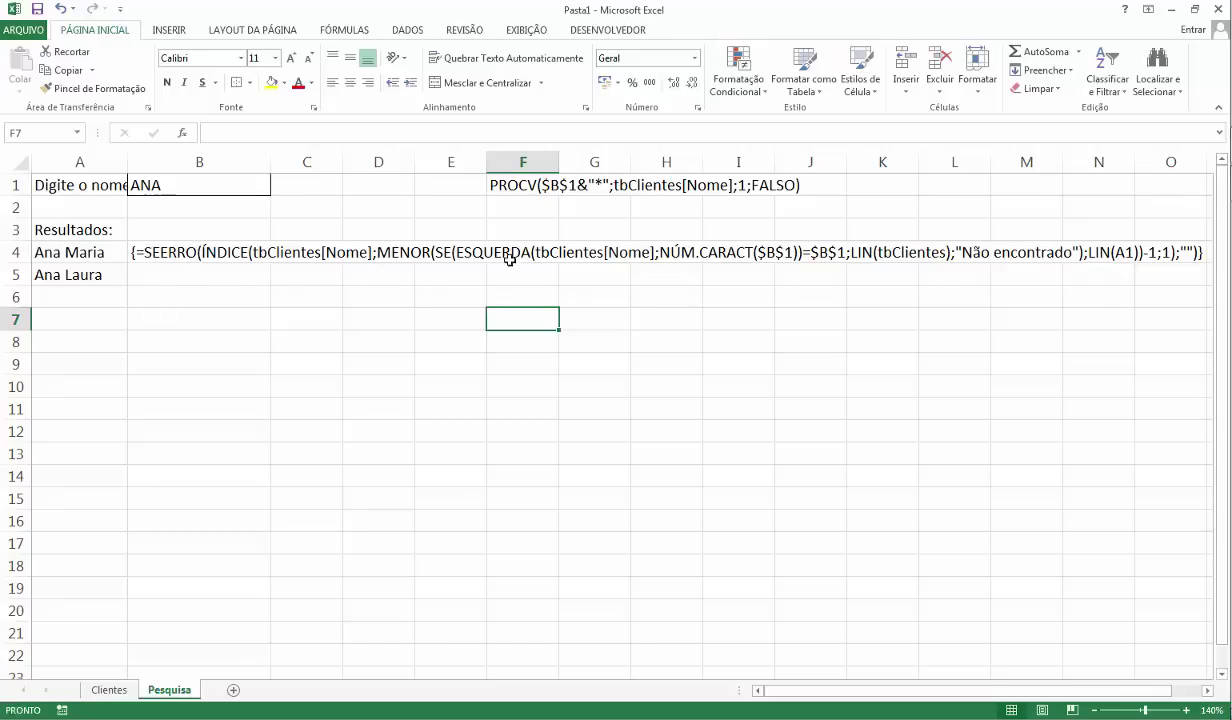
# Replace the search text in B1 with J.
pyautogui.click(190, 183)
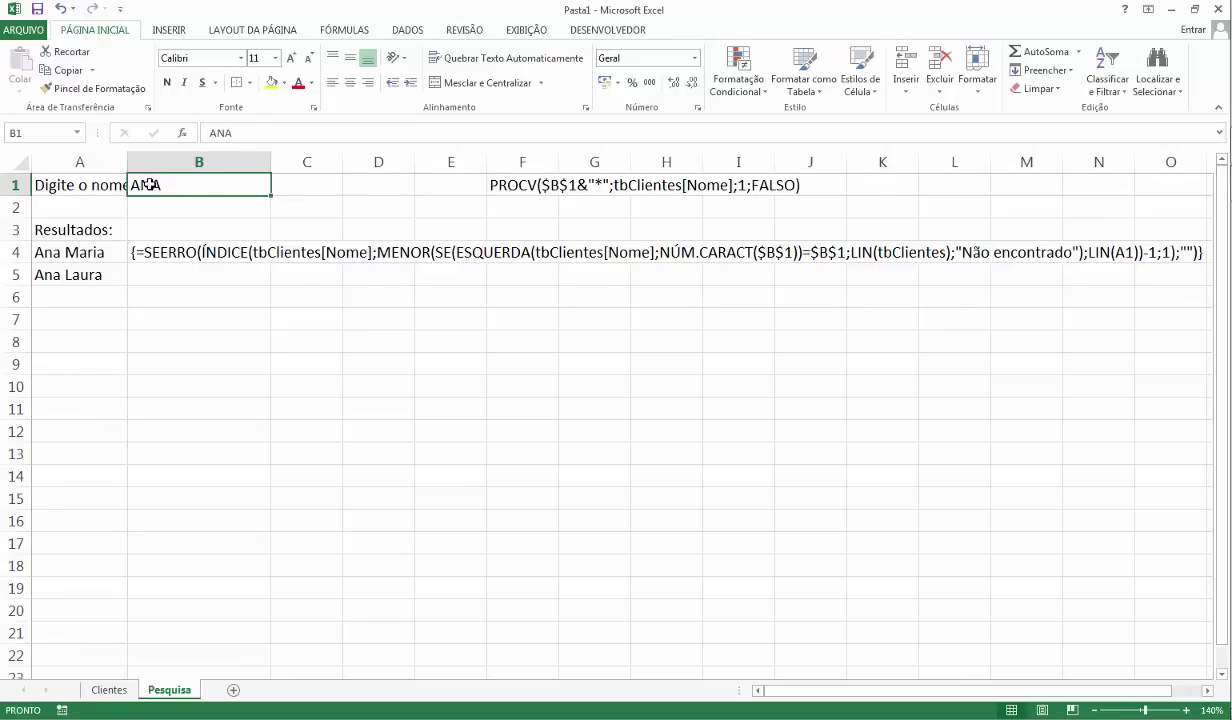
pyautogui.write('JO')
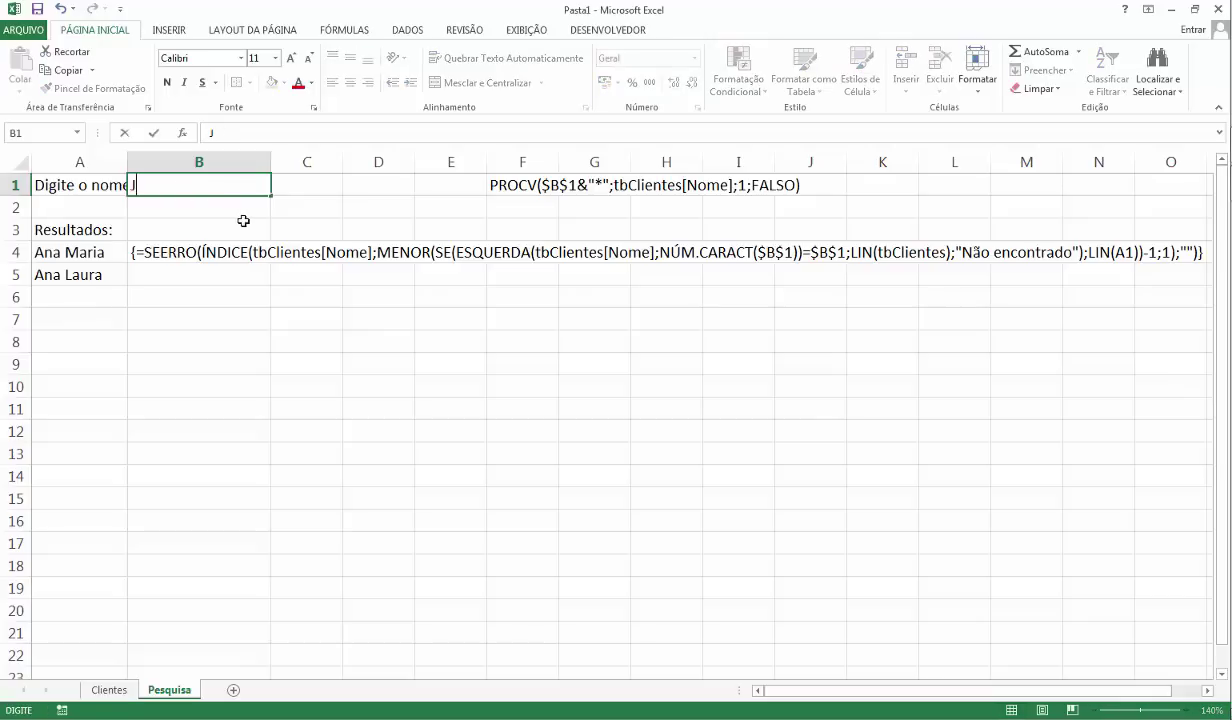
pyautogui.press('Return')
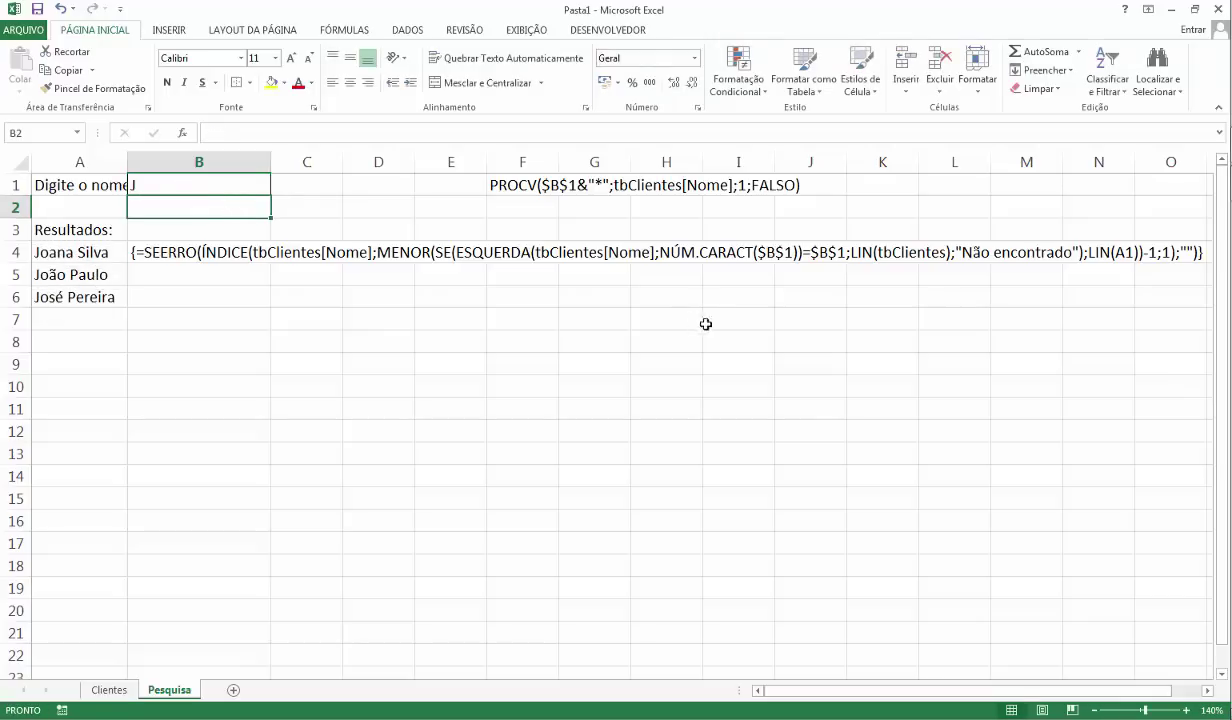
# Extend the search text in B1 to JOA to narrow the list of matching clients.
pyautogui.click(204, 178)
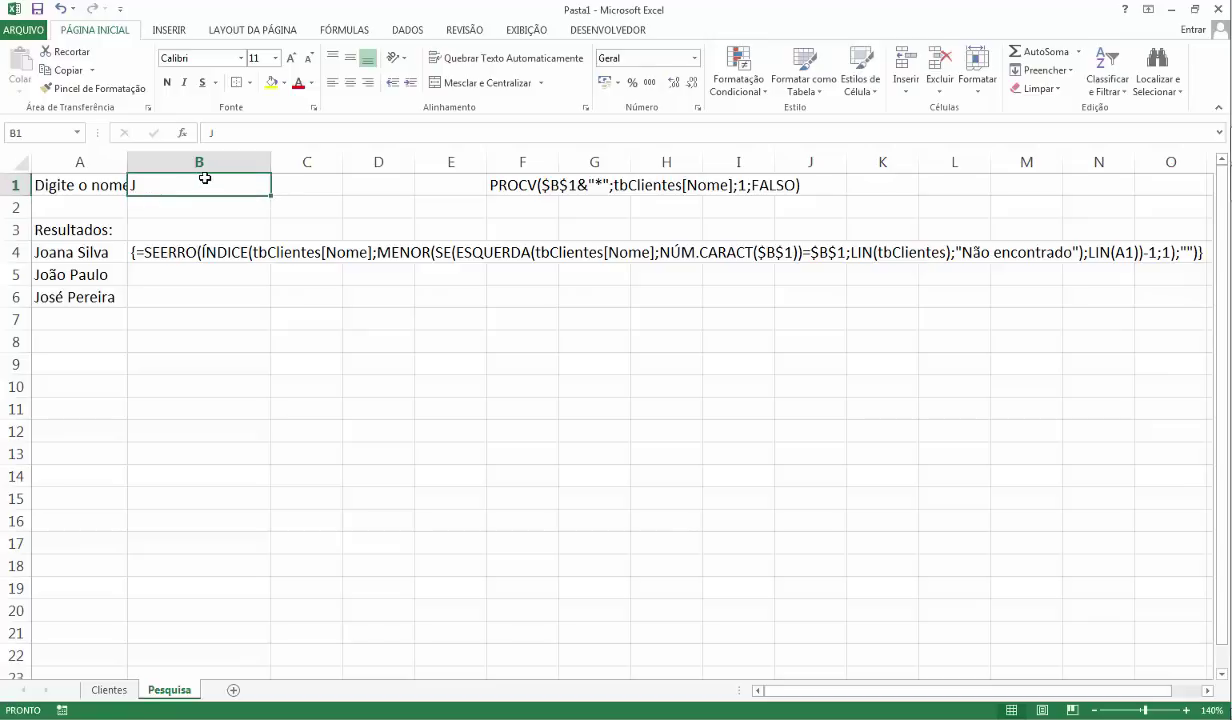
pyautogui.doubleClick(204, 178)
pyautogui.write('OA')
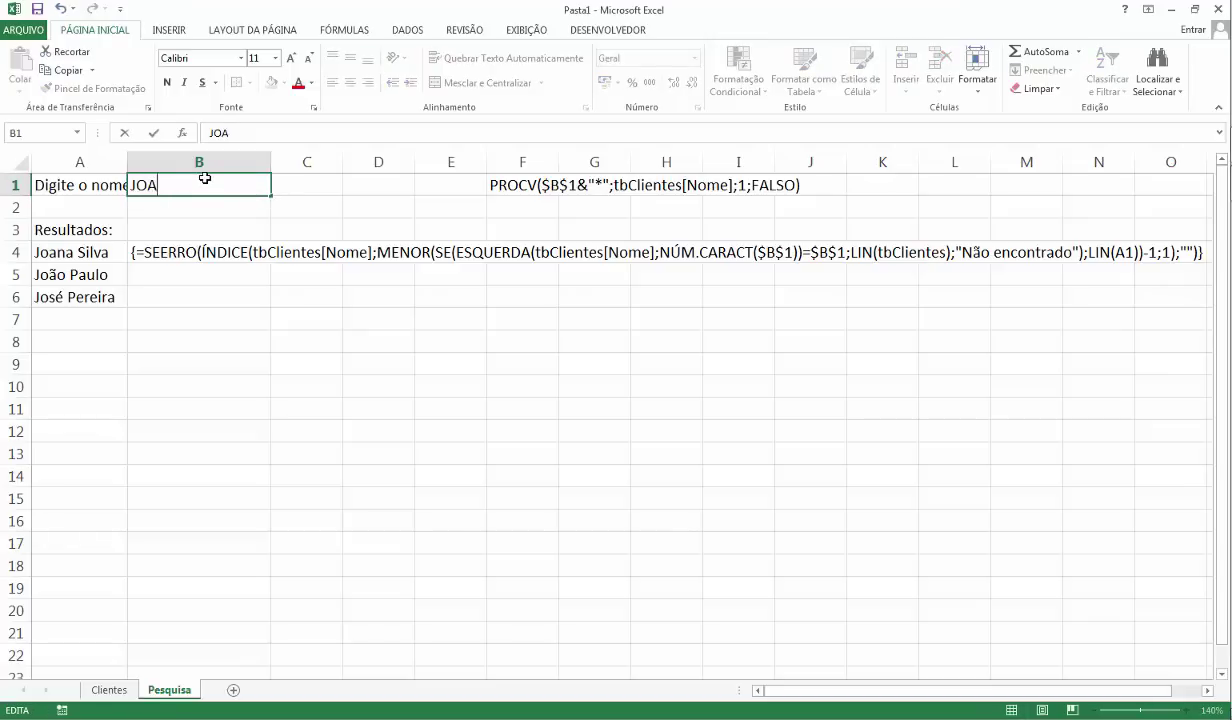
pyautogui.press('Return')
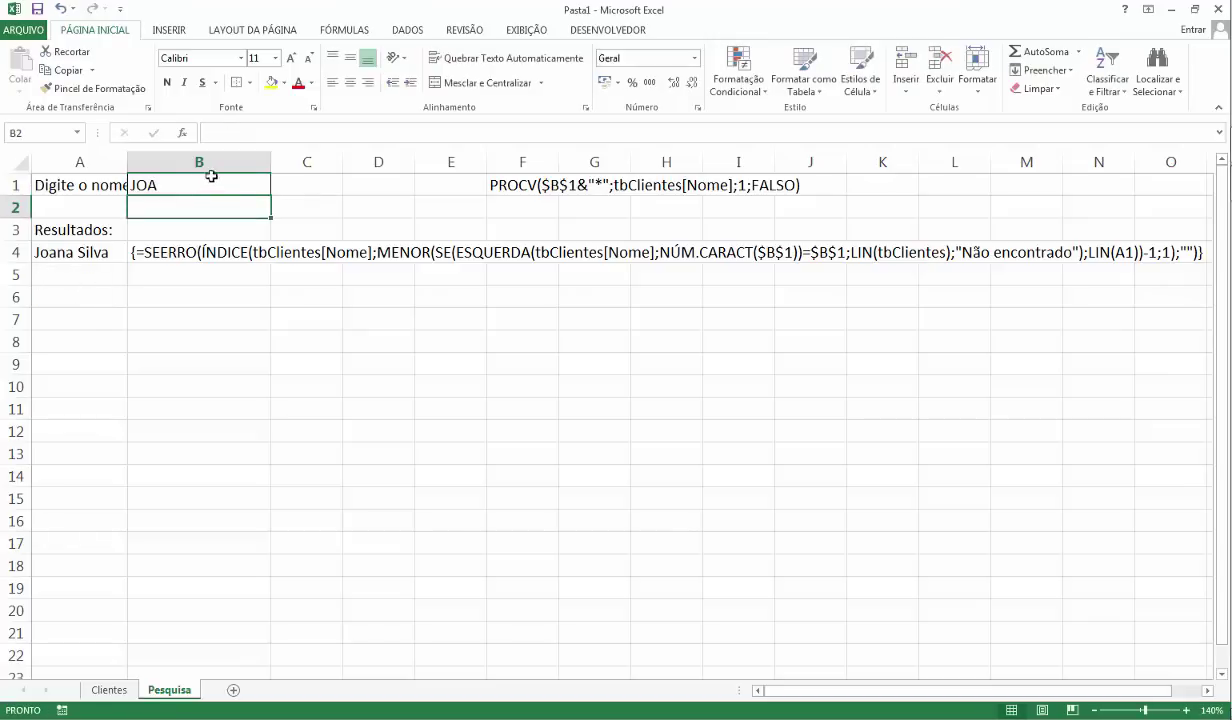
# Replace the final letter of the search text in B1 so that it reads JOÃ.
pyautogui.click(143, 184)
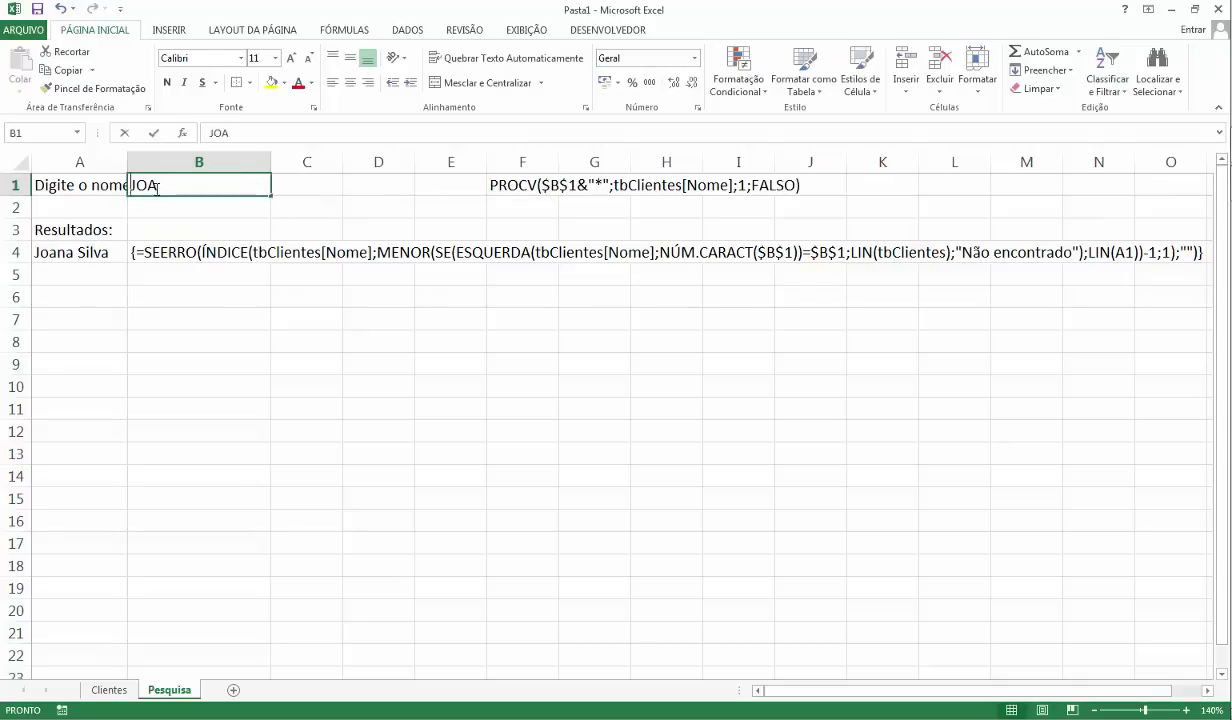
pyautogui.doubleClick(228, 187)
pyautogui.press('BackSpace')
pyautogui.write('Ã')
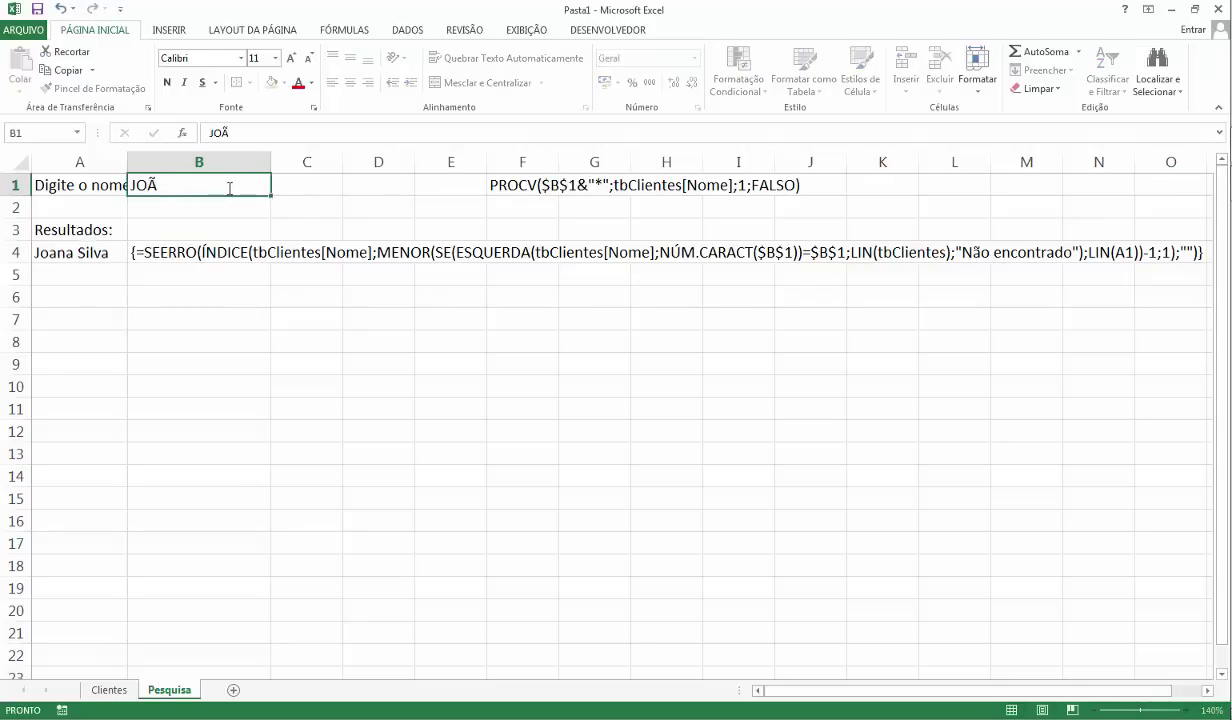
pyautogui.press('Return')
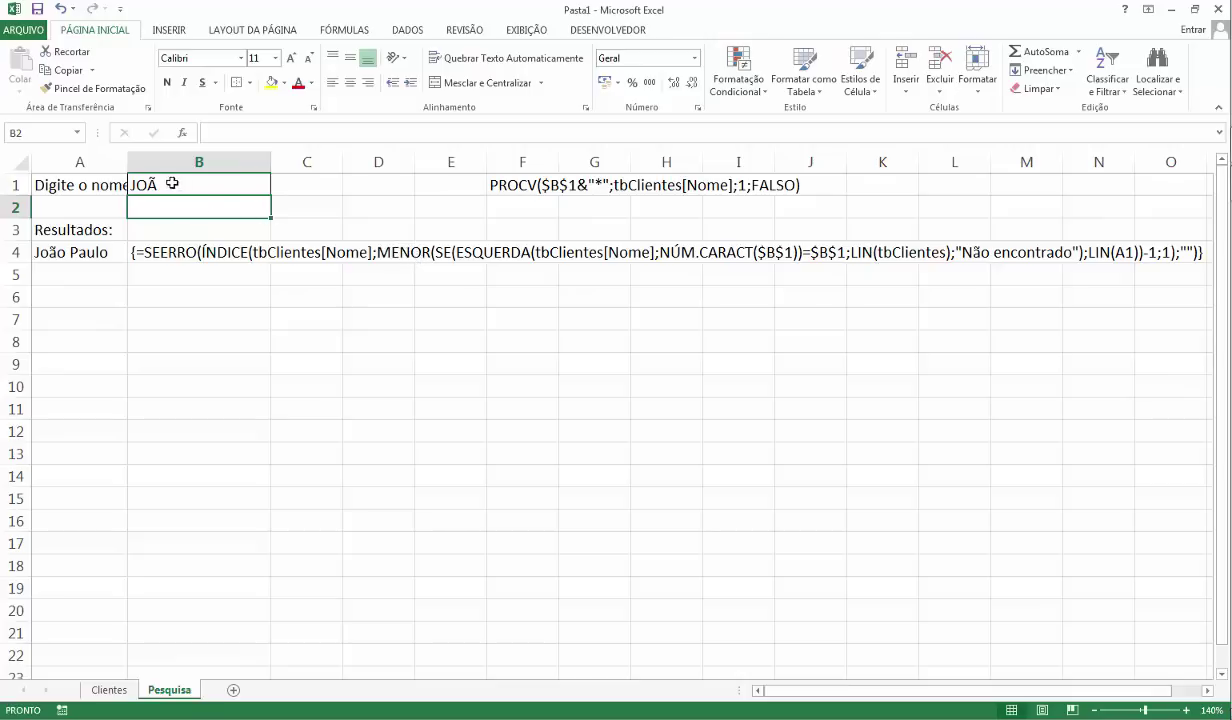
# Examine the entries of the Nome column on the Clientes sheet row by row, then return to the Pesquisa sheet.
pyautogui.click(109, 690)
pyautogui.click(115, 200)
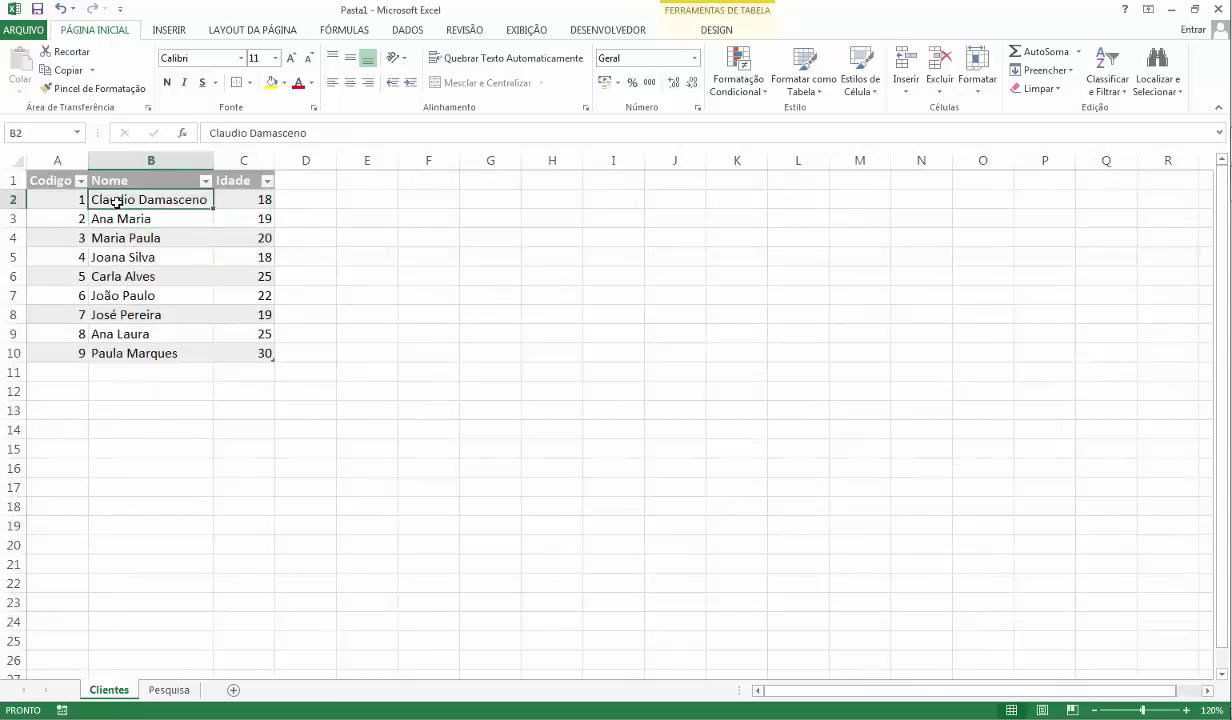
pyautogui.click(121, 219)
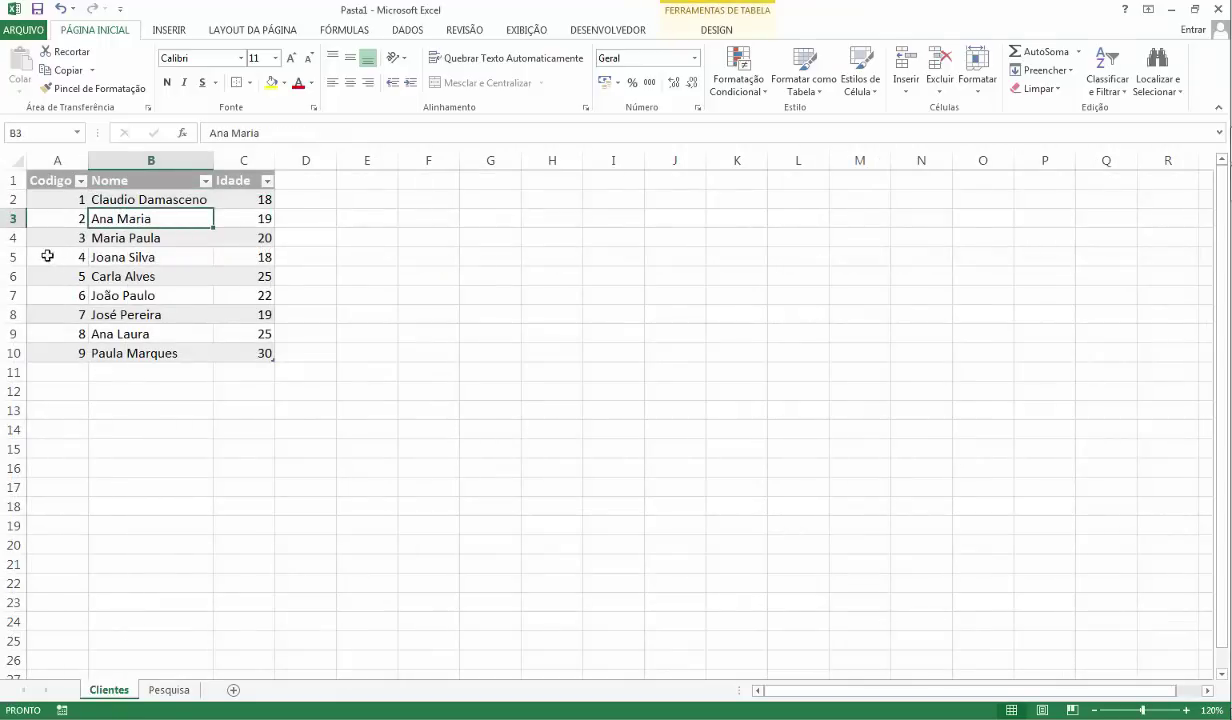
pyautogui.click(201, 689)
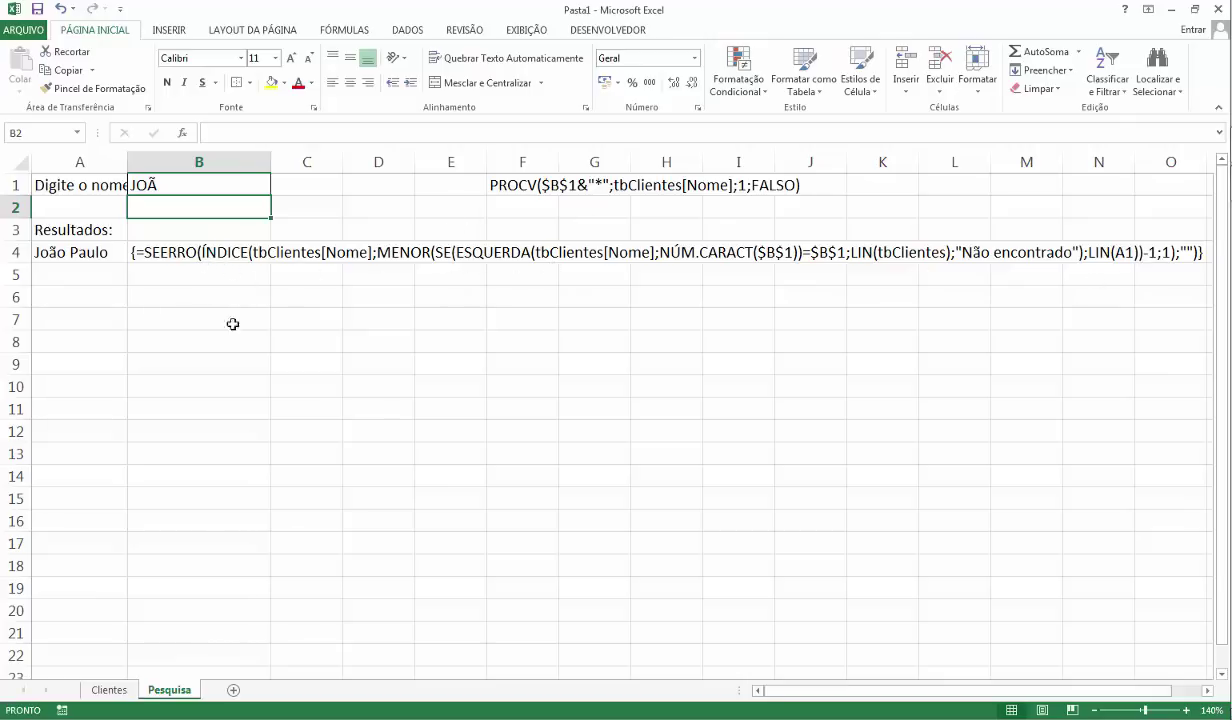
pyautogui.click(110, 690)
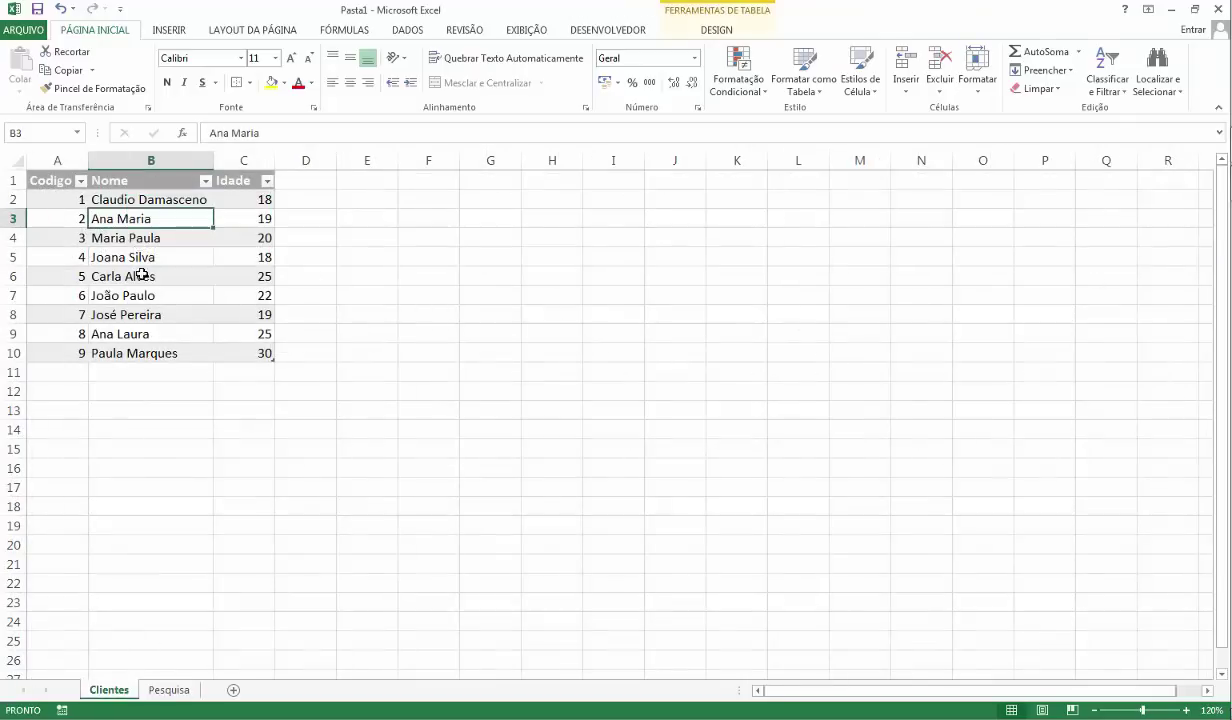
pyautogui.click(130, 201)
pyautogui.click(134, 220)
pyautogui.click(135, 236)
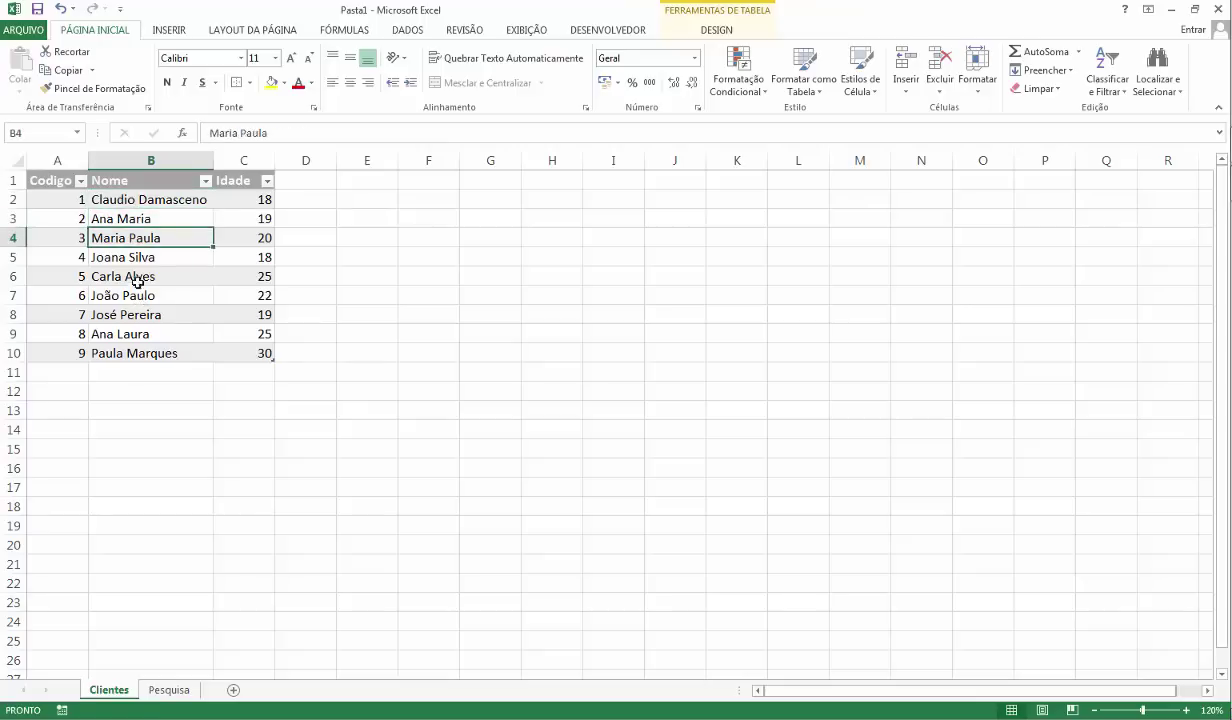
pyautogui.click(141, 257)
pyautogui.press('Down')
pyautogui.press('Down')
pyautogui.press('Down')
pyautogui.press('Down')
pyautogui.press('Down')
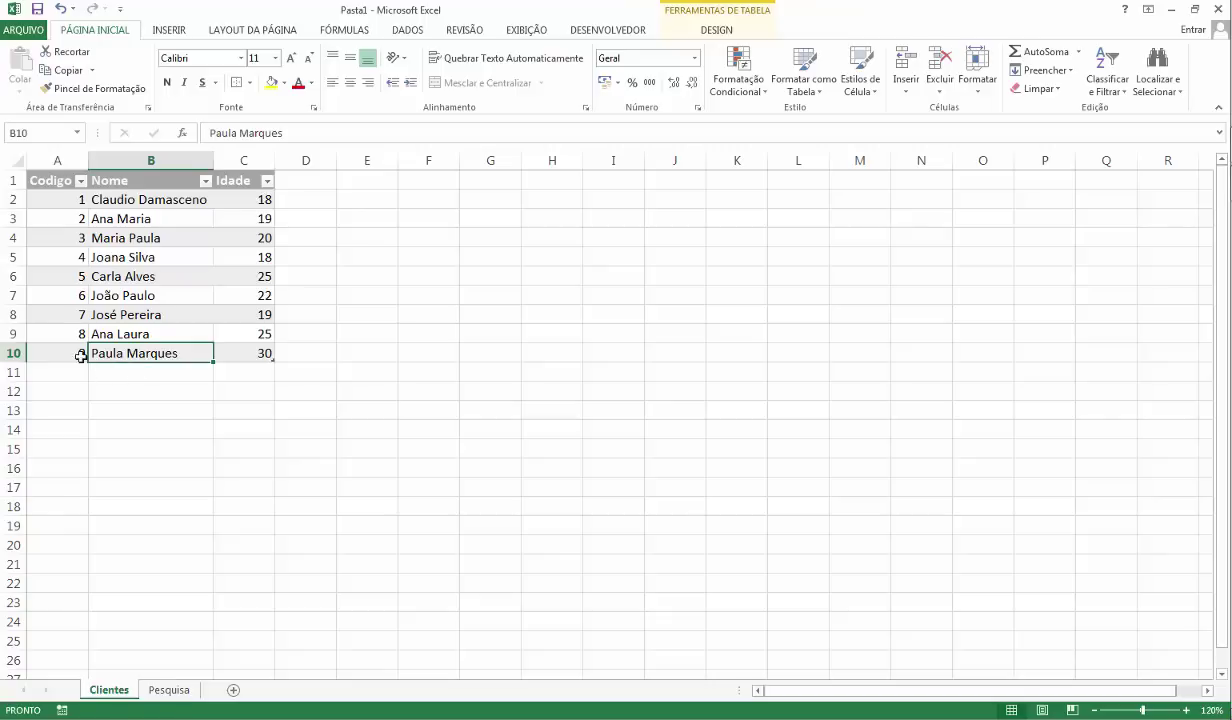
pyautogui.click(169, 690)
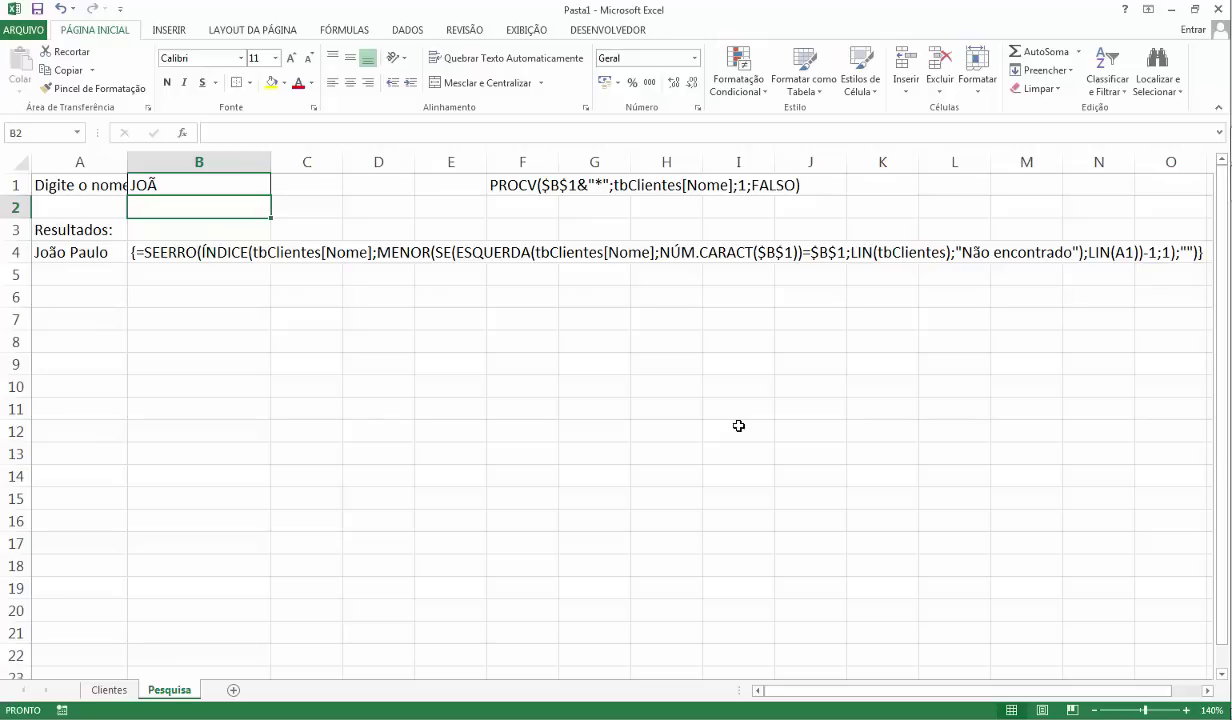
# Test the search in B1 with CL and with the three-letter first name in capitals.
pyautogui.click(152, 184)
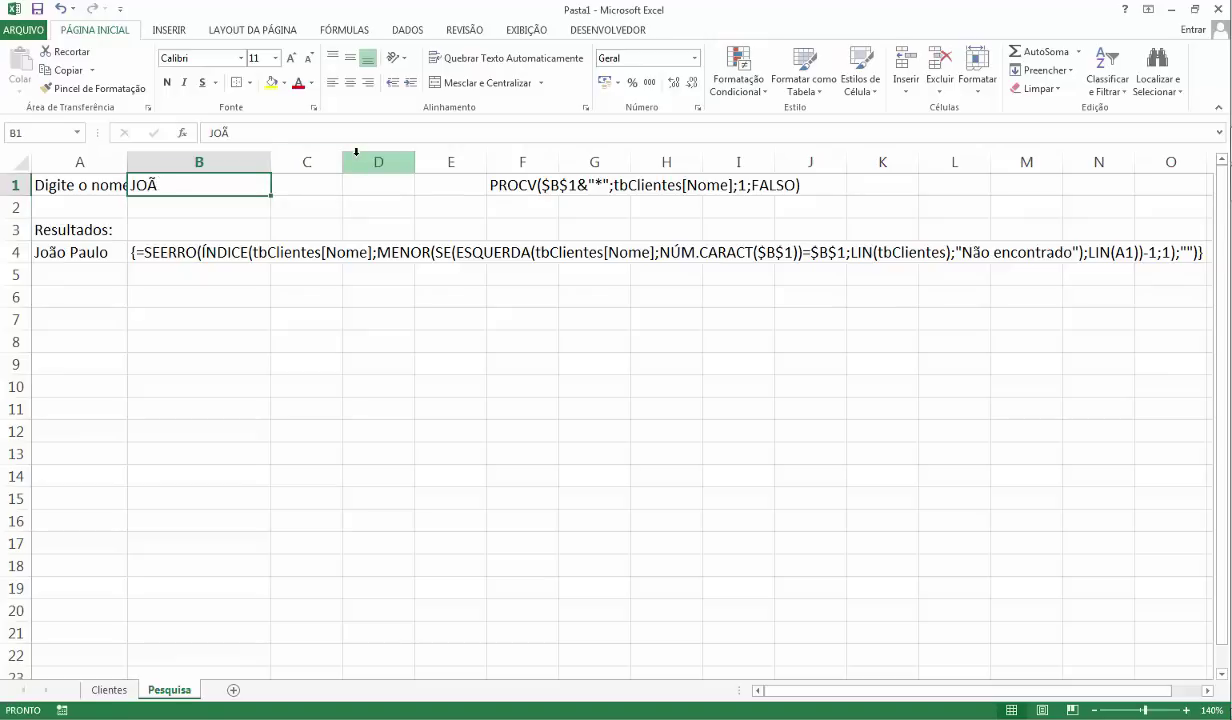
pyautogui.write('CL')
pyautogui.press('Return')
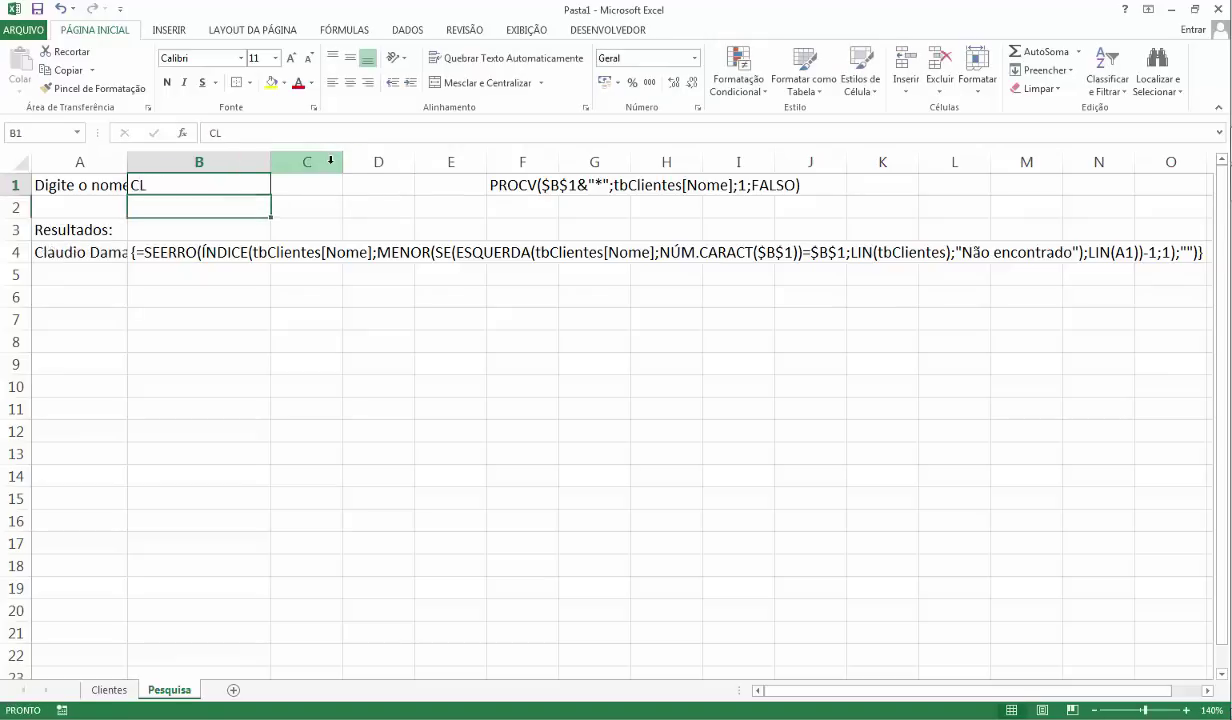
pyautogui.press('Up')
pyautogui.write('ANA')
pyautogui.press('Return')
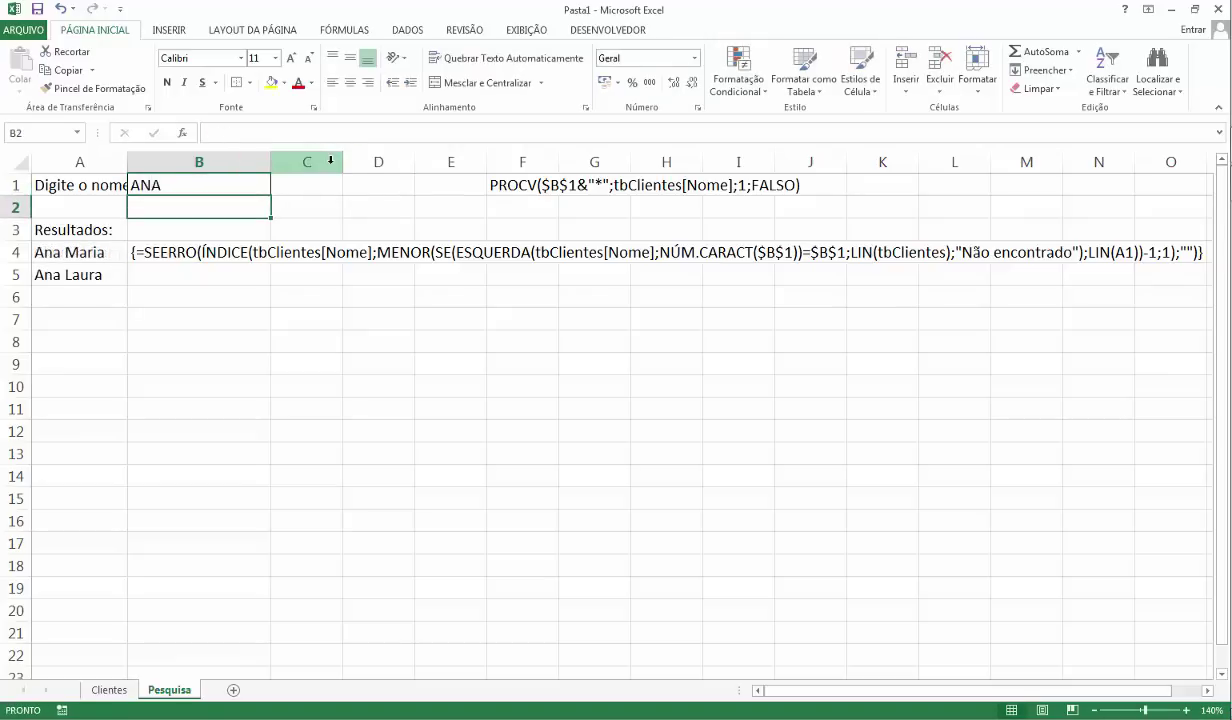
# Set the search text in B1 to JO.
pyautogui.press('Up')
pyautogui.write('JO')
pyautogui.press('Return')
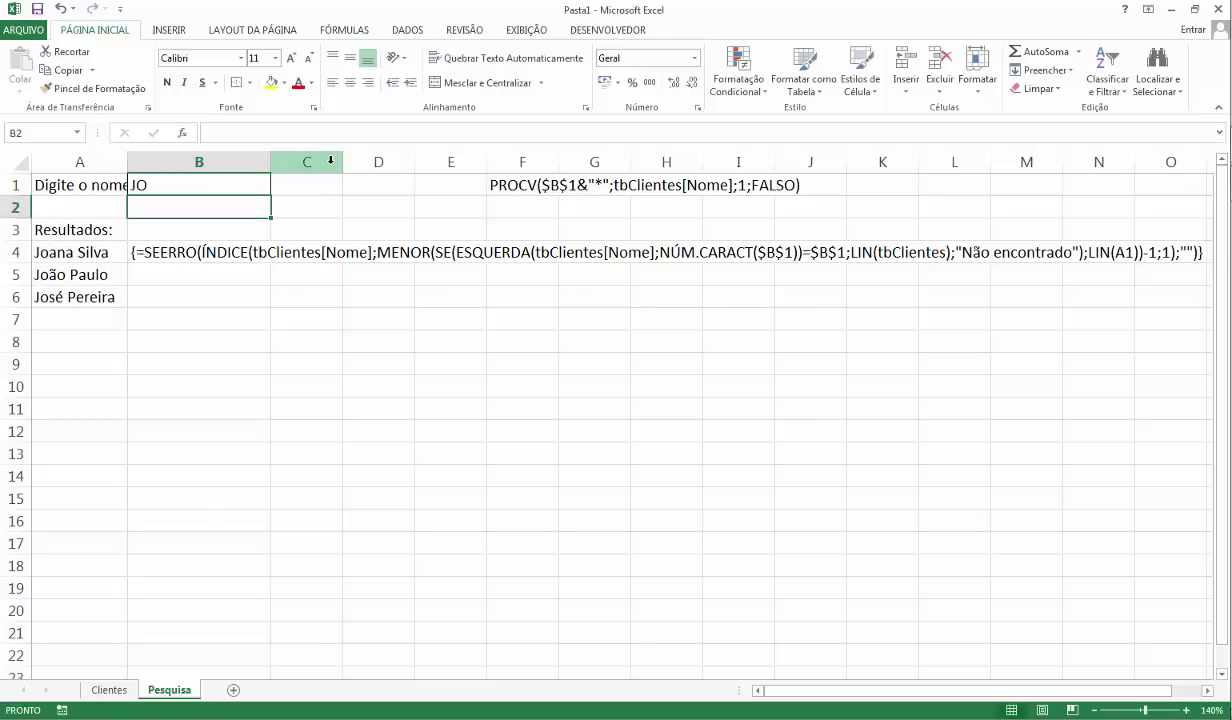